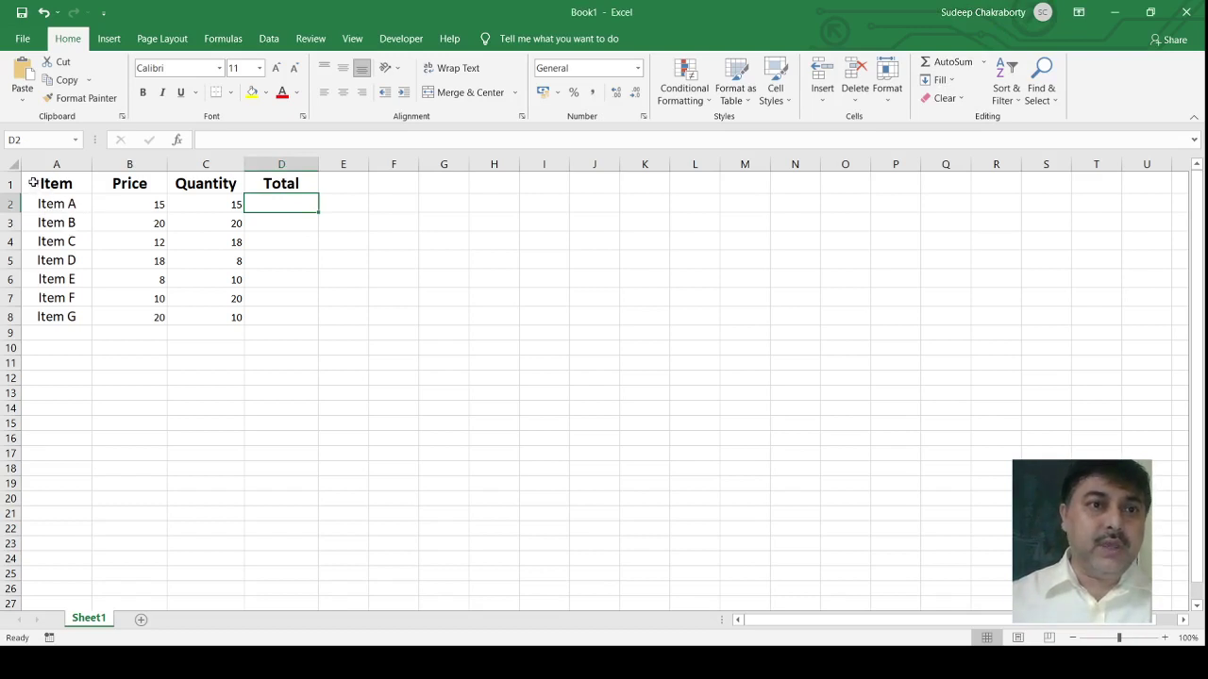
Step: Apply All Borders to the A1:D8 table and begin a formula in Item A's Total cell D2
{"action": "mouse_move", "coordinate": [33, 183]}
{"action": "left_mouse_down"}
{"action": "mouse_move", "coordinate": [272, 291]}
{"action": "mouse_move", "coordinate": [272, 310]}
{"action": "left_mouse_up"}
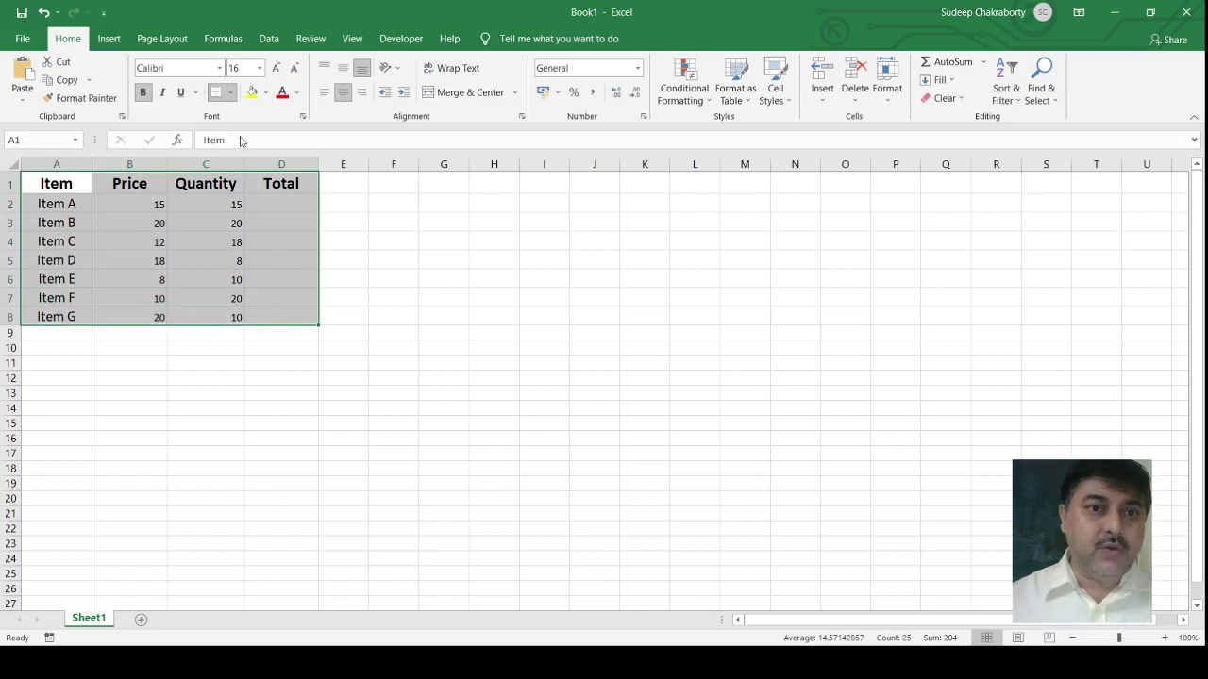
{"action": "key", "text": "alt+h"}
{"action": "key", "text": "b"}
{"action": "key", "text": "a"}
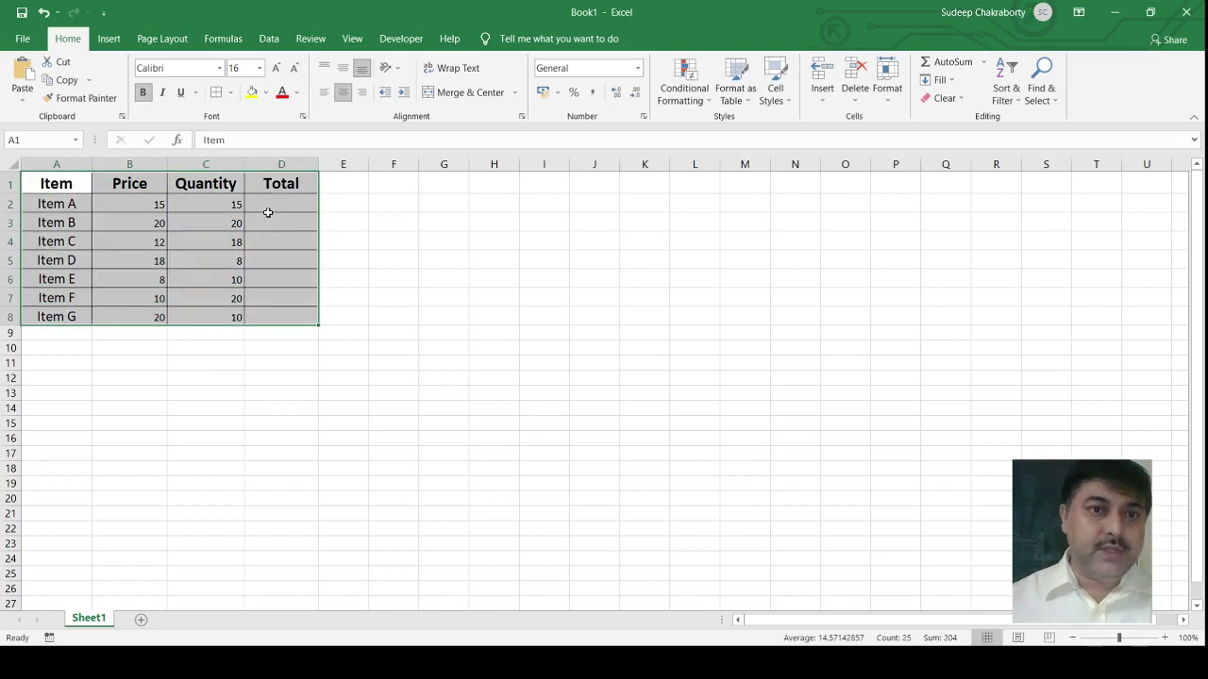
{"action": "left_click", "coordinate": [268, 208]}
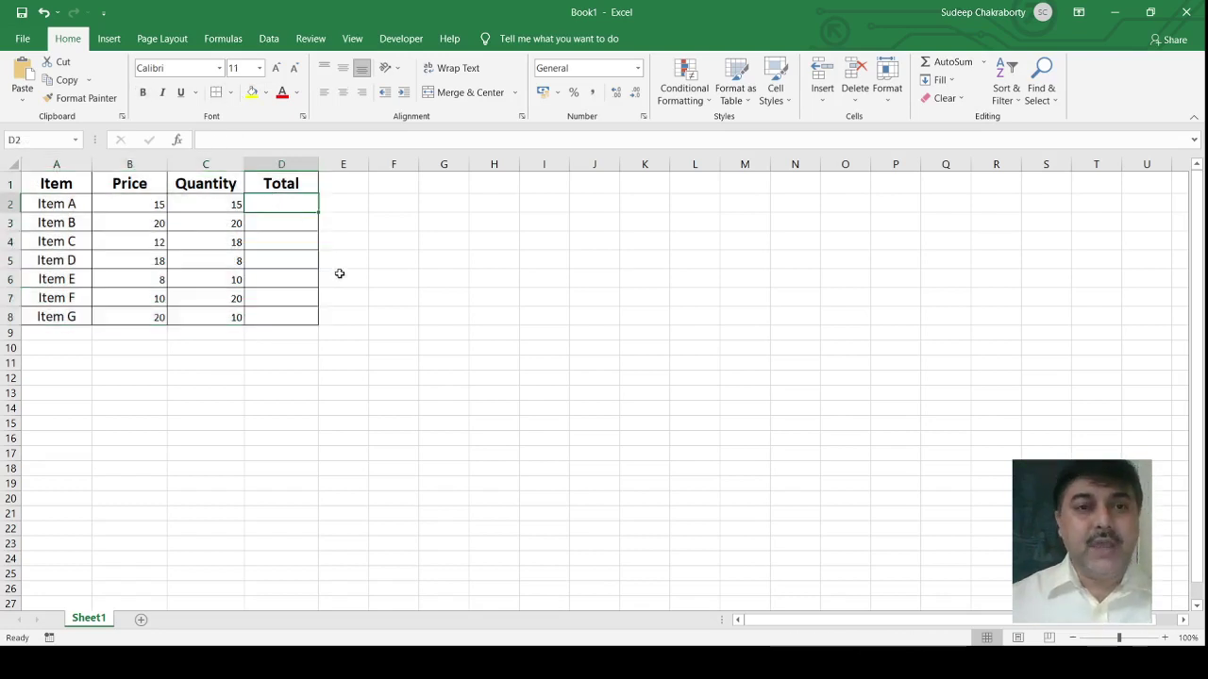
{"action": "type", "text": "="}
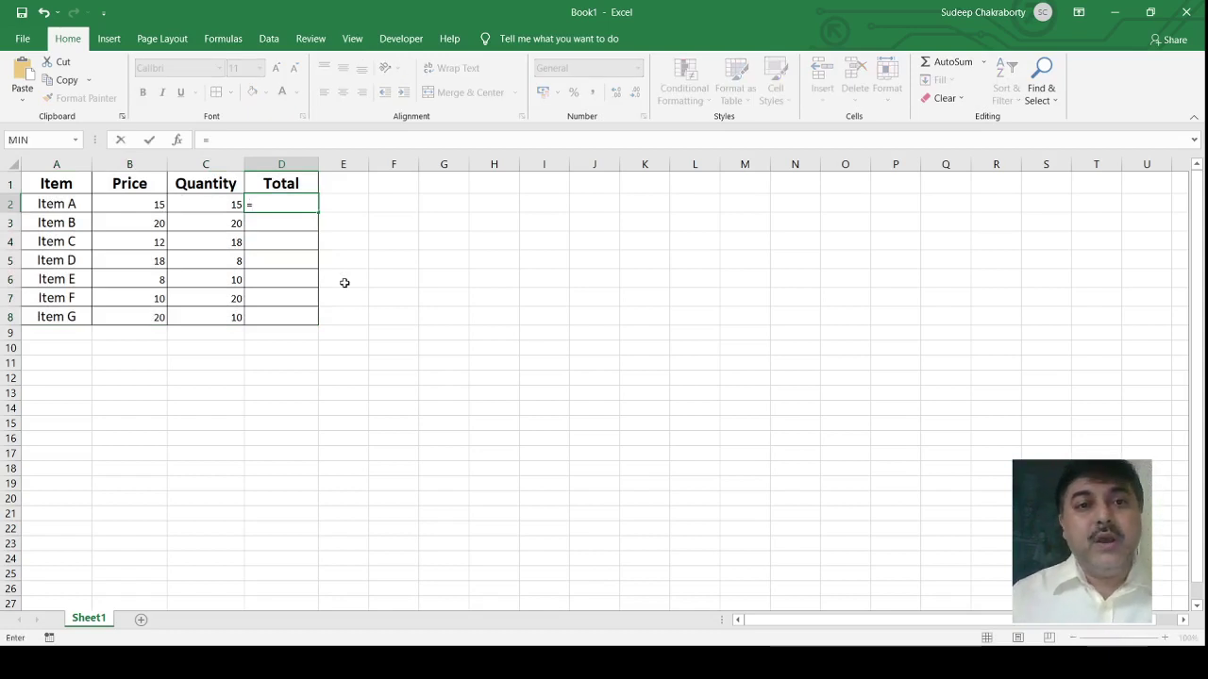
Step: Complete =B2*C2 in D2 so Item A's Total shows 225
{"action": "left_click", "coordinate": [131, 206]}
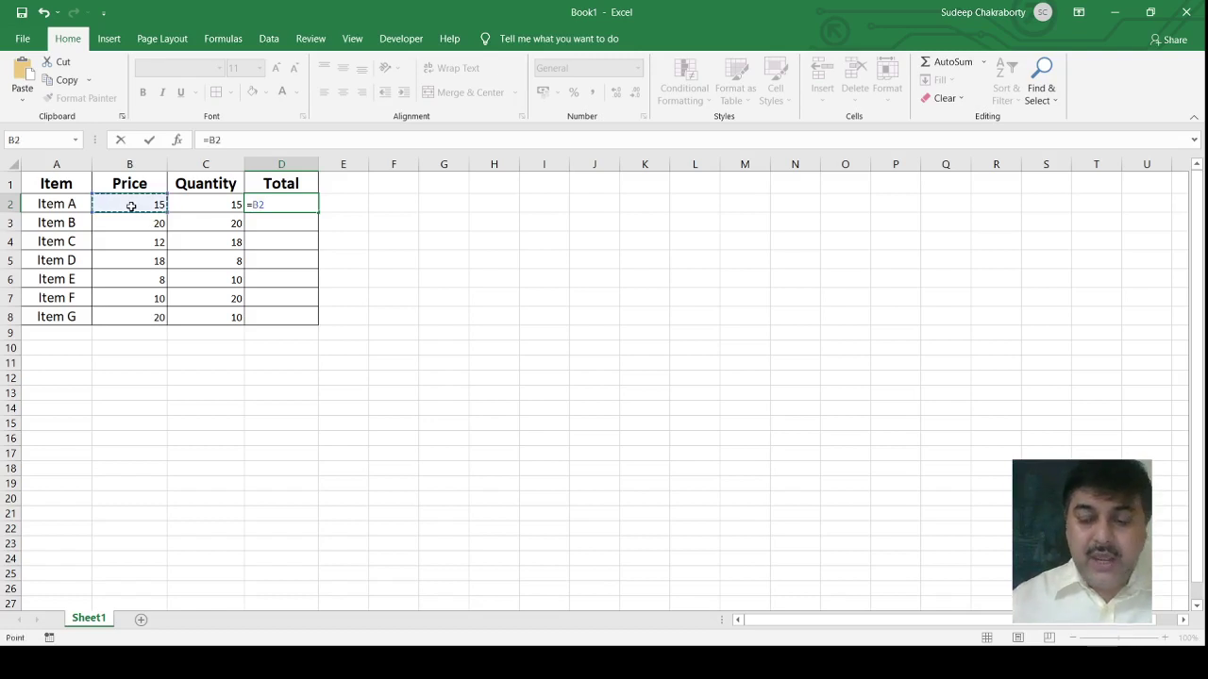
{"action": "type", "text": "*"}
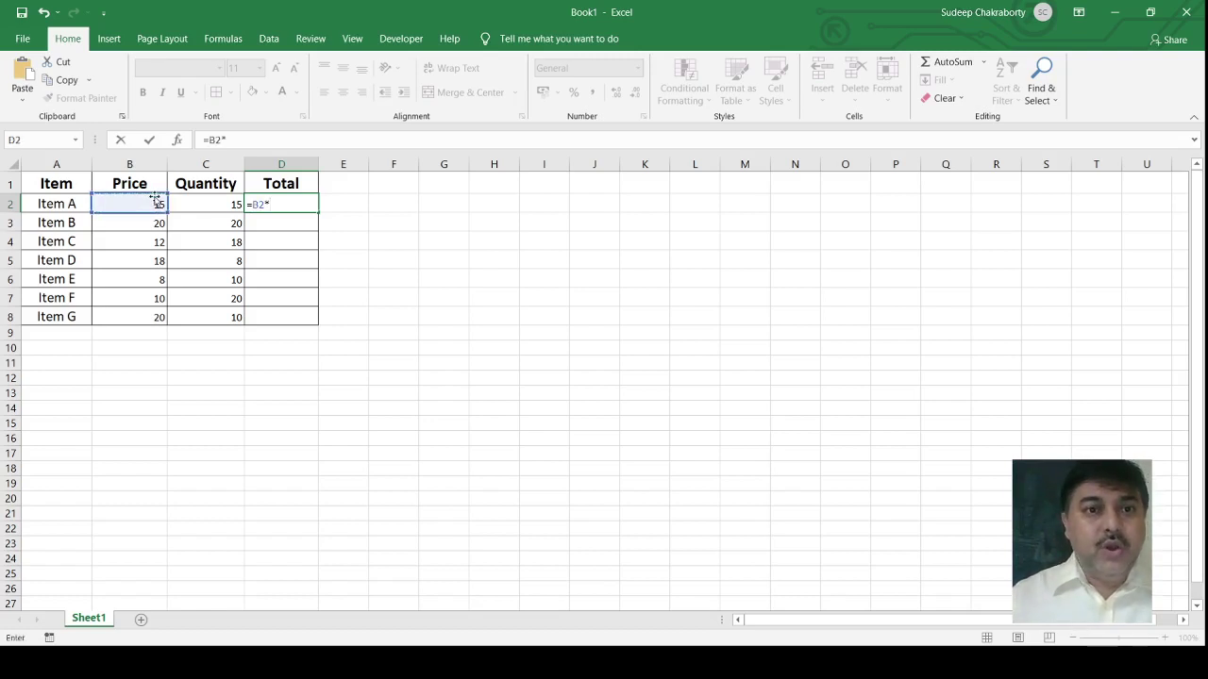
{"action": "left_click", "coordinate": [203, 206]}
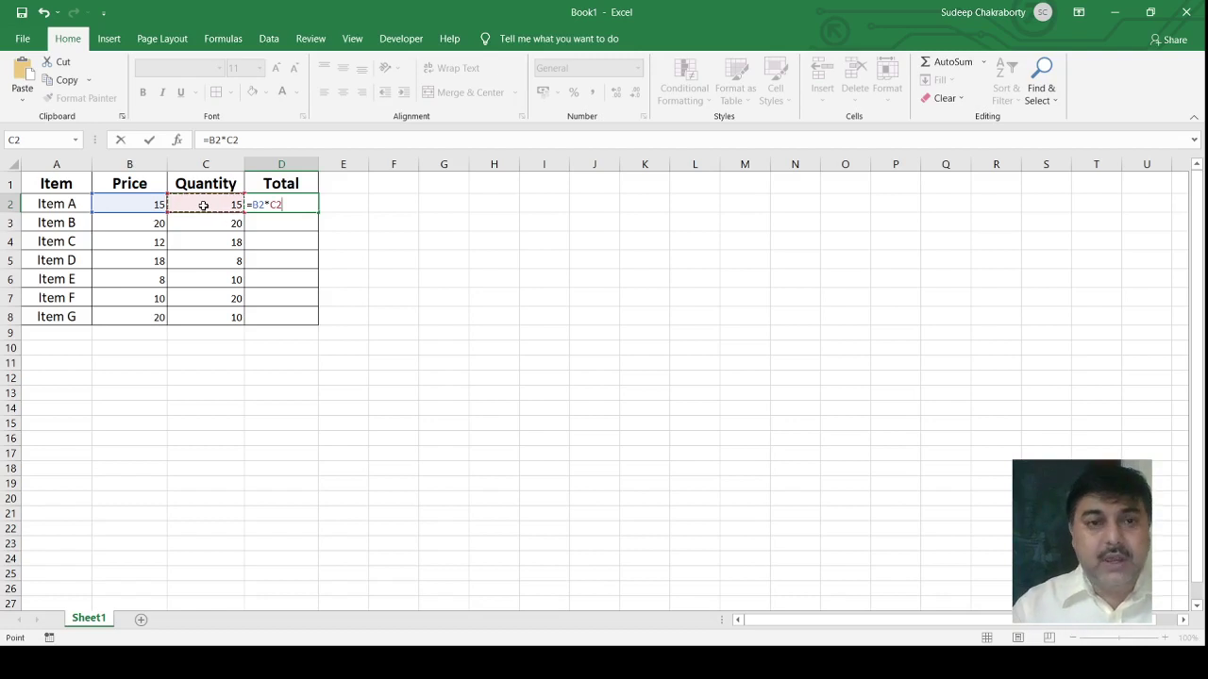
{"action": "key", "text": "Return"}
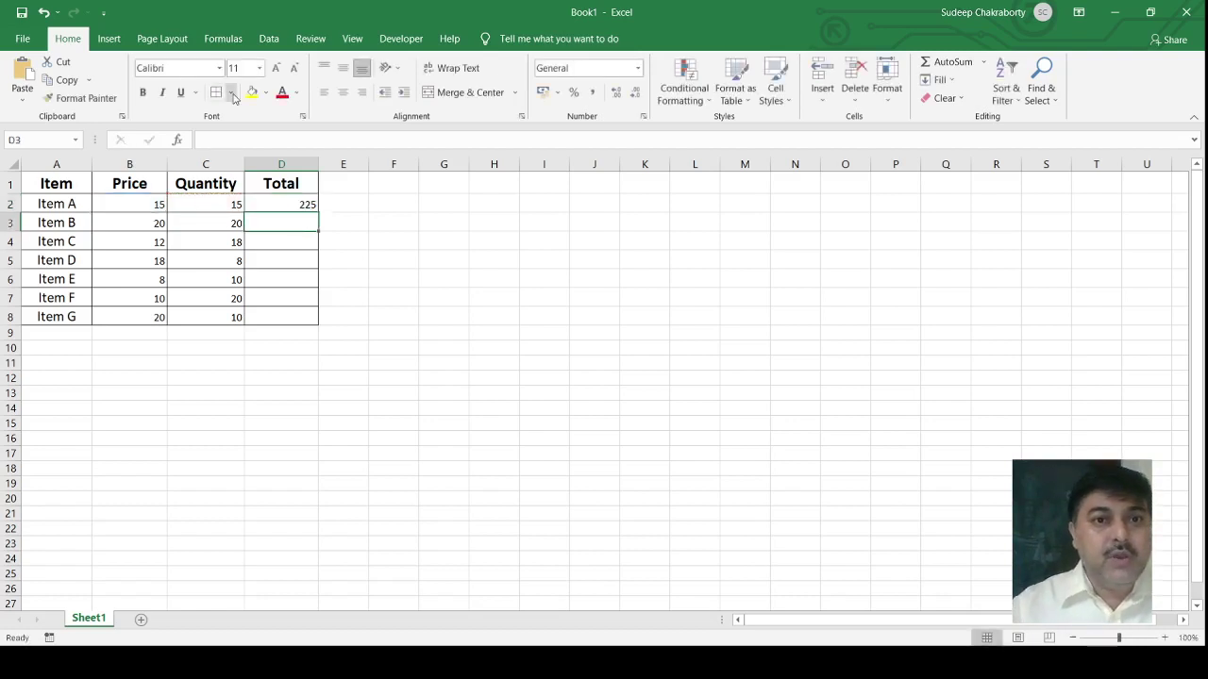
{"action": "left_click", "coordinate": [289, 202]}
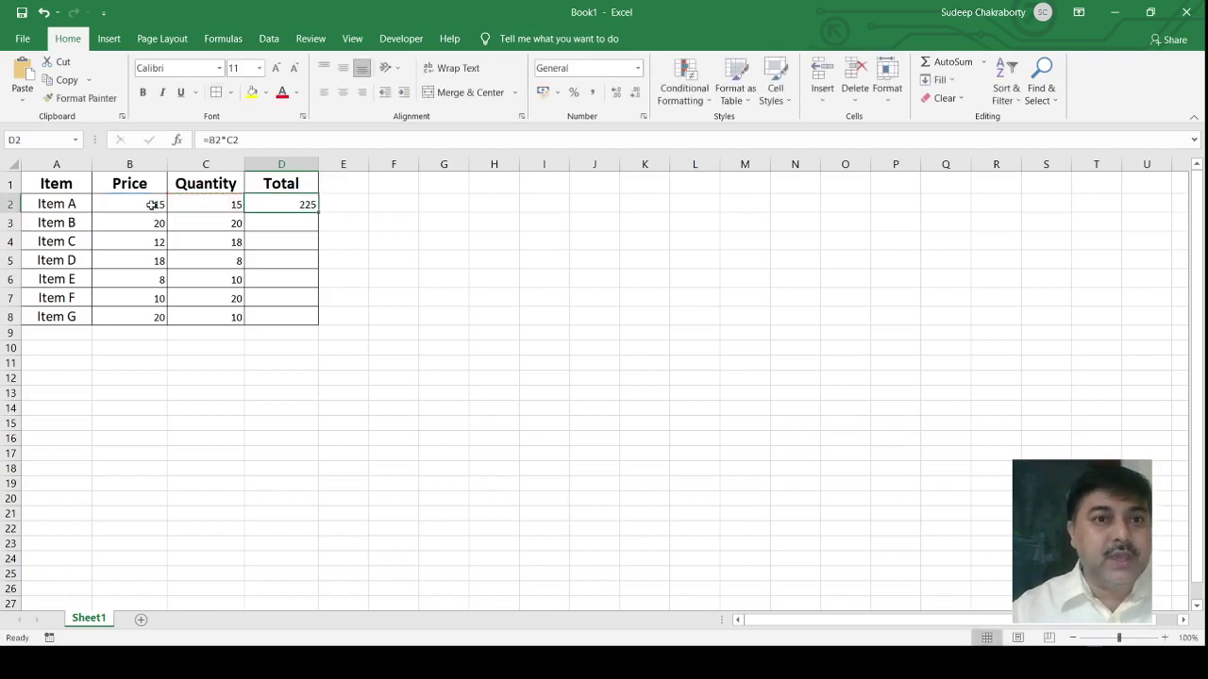
Step: Set the font size of the item rows A2:D8 to 22 point
{"action": "mouse_move", "coordinate": [54, 204]}
{"action": "left_mouse_down"}
{"action": "mouse_move", "coordinate": [277, 277]}
{"action": "mouse_move", "coordinate": [275, 312]}
{"action": "left_mouse_up"}
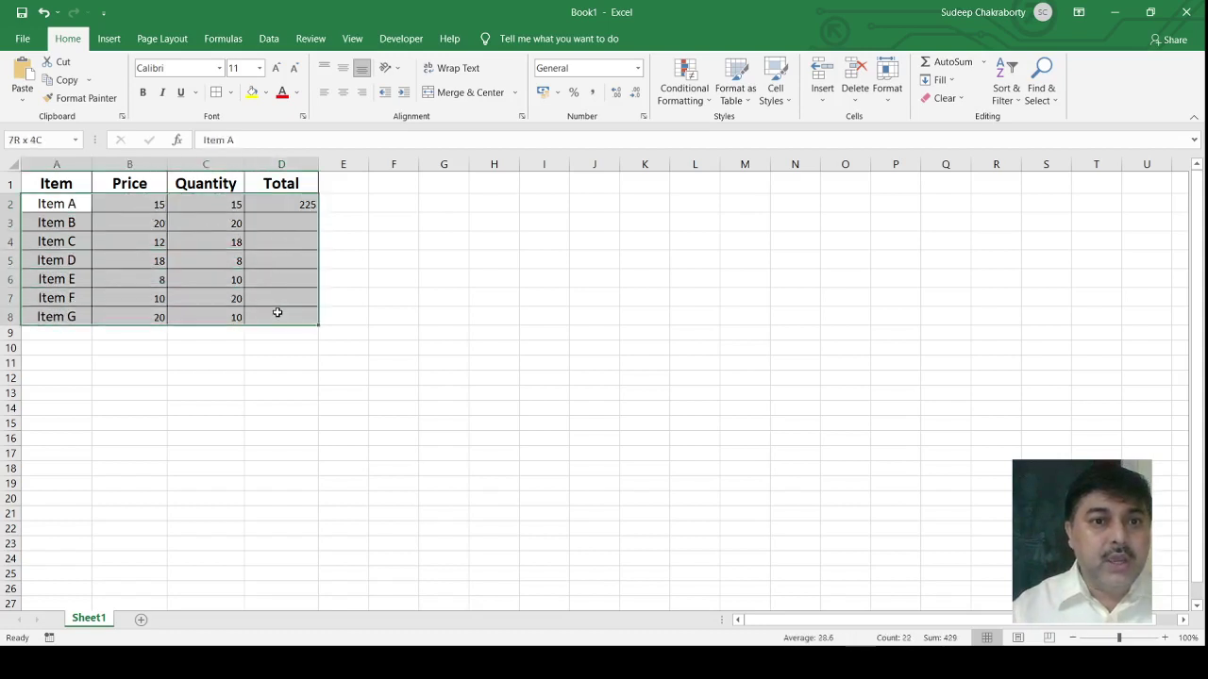
{"action": "left_click", "coordinate": [238, 68]}
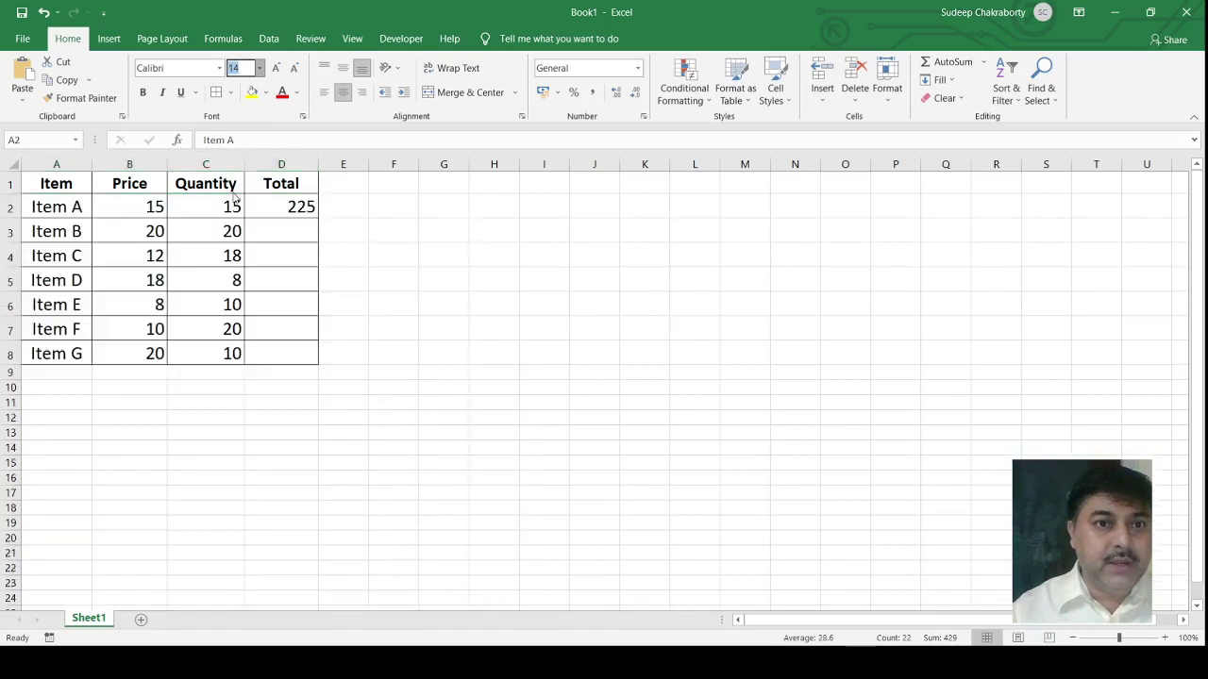
{"action": "key", "text": "Return"}
{"action": "type", "text": "22"}
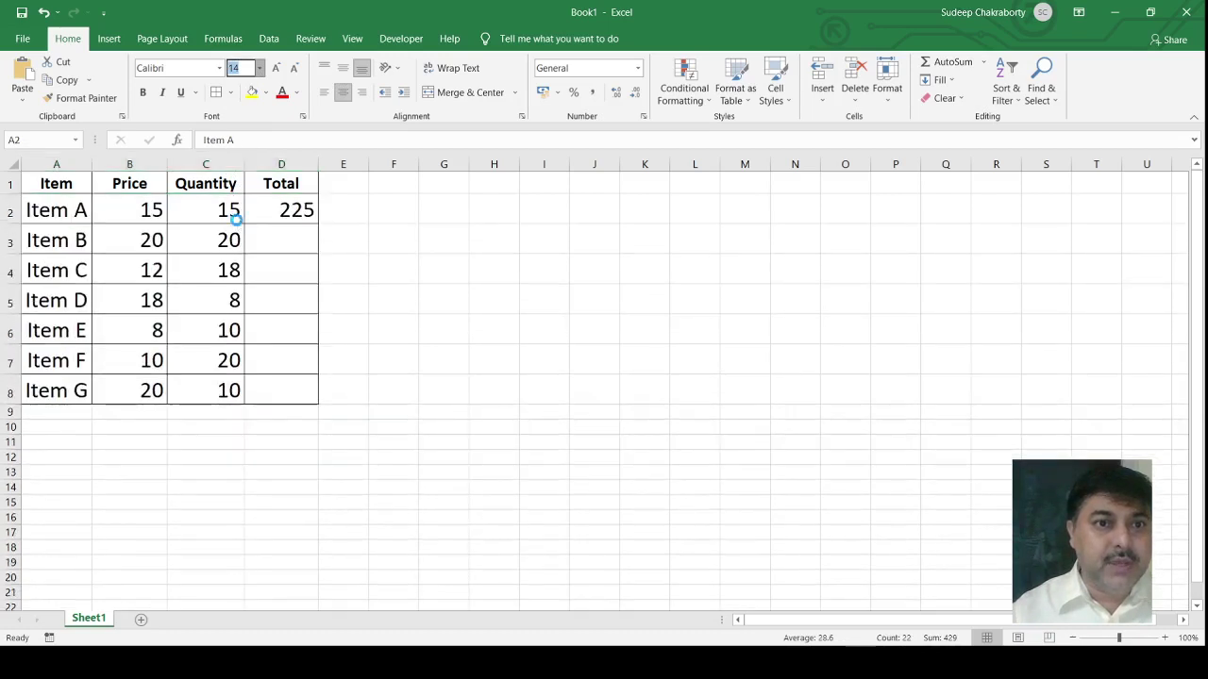
{"action": "key", "text": "Return"}
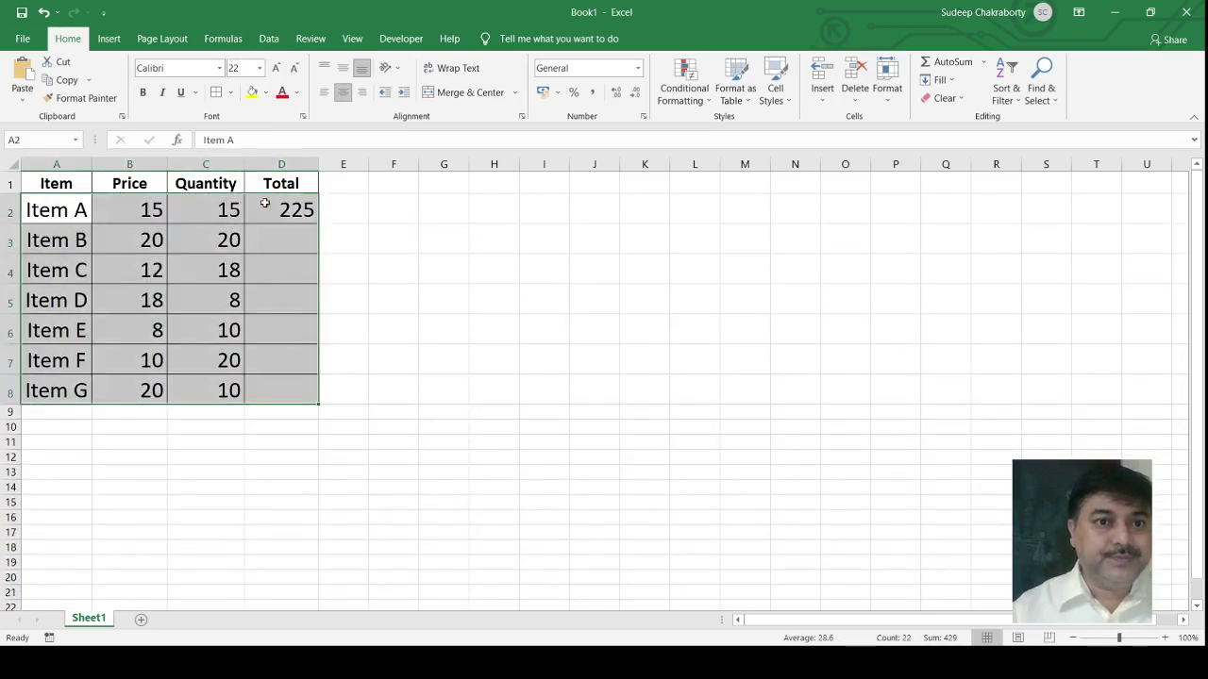
{"action": "left_click", "coordinate": [283, 211]}
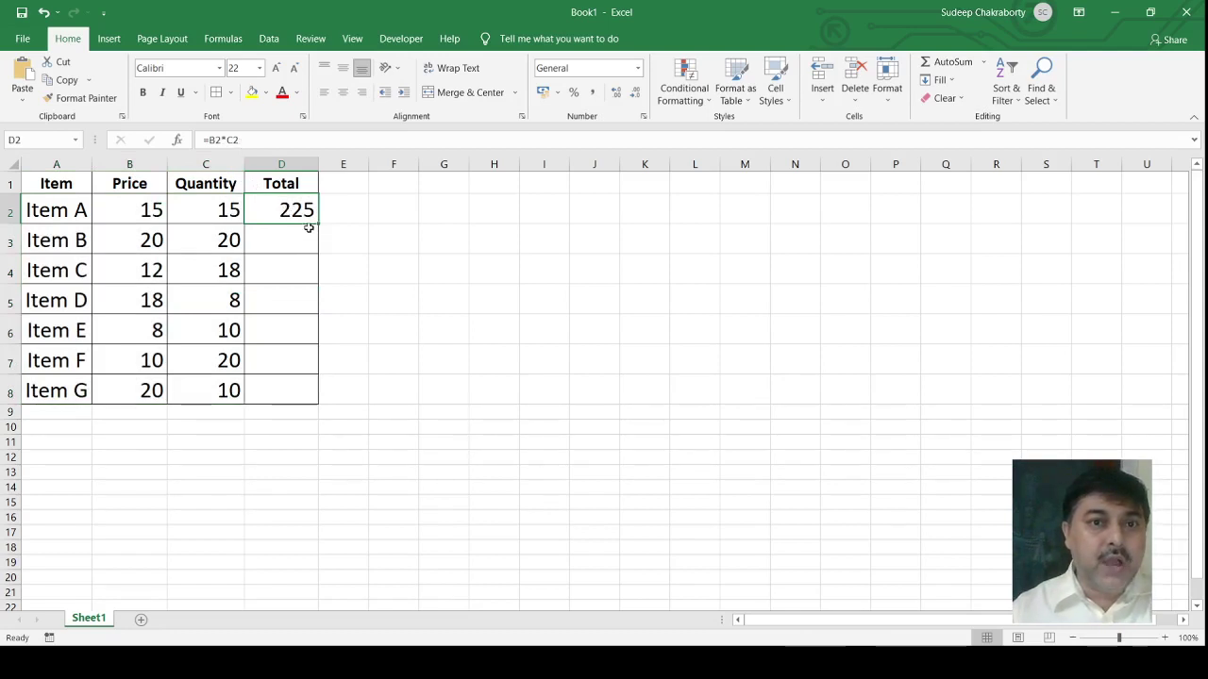
Step: Fill the Total formula down to D3 so Item B shows =B3*C3, giving 400
{"action": "left_click_drag", "start_coordinate": [319, 224], "coordinate": [317, 248]}
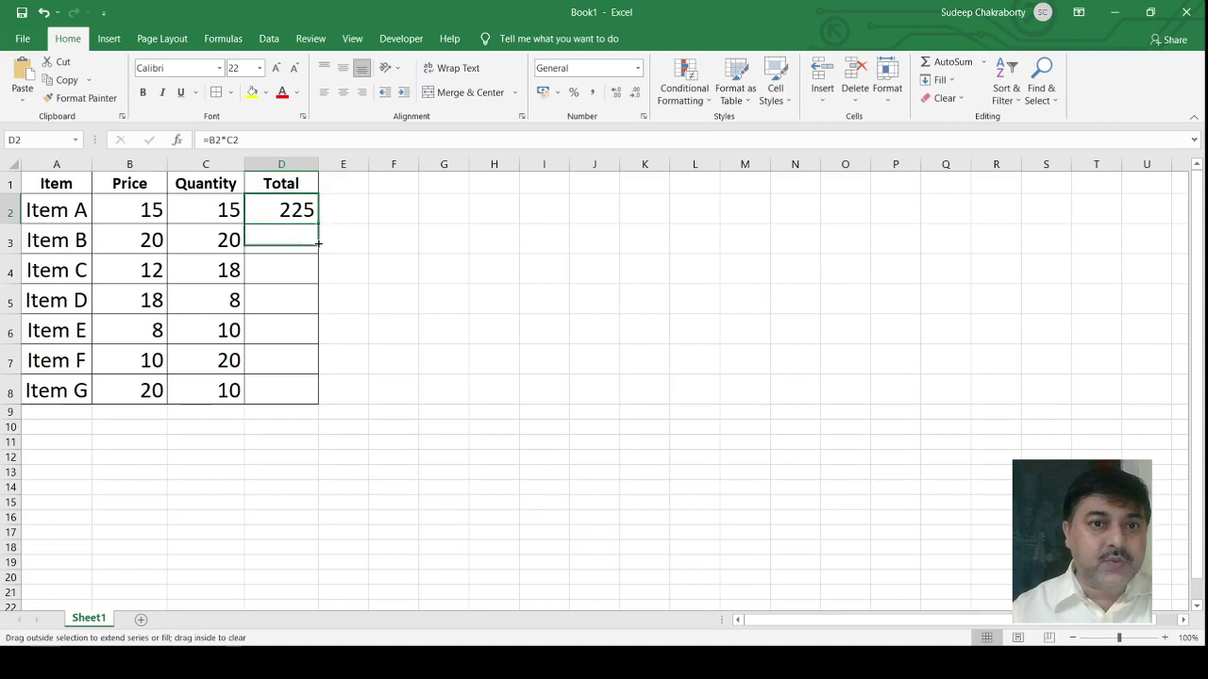
{"action": "left_click_drag", "start_coordinate": [317, 249], "coordinate": [318, 250]}
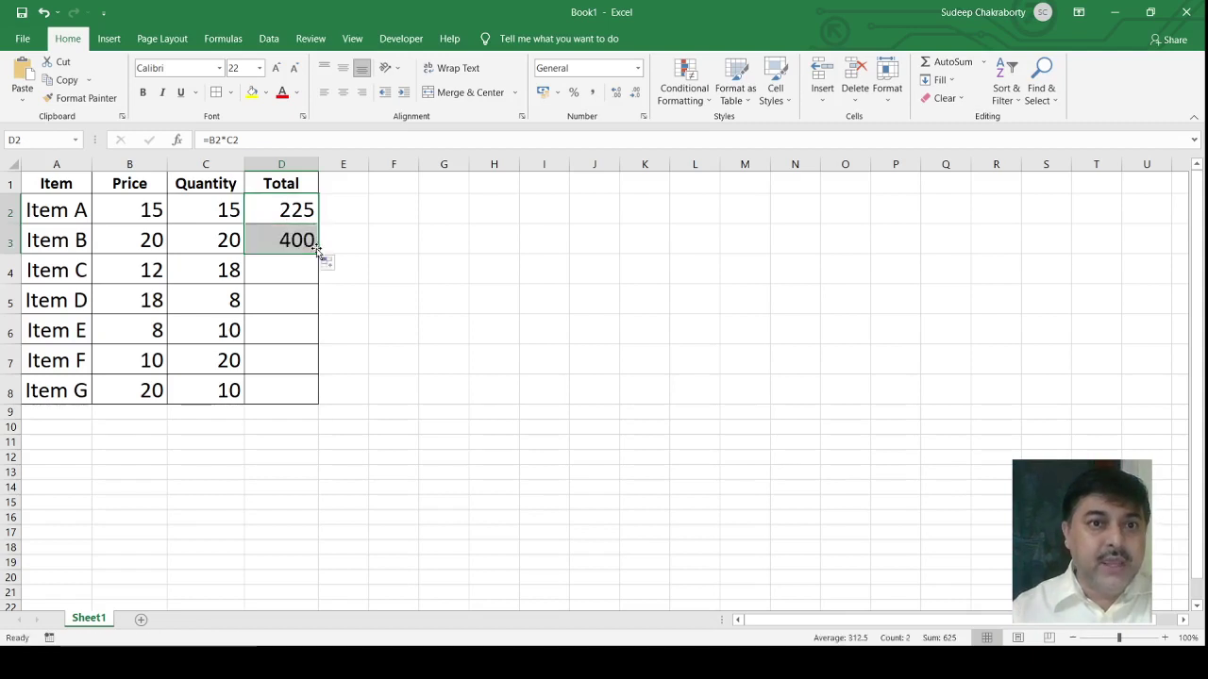
{"action": "left_click", "coordinate": [285, 241]}
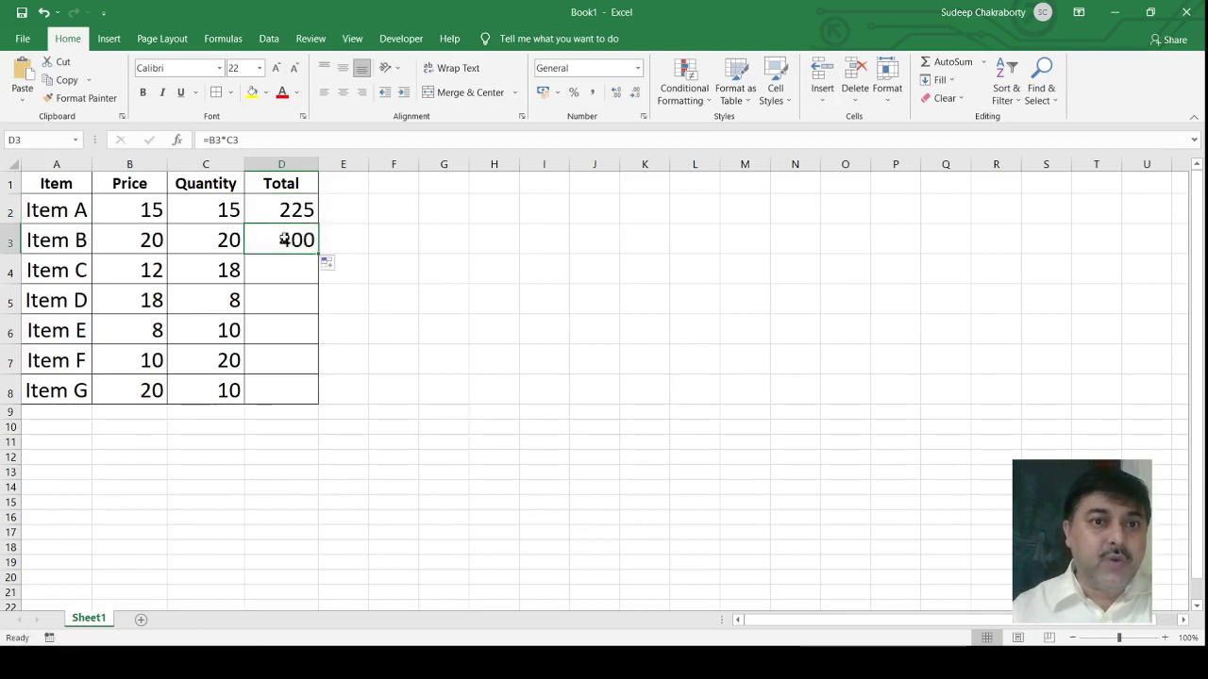
{"action": "double_click", "coordinate": [286, 241]}
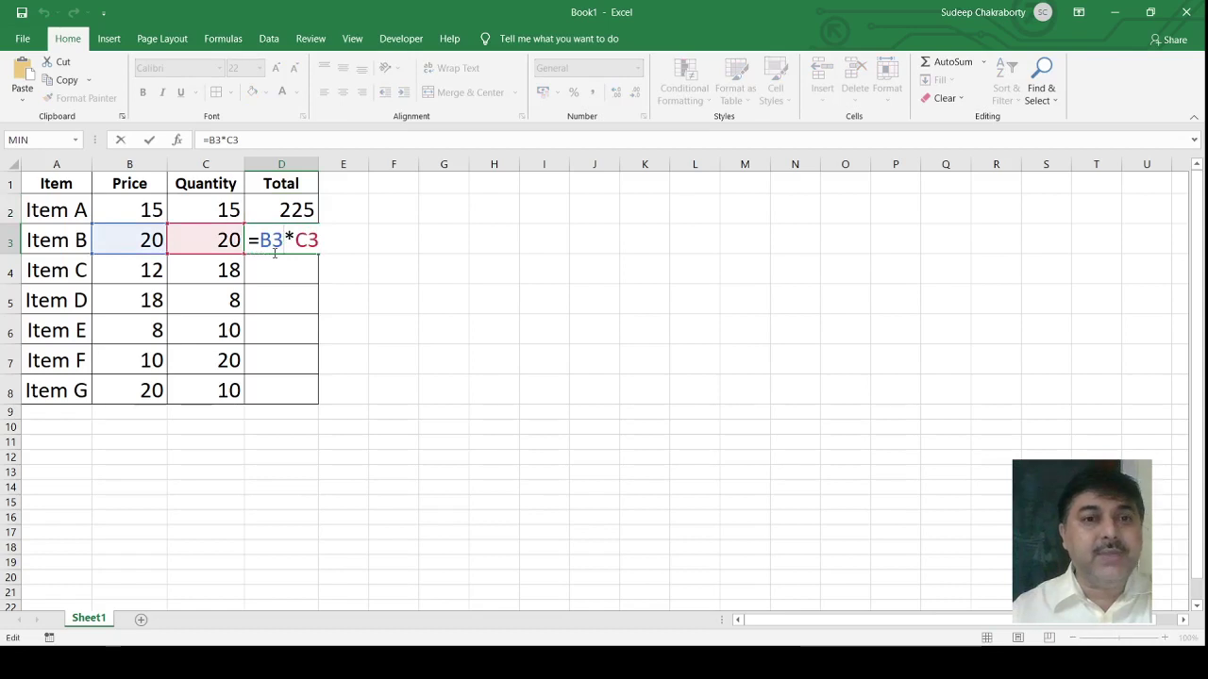
Step: Remove the stray D3 reference from D2's formula, keeping =B2*C2, and recheck Item B's formula
{"action": "left_click", "coordinate": [298, 209]}
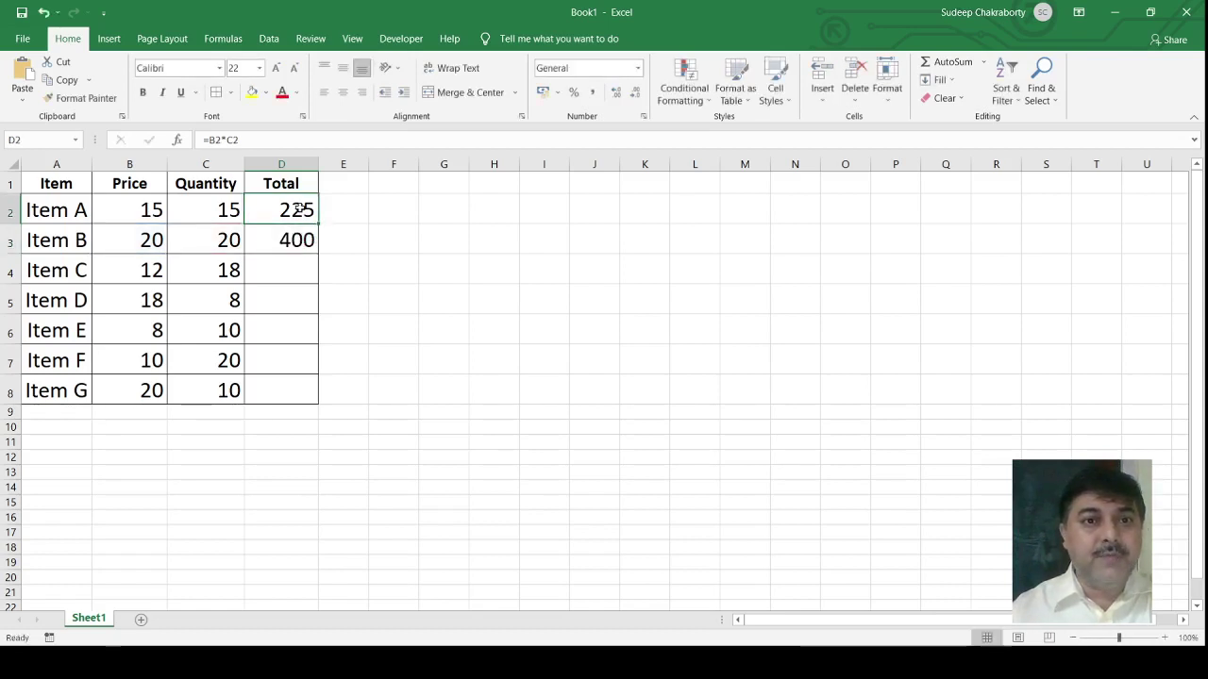
{"action": "double_click", "coordinate": [297, 209]}
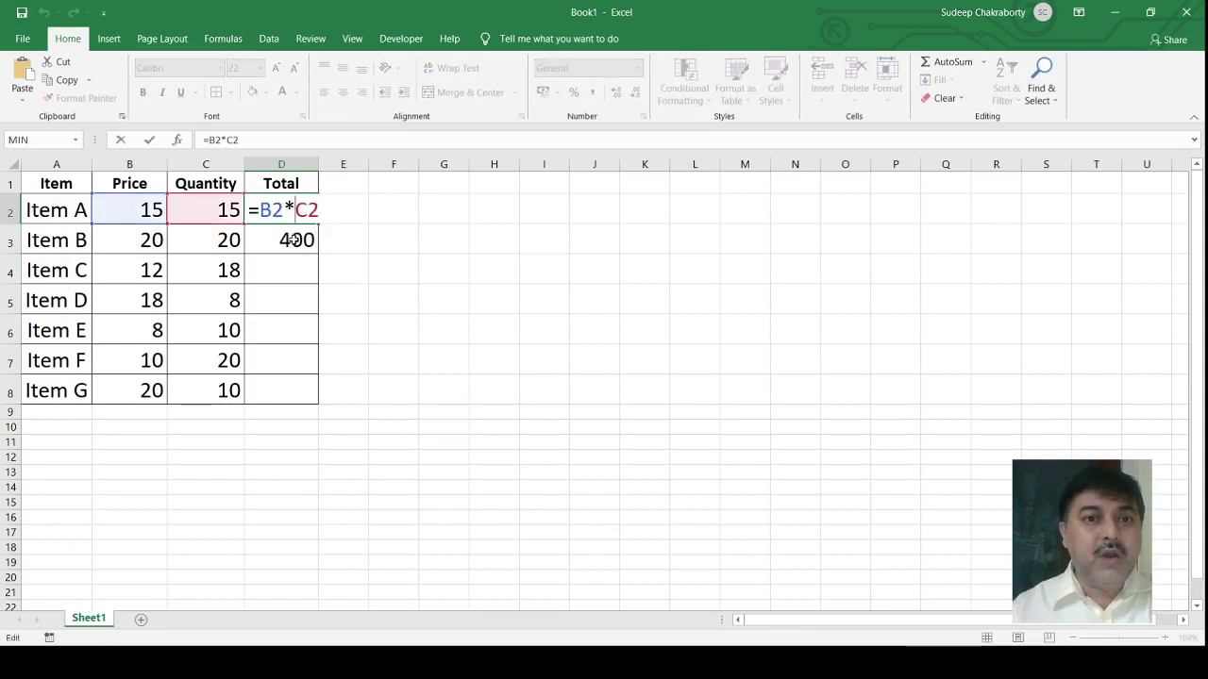
{"action": "left_click", "coordinate": [294, 240]}
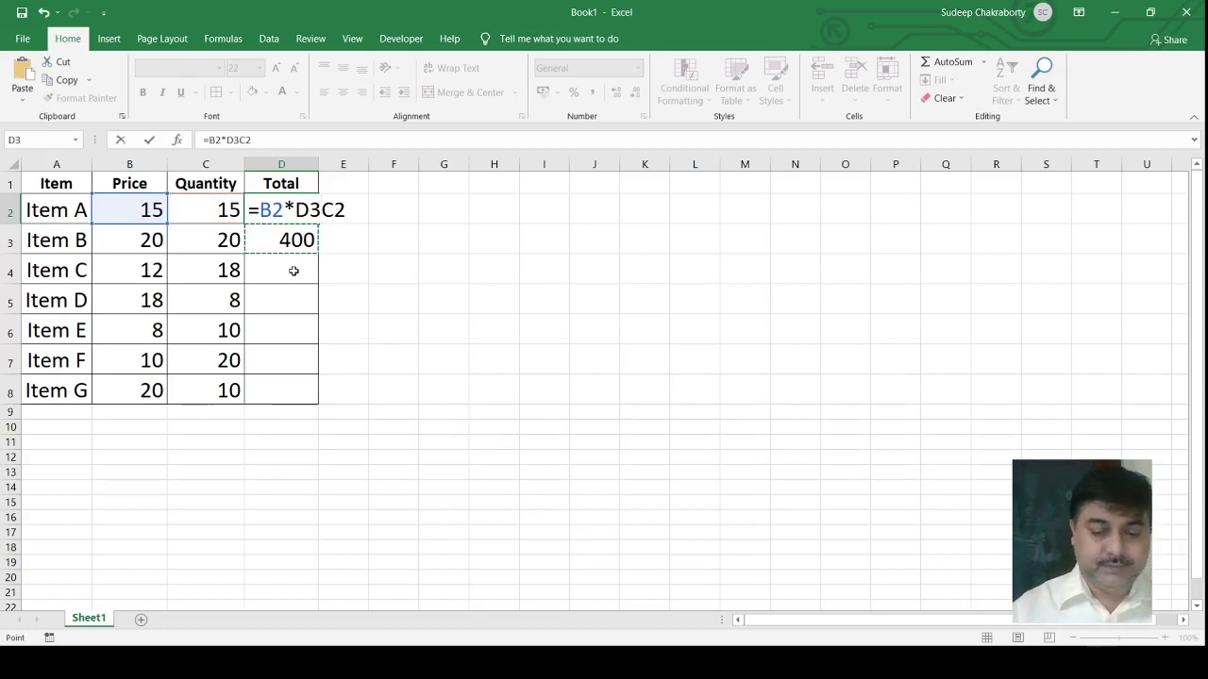
{"action": "key", "text": "BackSpace"}
{"action": "key", "text": "BackSpace"}
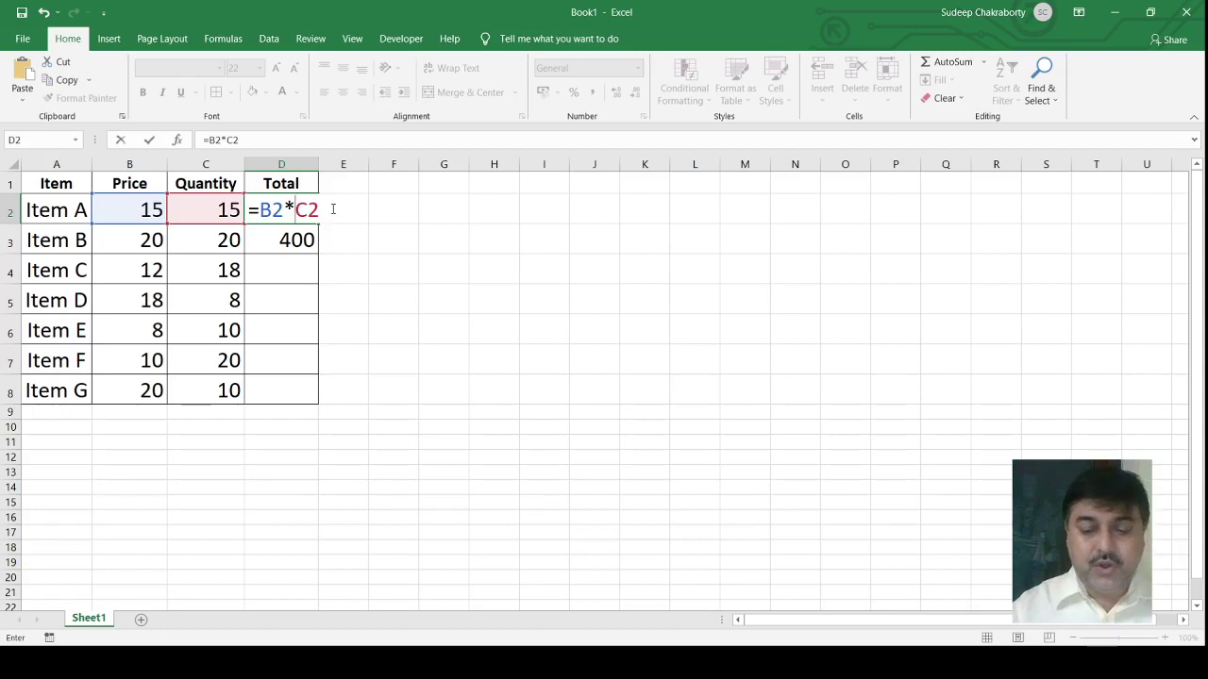
{"action": "key", "text": "Return"}
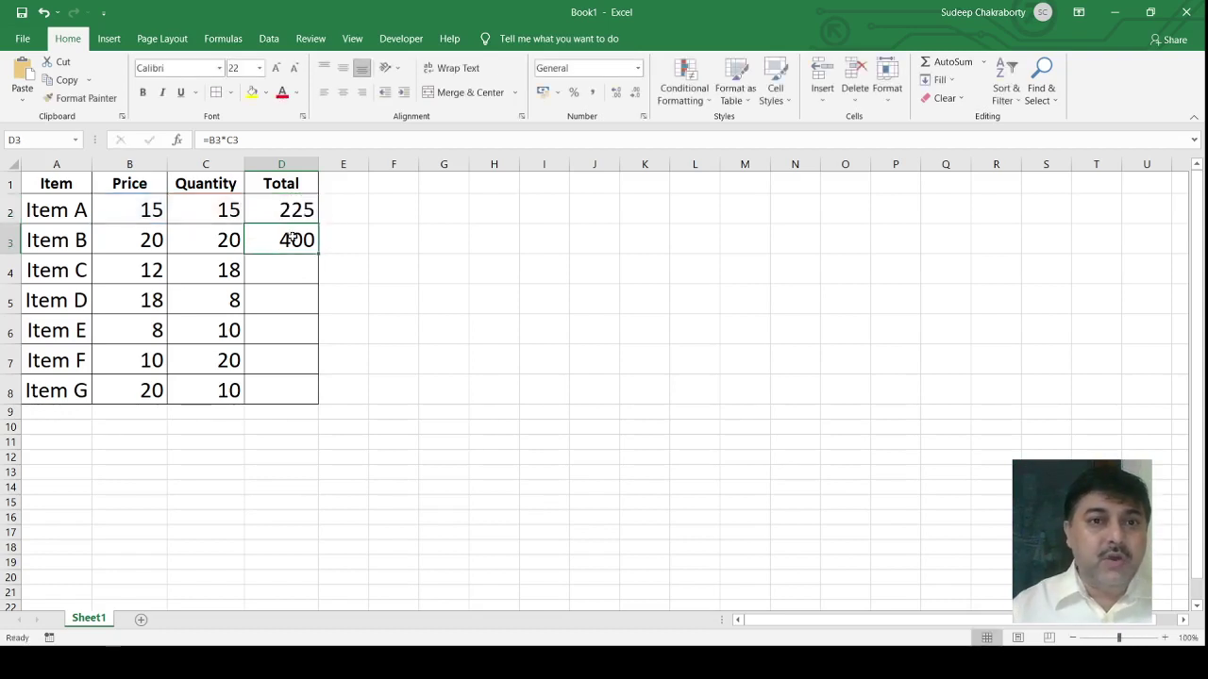
{"action": "double_click", "coordinate": [292, 239]}
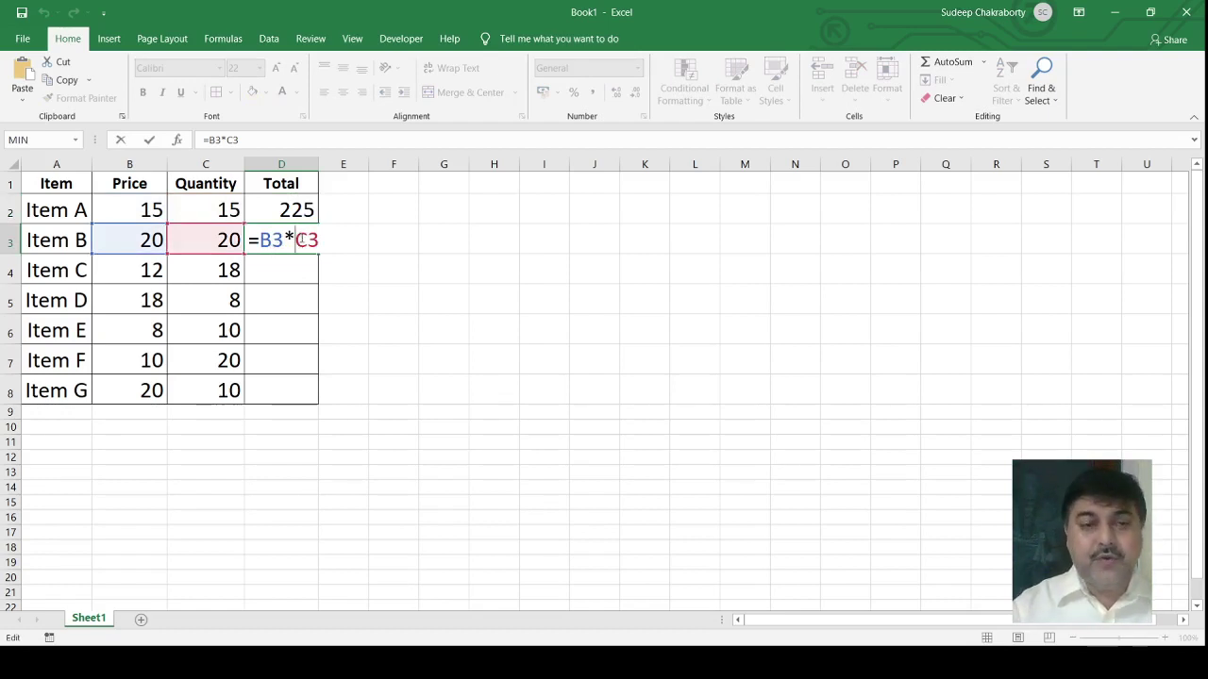
{"action": "key", "text": "Return"}
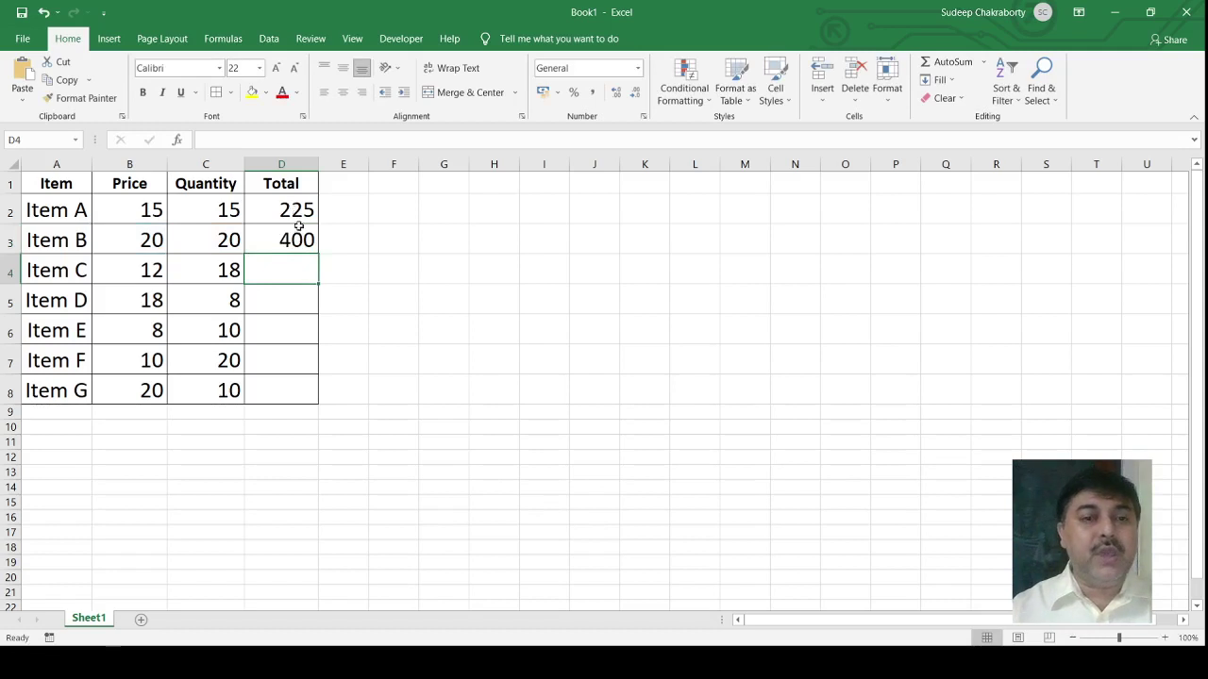
Step: Fill the Total formula down through D8: 216 for Item C, 144 for Item D, and totals for Items E–G
{"action": "left_click", "coordinate": [297, 237]}
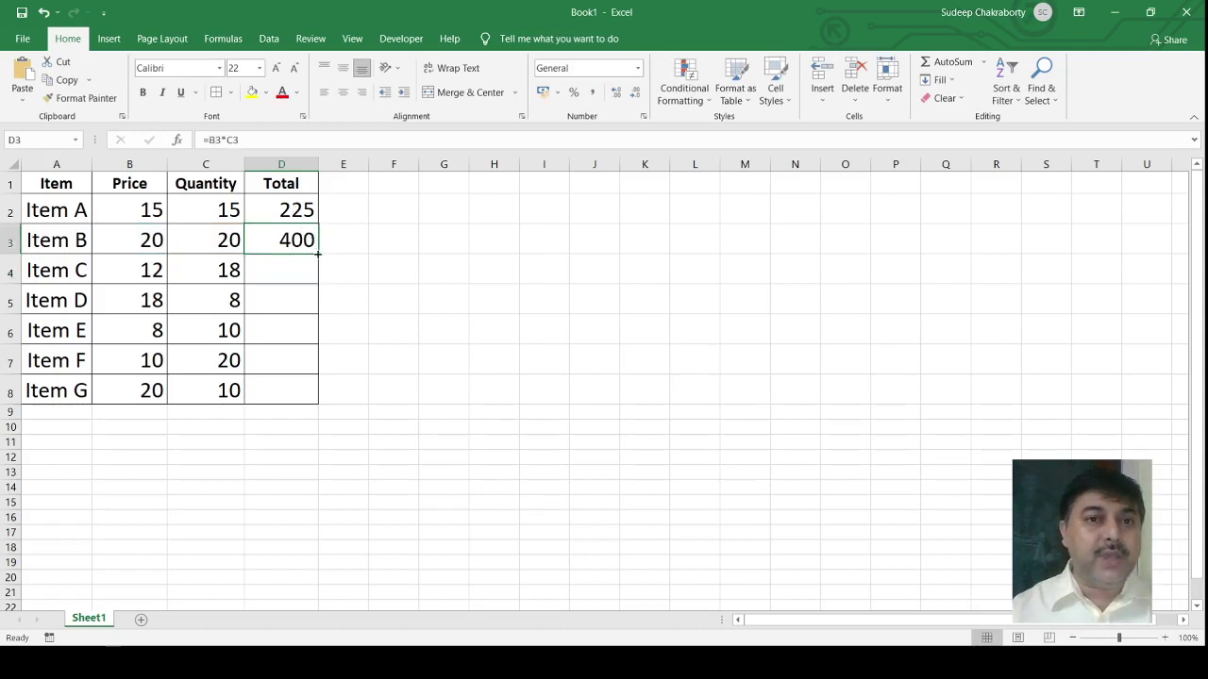
{"action": "left_click_drag", "start_coordinate": [318, 255], "coordinate": [320, 297]}
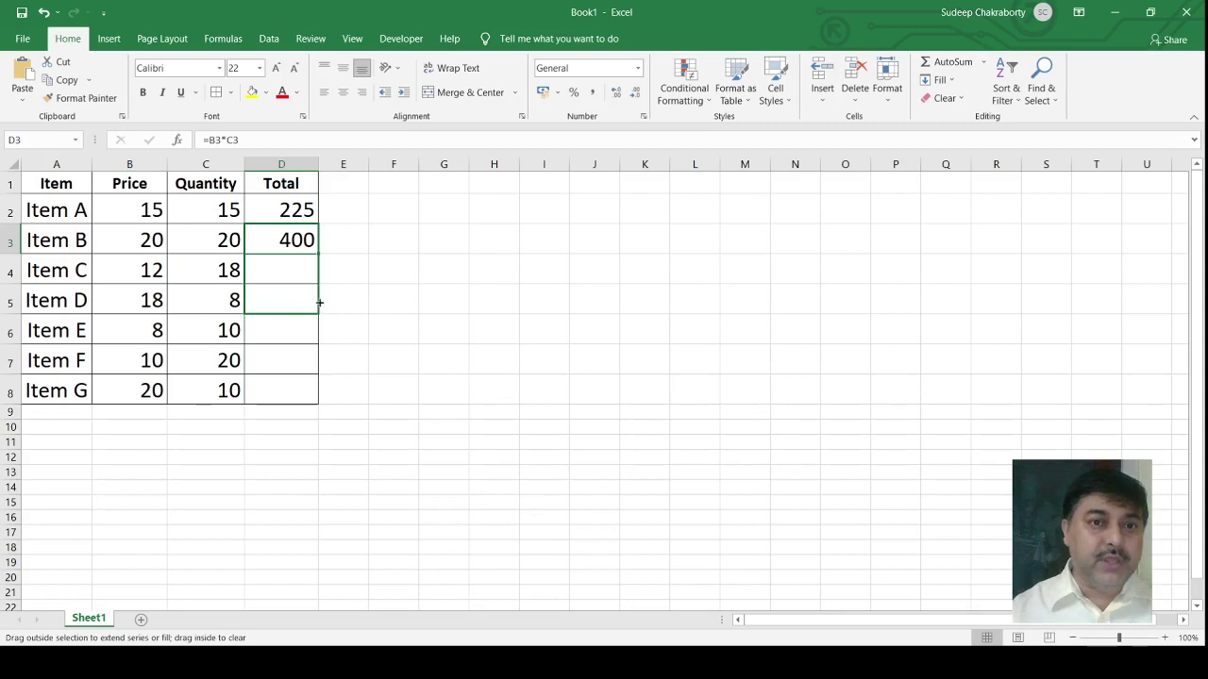
{"action": "left_click_drag", "start_coordinate": [320, 297], "coordinate": [320, 307]}
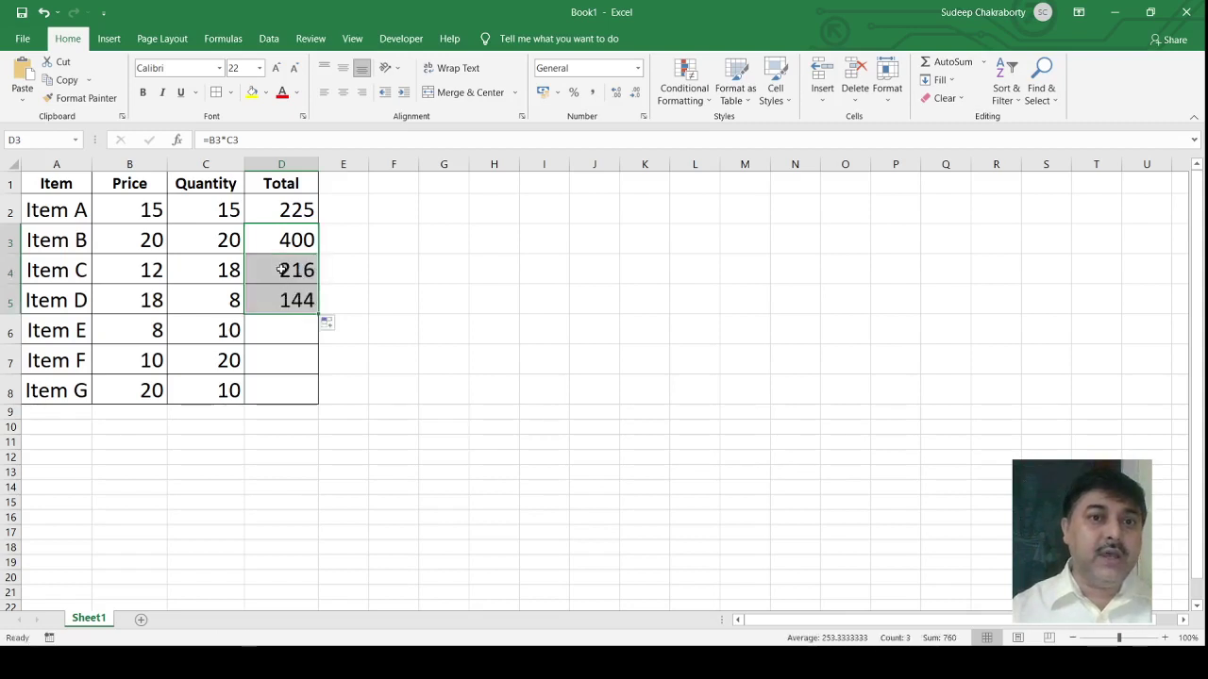
{"action": "left_click", "coordinate": [278, 266]}
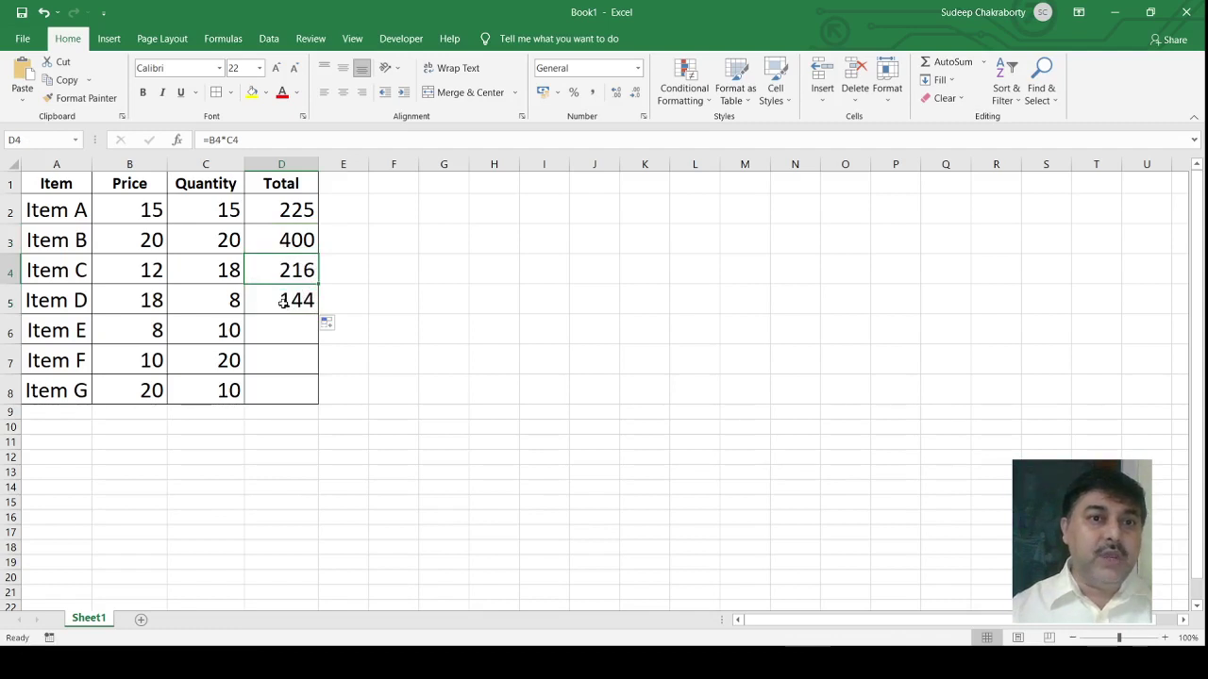
{"action": "left_click", "coordinate": [283, 301]}
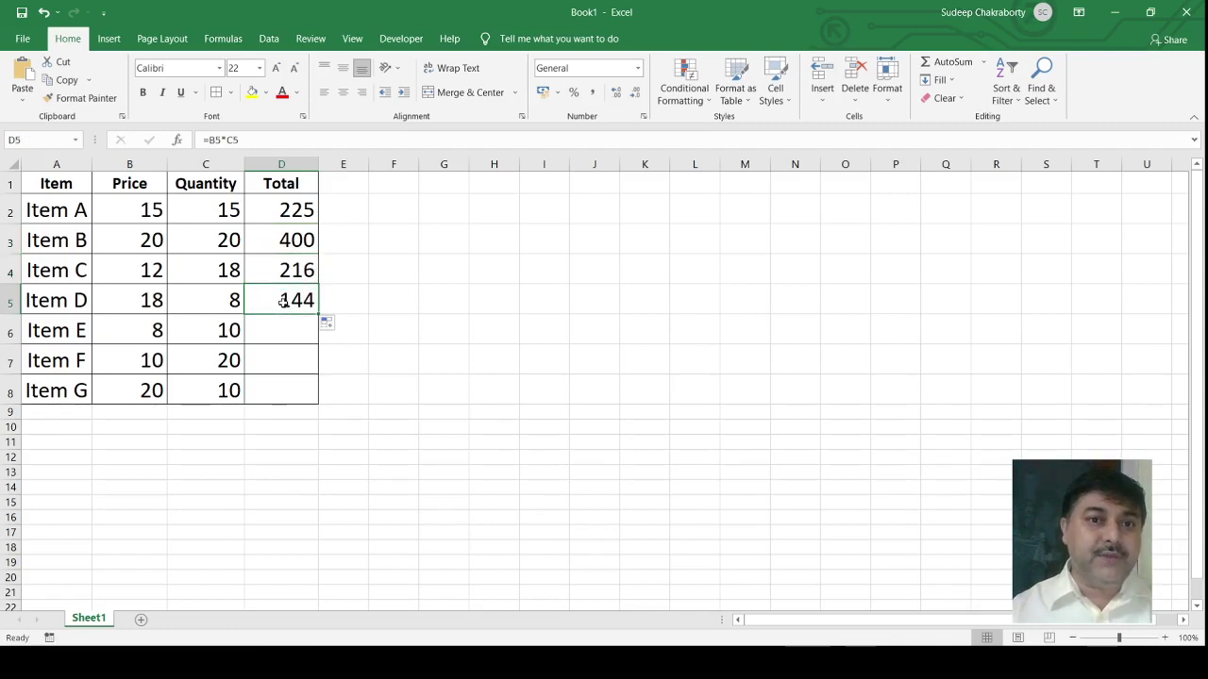
{"action": "double_click", "coordinate": [283, 300]}
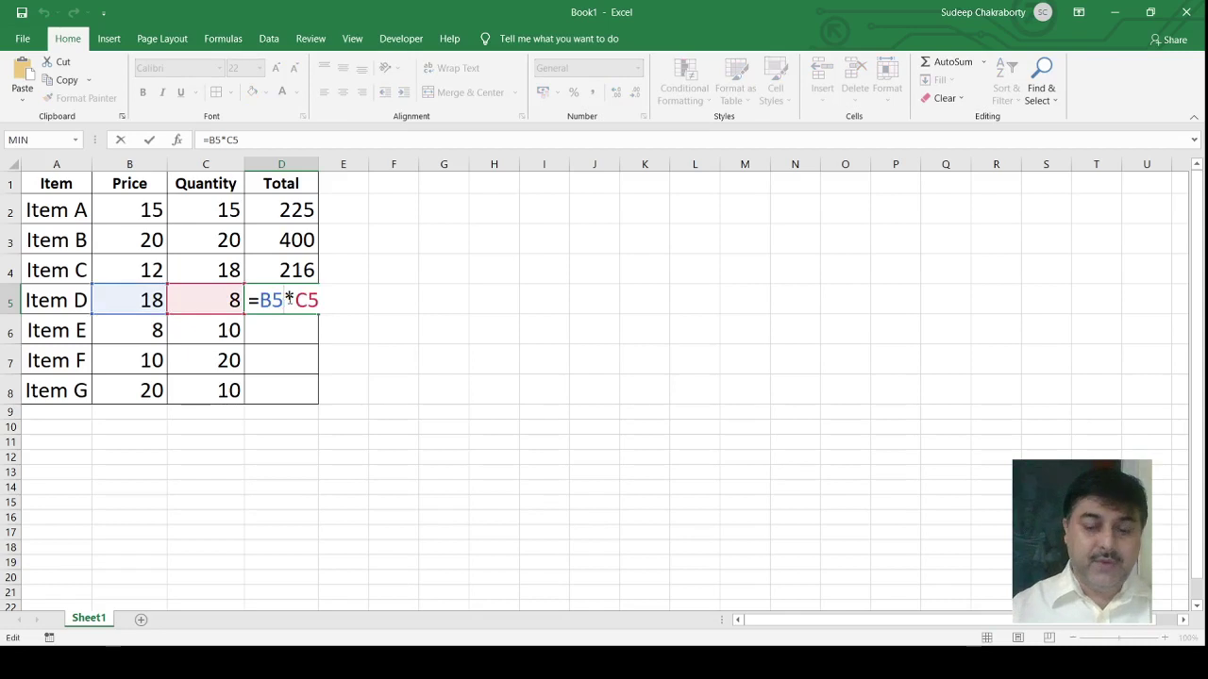
{"action": "key", "text": "Return"}
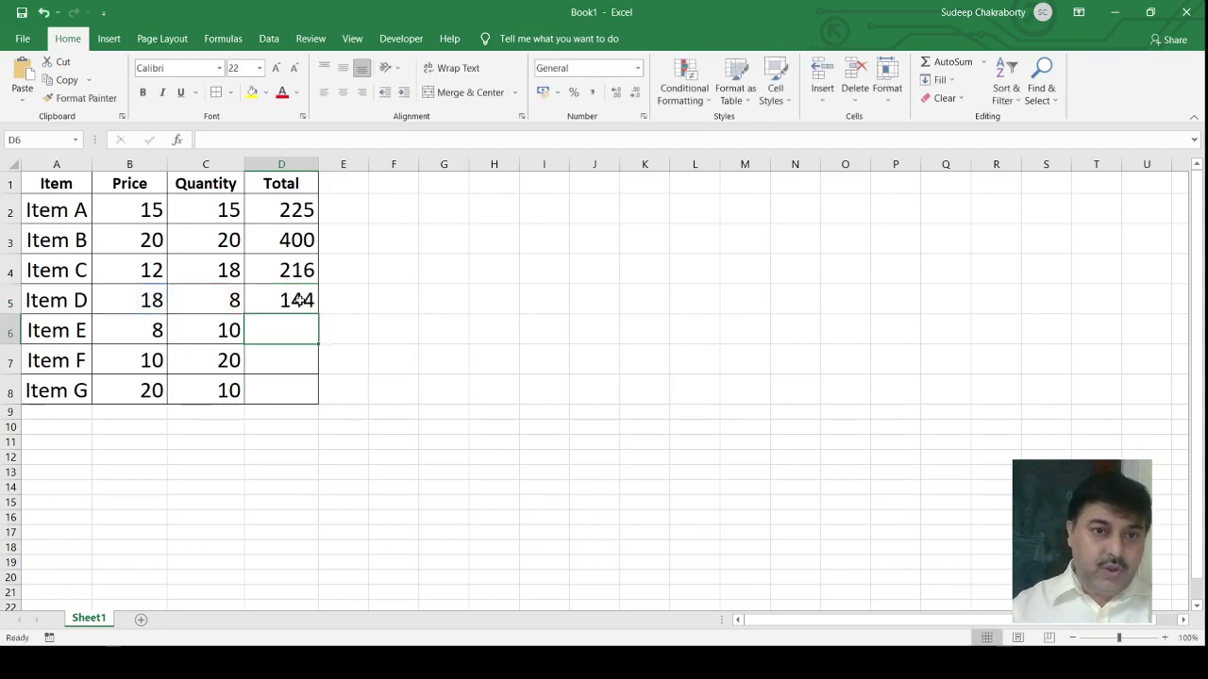
{"action": "left_click", "coordinate": [297, 300]}
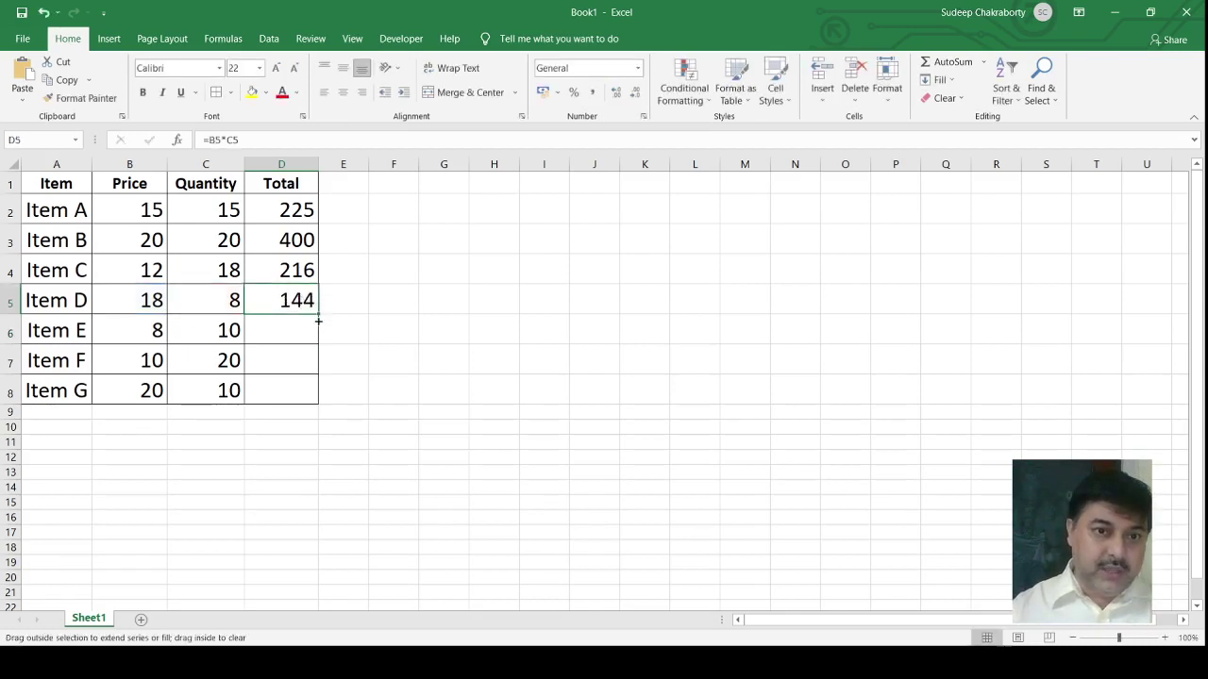
{"action": "left_click_drag", "start_coordinate": [318, 322], "coordinate": [316, 395]}
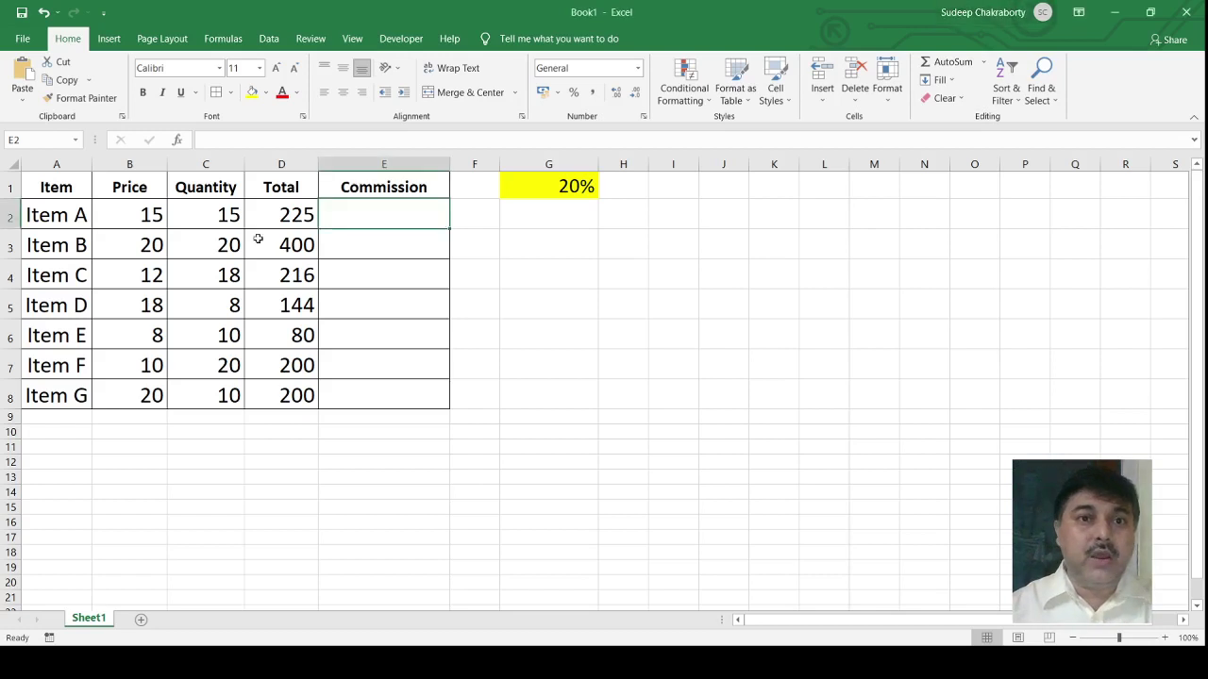
{"action": "left_click", "coordinate": [292, 216]}
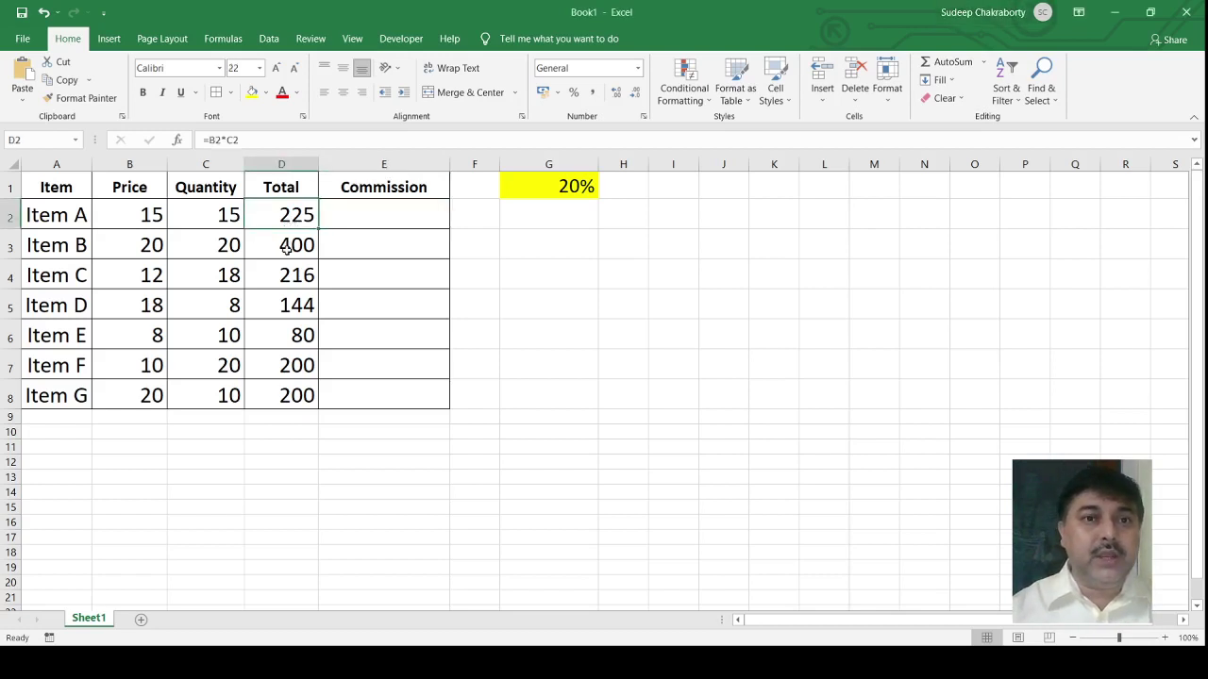
{"action": "left_click", "coordinate": [287, 247]}
{"action": "double_click", "coordinate": [288, 246]}
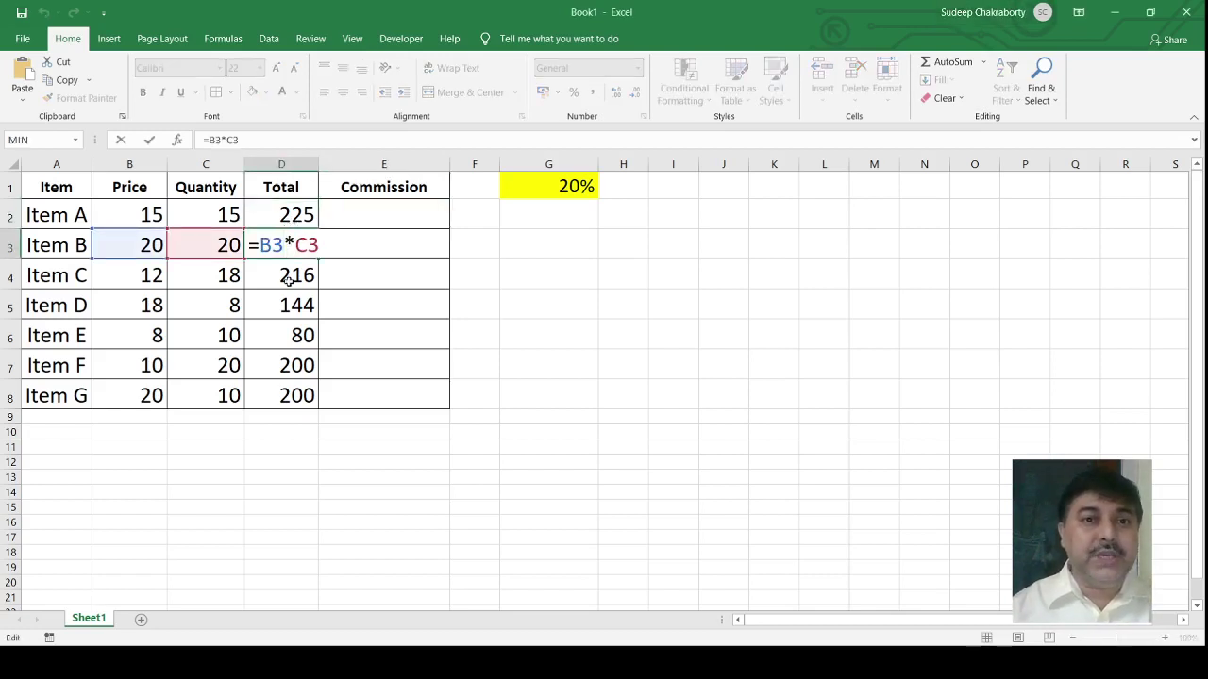
{"action": "key", "text": "Return"}
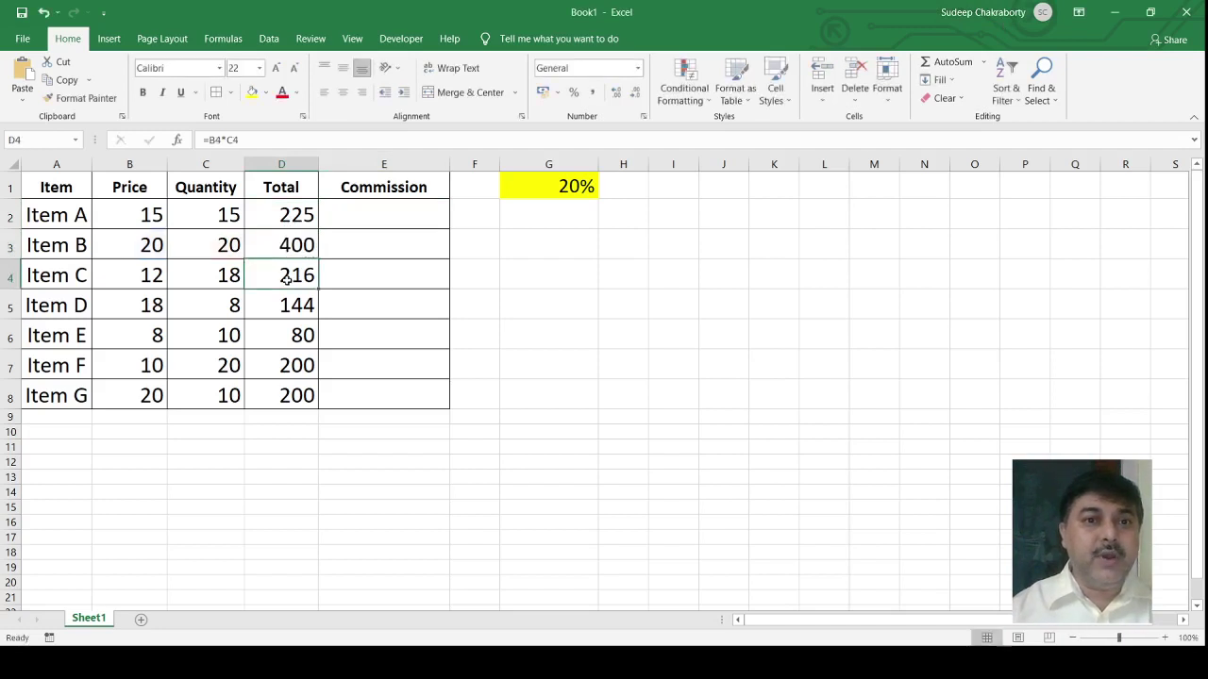
{"action": "double_click", "coordinate": [286, 277]}
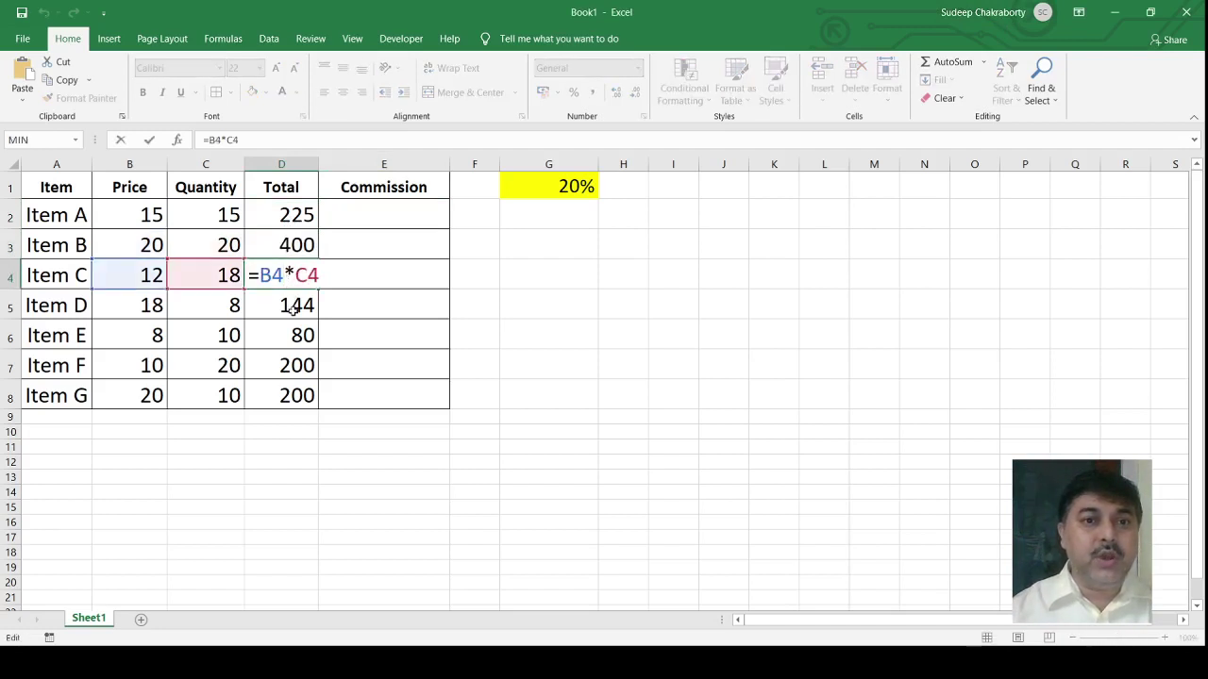
{"action": "key", "text": "Return"}
{"action": "double_click", "coordinate": [294, 308]}
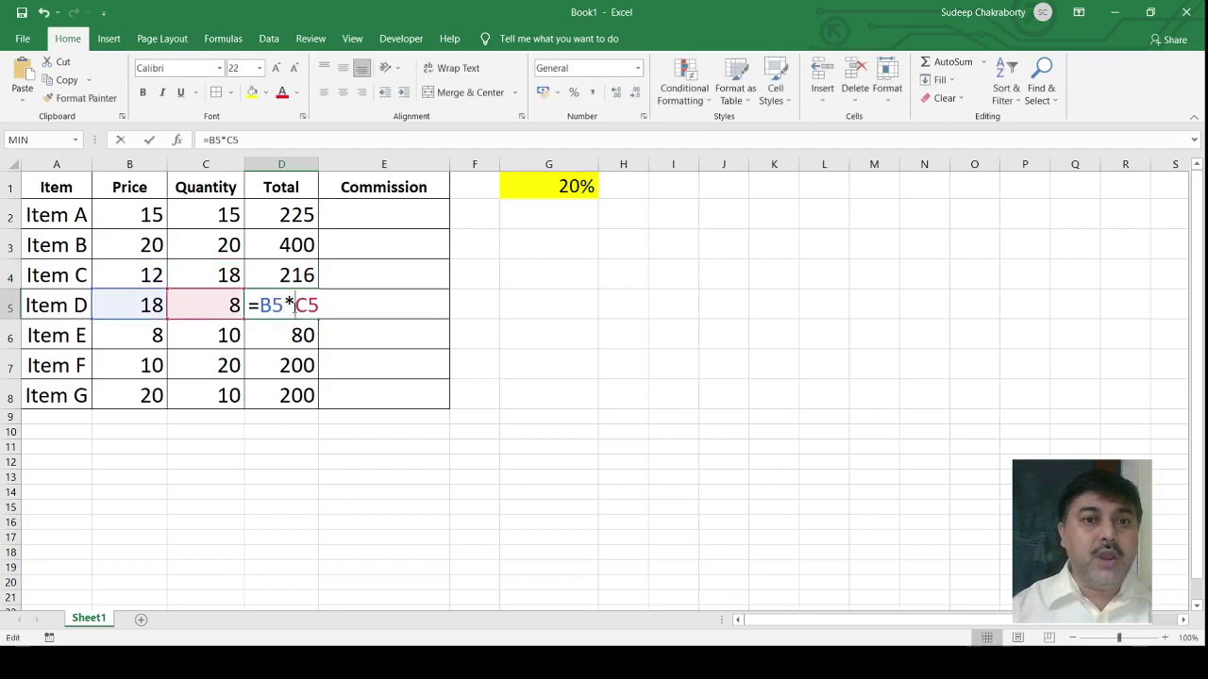
{"action": "left_click", "coordinate": [287, 338]}
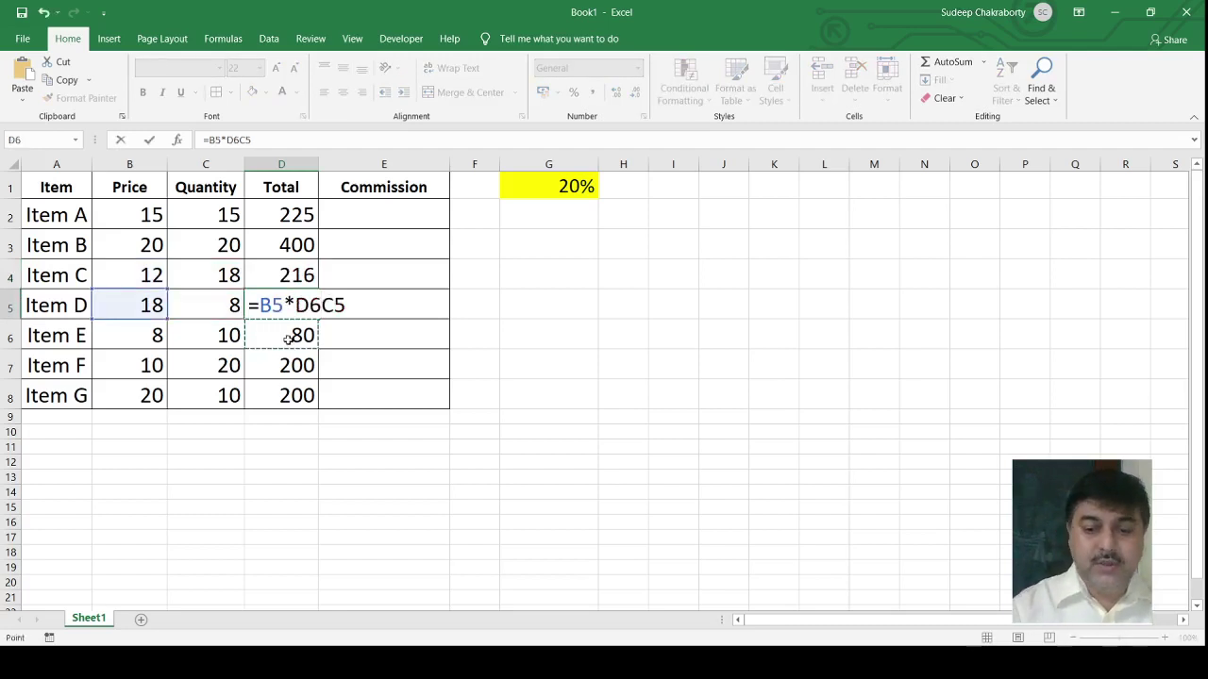
{"action": "key", "text": "BackSpace"}
{"action": "key", "text": "BackSpace"}
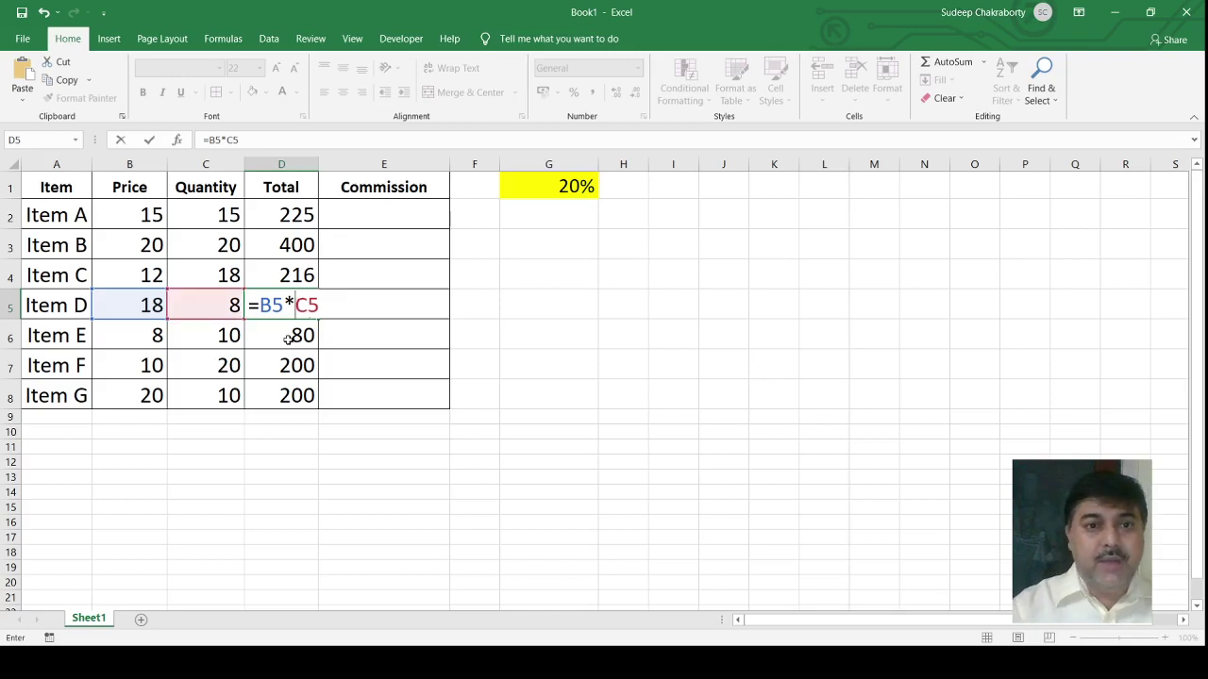
{"action": "left_click", "coordinate": [288, 335]}
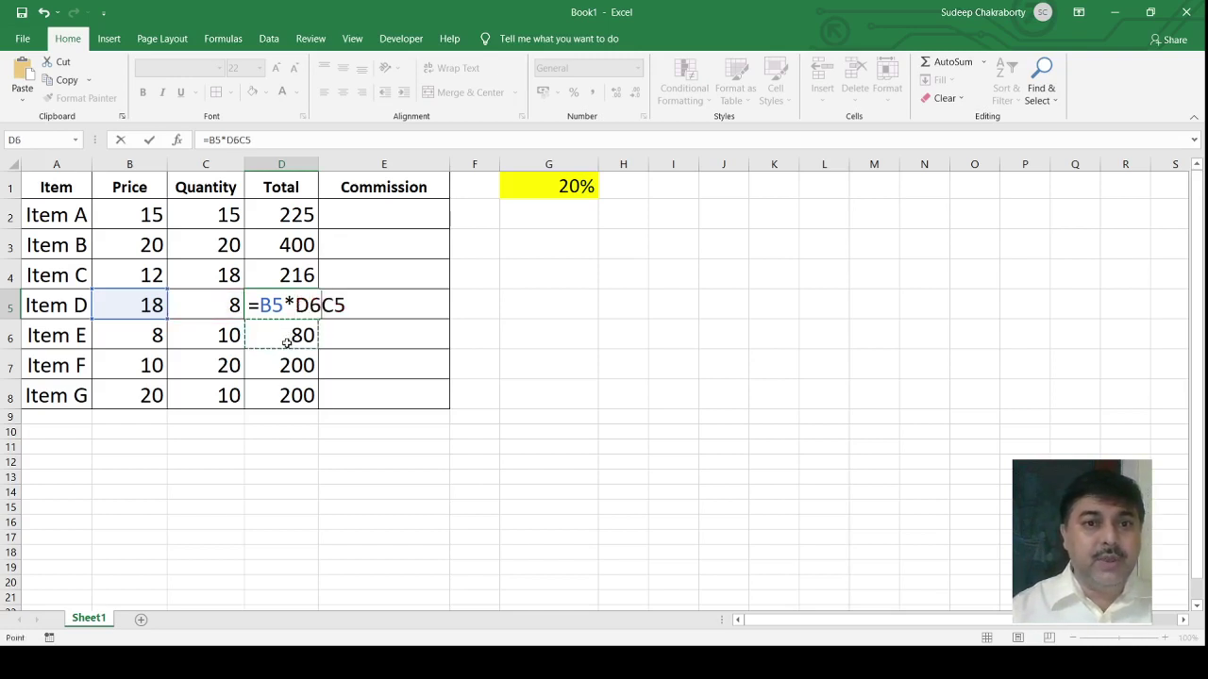
{"action": "key", "text": "BackSpace"}
{"action": "key", "text": "BackSpace"}
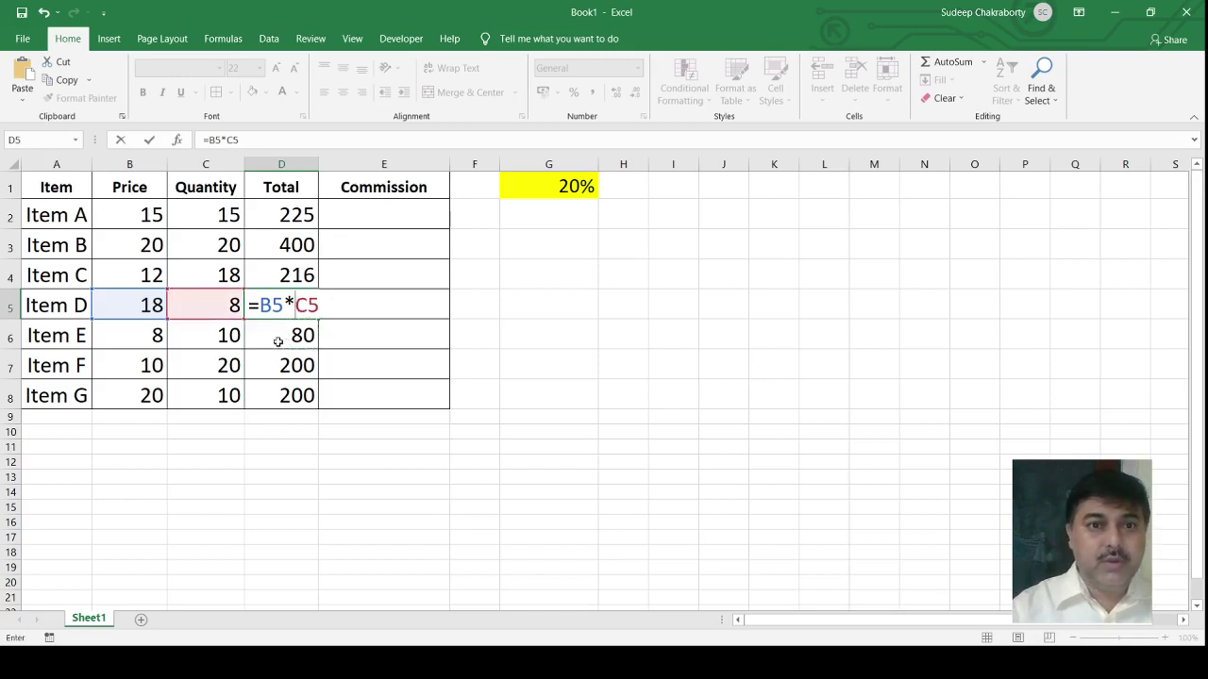
{"action": "key", "text": "Return"}
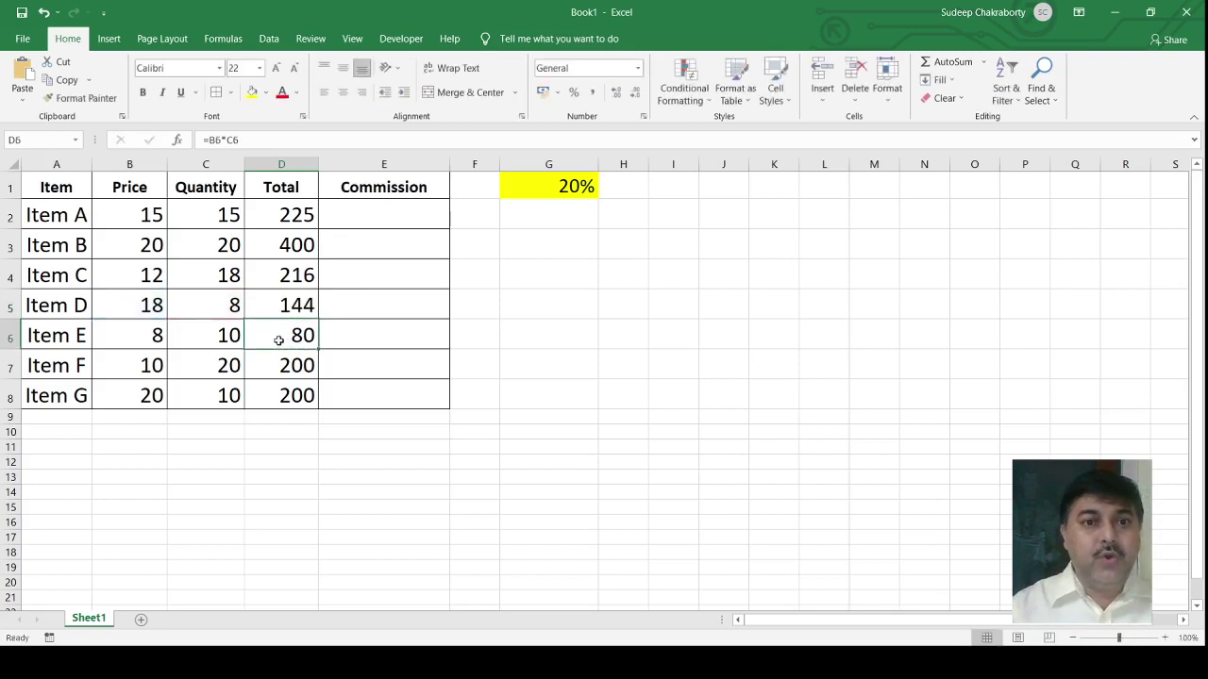
{"action": "double_click", "coordinate": [281, 338]}
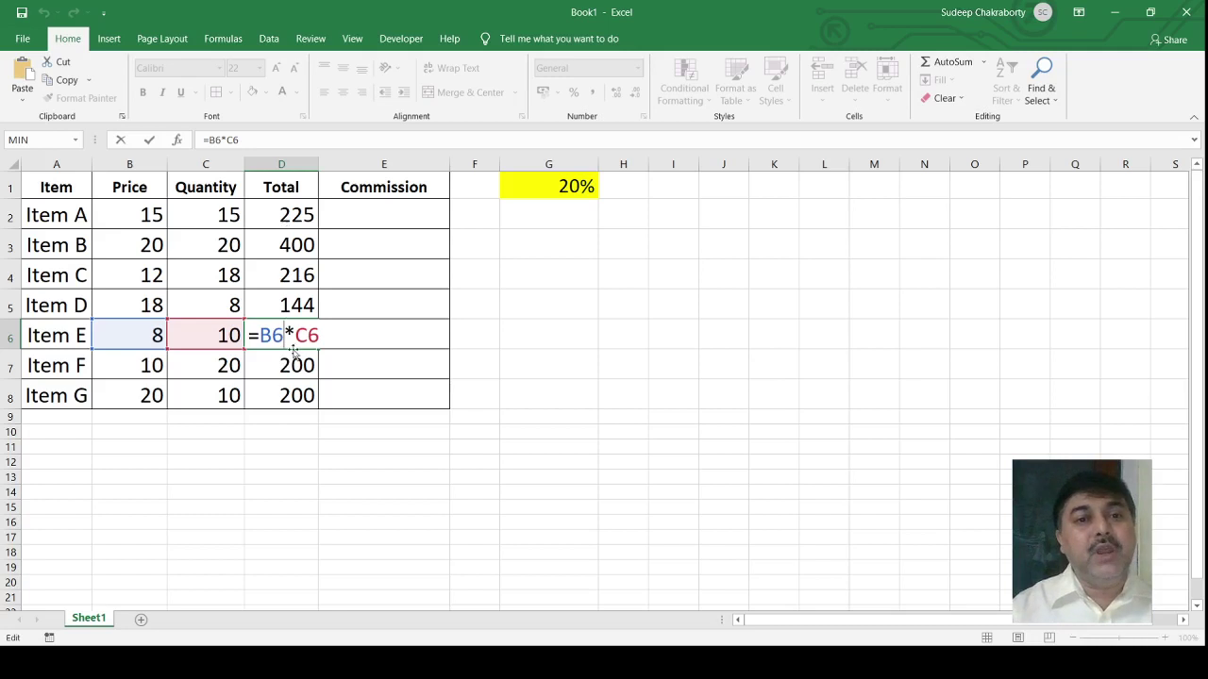
{"action": "key", "text": "Return"}
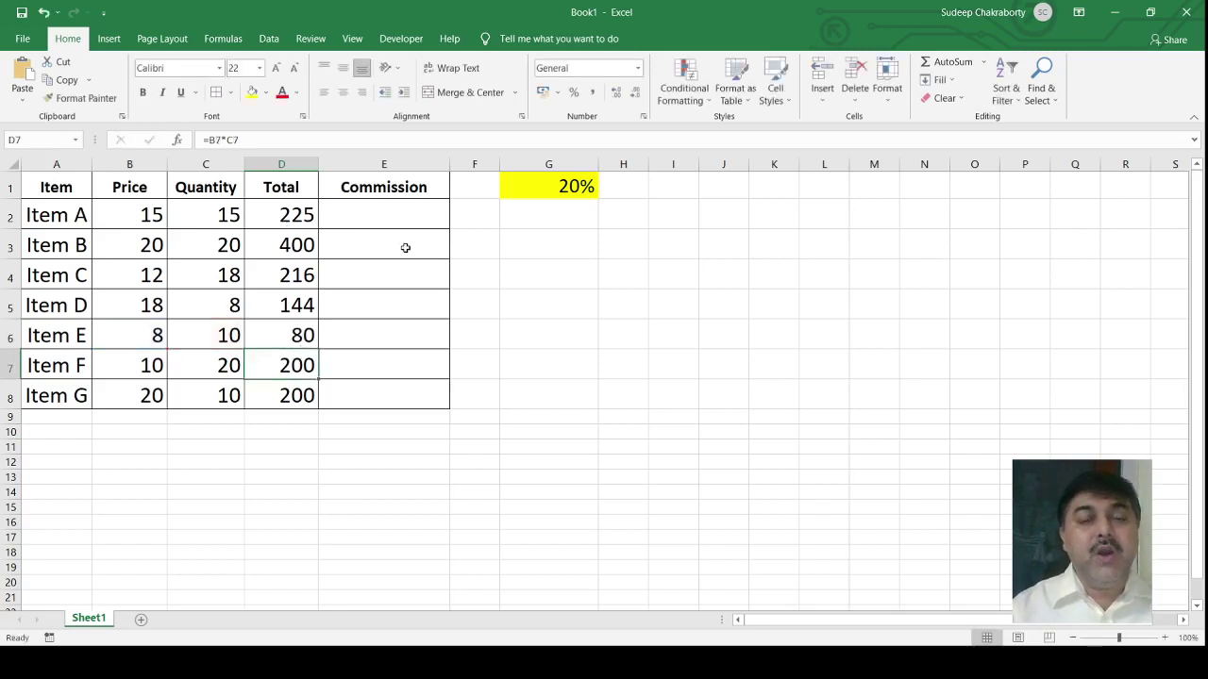
{"action": "left_click", "coordinate": [560, 186]}
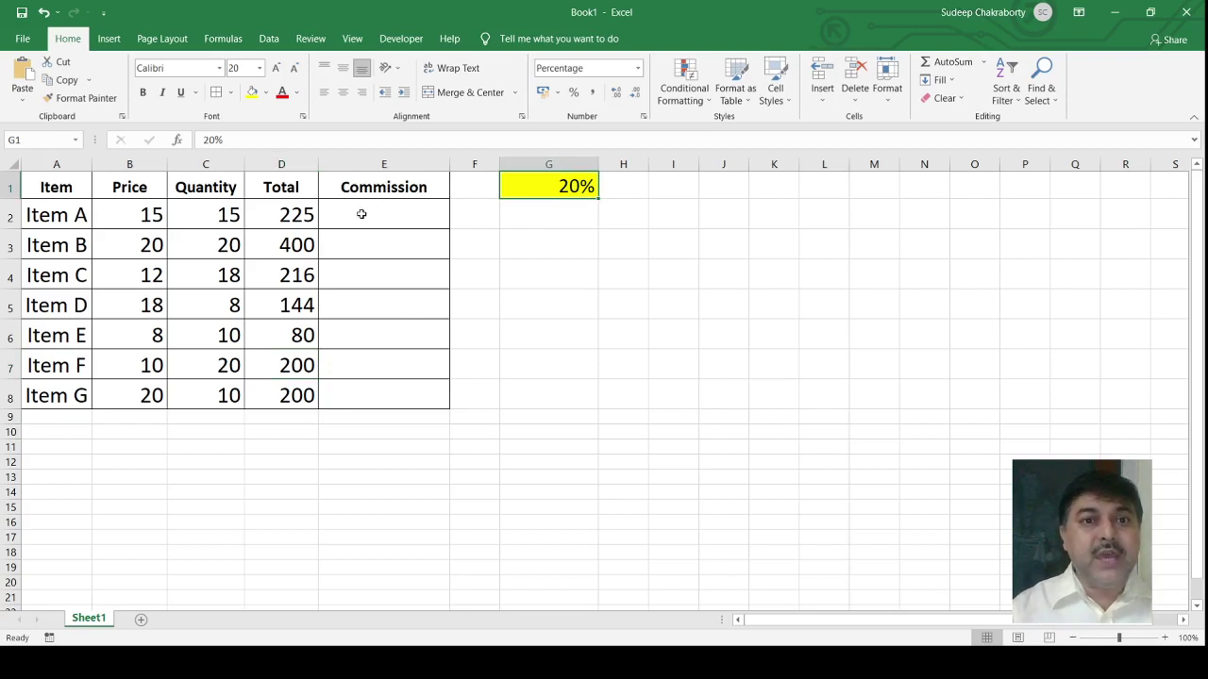
{"action": "left_click", "coordinate": [362, 214]}
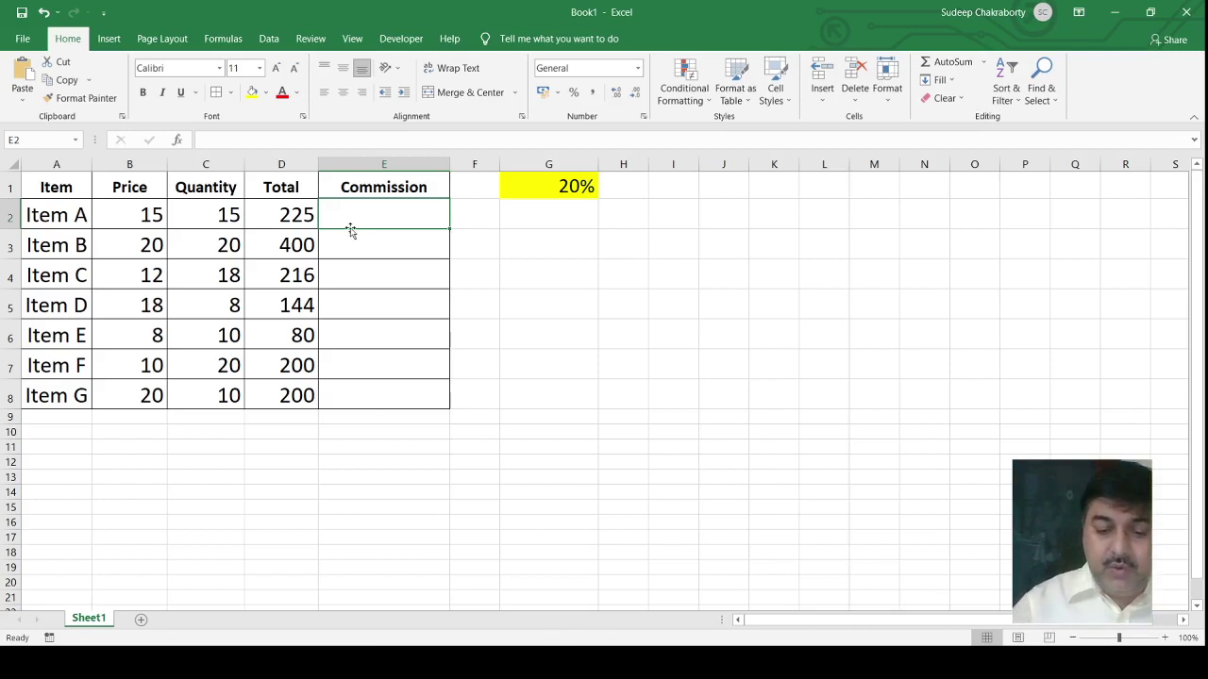
{"action": "type", "text": "="}
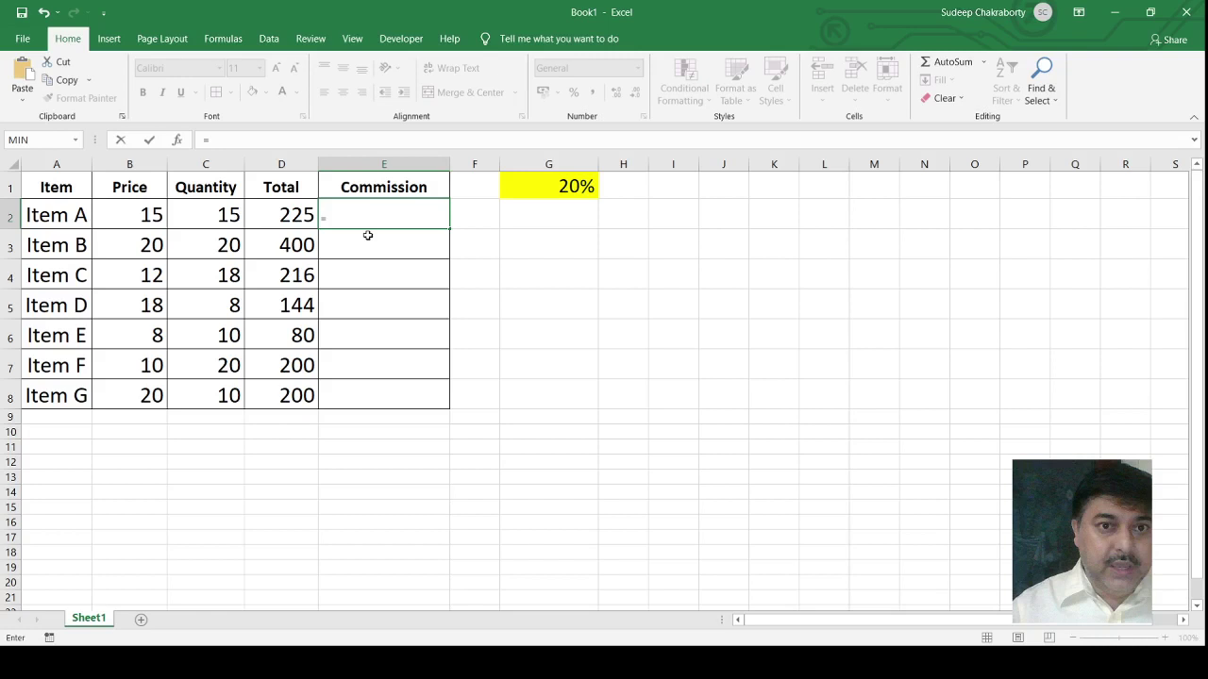
{"action": "left_click", "coordinate": [291, 220]}
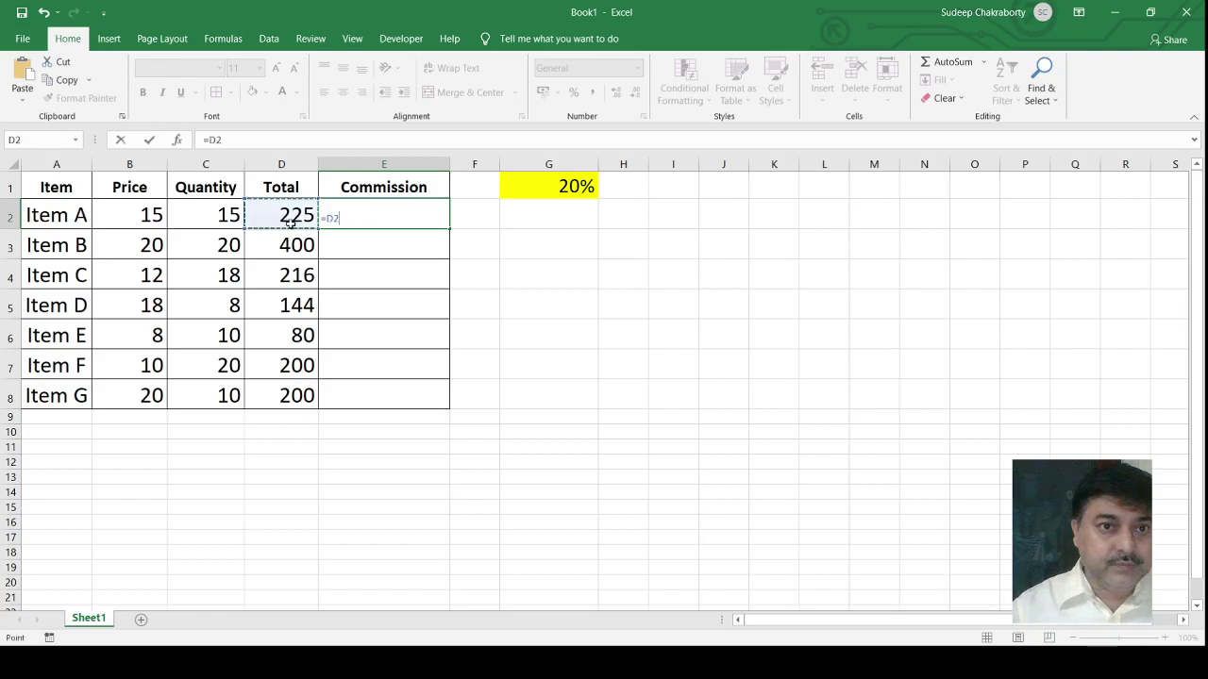
{"action": "key", "text": "Right"}
{"action": "key", "text": "Right"}
{"action": "key", "text": "Down"}
{"action": "key", "text": "Down"}
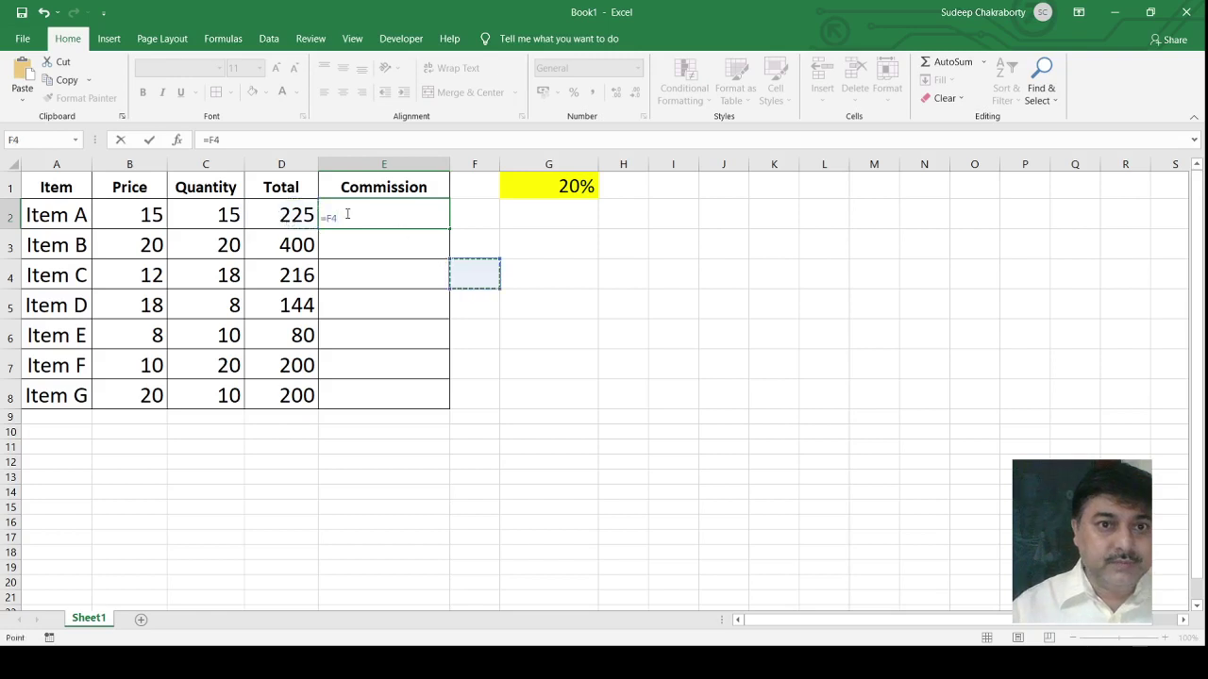
{"action": "key", "text": "BackSpace"}
{"action": "key", "text": "BackSpace"}
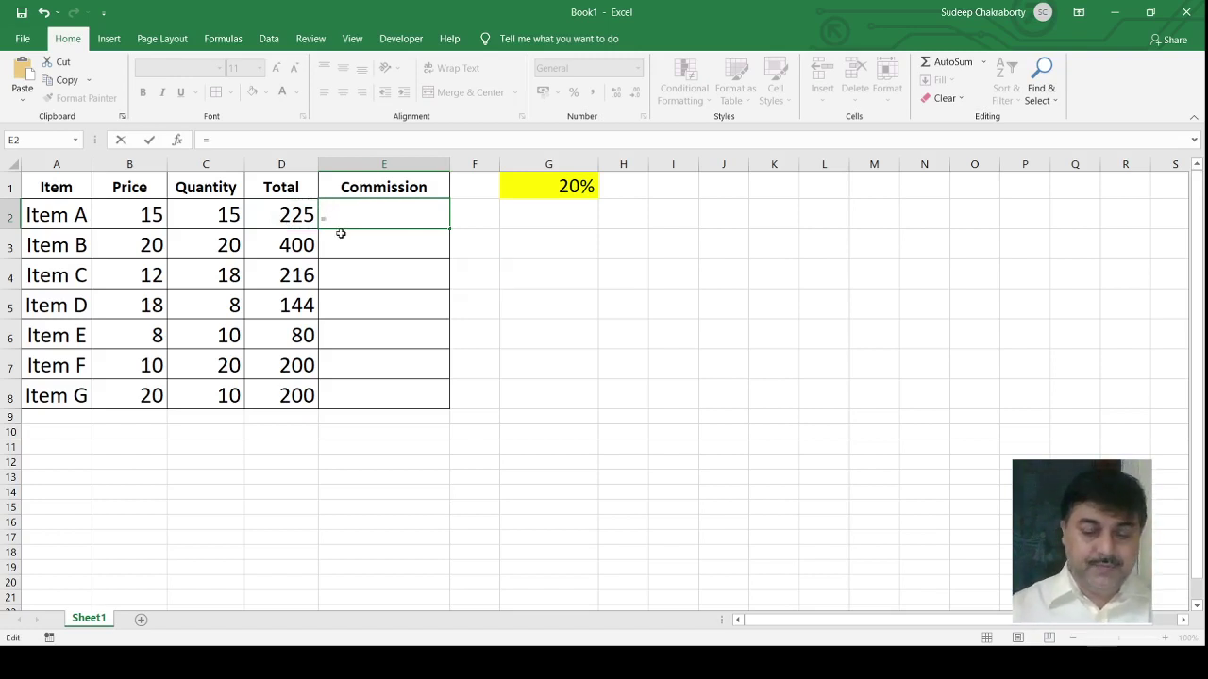
{"action": "key", "text": "BackSpace"}
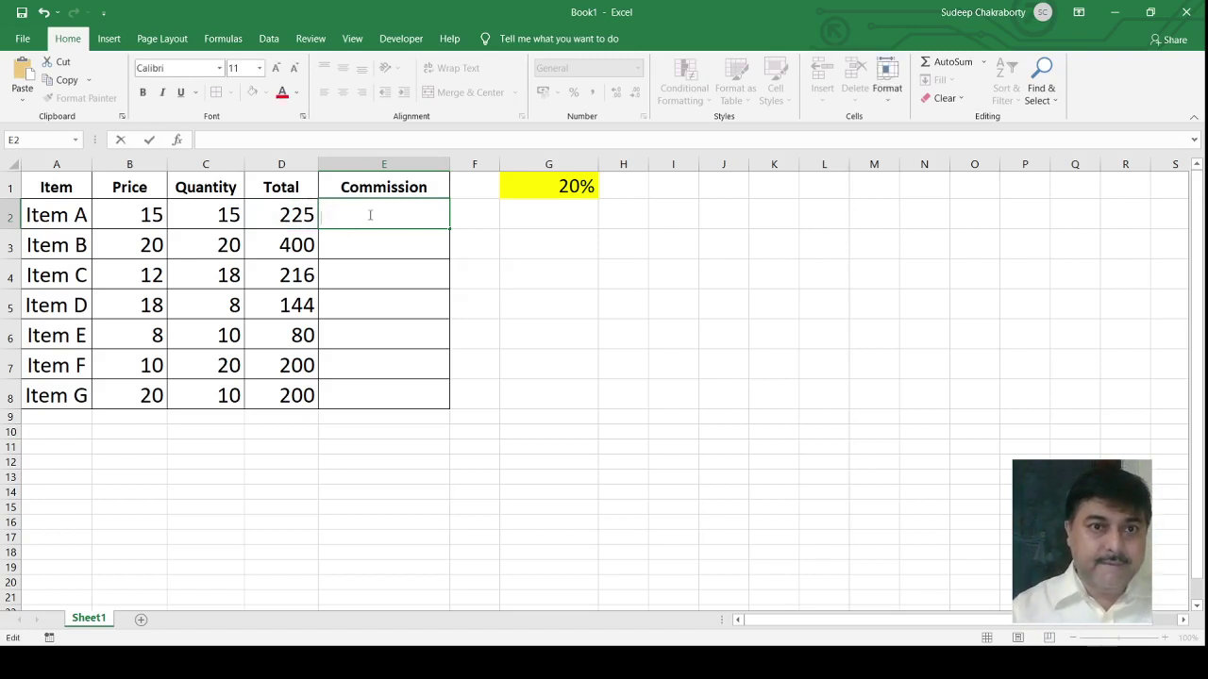
{"action": "left_click", "coordinate": [556, 299]}
{"action": "left_click_drag", "start_coordinate": [372, 214], "coordinate": [368, 400]}
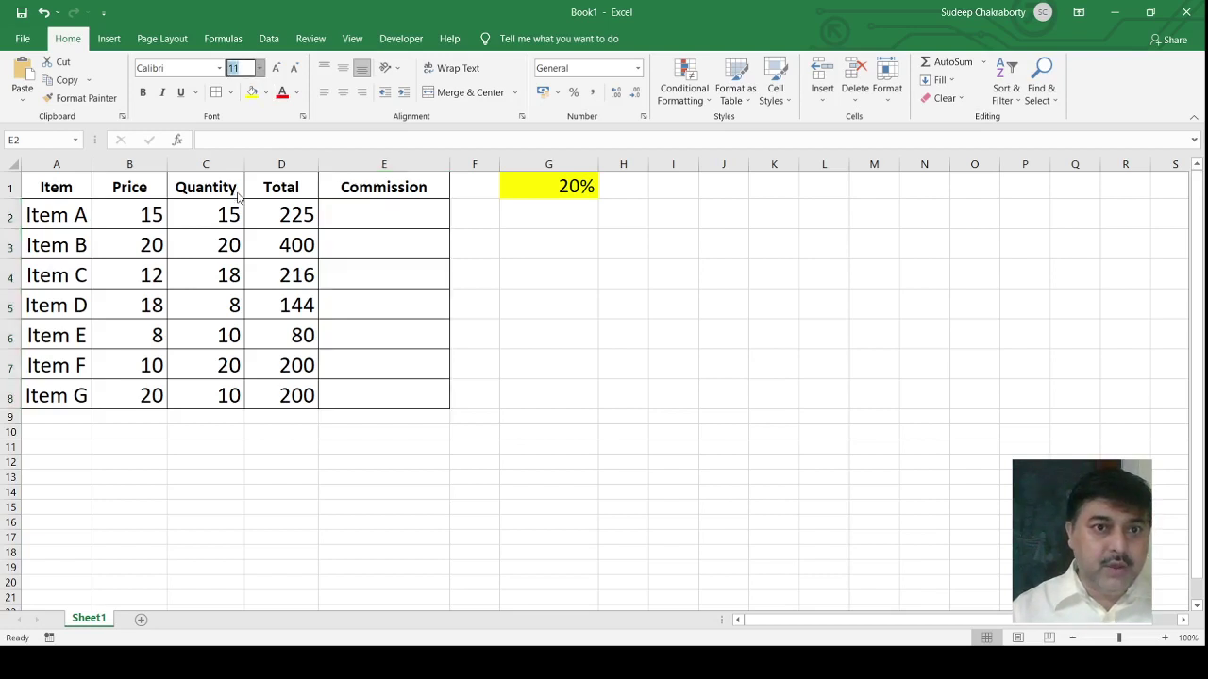
Step: Set the Commission cells E2:E8 to font size 18, then select E2
{"action": "type", "text": "18"}
{"action": "key", "text": "Return"}
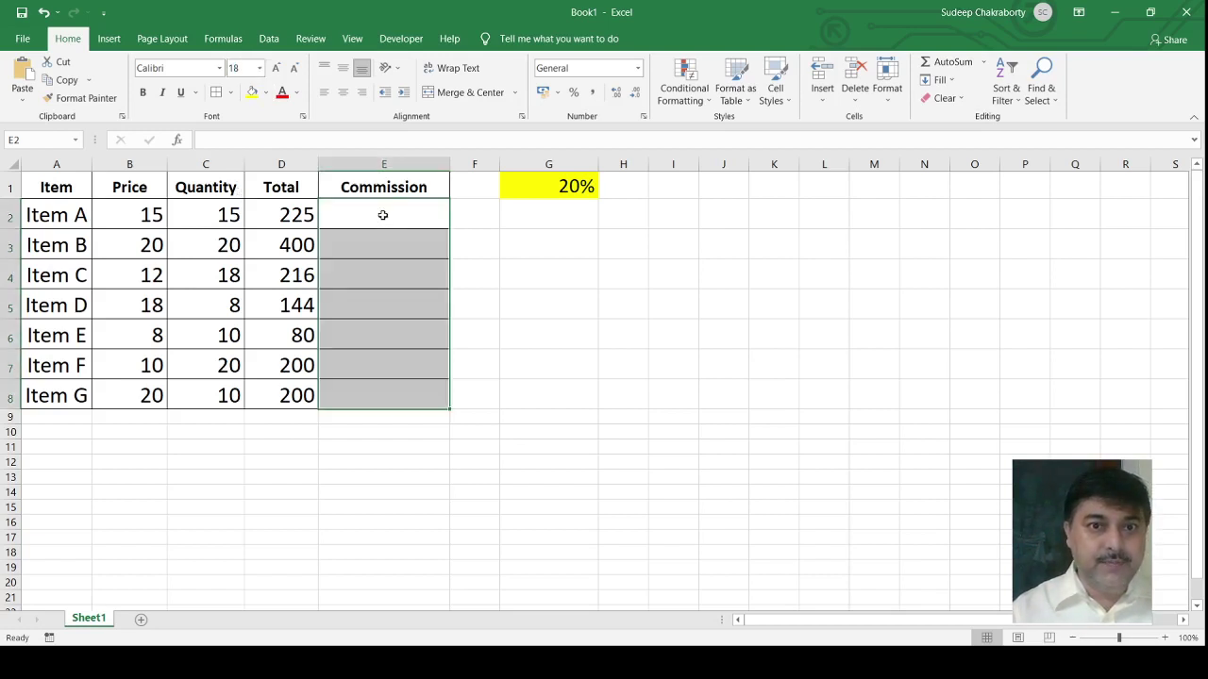
{"action": "left_click", "coordinate": [383, 215]}
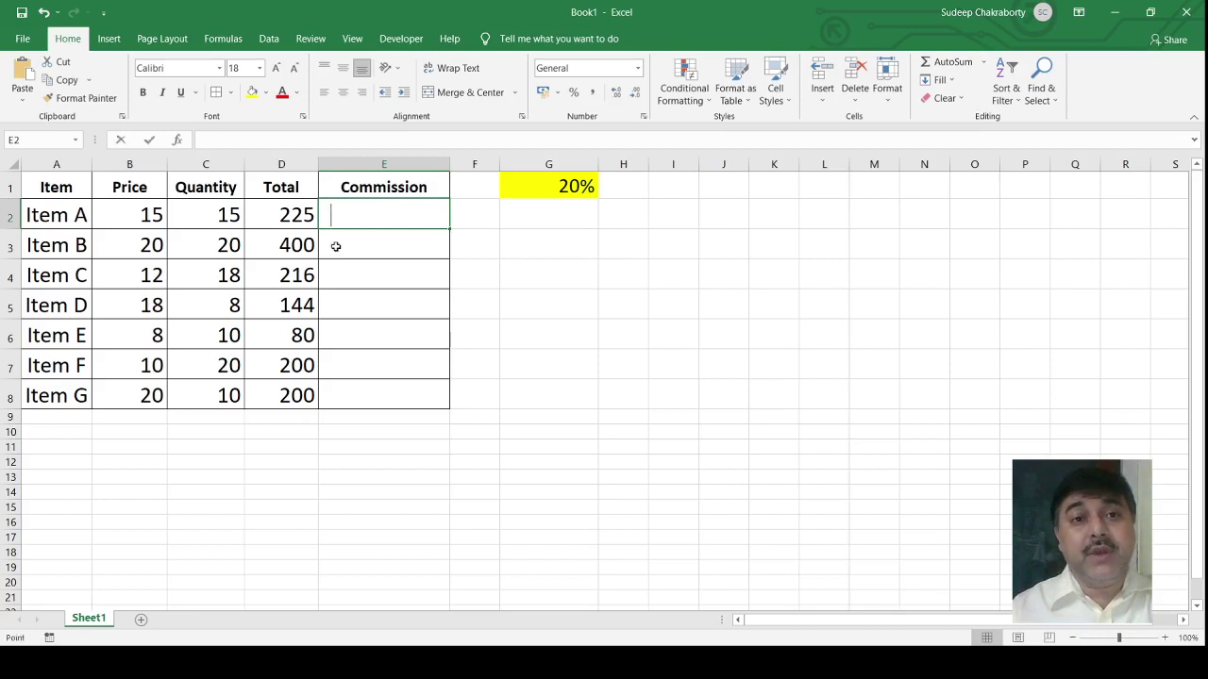
Step: Type =D2*$G$1 in E2, using an absolute reference to the 20% rate in G1
{"action": "type", "text": "="}
{"action": "key", "text": "Right"}
{"action": "key", "text": "Right"}
{"action": "key", "text": "Down"}
{"action": "key", "text": "Down"}
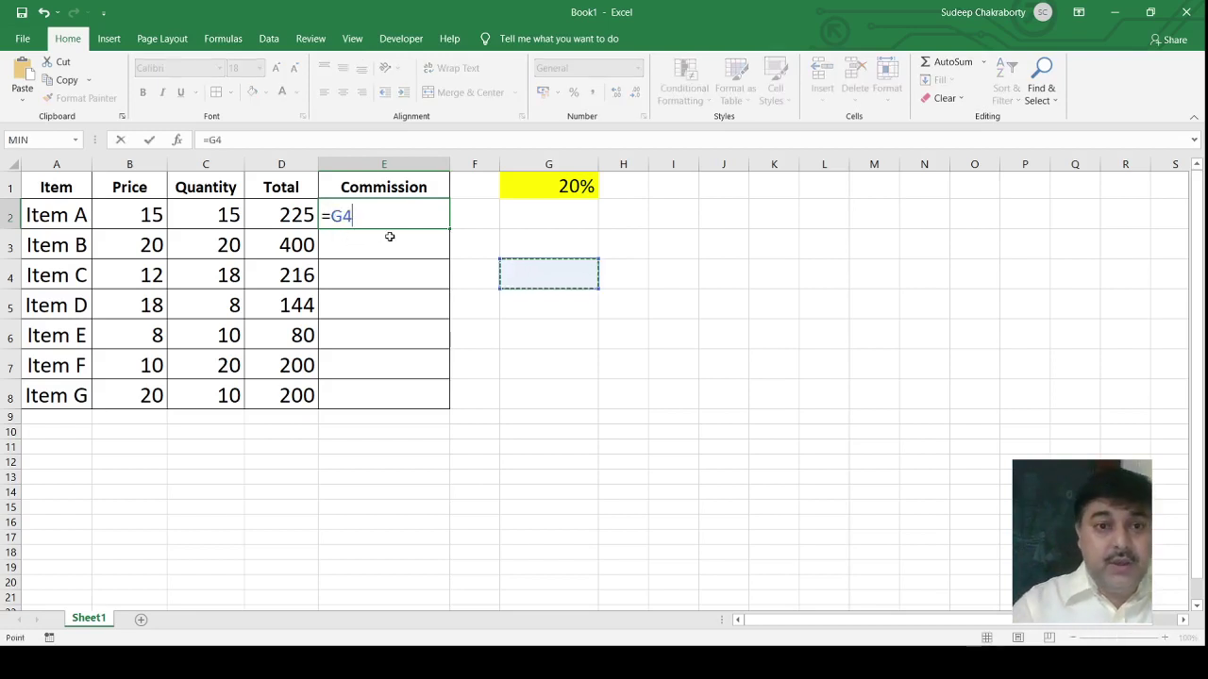
{"action": "key", "text": "BackSpace"}
{"action": "key", "text": "BackSpace"}
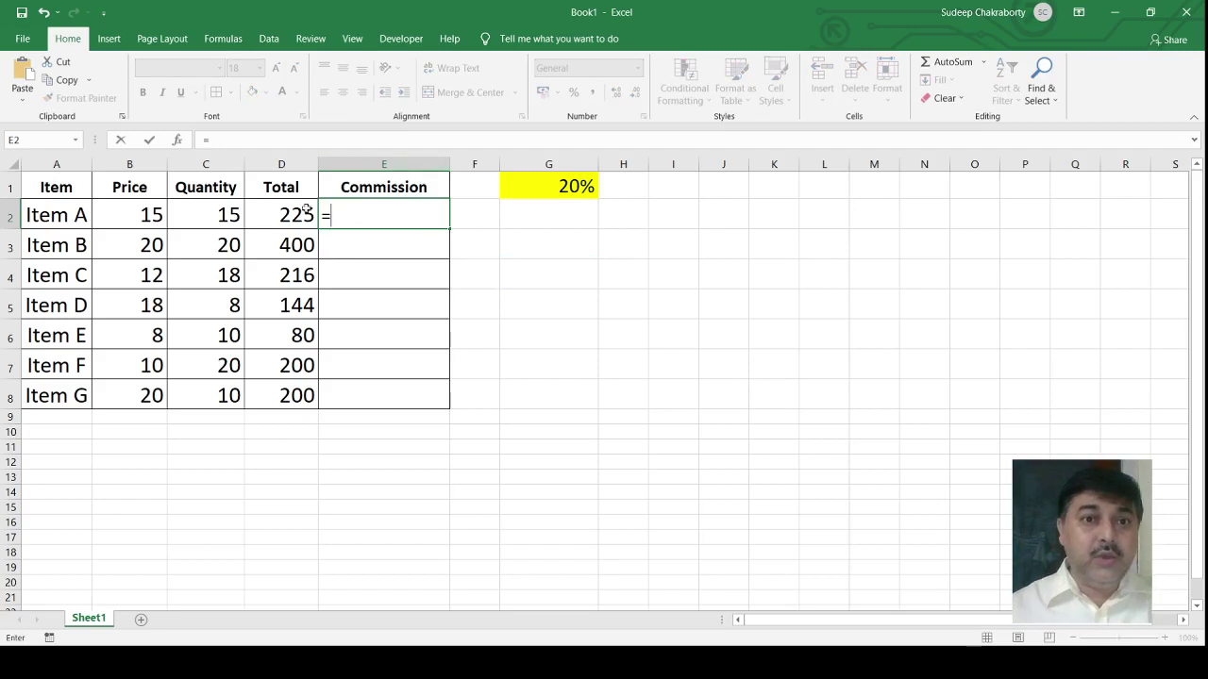
{"action": "left_click", "coordinate": [280, 216]}
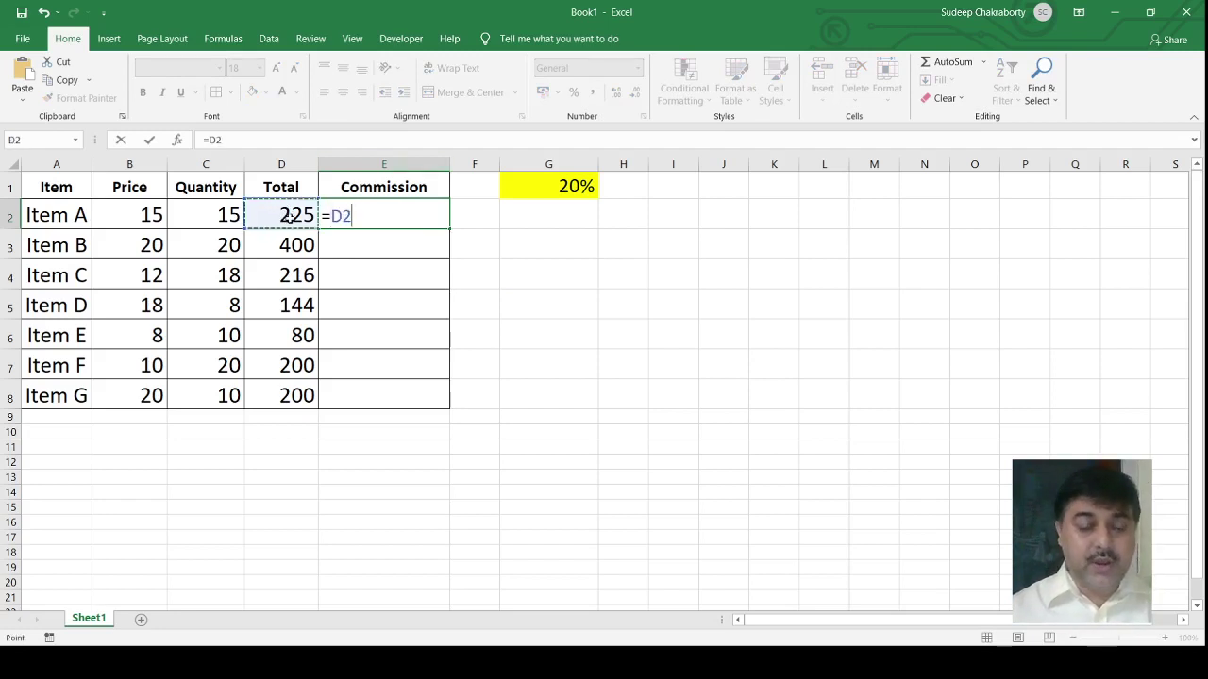
{"action": "type", "text": "*"}
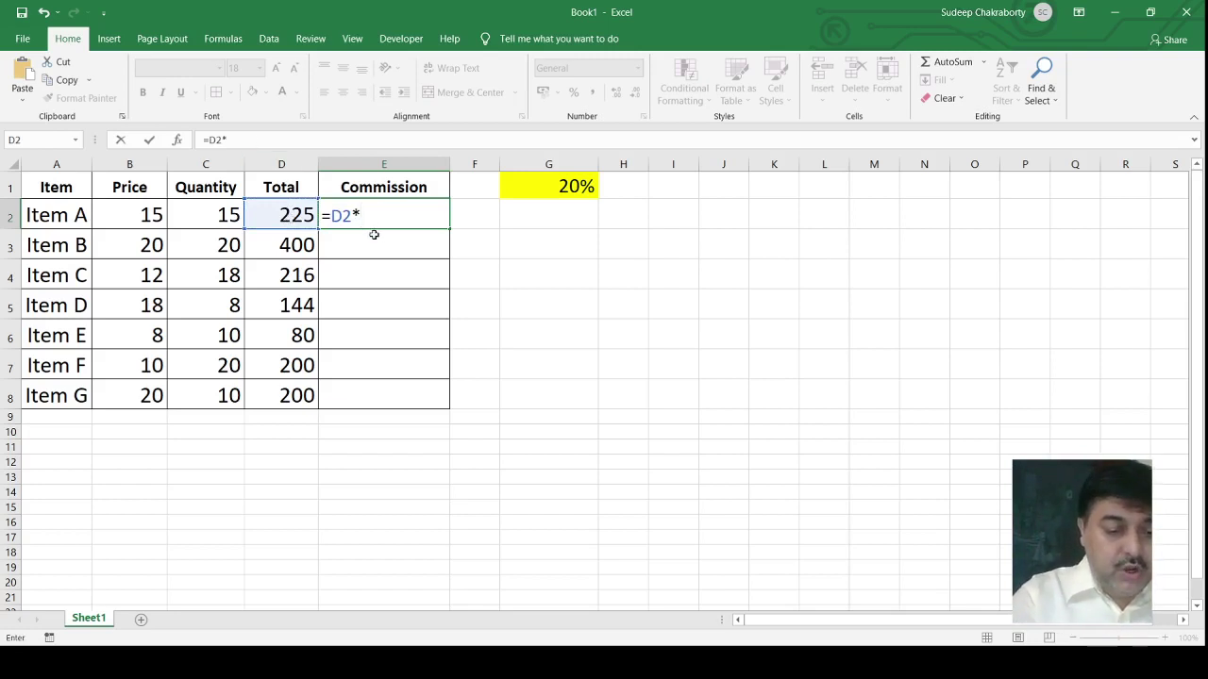
{"action": "type", "text": "$"}
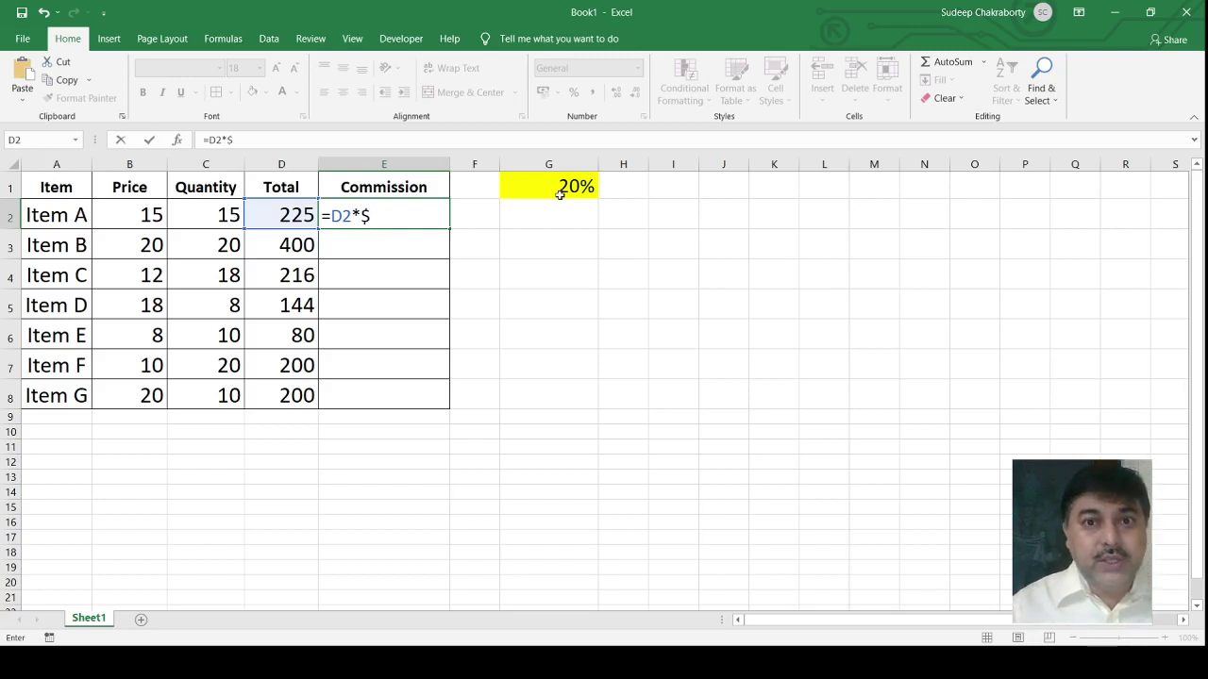
{"action": "type", "text": "G"}
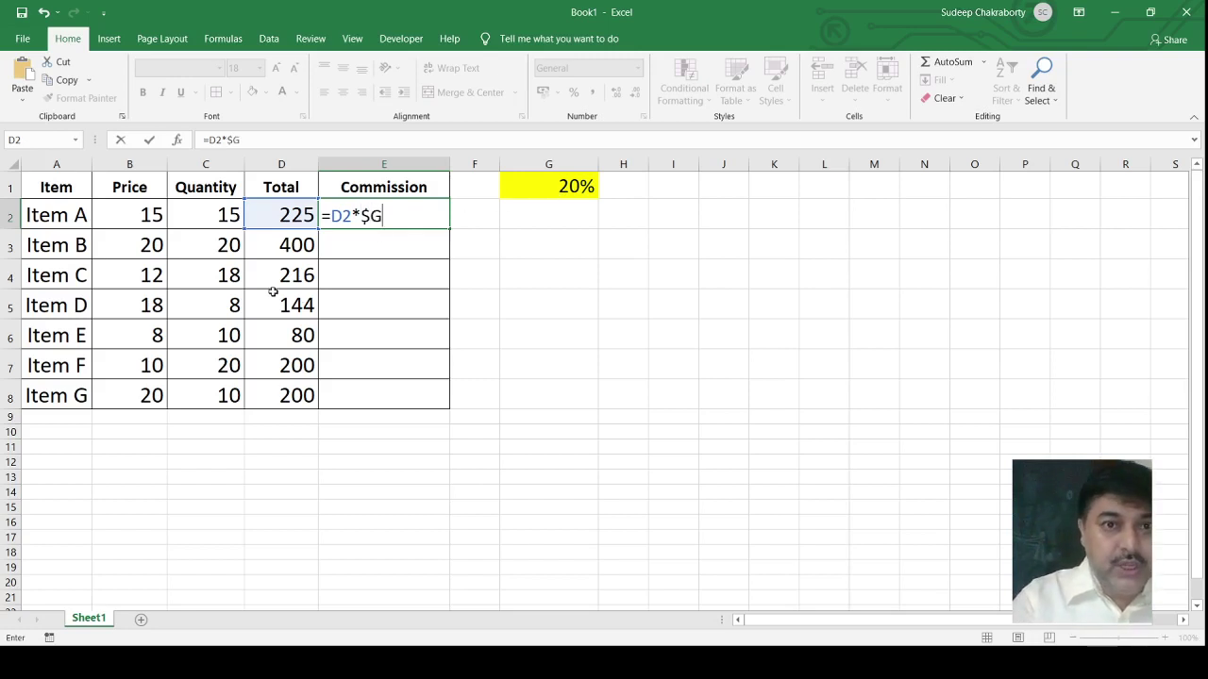
{"action": "type", "text": "$"}
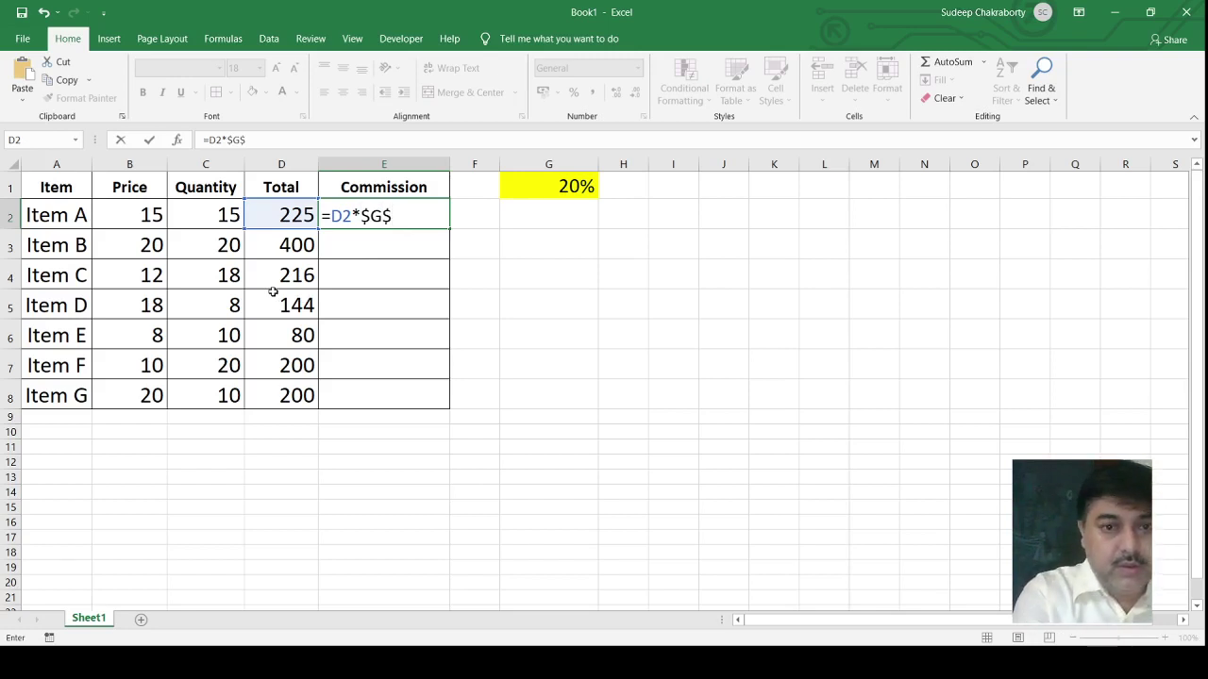
{"action": "type", "text": "1"}
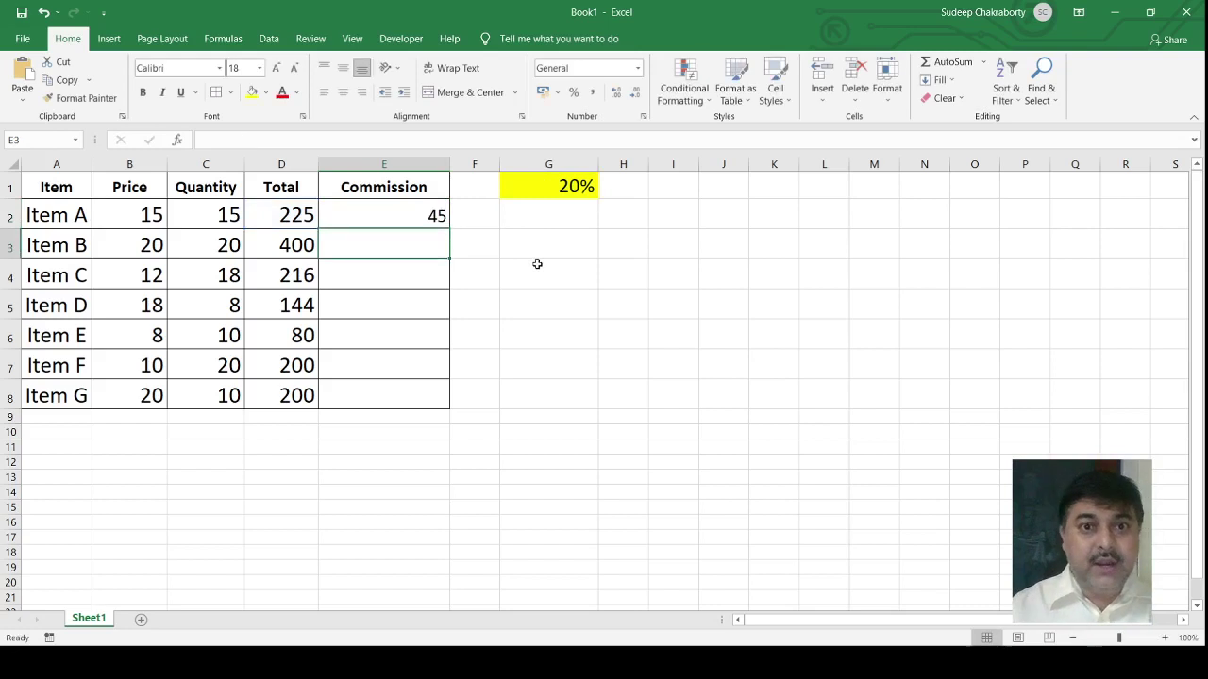
Step: Copy the commission formula from E2 down to E4, giving 80 and 43.2 for Items B and C
{"action": "left_click", "coordinate": [429, 216]}
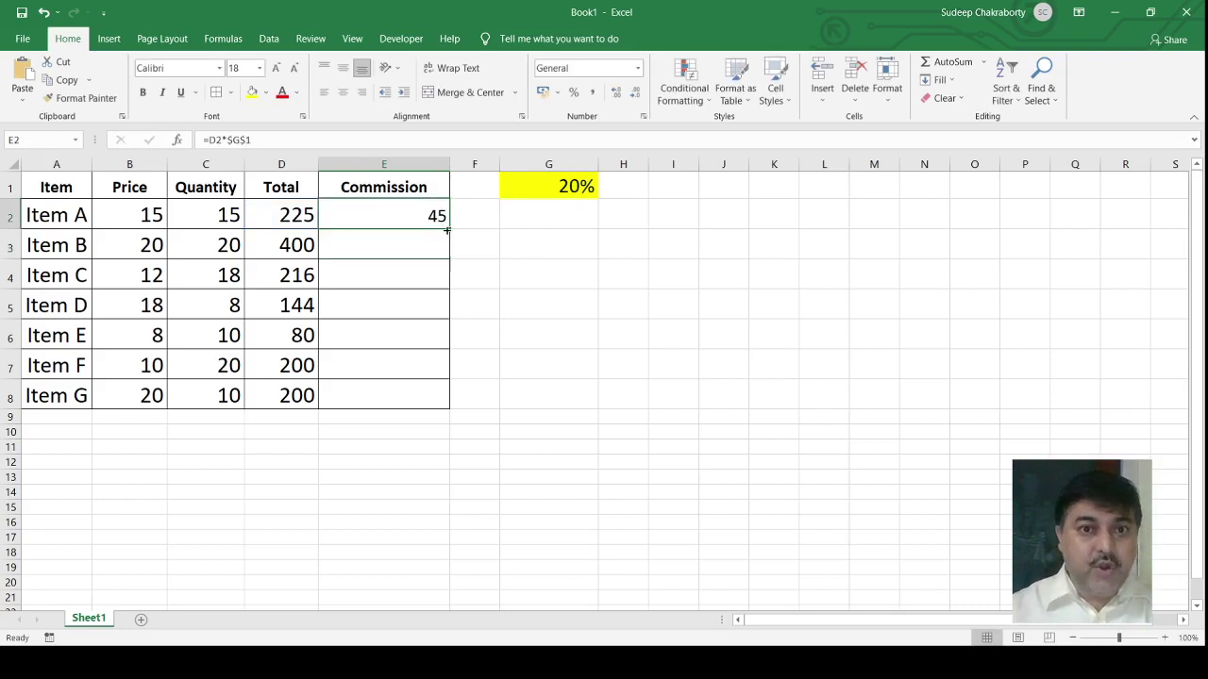
{"action": "left_click_drag", "start_coordinate": [449, 230], "coordinate": [451, 288]}
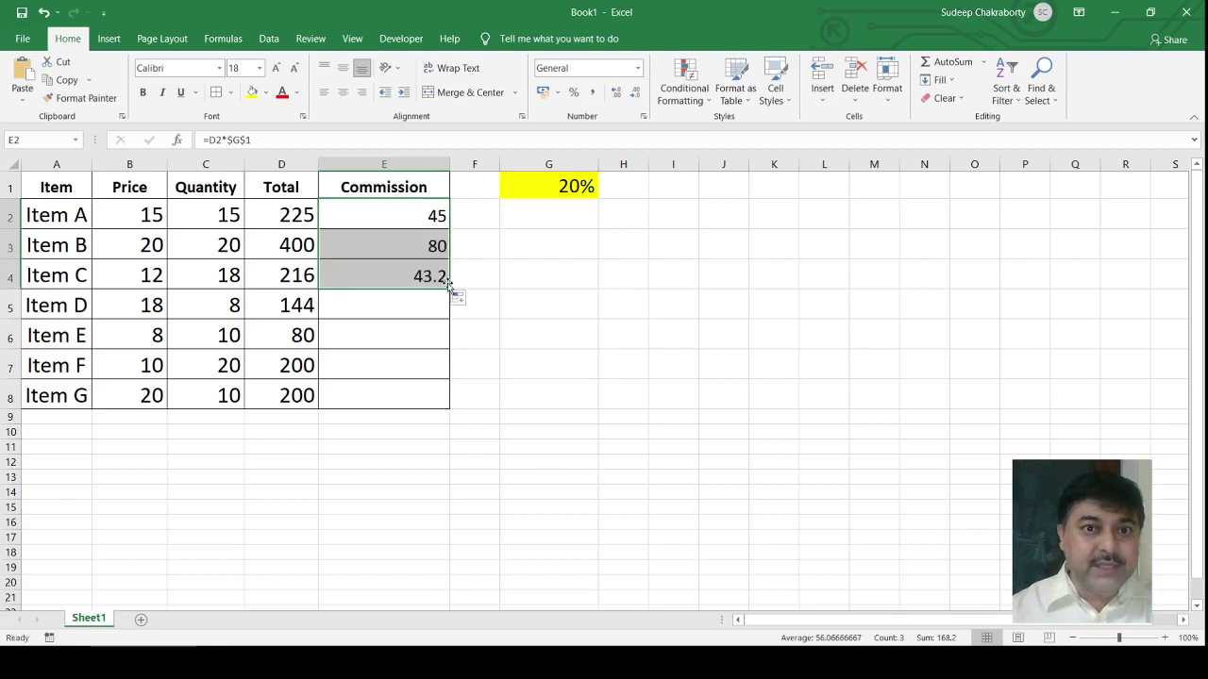
{"action": "left_click", "coordinate": [395, 243]}
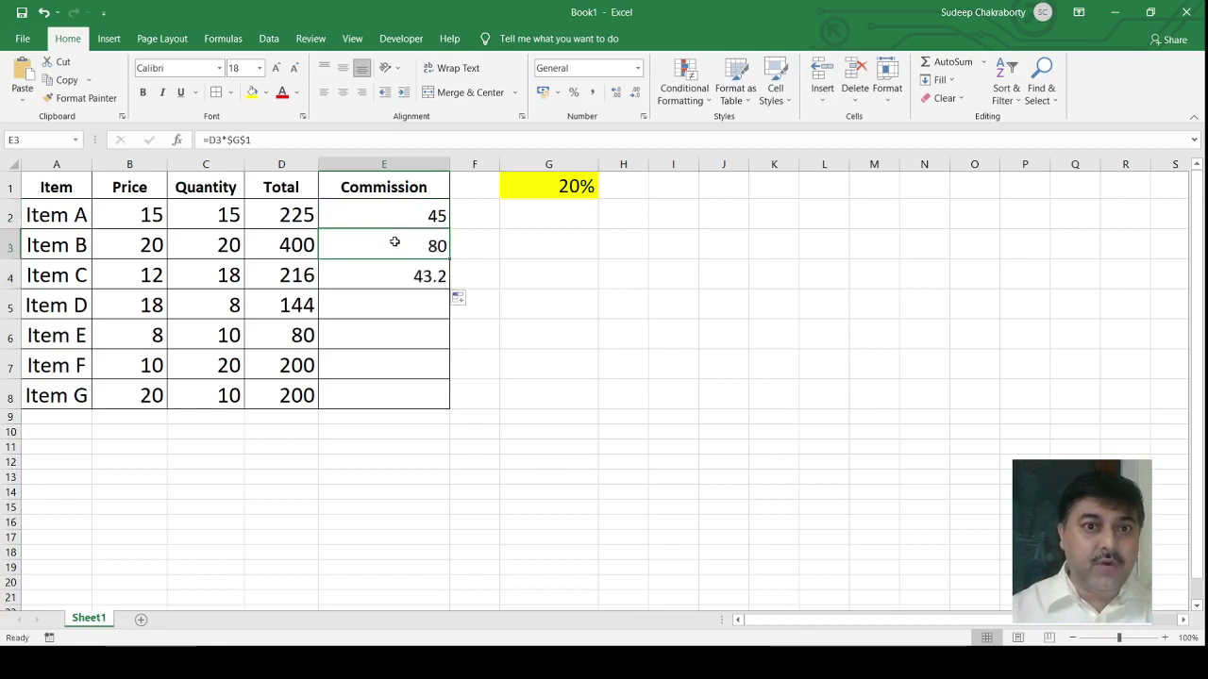
{"action": "double_click", "coordinate": [394, 242]}
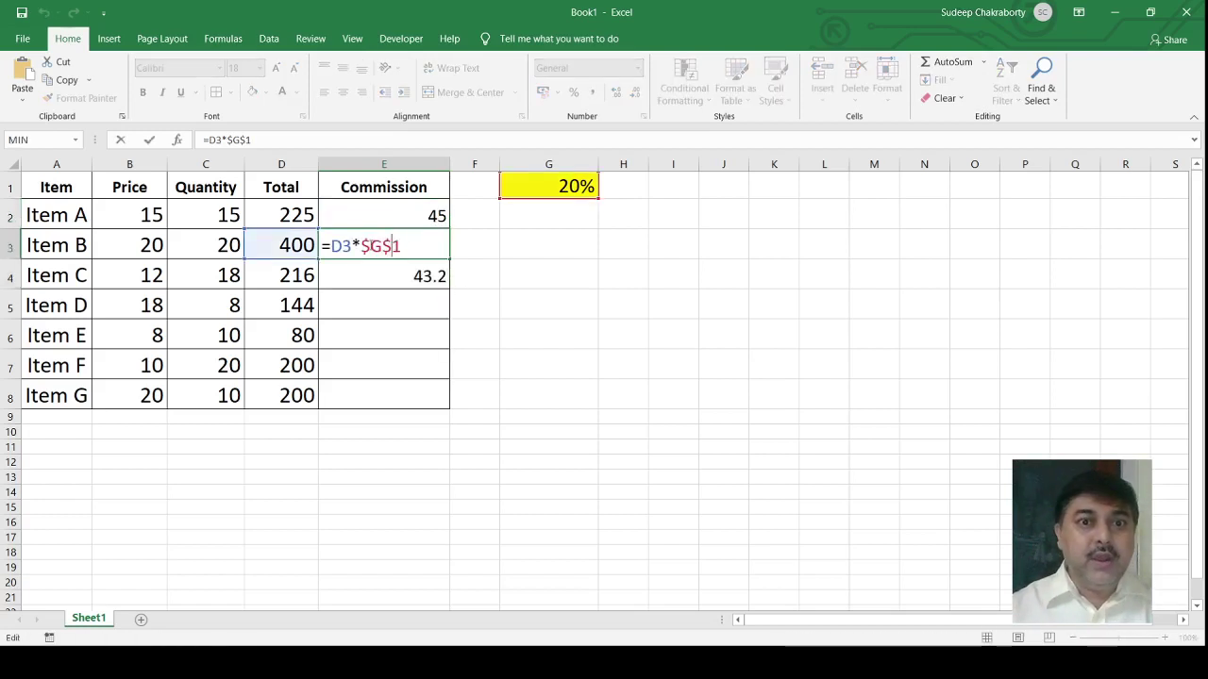
Step: Remove the stray E3 reference from E2 so it reads =D2*$G$1 again, then recheck E3
{"action": "left_click", "coordinate": [359, 213]}
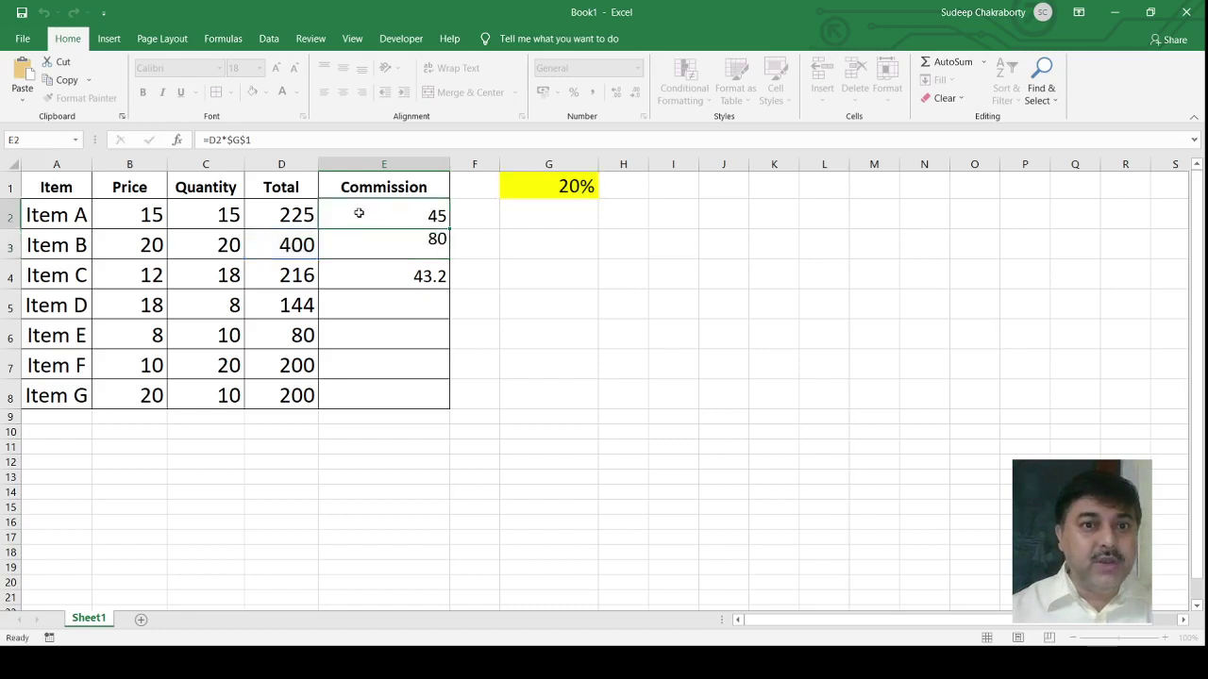
{"action": "double_click", "coordinate": [359, 213]}
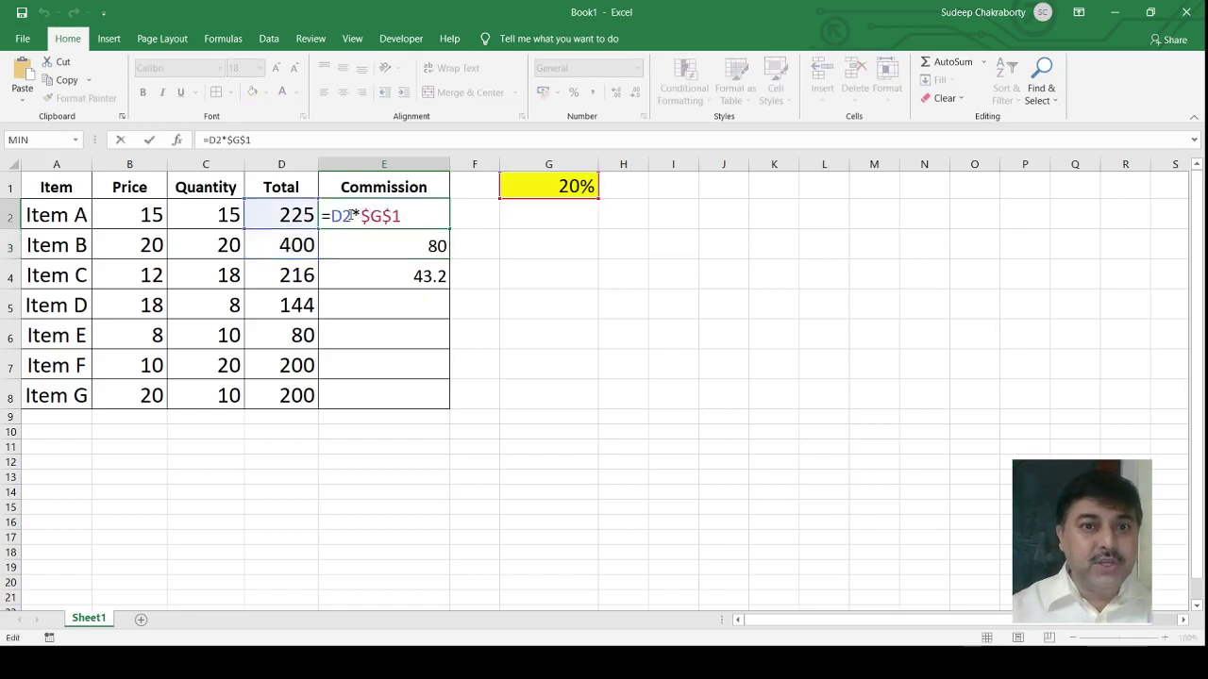
{"action": "left_click", "coordinate": [363, 249]}
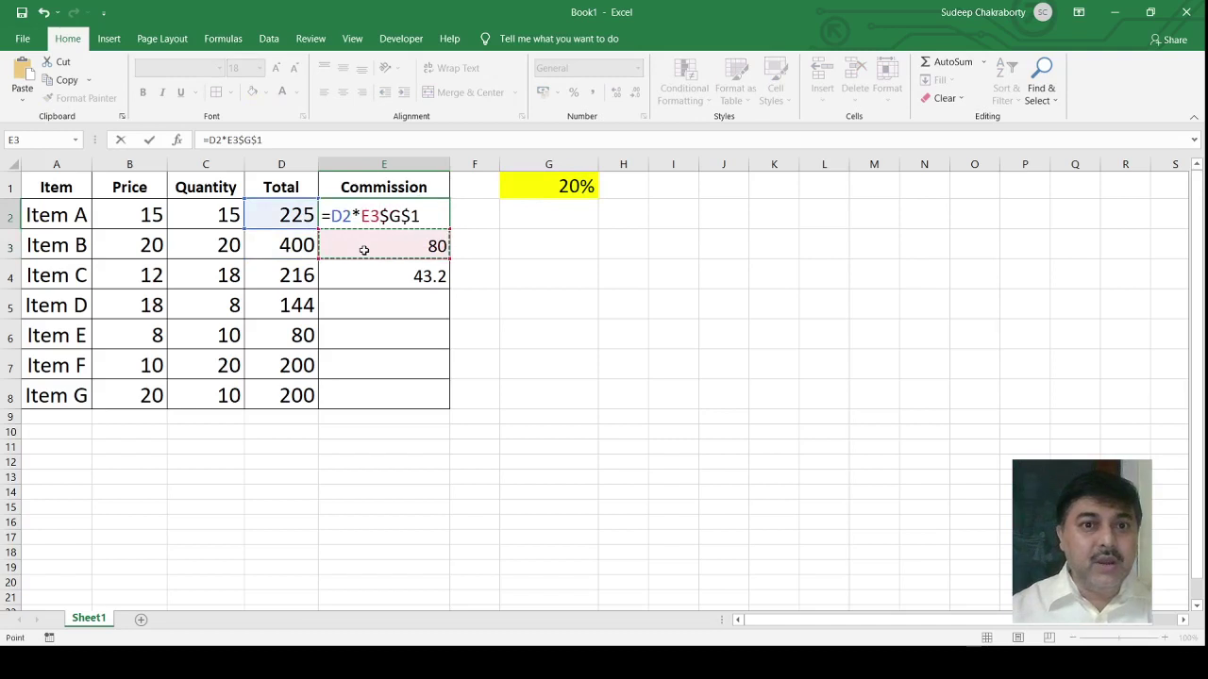
{"action": "key", "text": "BackSpace"}
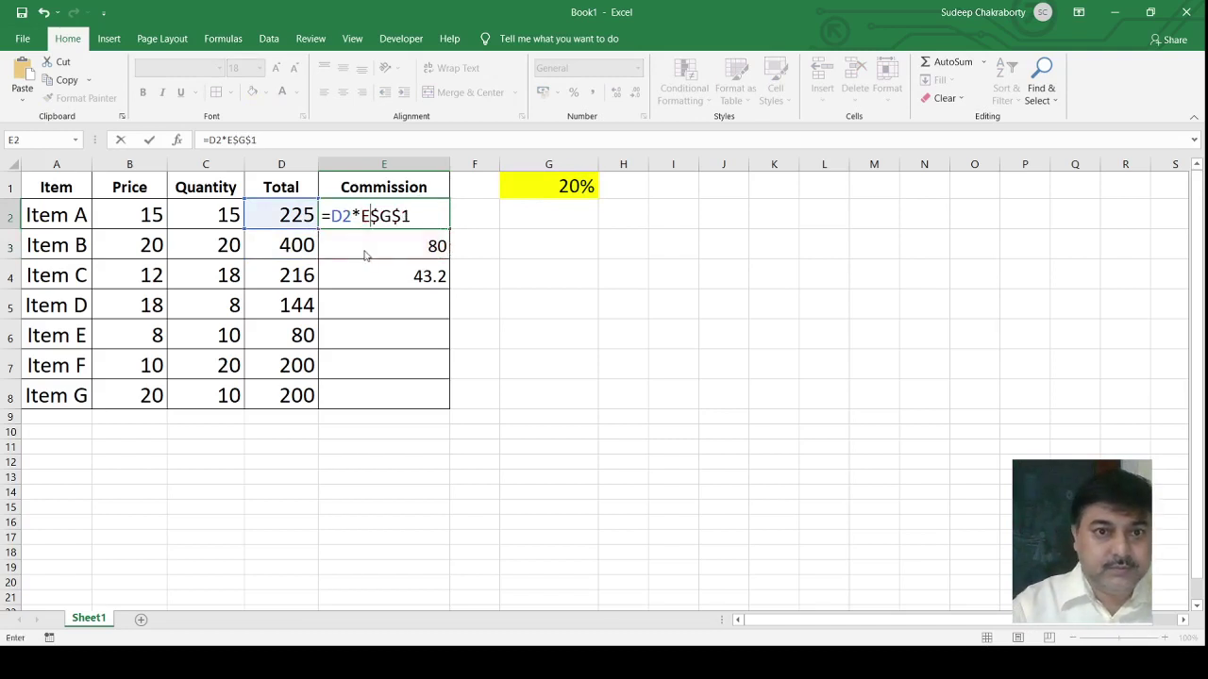
{"action": "key", "text": "BackSpace"}
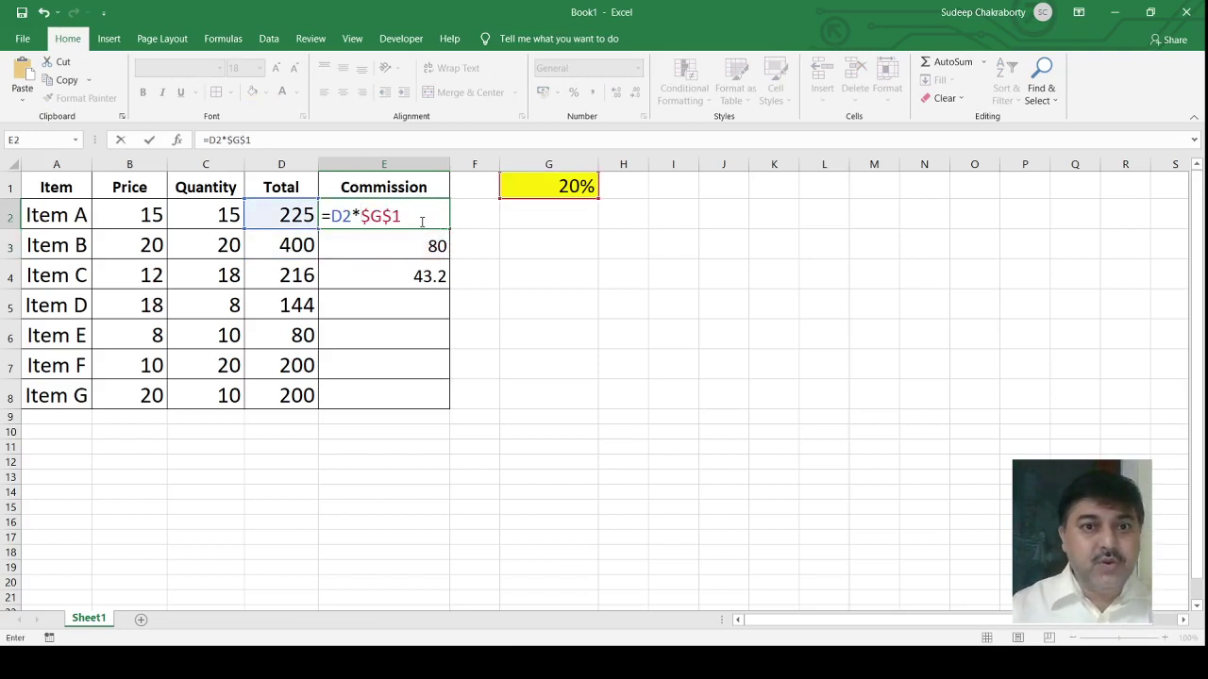
{"action": "key", "text": "Return"}
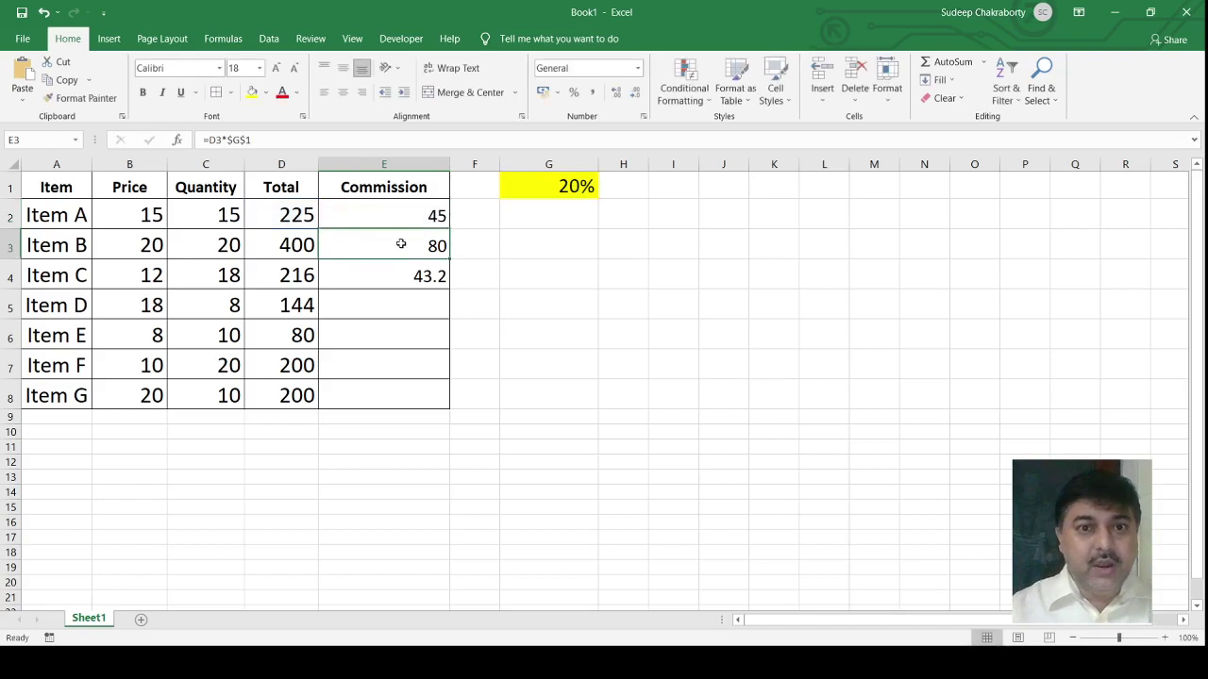
{"action": "double_click", "coordinate": [402, 244]}
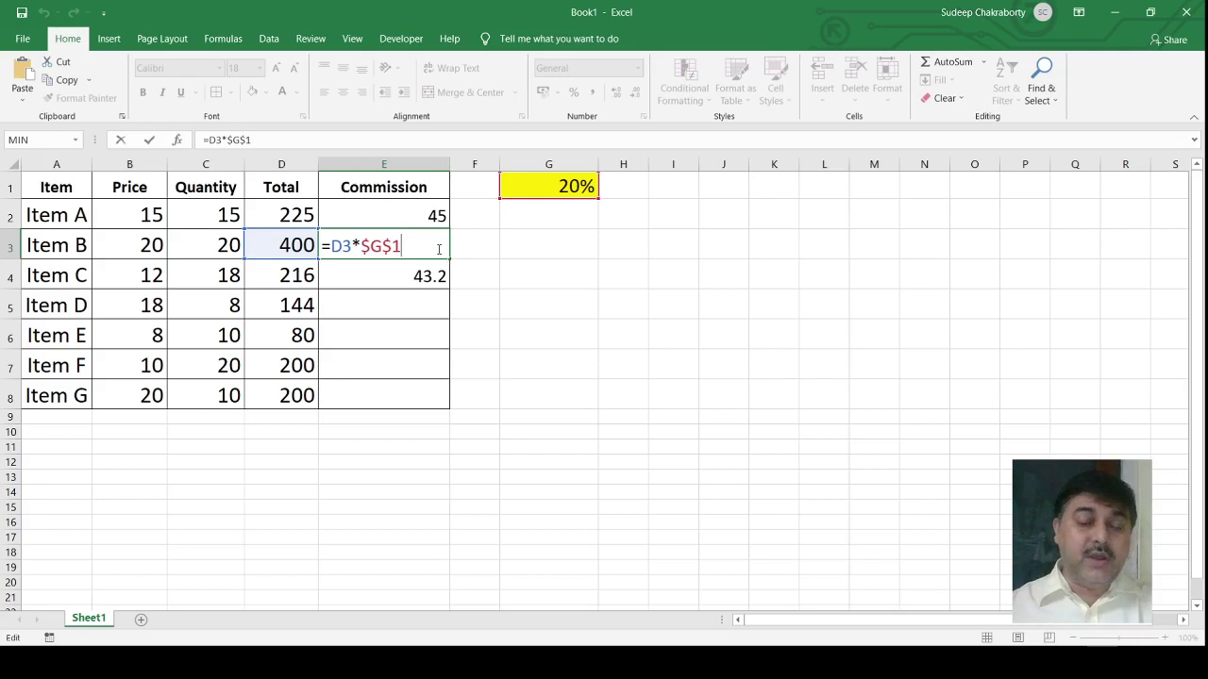
Step: Fill the commission formula down to E8 so all seven items have a commission
{"action": "key", "text": "Return"}
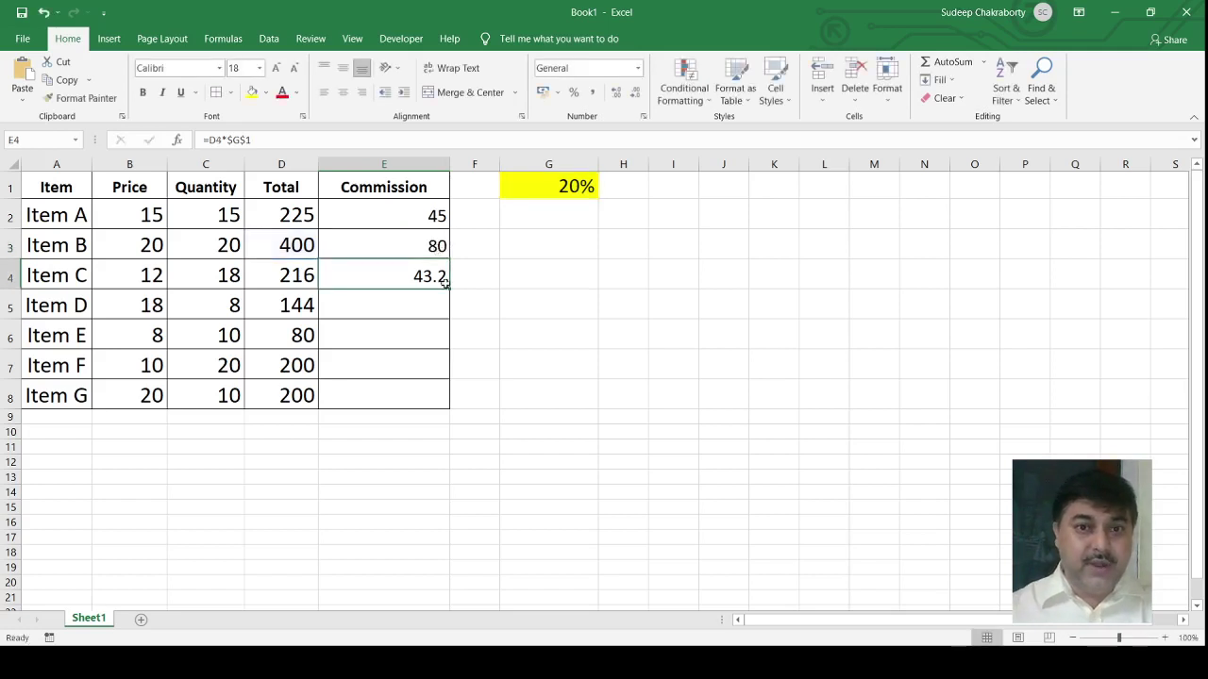
{"action": "left_click_drag", "start_coordinate": [448, 289], "coordinate": [435, 411]}
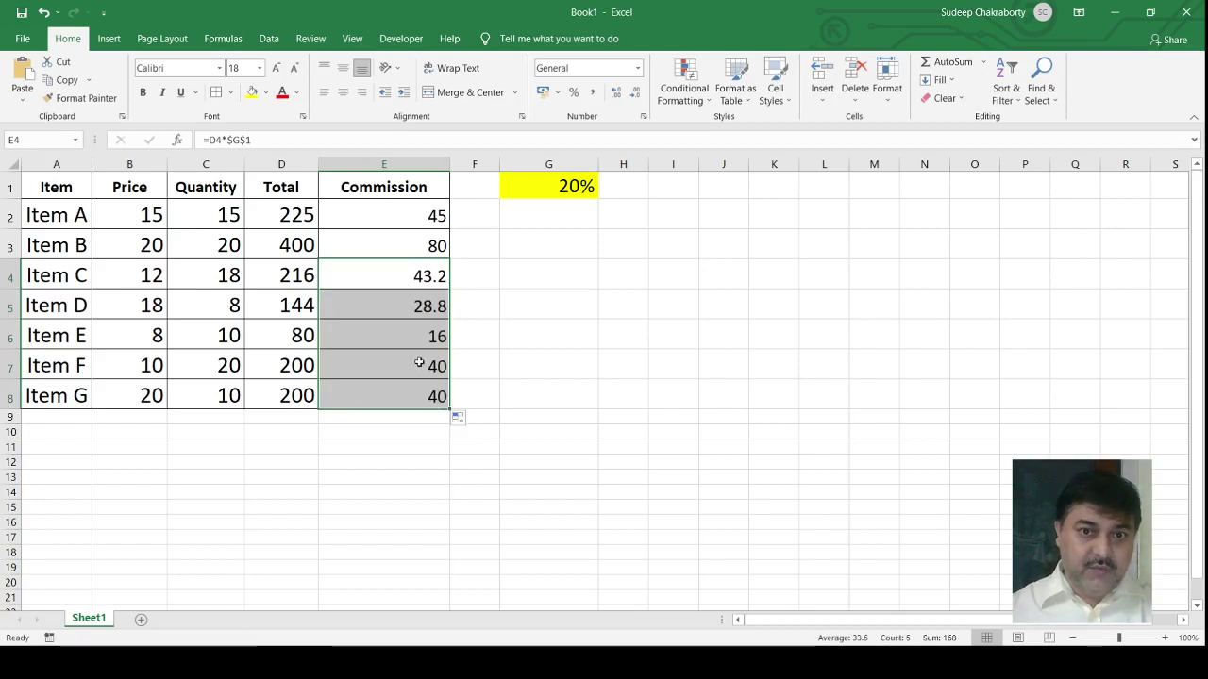
{"action": "left_click", "coordinate": [418, 336]}
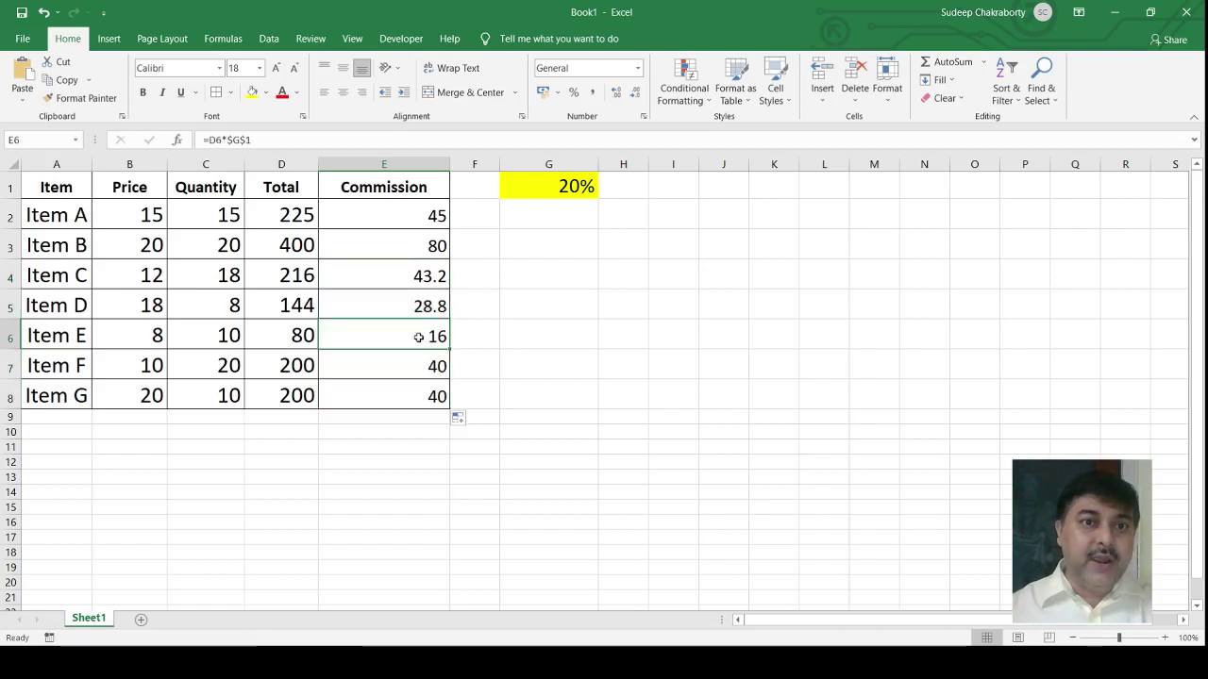
{"action": "double_click", "coordinate": [418, 336]}
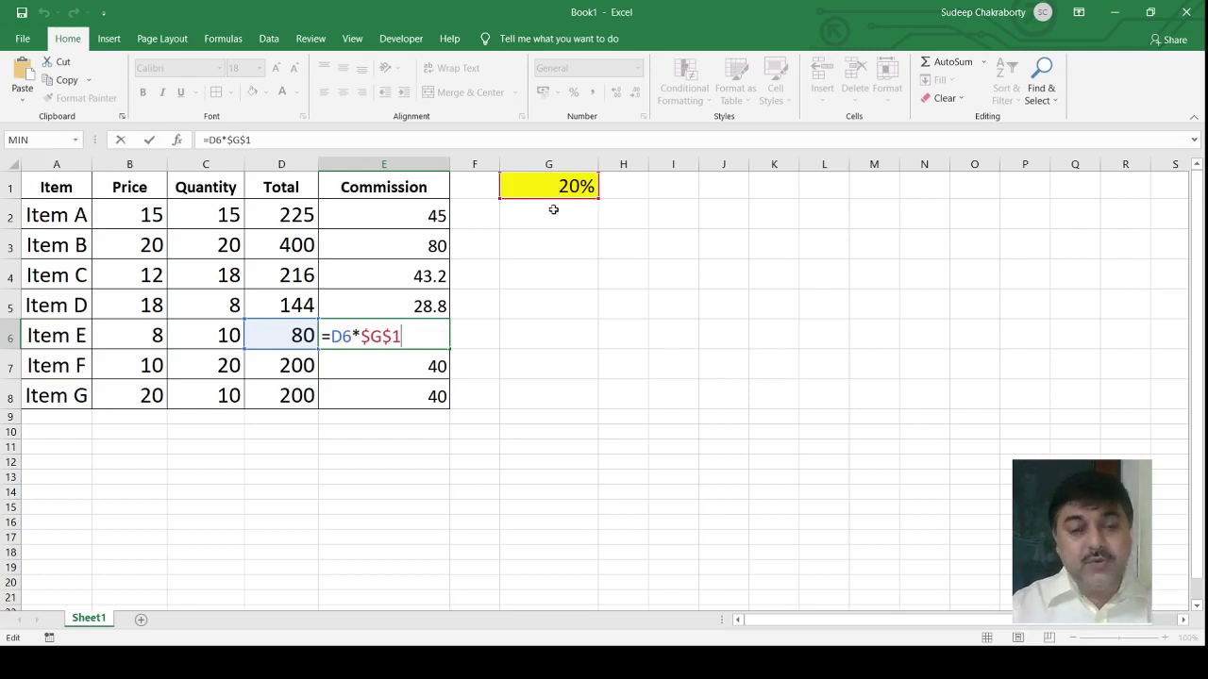
{"action": "key", "text": "Return"}
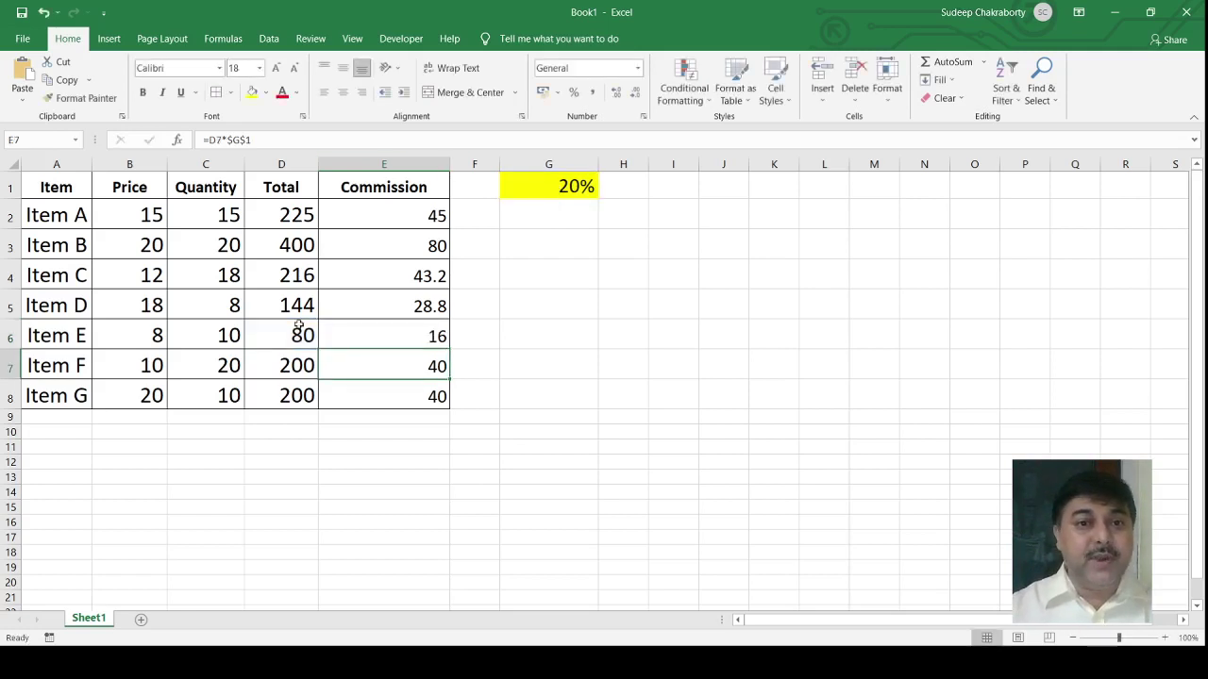
Step: Verify the Total formulas in D5 and D6 and the commission formulas in E6 and E7
{"action": "left_click", "coordinate": [293, 305]}
{"action": "double_click", "coordinate": [294, 305]}
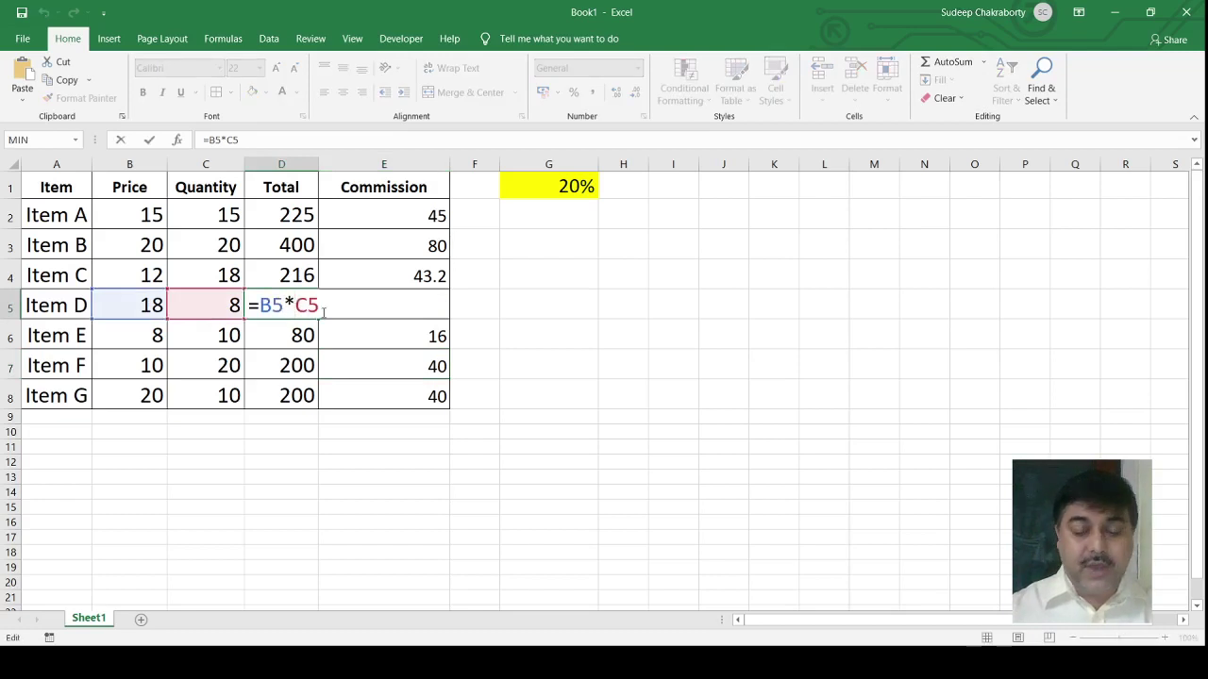
{"action": "key", "text": "Return"}
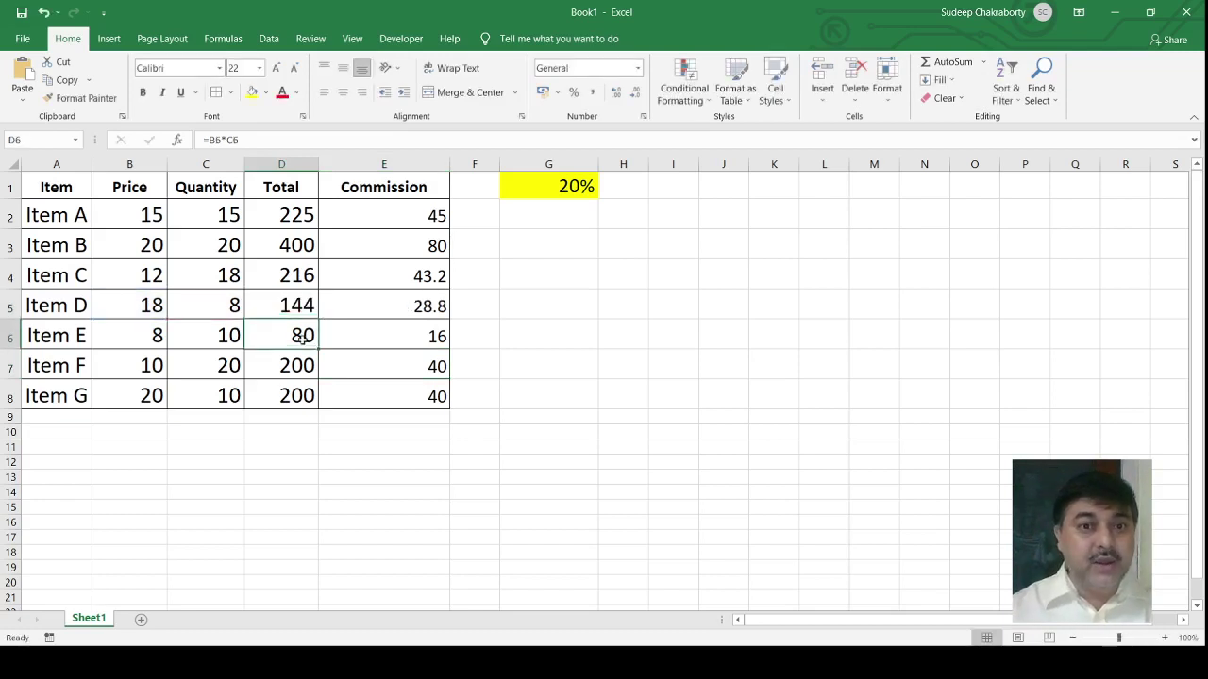
{"action": "double_click", "coordinate": [302, 338]}
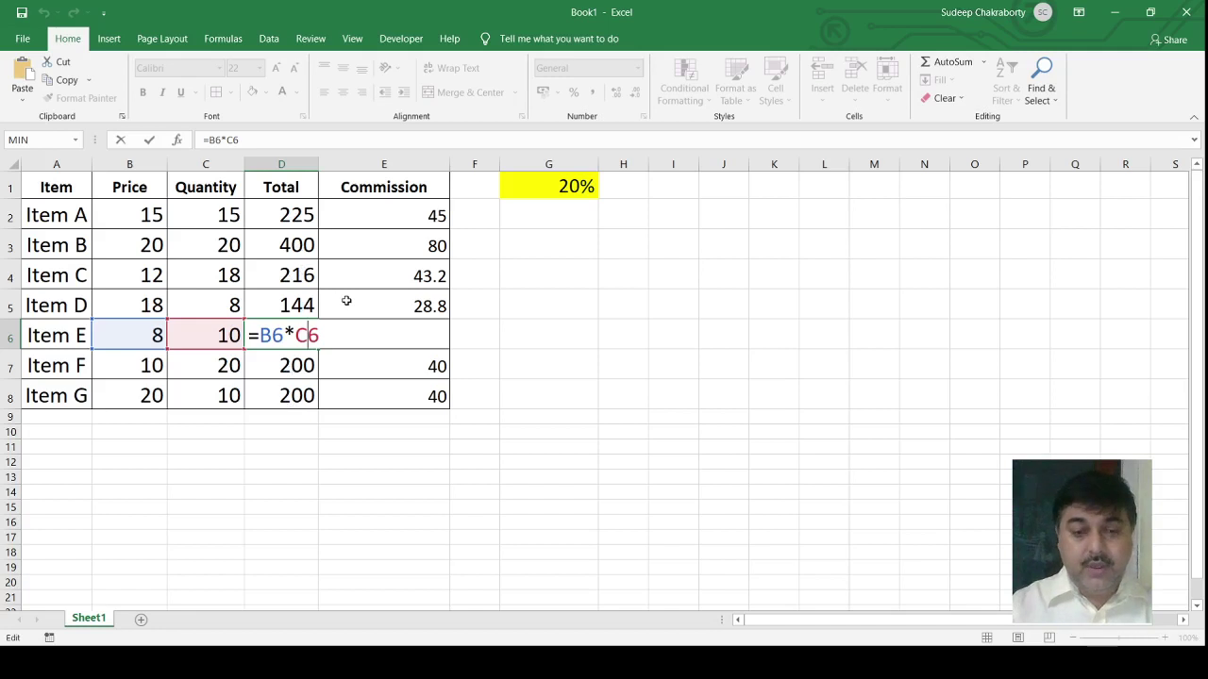
{"action": "key", "text": "Return"}
{"action": "double_click", "coordinate": [370, 330]}
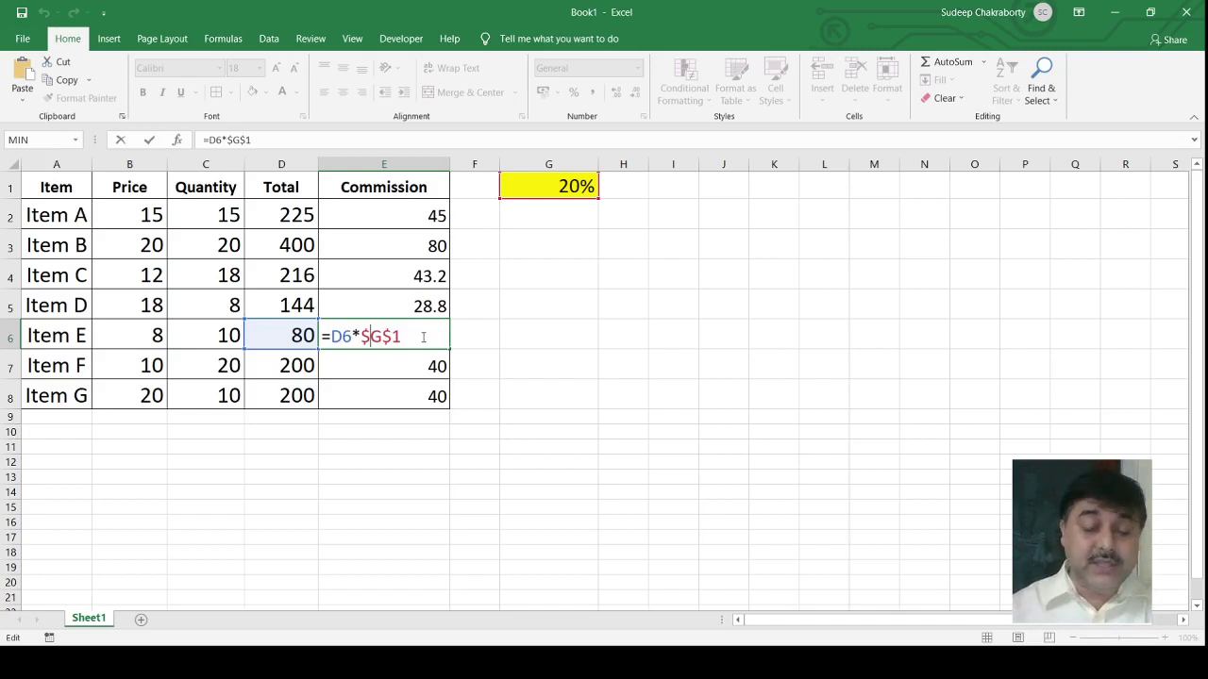
{"action": "key", "text": "Return"}
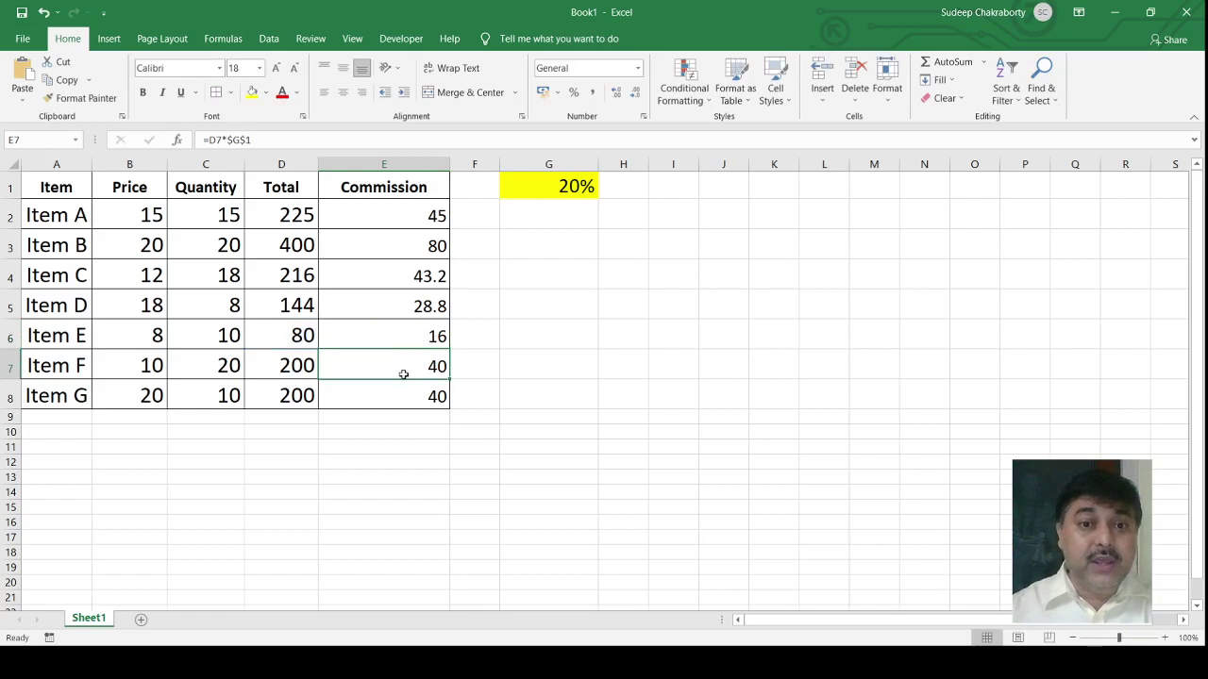
{"action": "double_click", "coordinate": [402, 369]}
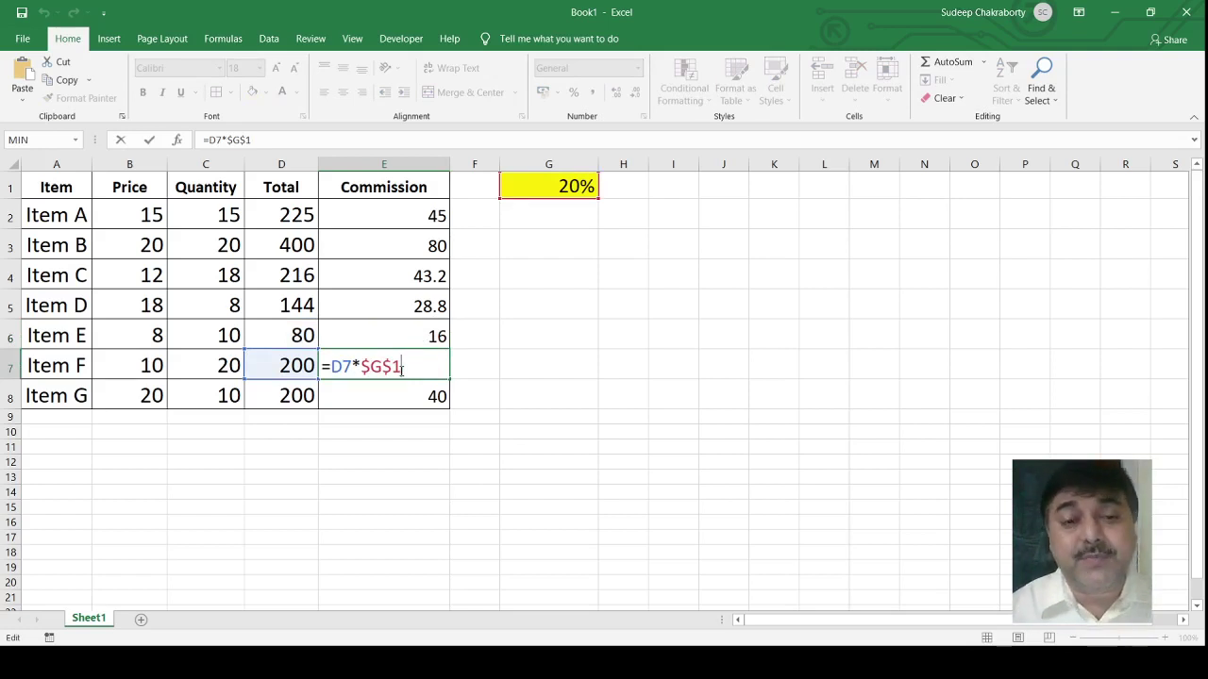
{"action": "key", "text": "Return"}
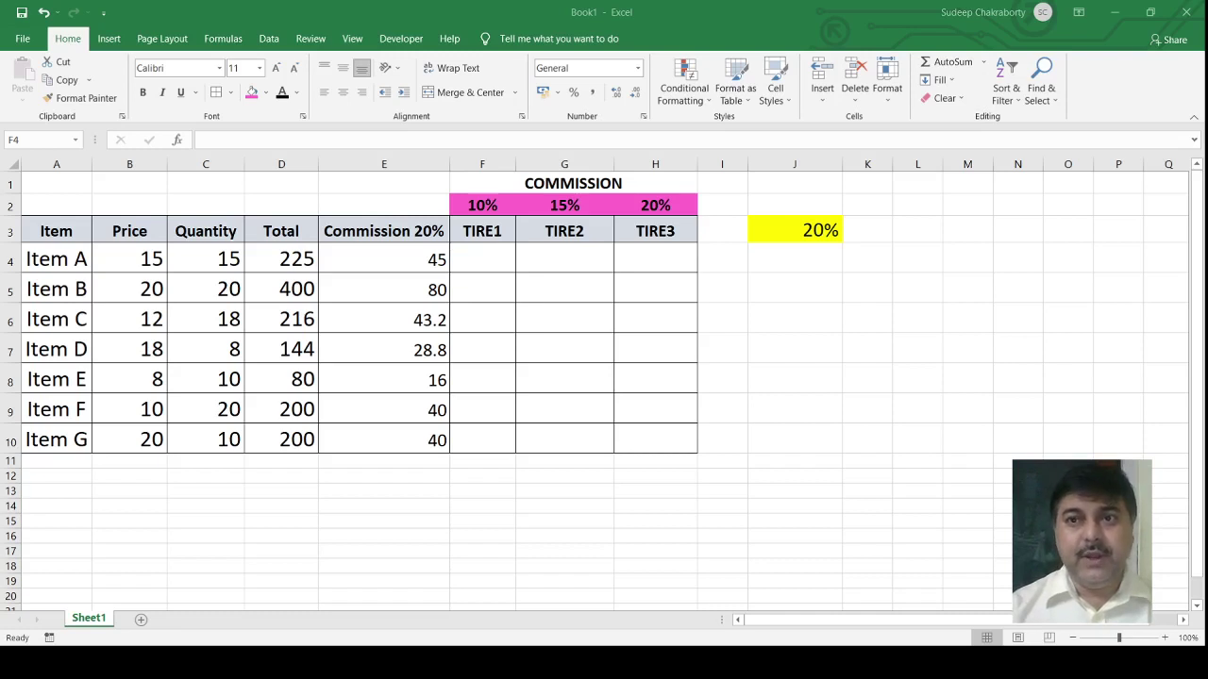
{"action": "left_click", "coordinate": [1008, 28]}
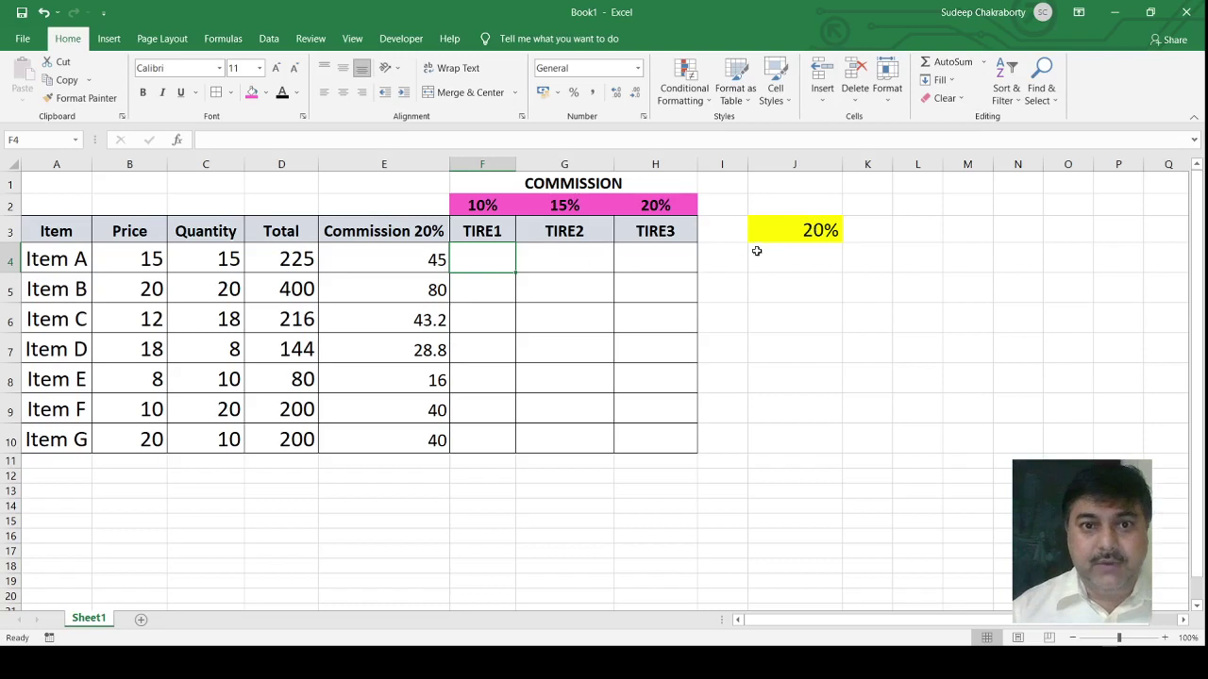
{"action": "double_click", "coordinate": [409, 263]}
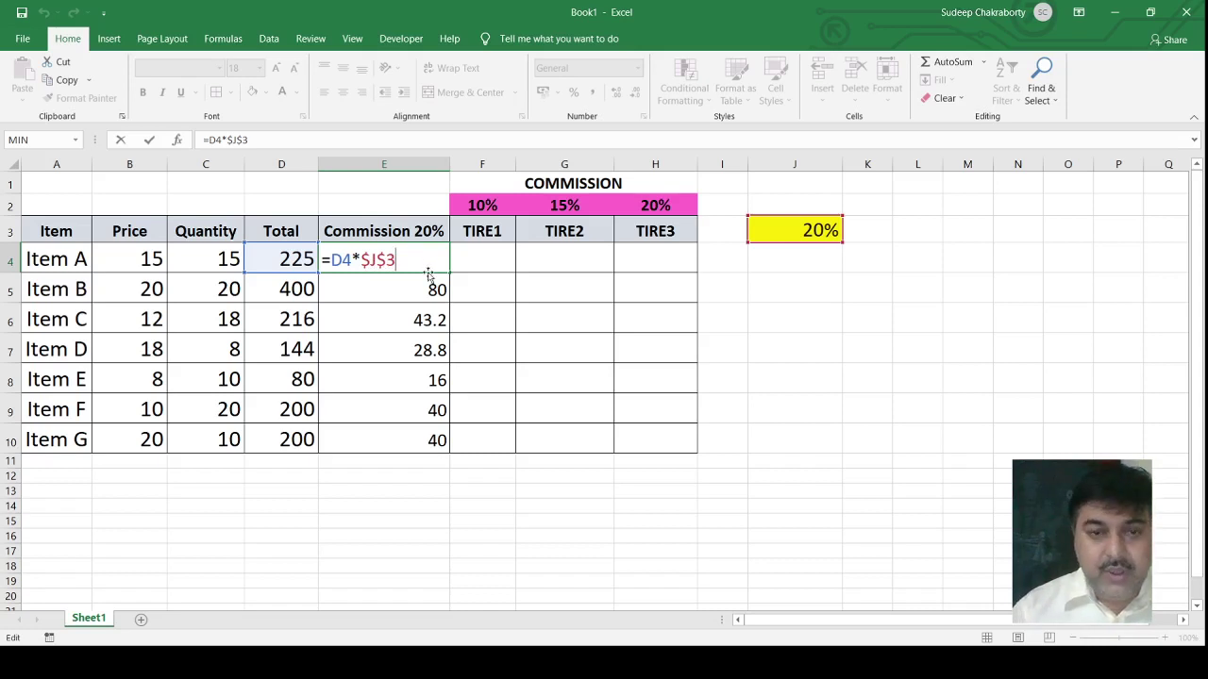
{"action": "key", "text": "Return"}
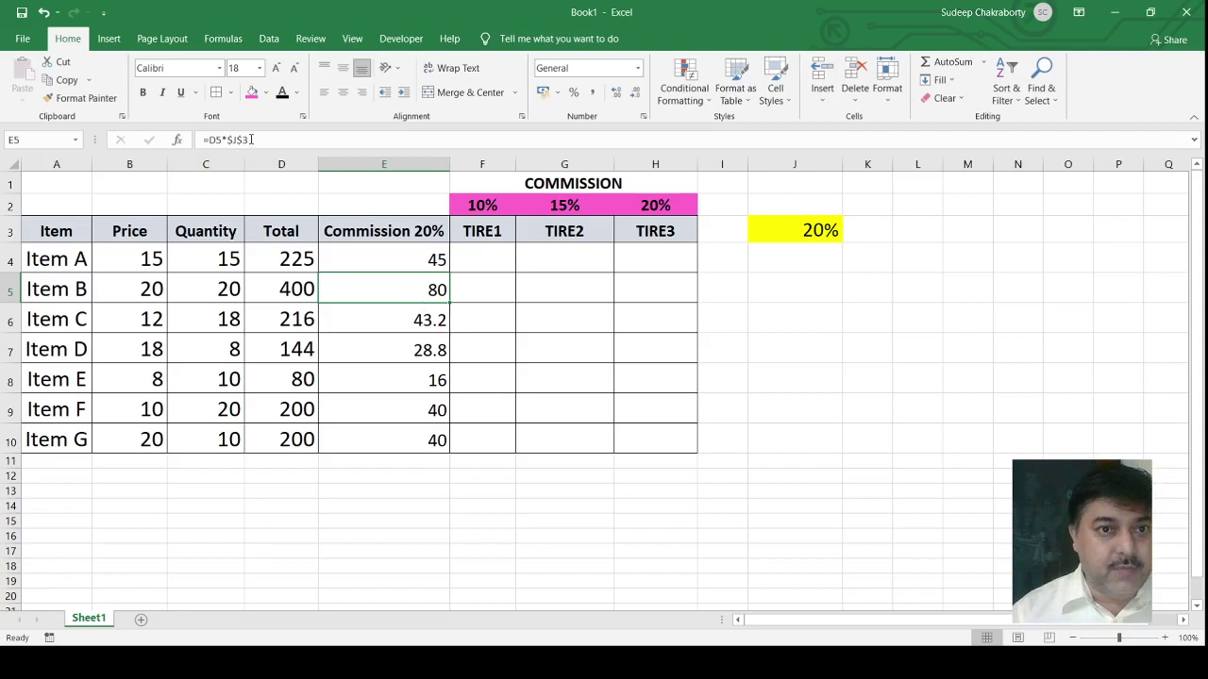
{"action": "left_click_drag", "start_coordinate": [251, 139], "coordinate": [209, 140]}
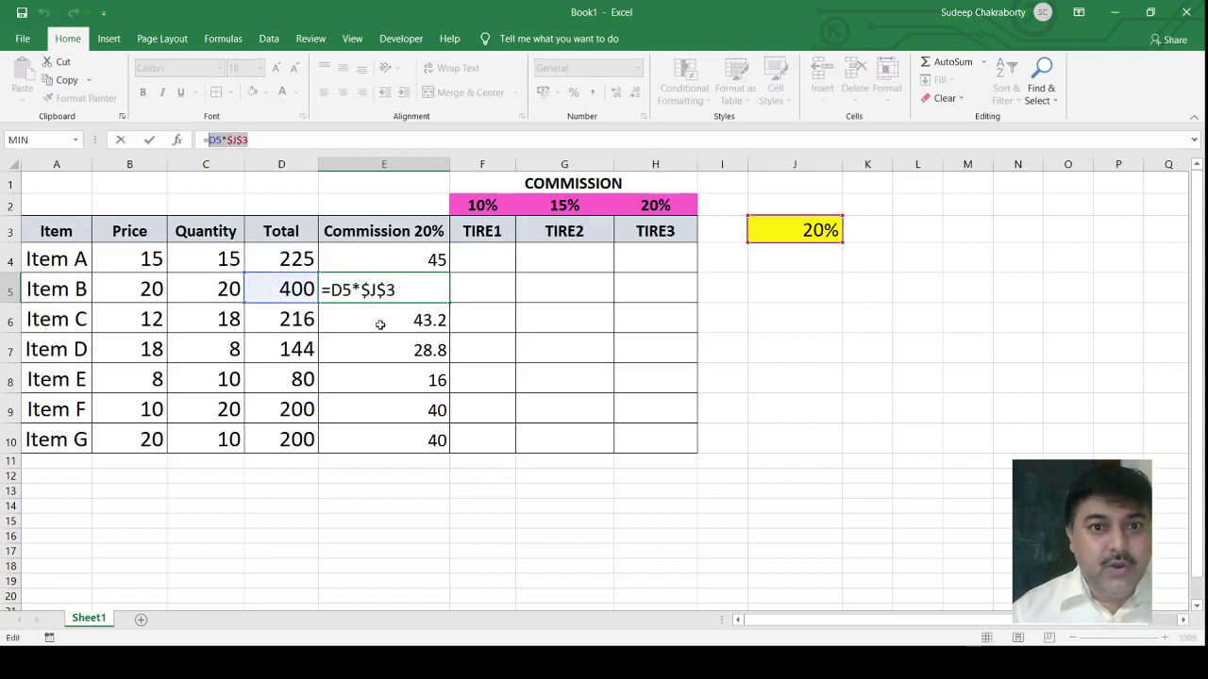
{"action": "left_click", "coordinate": [378, 320]}
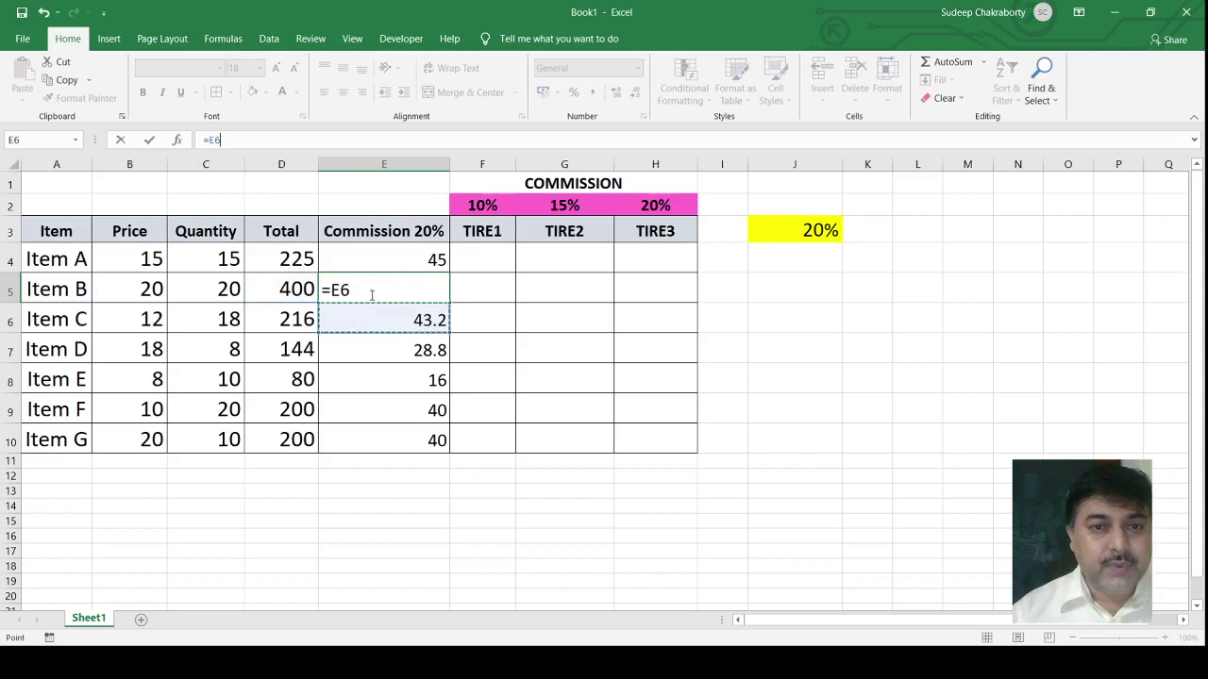
{"action": "left_click", "coordinate": [44, 12]}
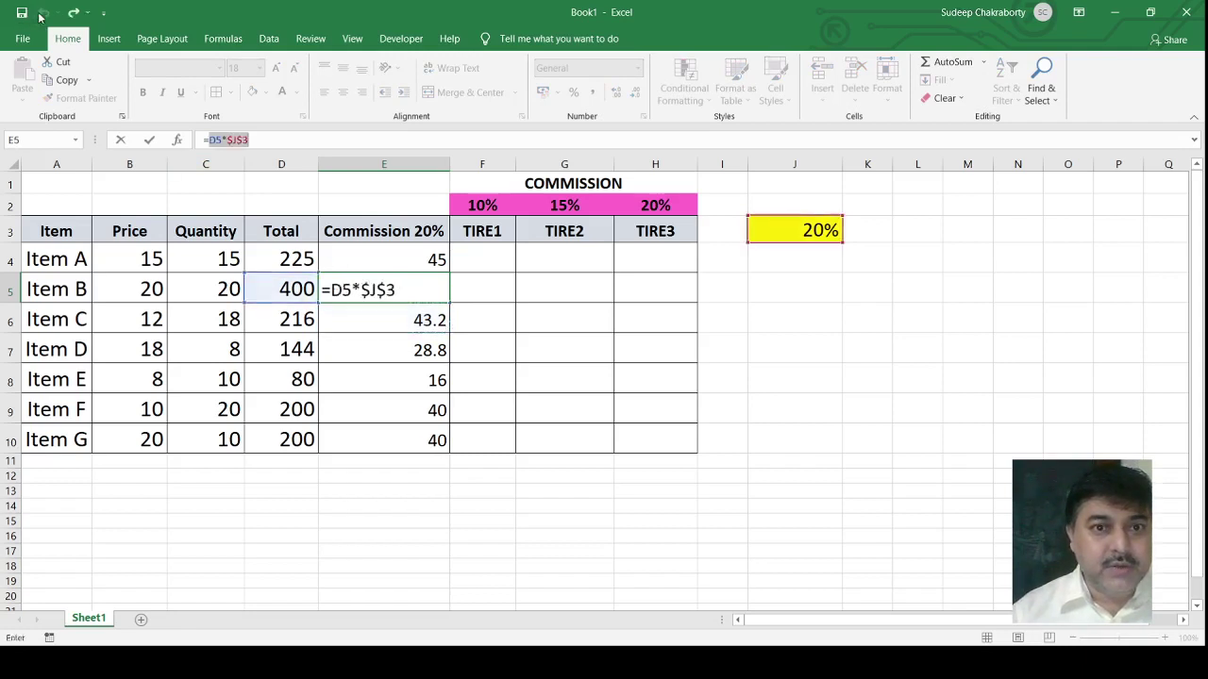
{"action": "left_click", "coordinate": [413, 291]}
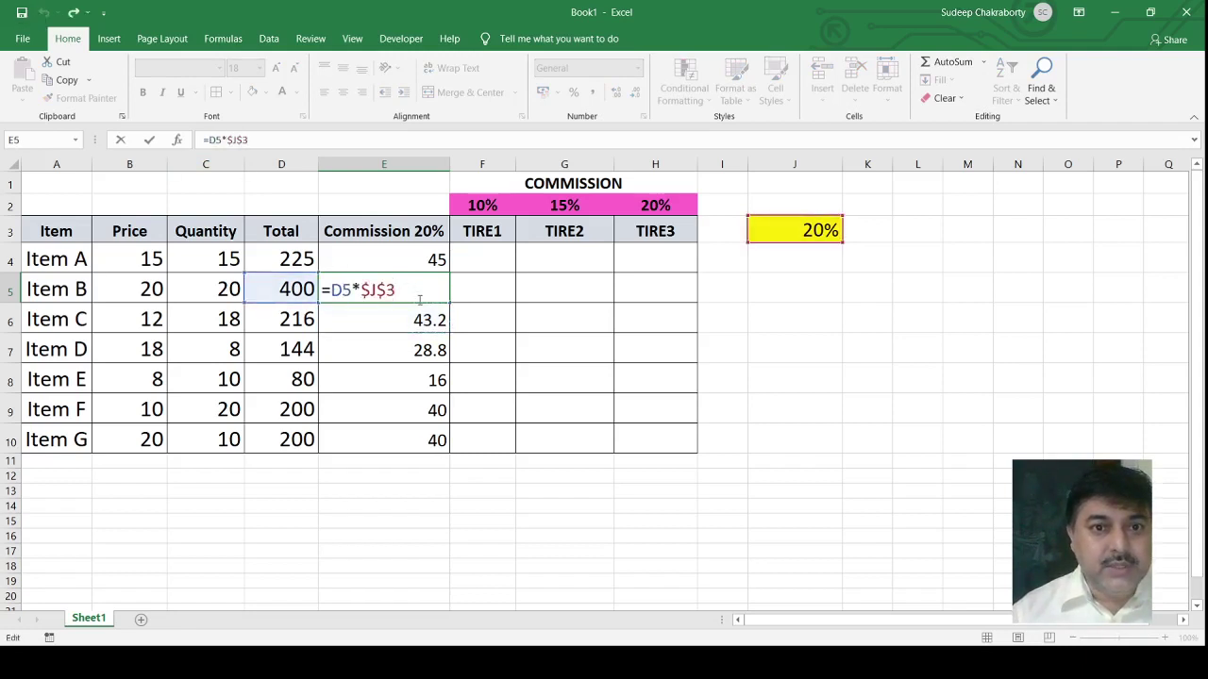
{"action": "key", "text": "Return"}
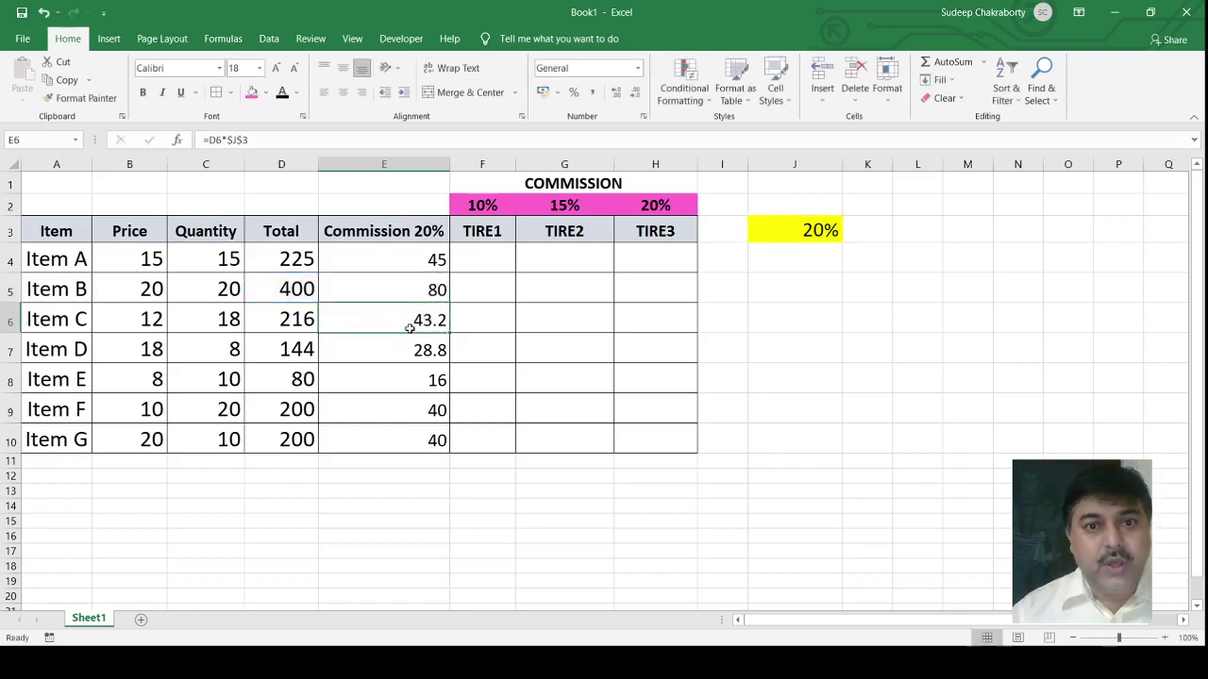
{"action": "left_click", "coordinate": [472, 260]}
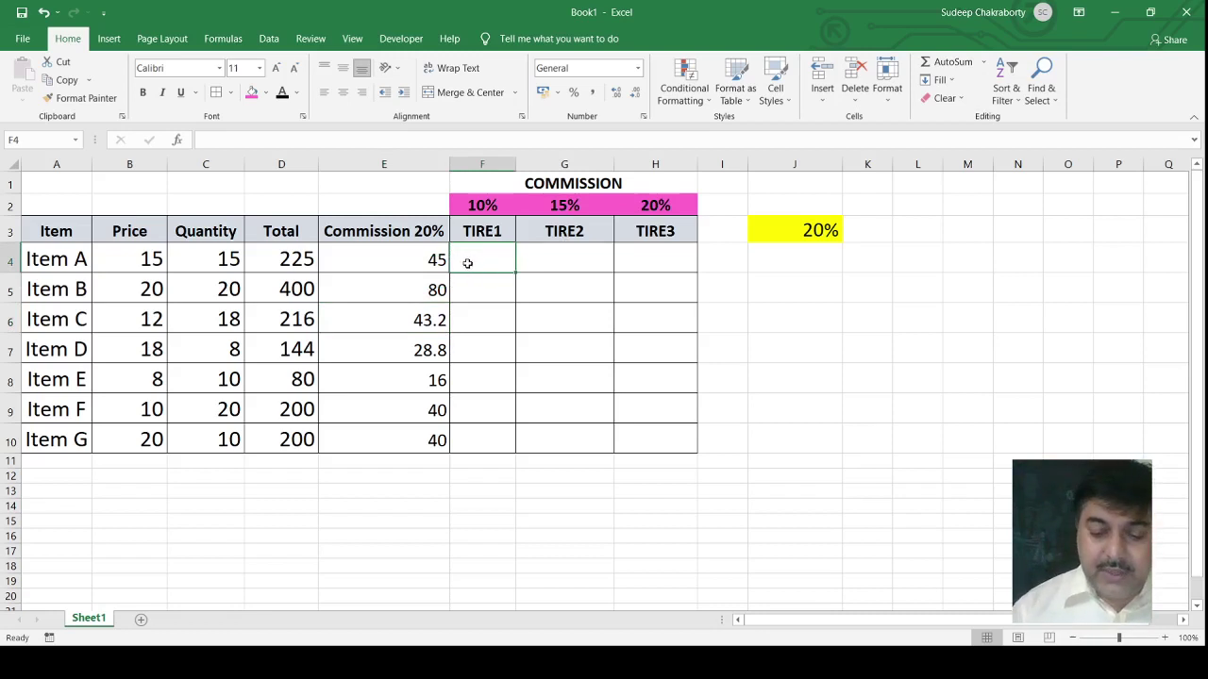
Step: Discard the stray formula started in F4, leaving the cell empty
{"action": "type", "text": "="}
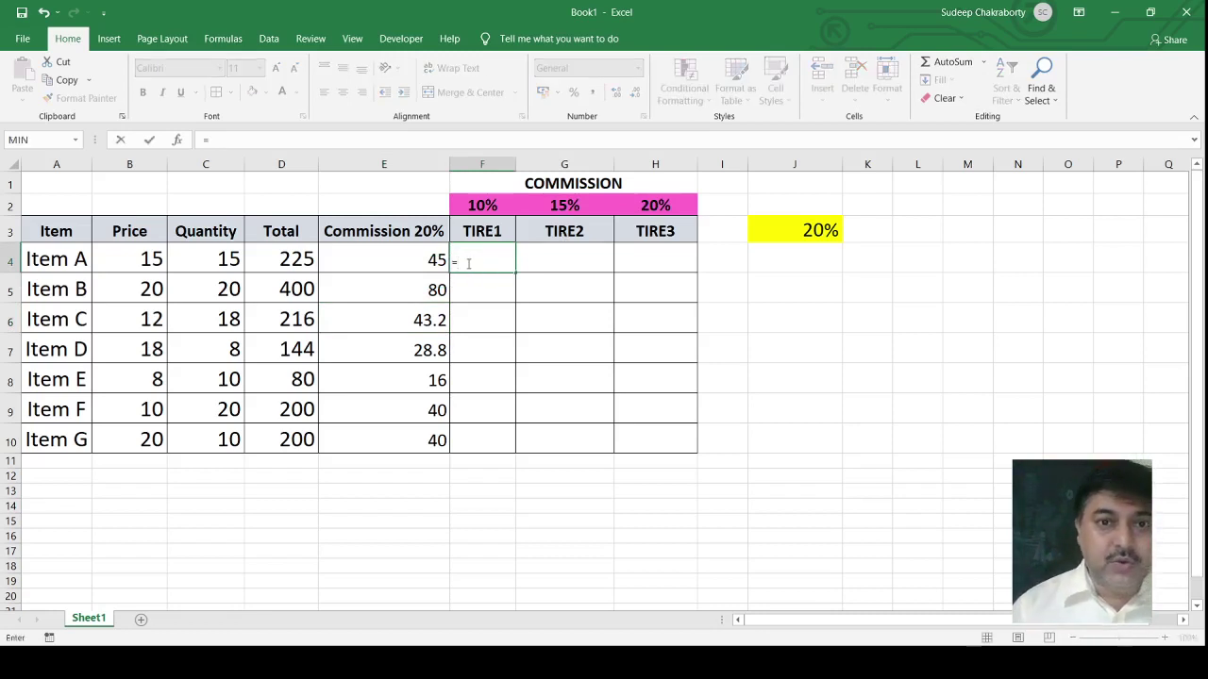
{"action": "left_click", "coordinate": [737, 325]}
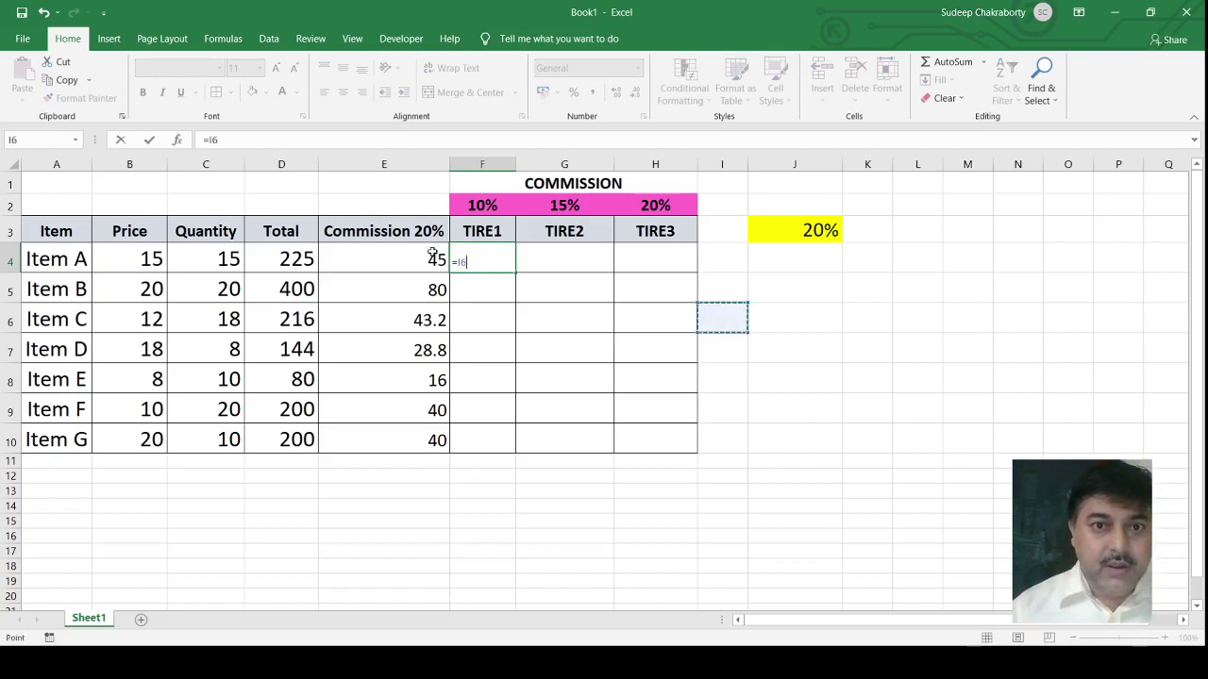
{"action": "key", "text": "BackSpace"}
{"action": "key", "text": "BackSpace"}
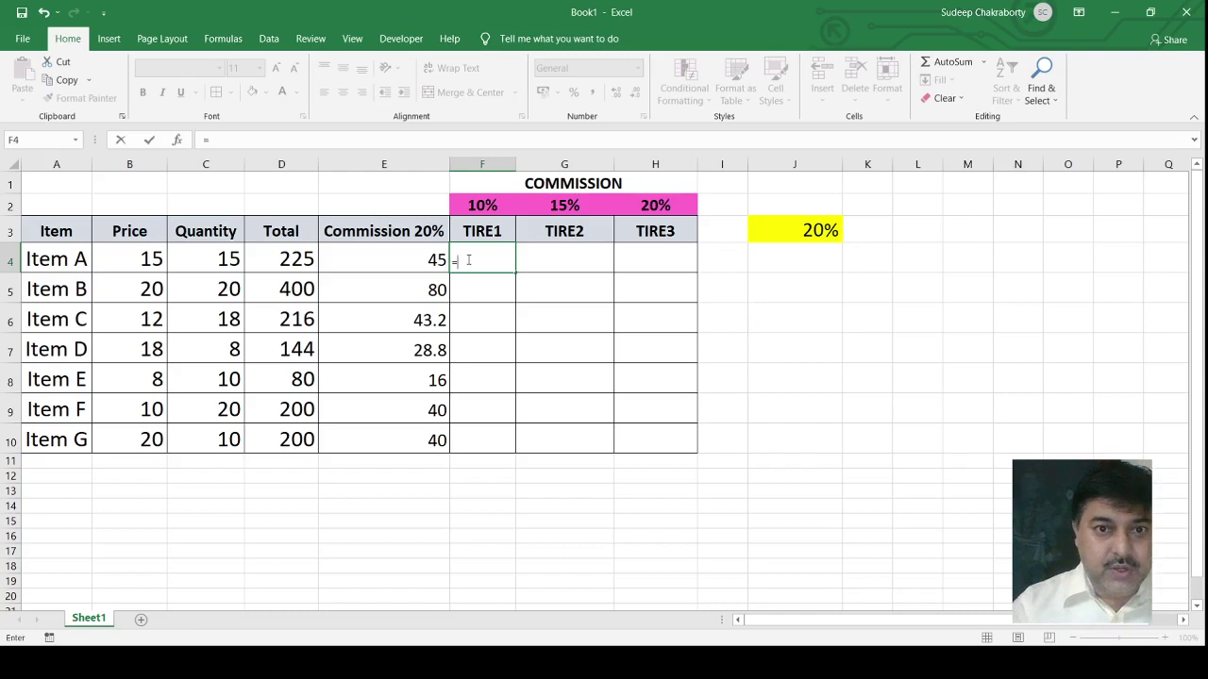
{"action": "key", "text": "BackSpace"}
{"action": "left_click", "coordinate": [782, 323]}
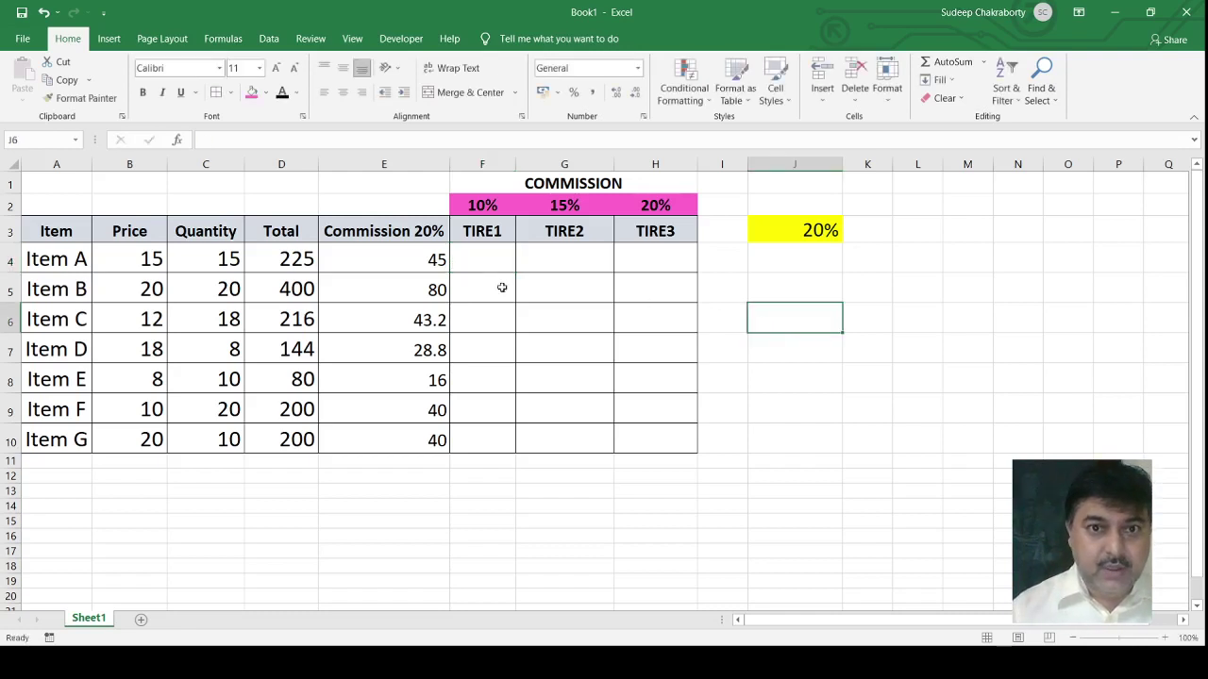
{"action": "left_click", "coordinate": [475, 256]}
Step: Make the empty TIRE1–TIRE3 cells F4:H10 size 18 and bold
{"action": "left_click_drag", "start_coordinate": [475, 256], "coordinate": [639, 432]}
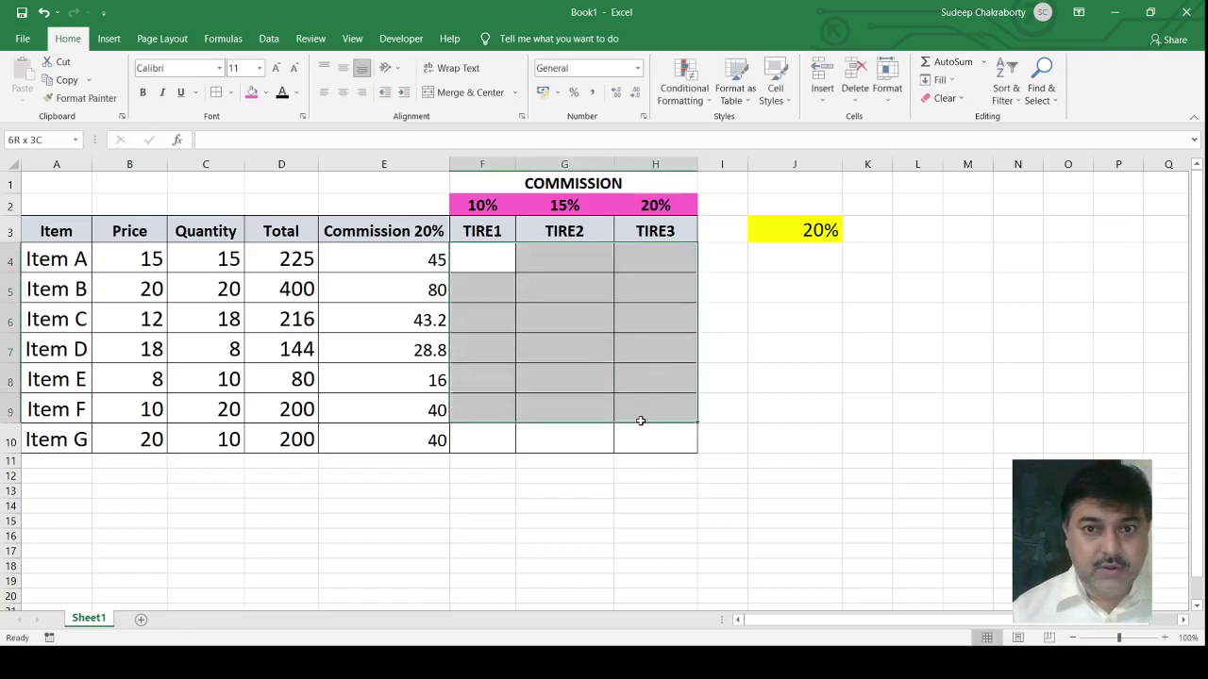
{"action": "left_click", "coordinate": [240, 68]}
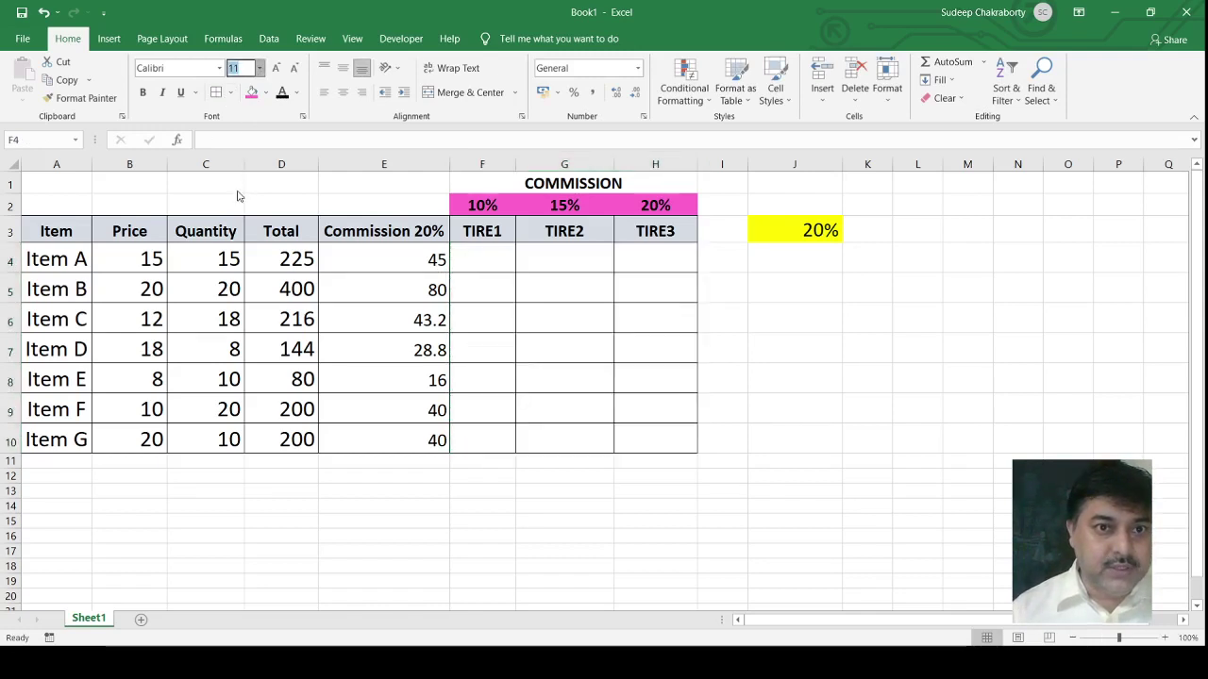
{"action": "key", "text": "Escape"}
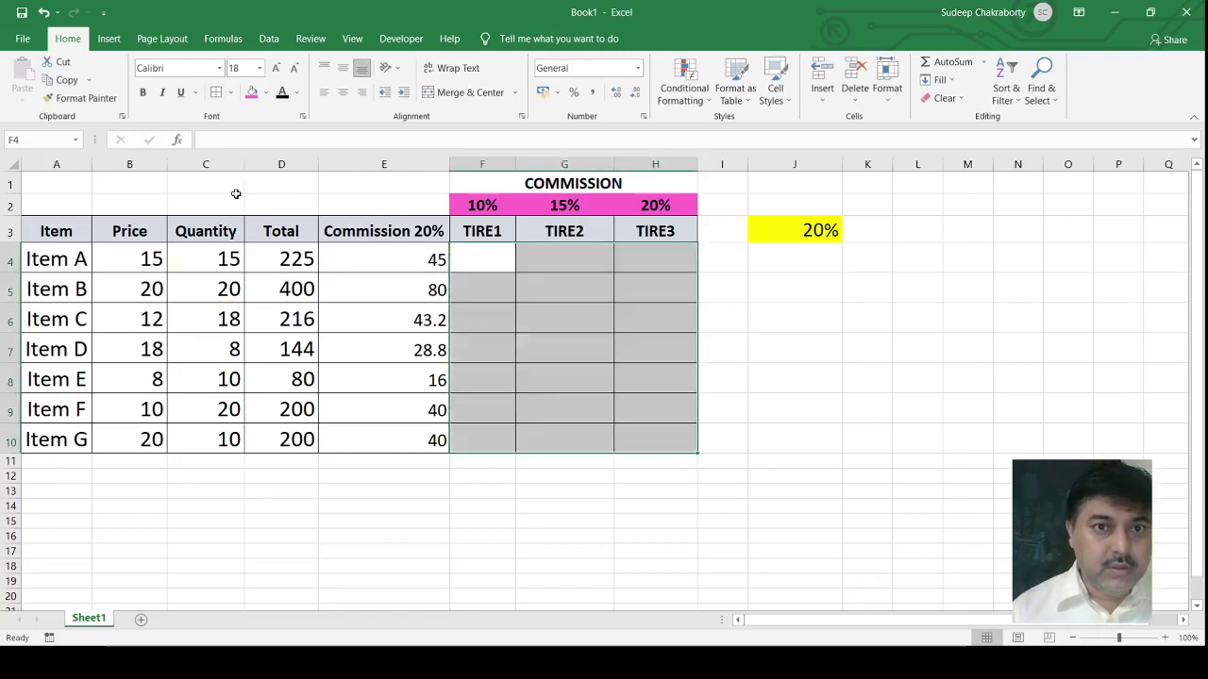
{"action": "left_click", "coordinate": [144, 93]}
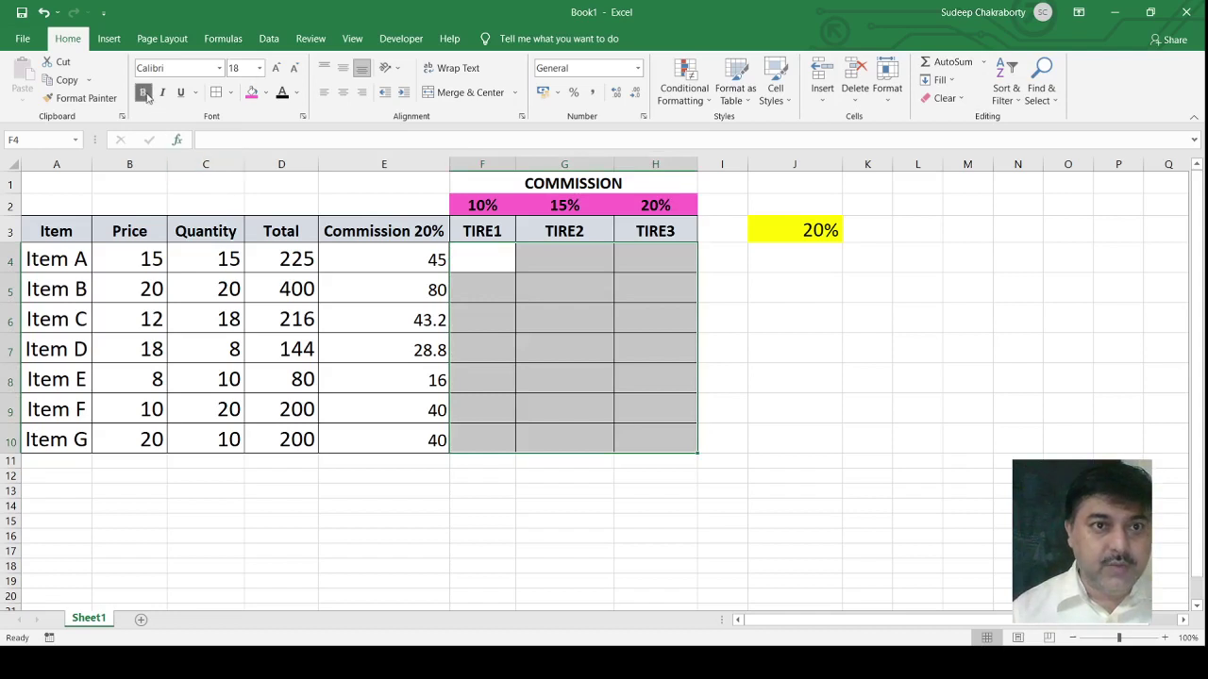
{"action": "left_click", "coordinate": [470, 258]}
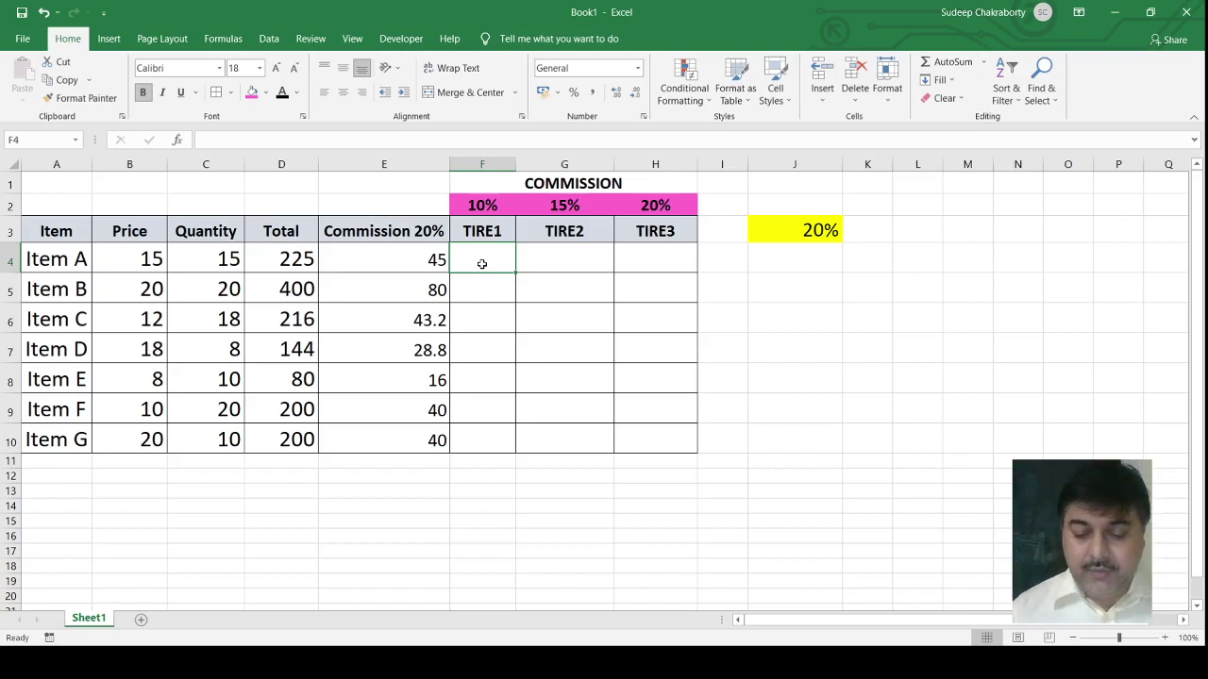
Step: Enter =$B4*$C4*F$2 in F4 as Item A's TIRE1 commission, showing 22.5
{"action": "type", "text": "="}
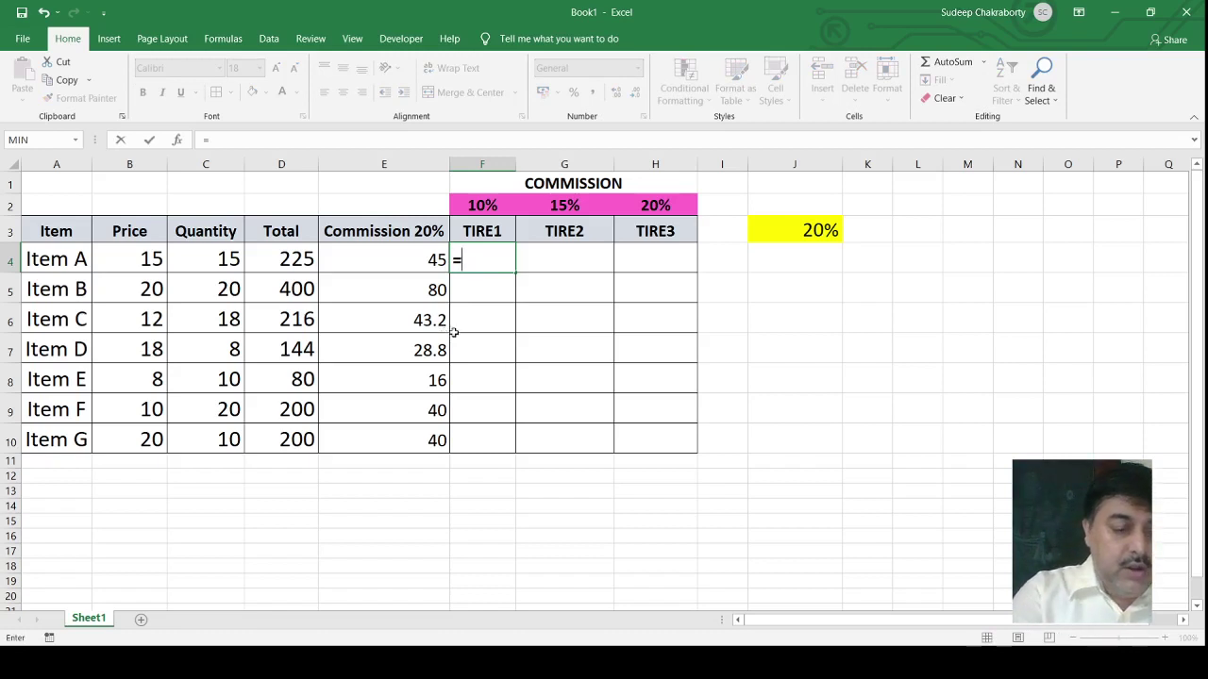
{"action": "type", "text": "$"}
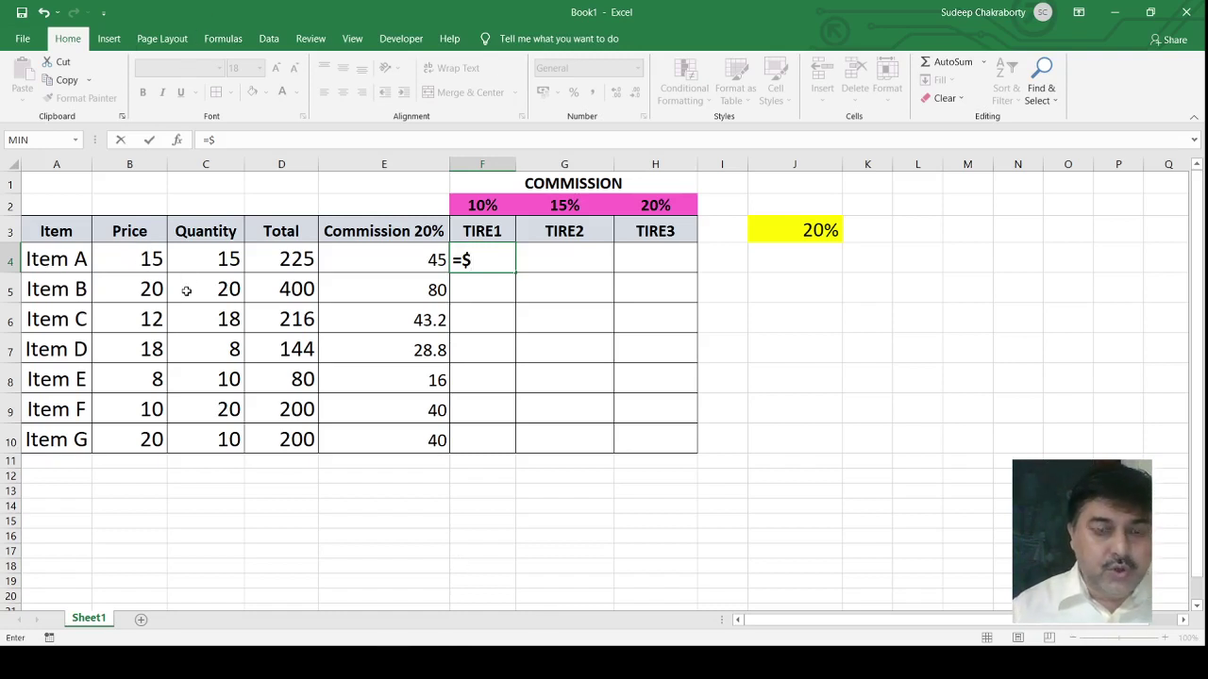
{"action": "type", "text": "B"}
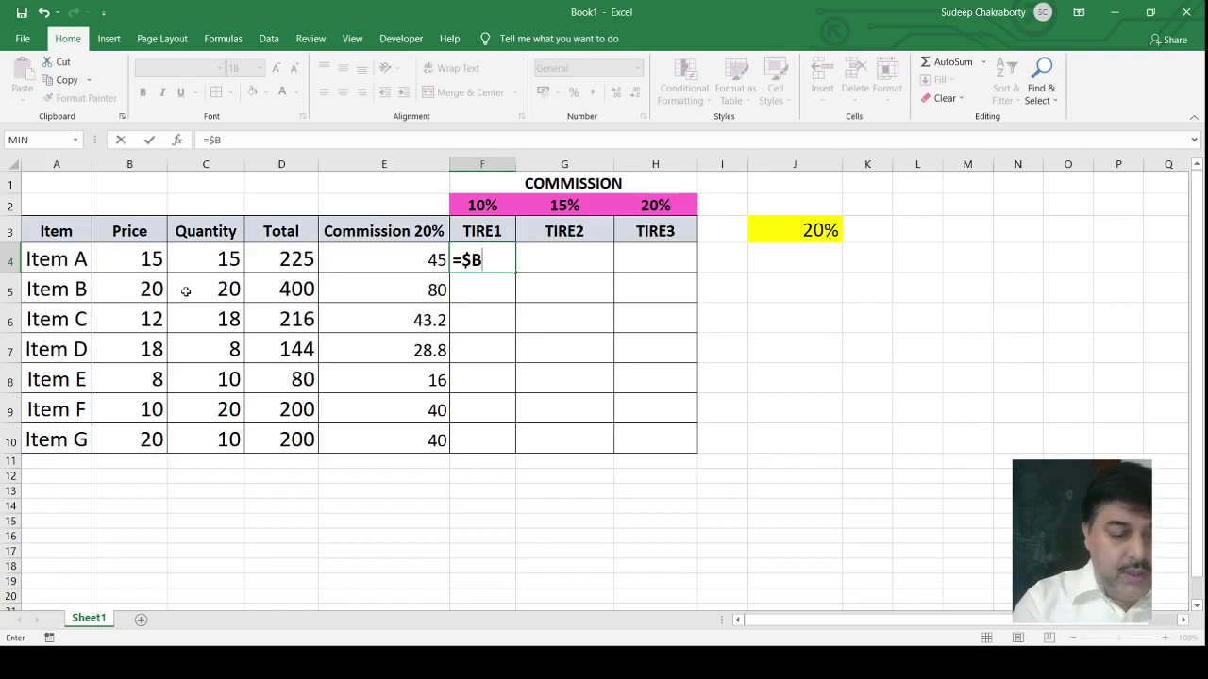
{"action": "type", "text": "4"}
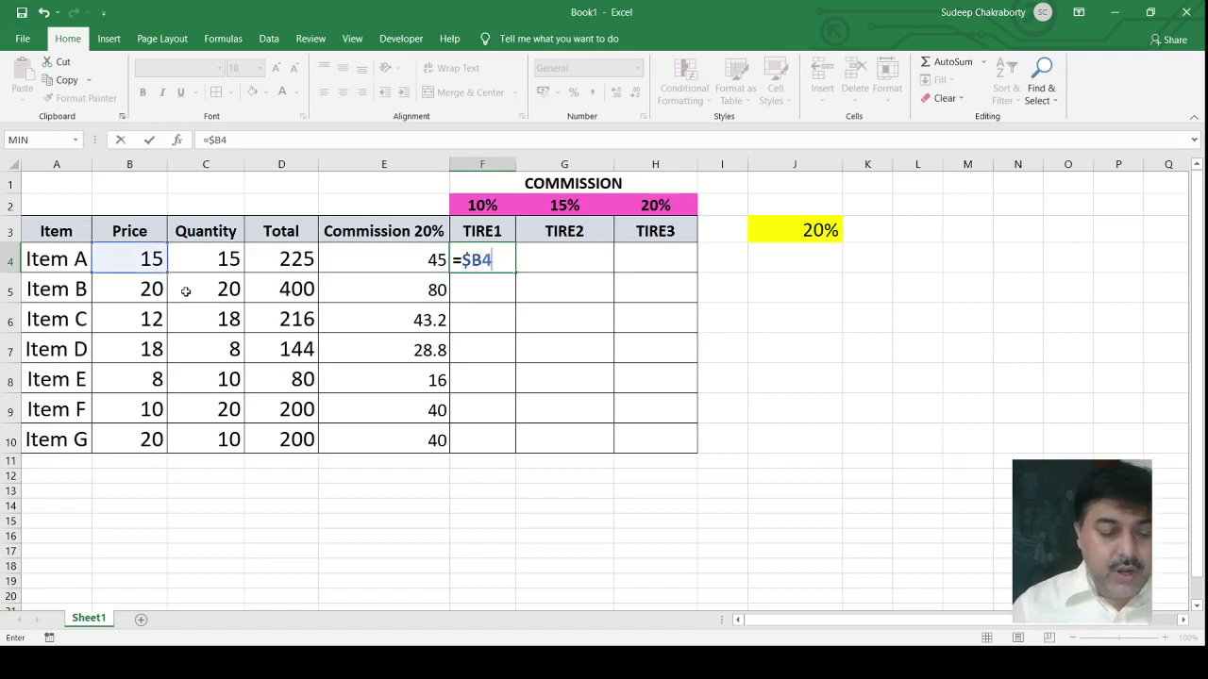
{"action": "type", "text": "*"}
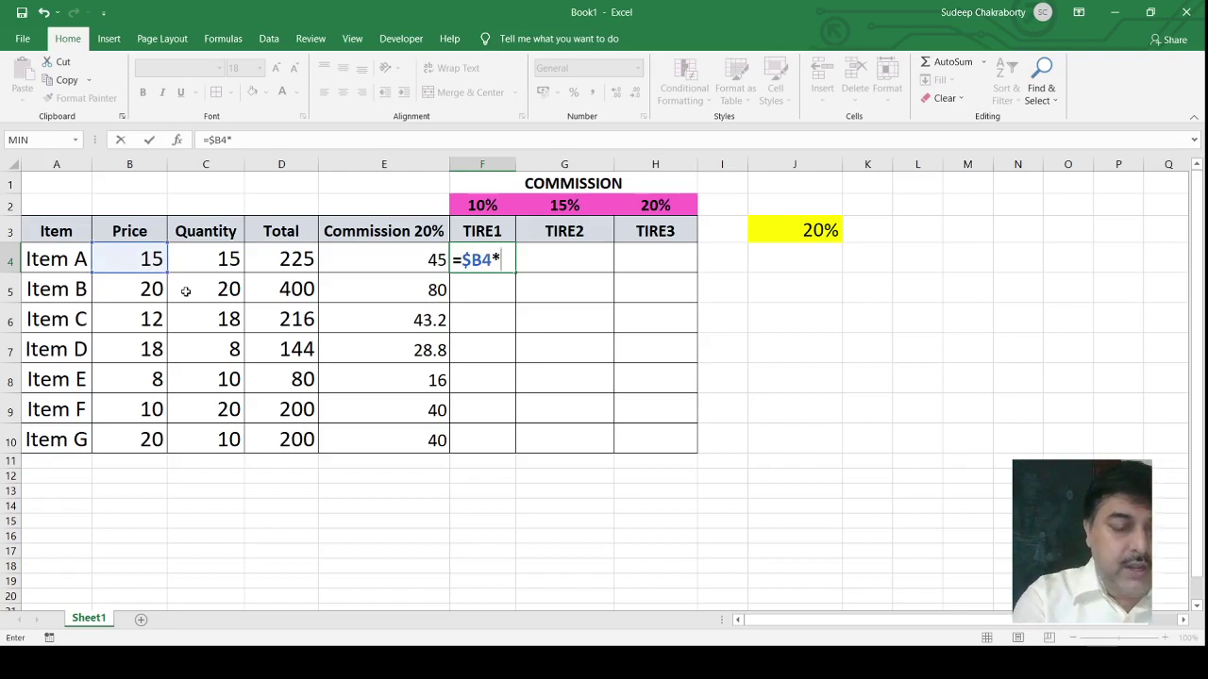
{"action": "type", "text": "$"}
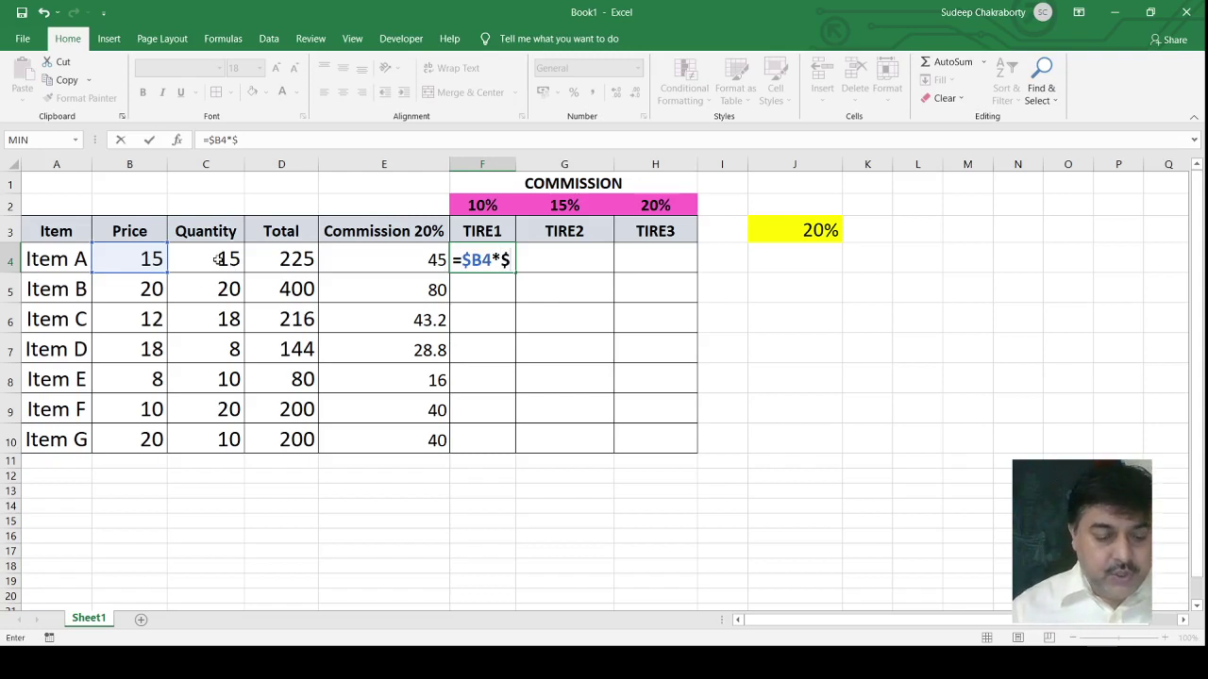
{"action": "type", "text": "C4"}
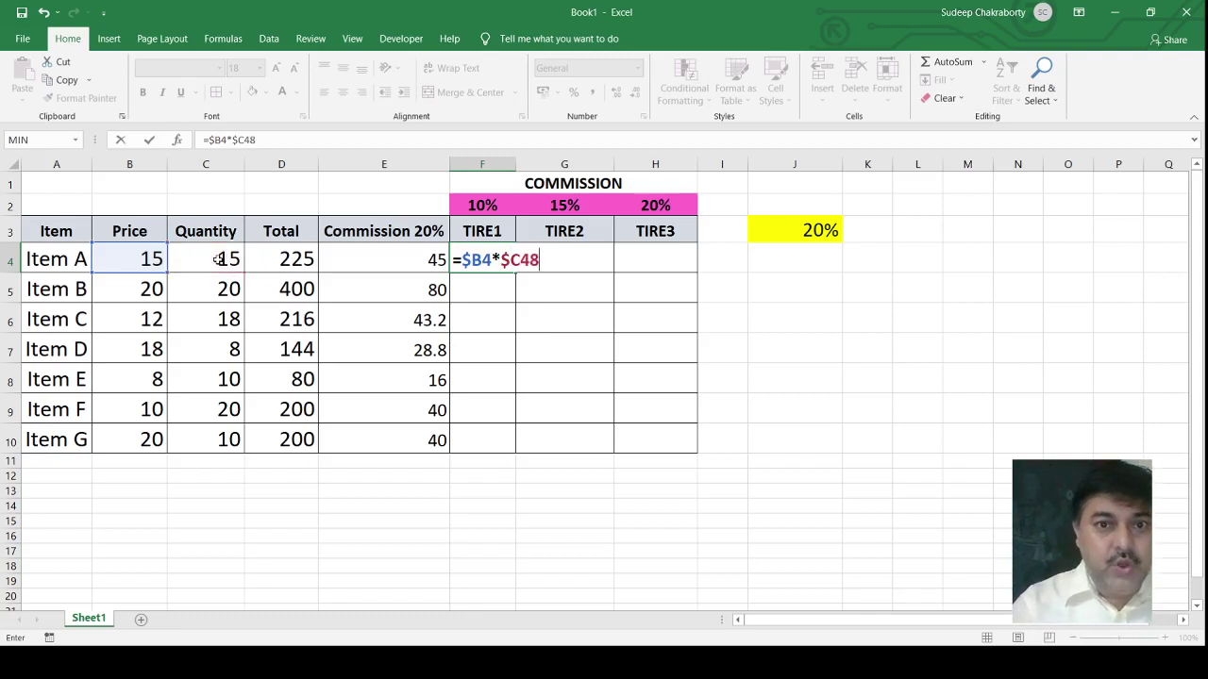
{"action": "type", "text": "*"}
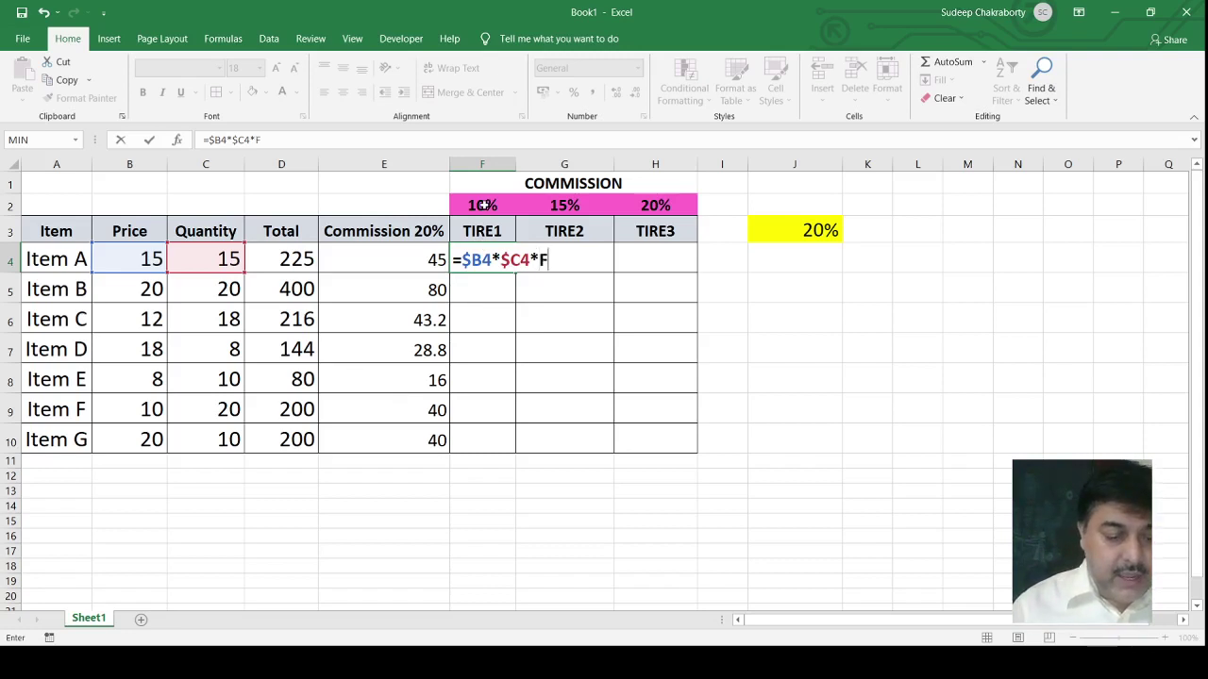
{"action": "type", "text": "$"}
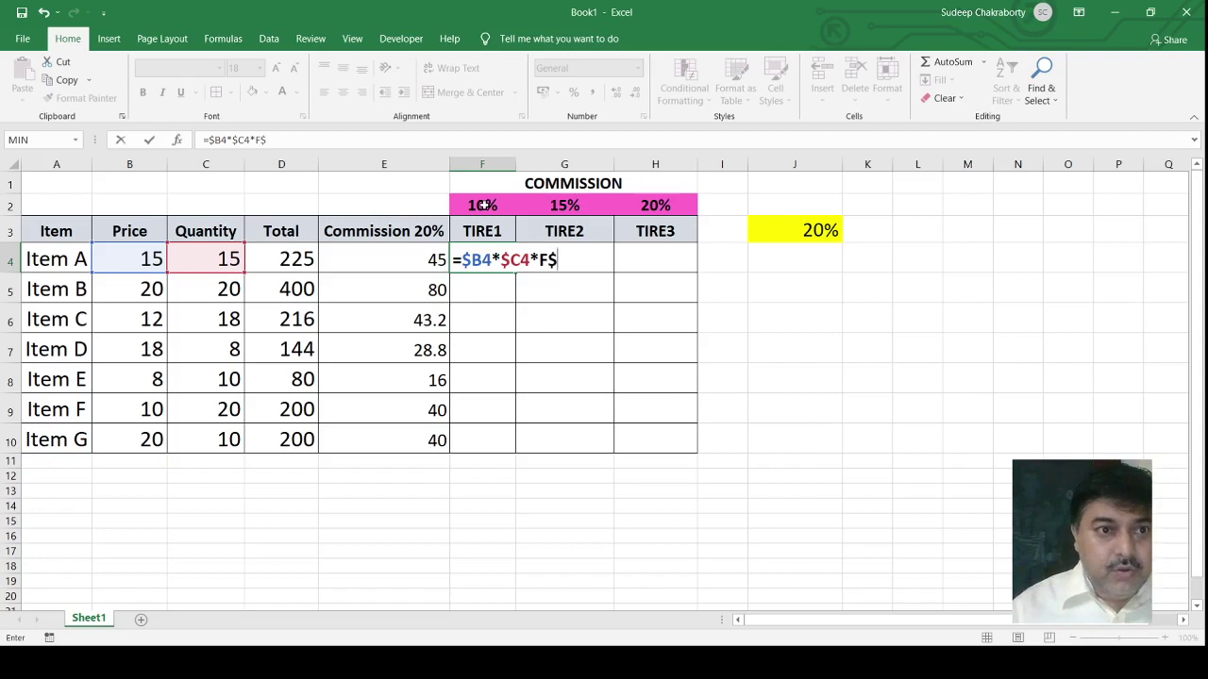
{"action": "type", "text": "2"}
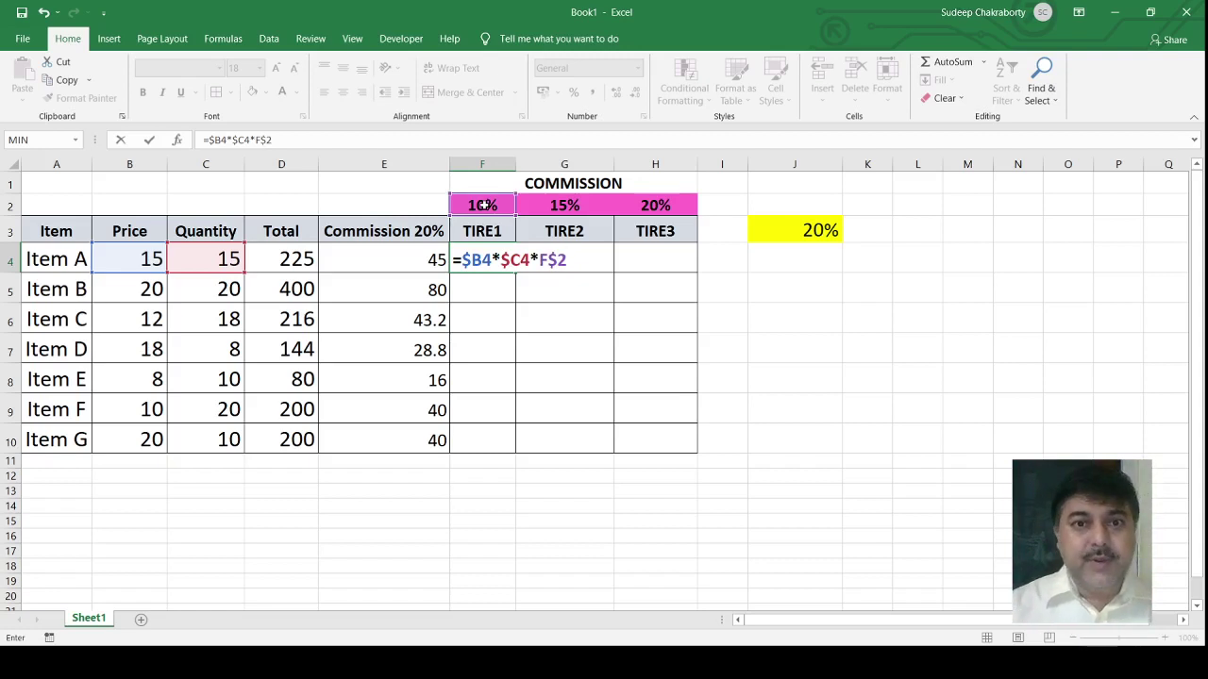
{"action": "key", "text": "Return"}
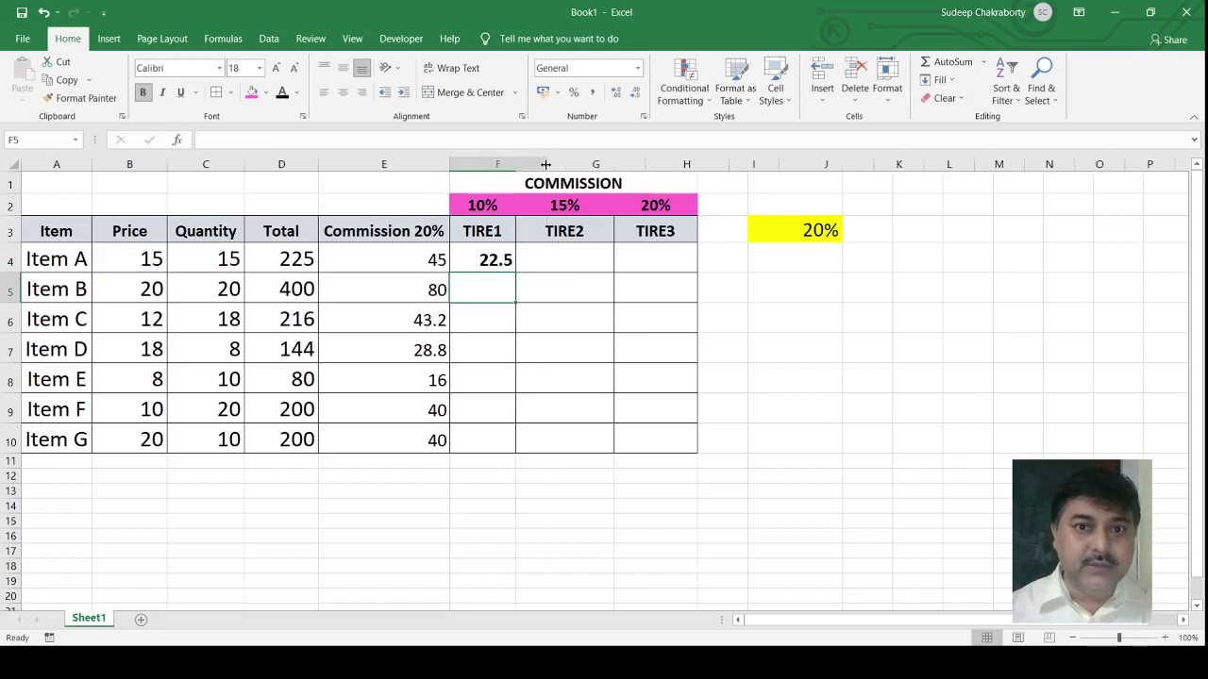
Step: Widen column F and fill F4's formula down to F10, giving 40, 21.6, 14.4, 8, 20, 20
{"action": "left_click_drag", "start_coordinate": [544, 165], "coordinate": [546, 164]}
{"action": "left_click", "coordinate": [512, 262]}
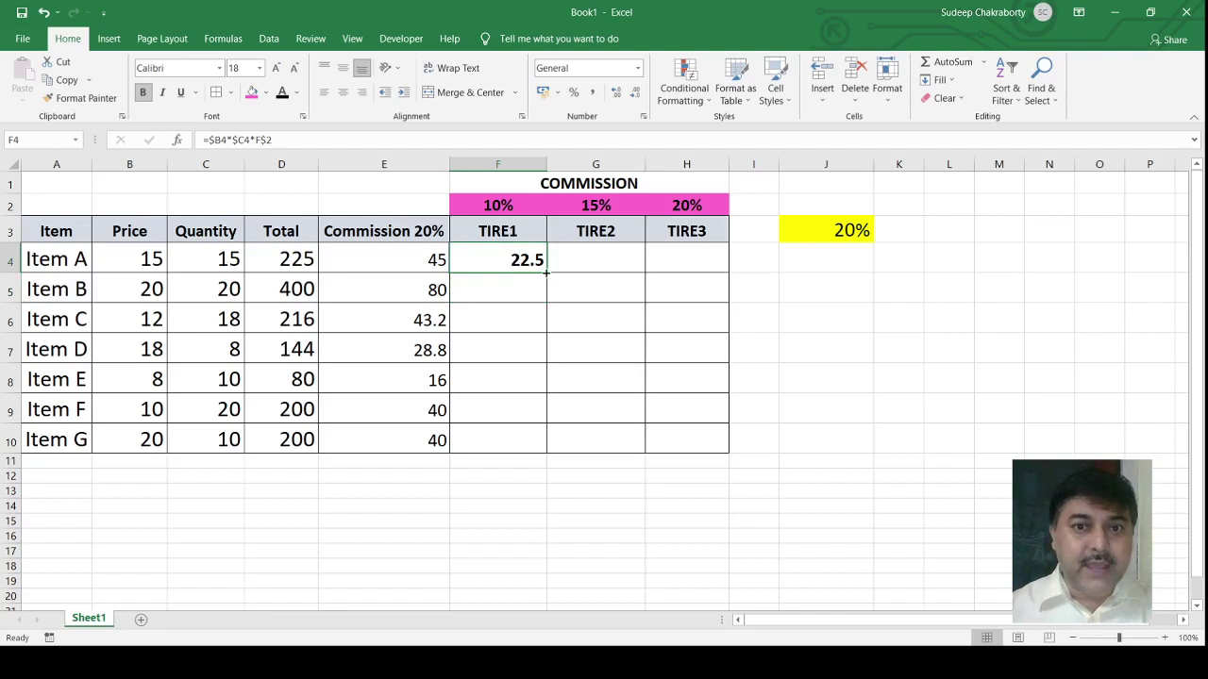
{"action": "left_click_drag", "start_coordinate": [545, 271], "coordinate": [544, 309]}
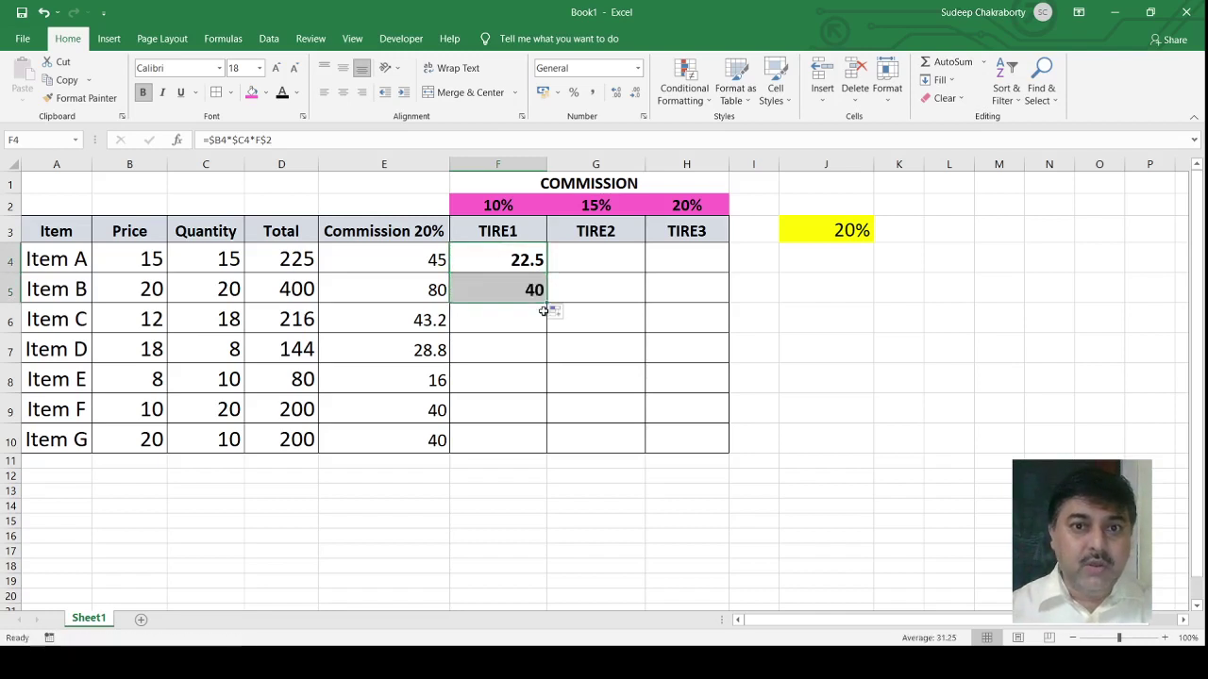
{"action": "left_click", "coordinate": [513, 291]}
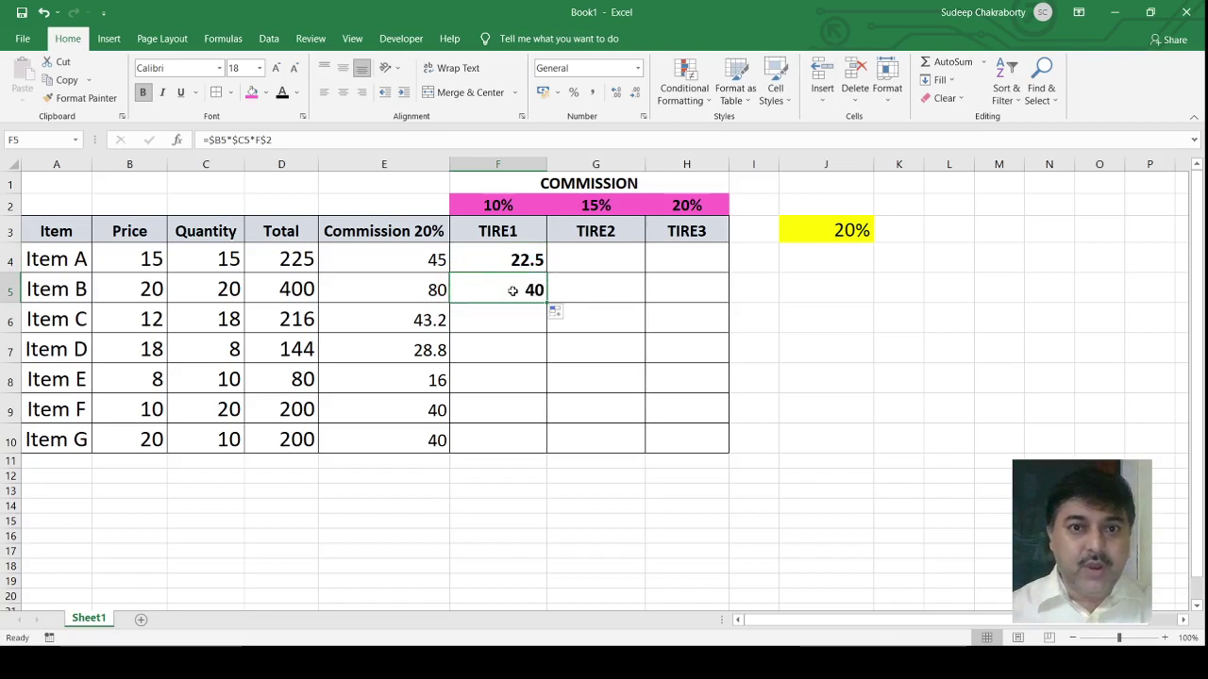
{"action": "double_click", "coordinate": [509, 284]}
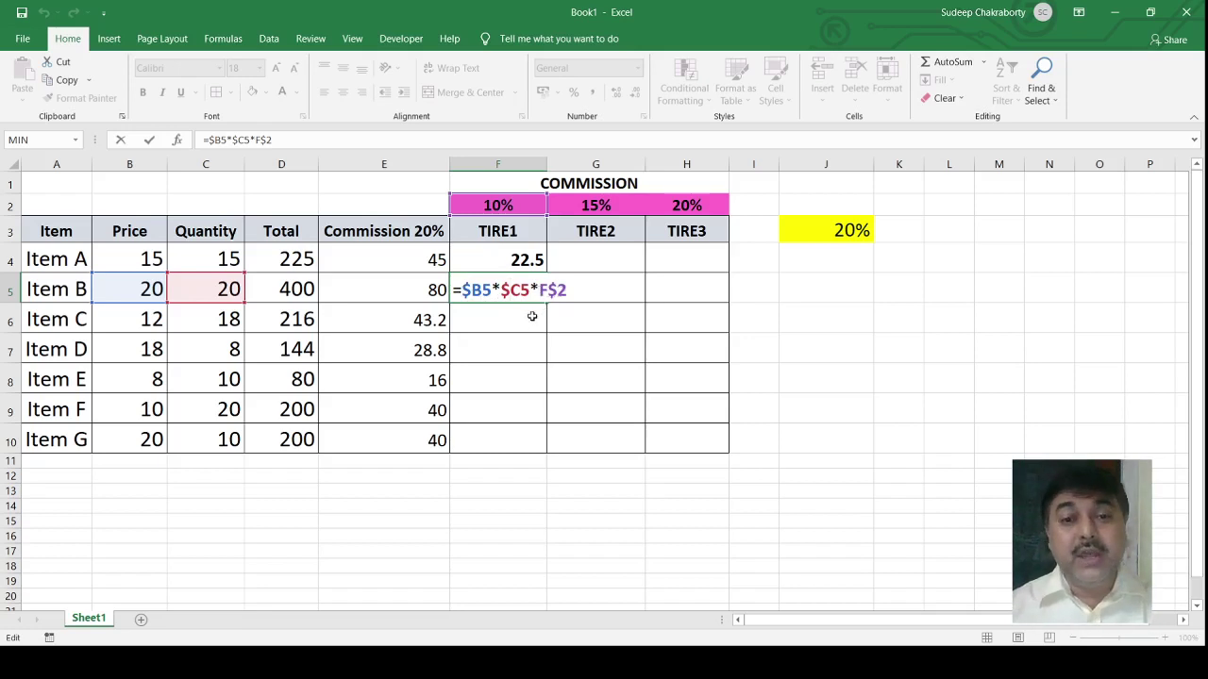
{"action": "key", "text": "Return"}
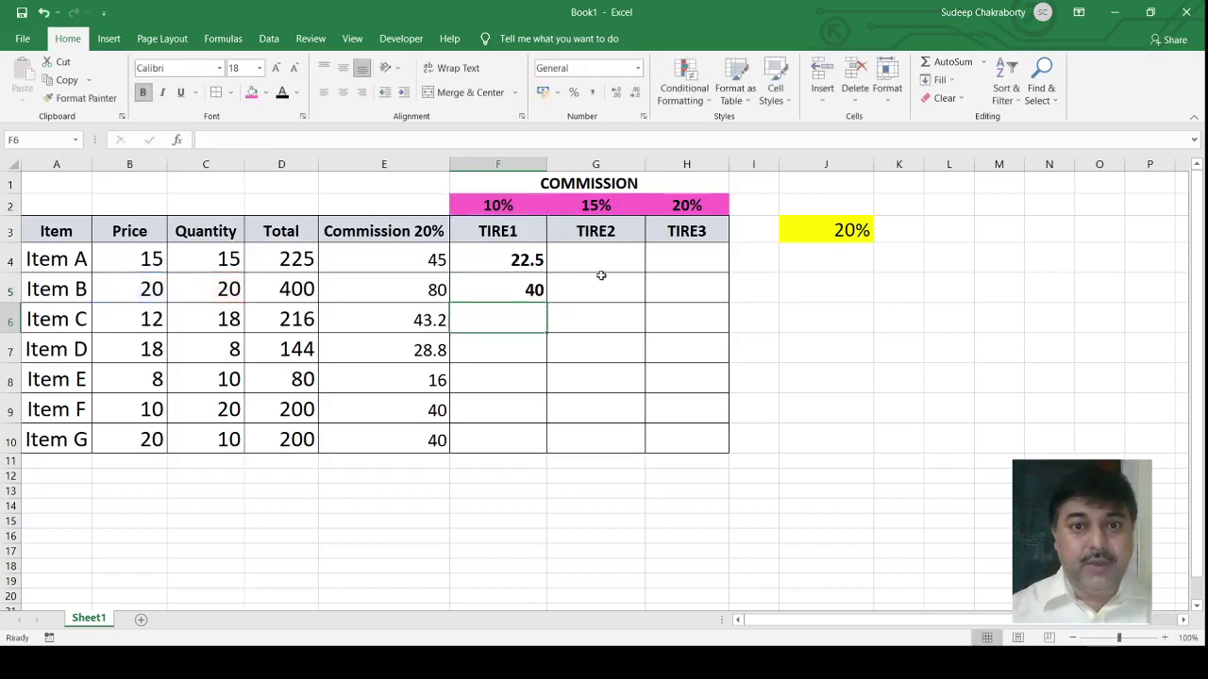
{"action": "left_click", "coordinate": [531, 288]}
{"action": "left_click_drag", "start_coordinate": [545, 303], "coordinate": [539, 448]}
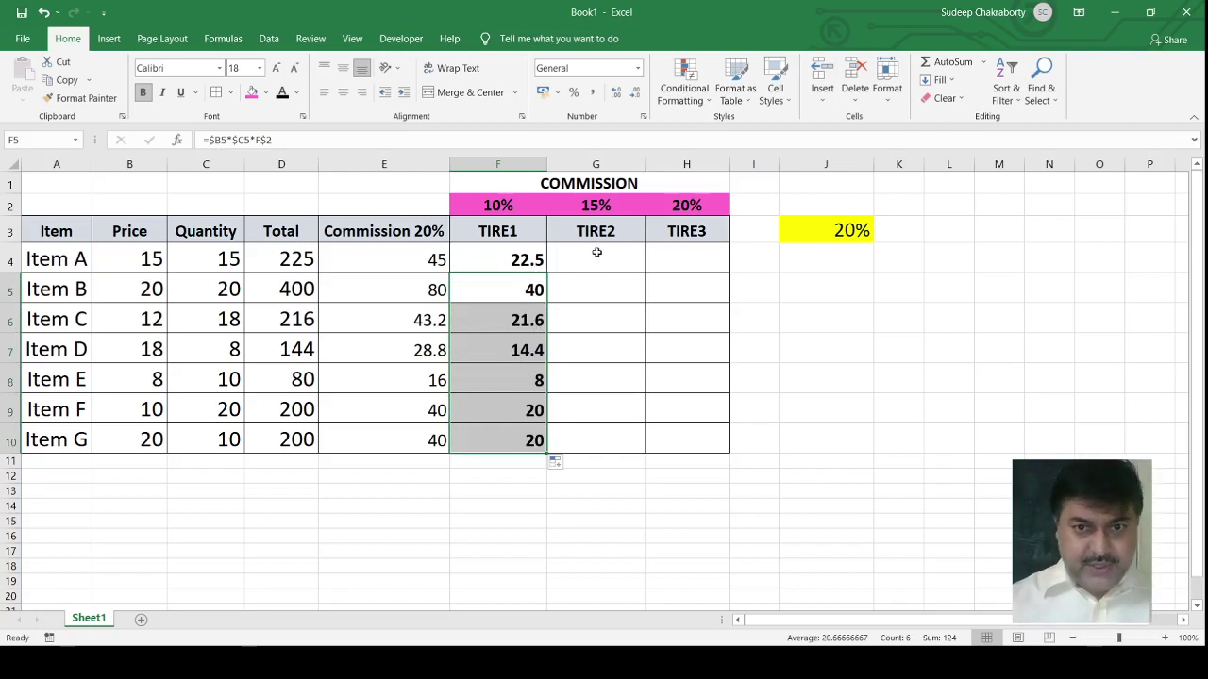
Step: Copy the F4 commission formula across to G4, giving Item A's TIRE2 of 33.75
{"action": "left_click", "coordinate": [596, 253]}
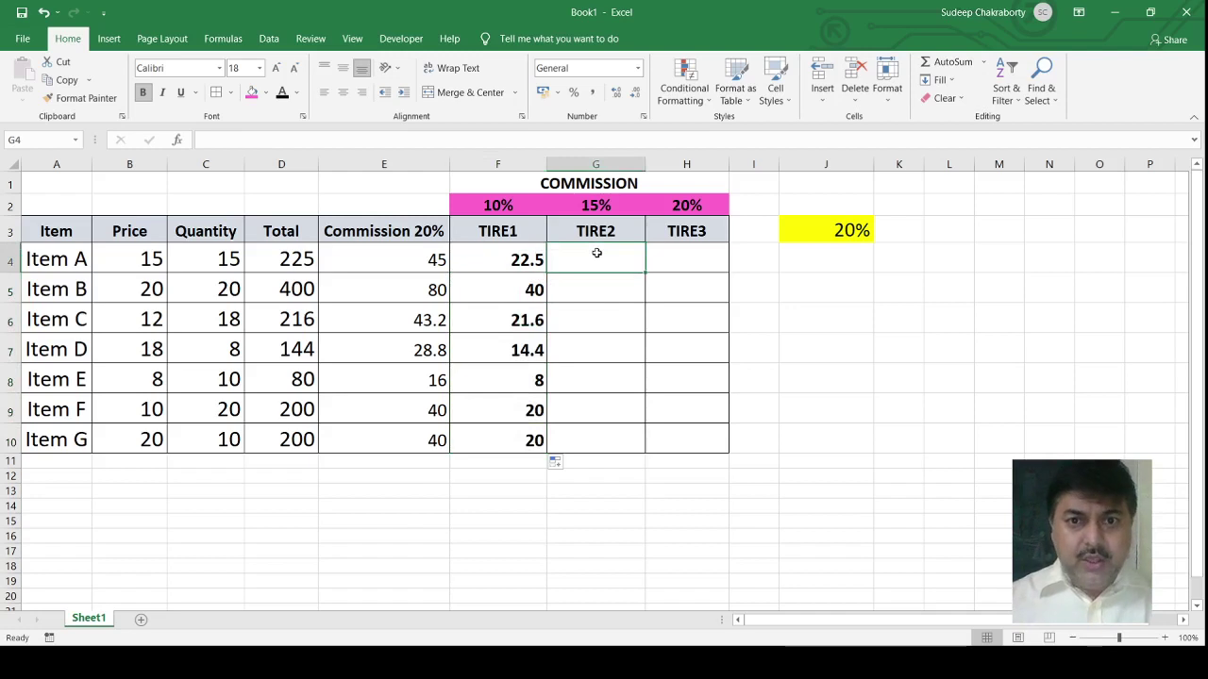
{"action": "left_click", "coordinate": [515, 260]}
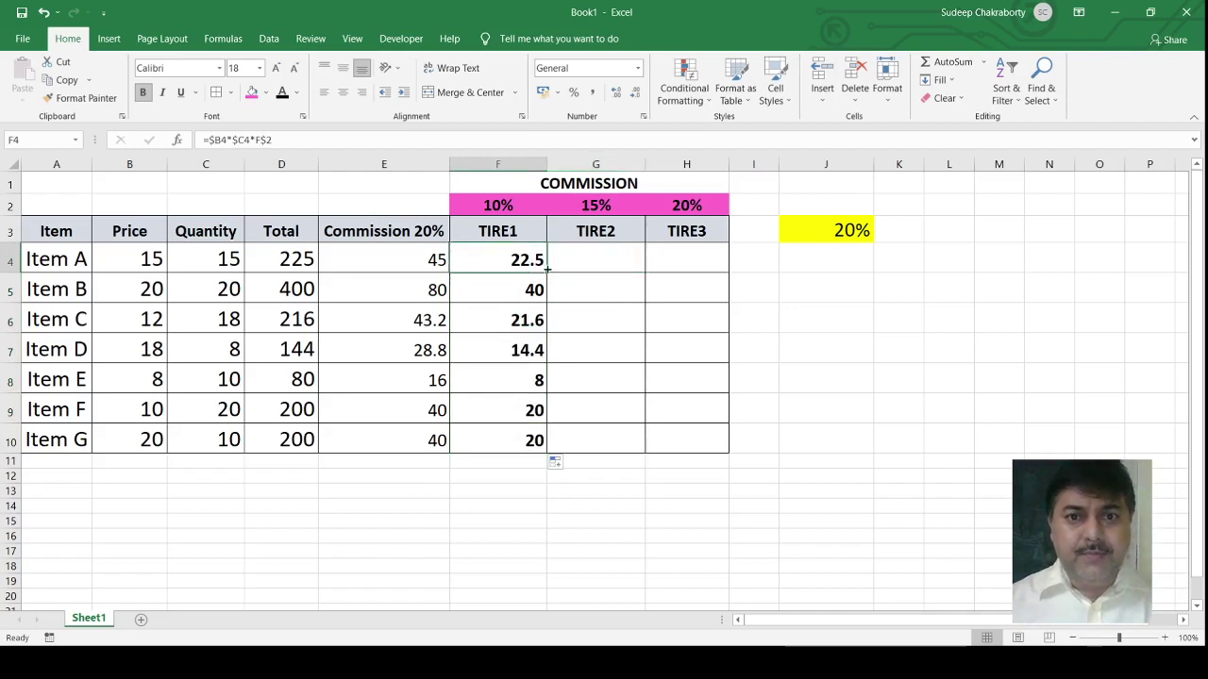
{"action": "left_click_drag", "start_coordinate": [547, 269], "coordinate": [604, 274]}
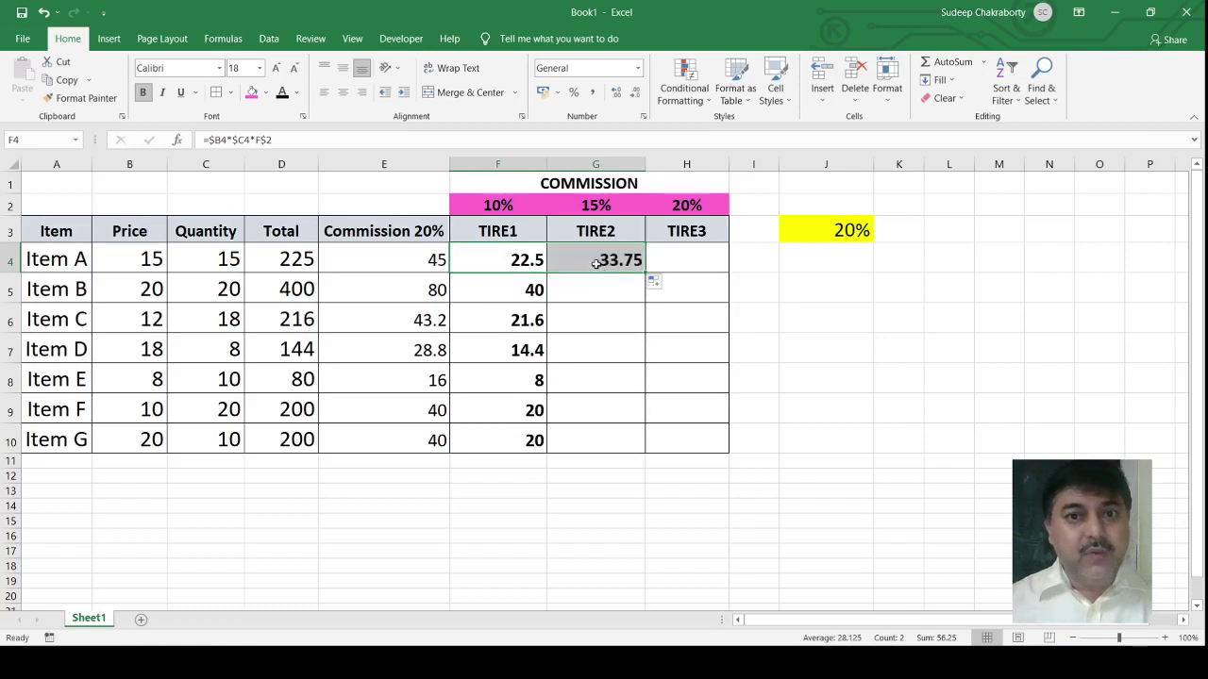
{"action": "left_click", "coordinate": [592, 260]}
{"action": "left_click", "coordinate": [592, 261]}
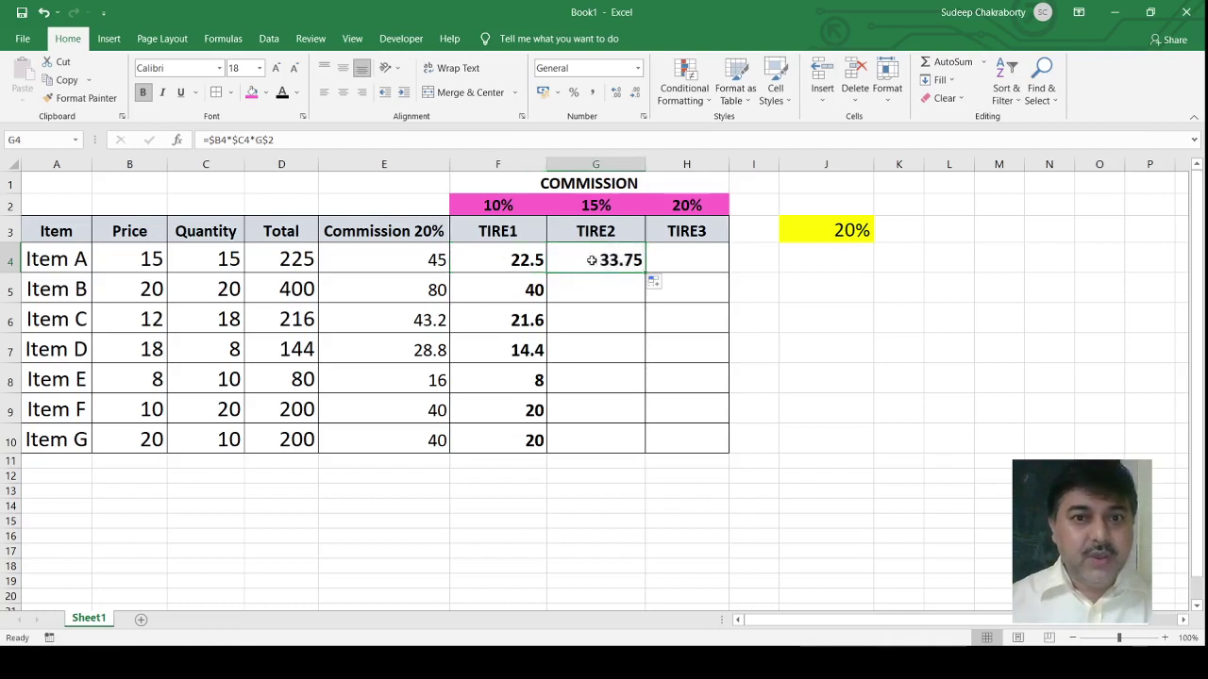
{"action": "double_click", "coordinate": [592, 260]}
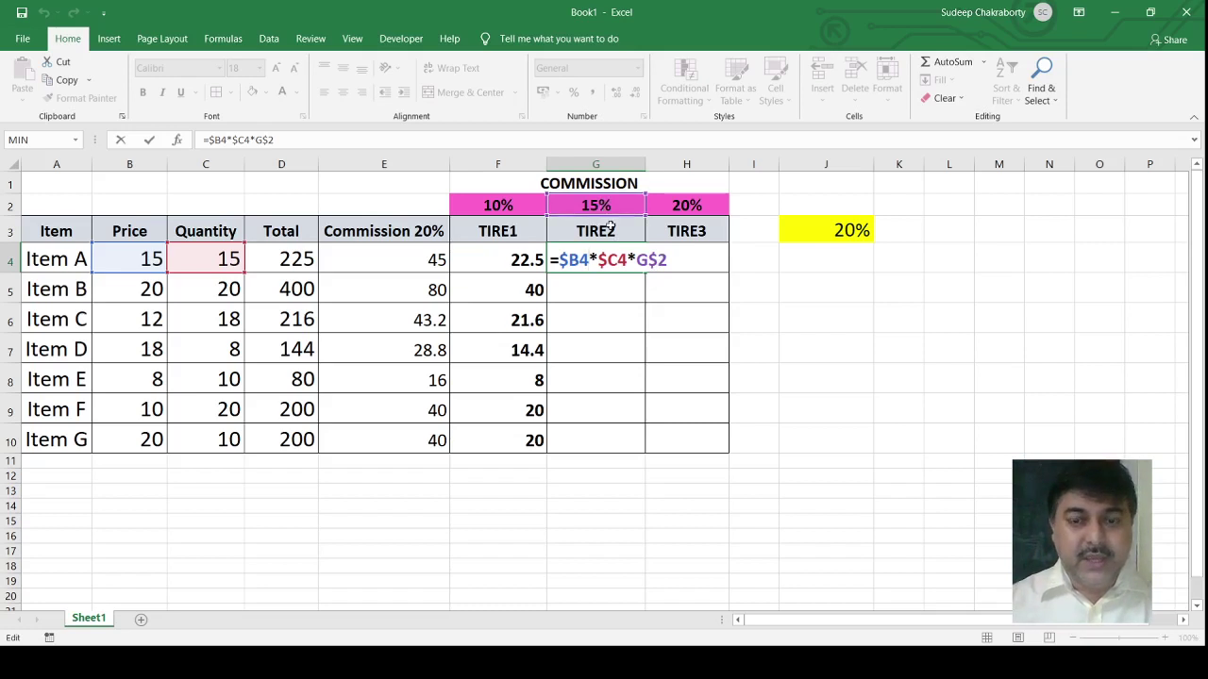
{"action": "key", "text": "Return"}
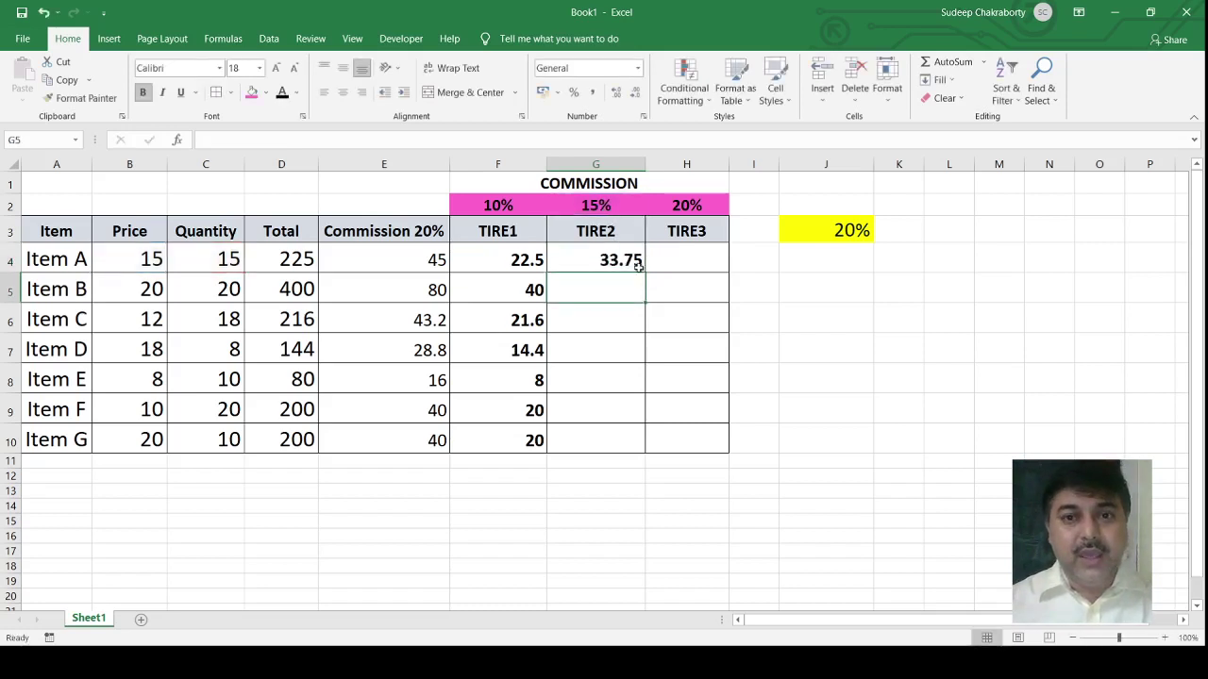
Step: Copy the G4 formula into H4, giving Item A's TIRE3 commission of 45
{"action": "left_click", "coordinate": [629, 261]}
{"action": "left_click_drag", "start_coordinate": [629, 262], "coordinate": [679, 263]}
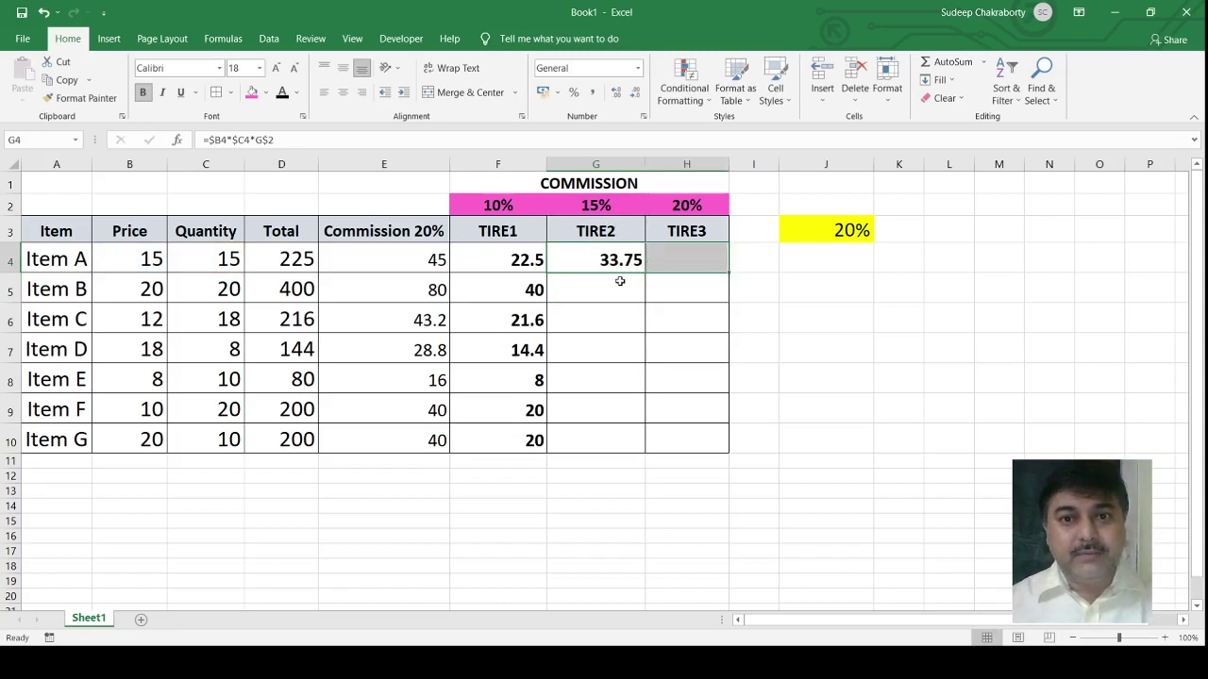
{"action": "left_click", "coordinate": [613, 266]}
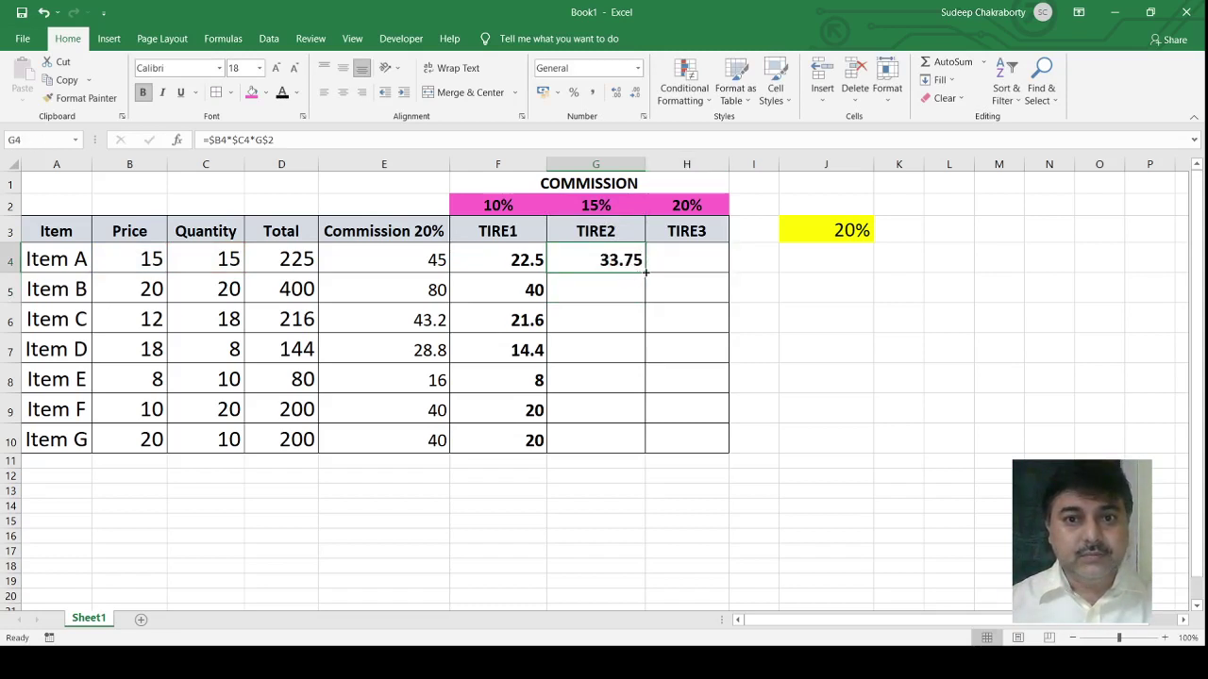
{"action": "left_click_drag", "start_coordinate": [645, 273], "coordinate": [694, 273]}
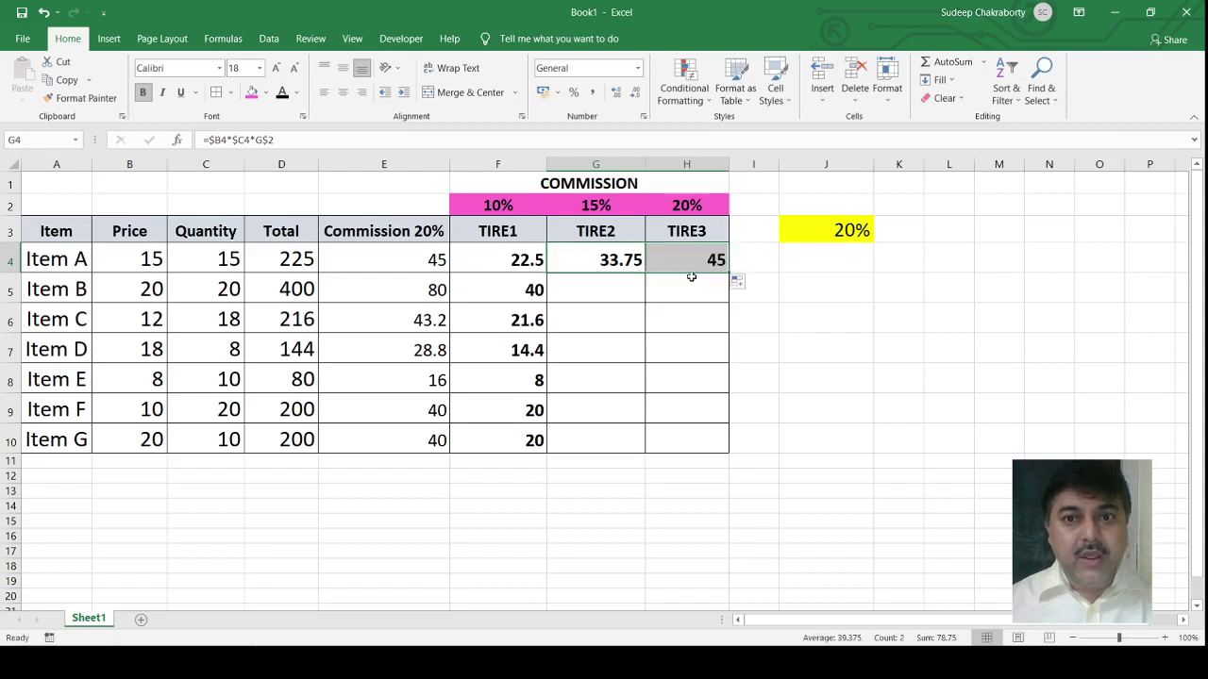
{"action": "left_click", "coordinate": [689, 269]}
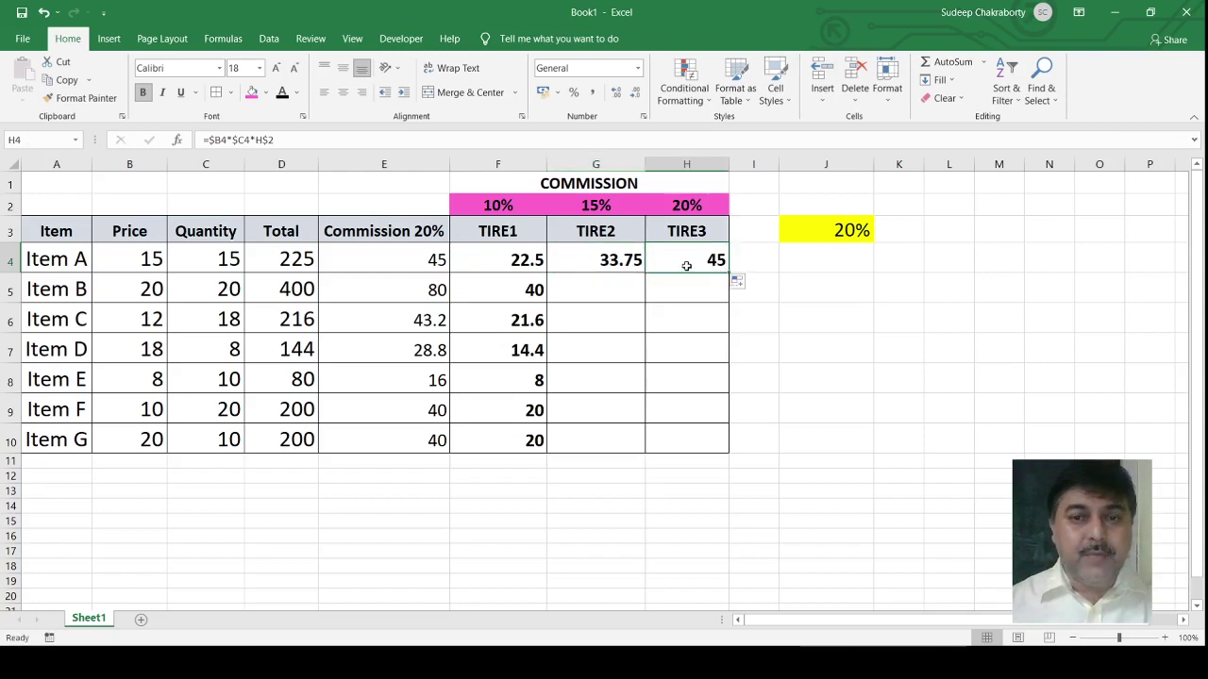
{"action": "double_click", "coordinate": [686, 265]}
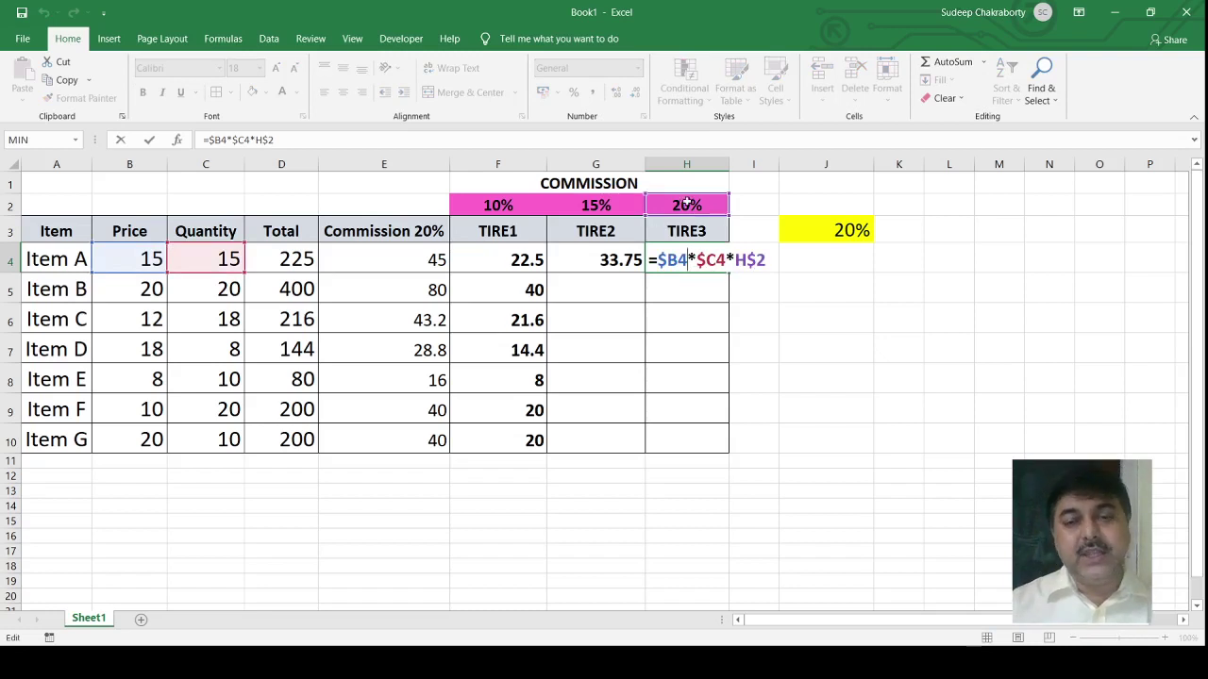
{"action": "key", "text": "Return"}
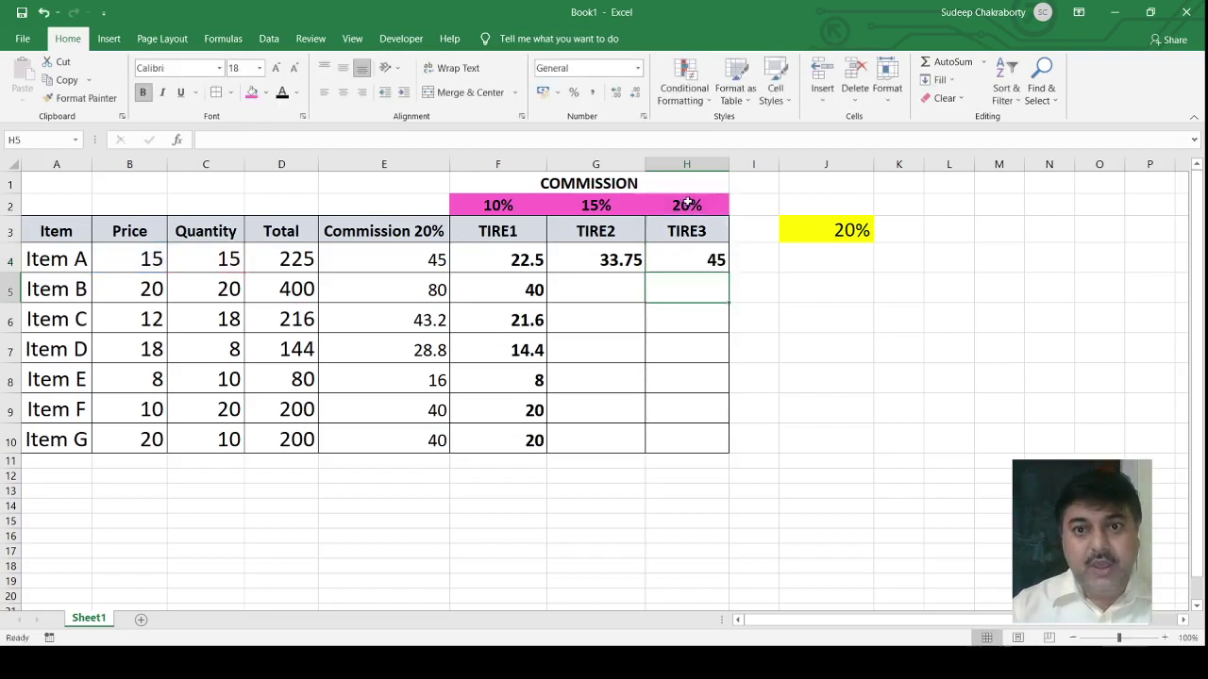
Step: Fill the TIRE2 and TIRE3 formulas from G4 and H4 down to row 10
{"action": "left_click", "coordinate": [611, 258]}
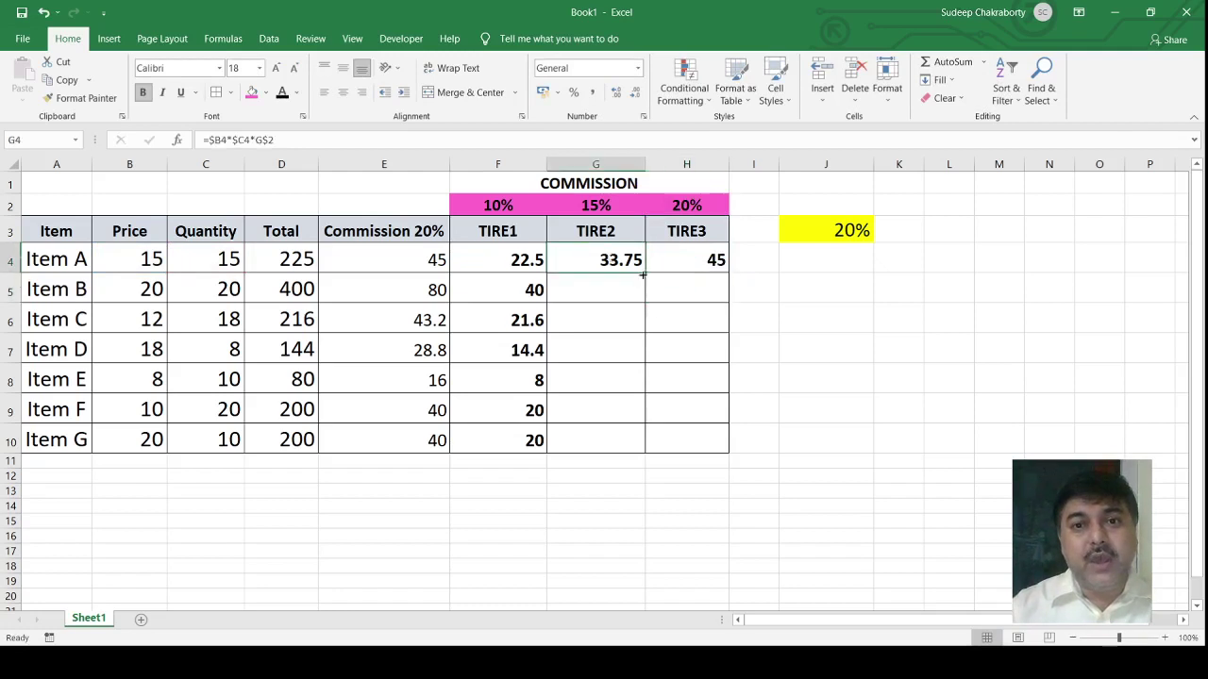
{"action": "left_click_drag", "start_coordinate": [645, 273], "coordinate": [640, 387]}
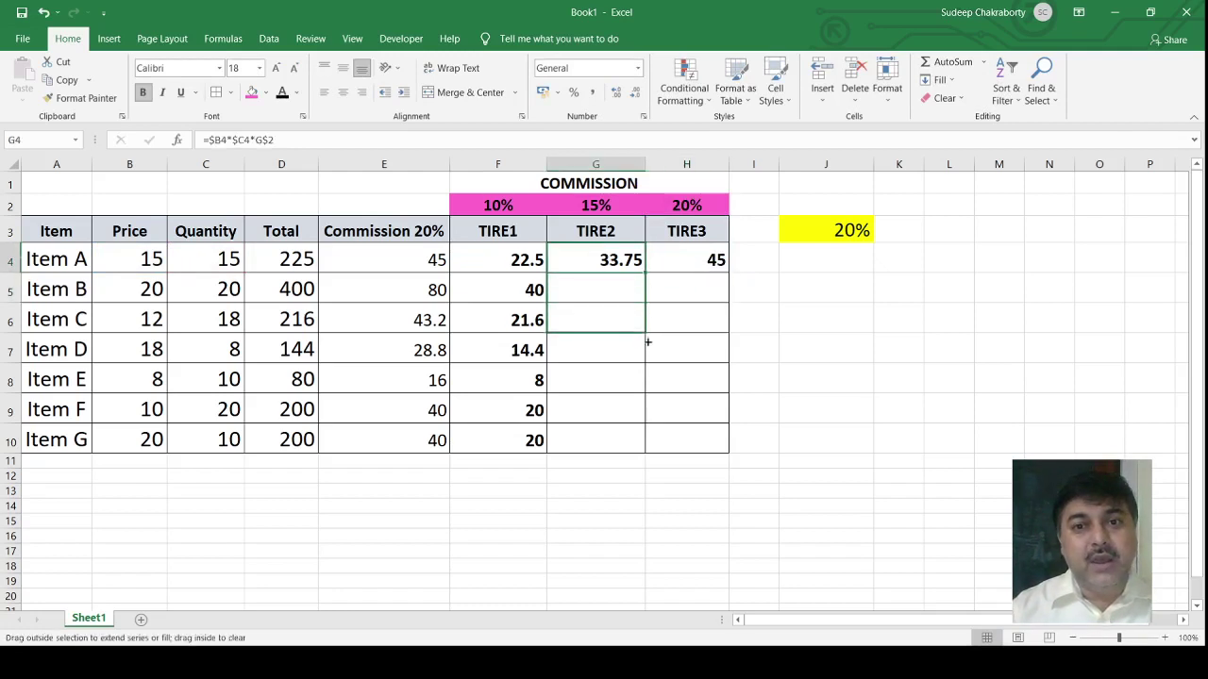
{"action": "left_click_drag", "start_coordinate": [640, 387], "coordinate": [639, 444]}
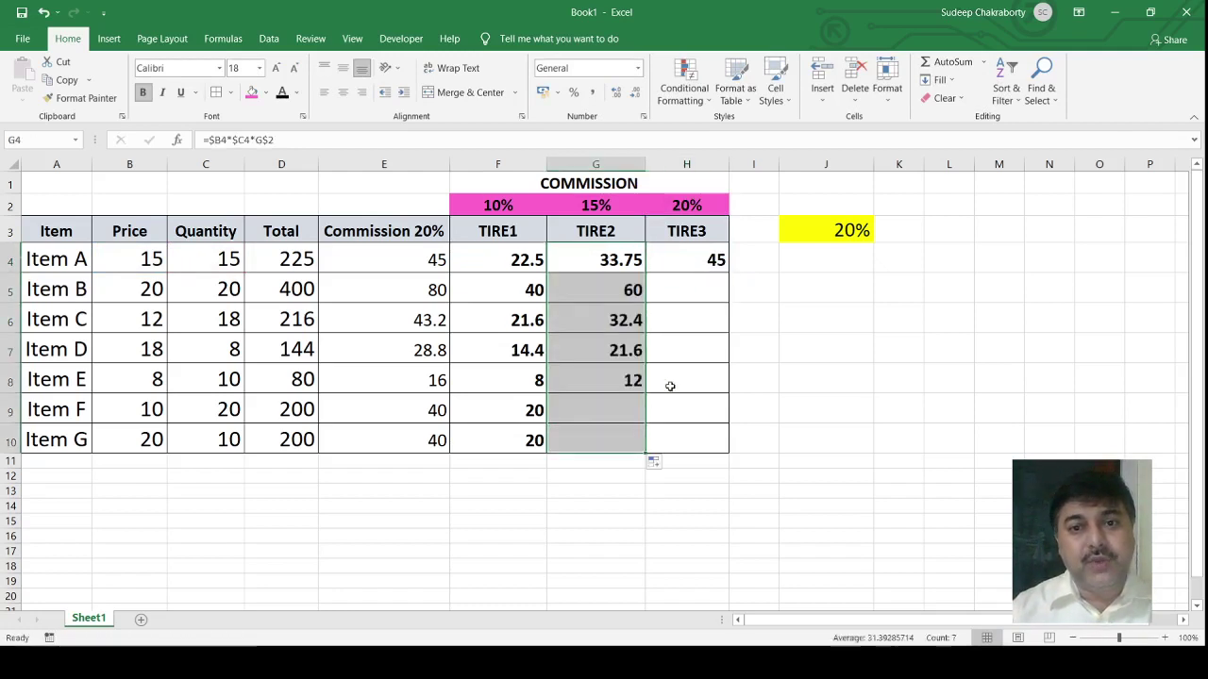
{"action": "left_click", "coordinate": [714, 266]}
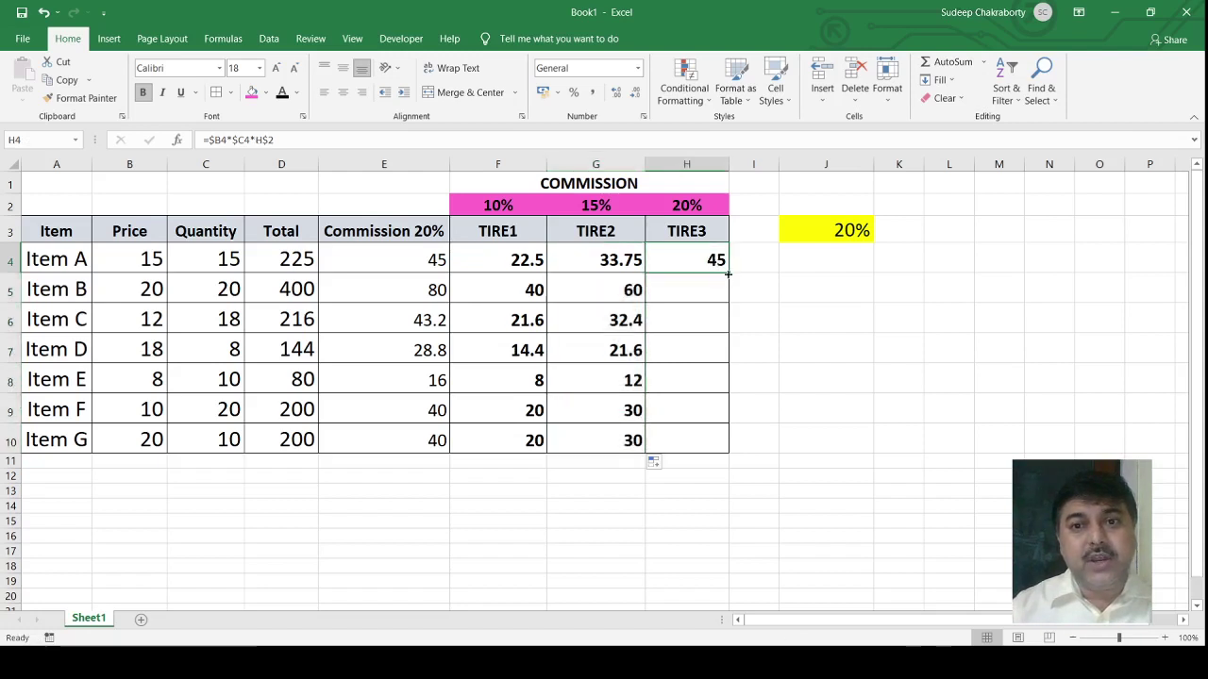
{"action": "left_click_drag", "start_coordinate": [729, 274], "coordinate": [716, 422]}
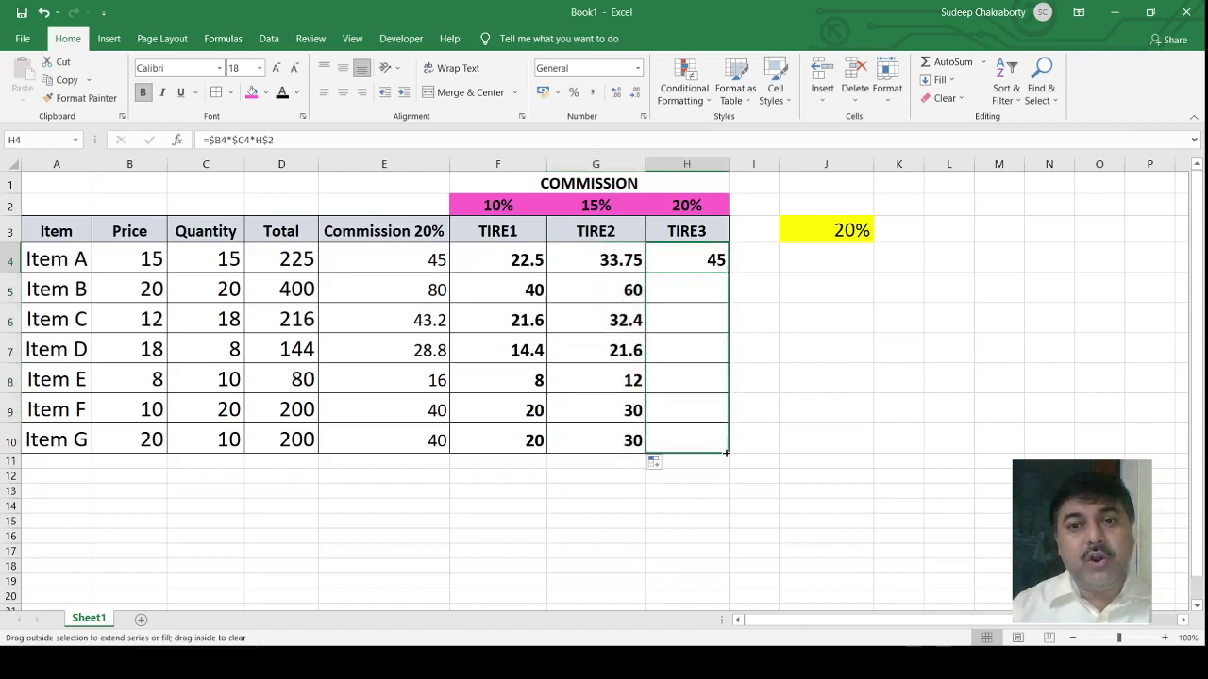
{"action": "double_click", "coordinate": [697, 290]}
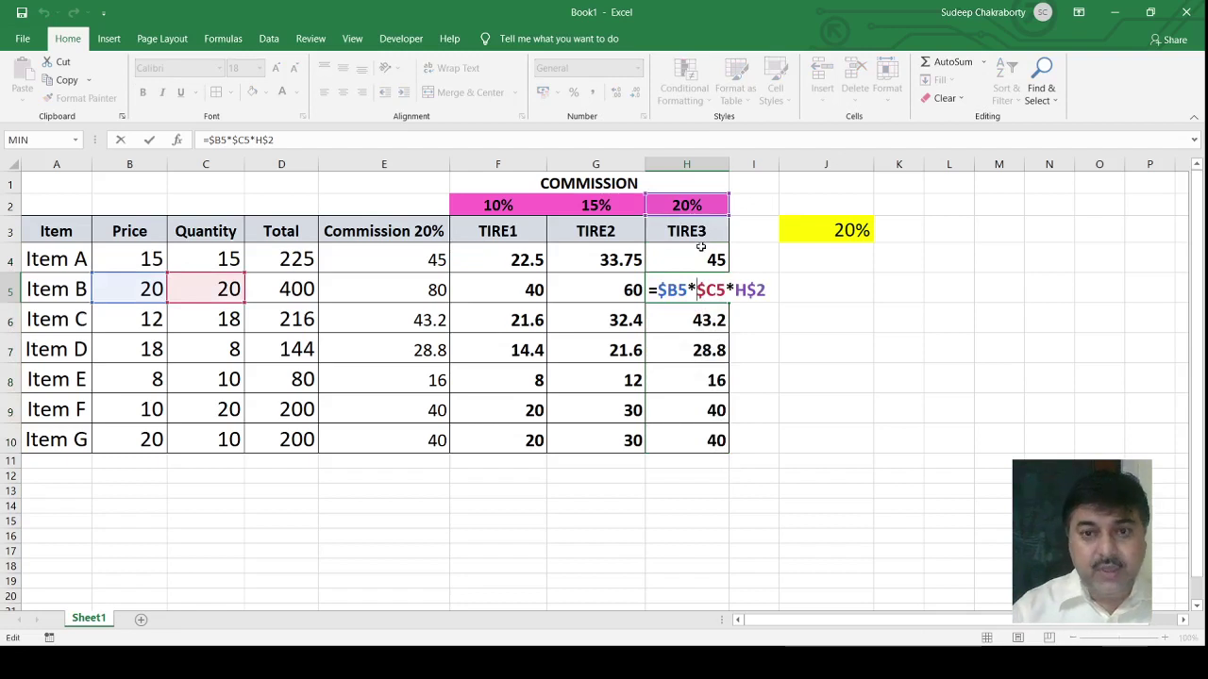
{"action": "key", "text": "Return"}
{"action": "left_click", "coordinate": [618, 293]}
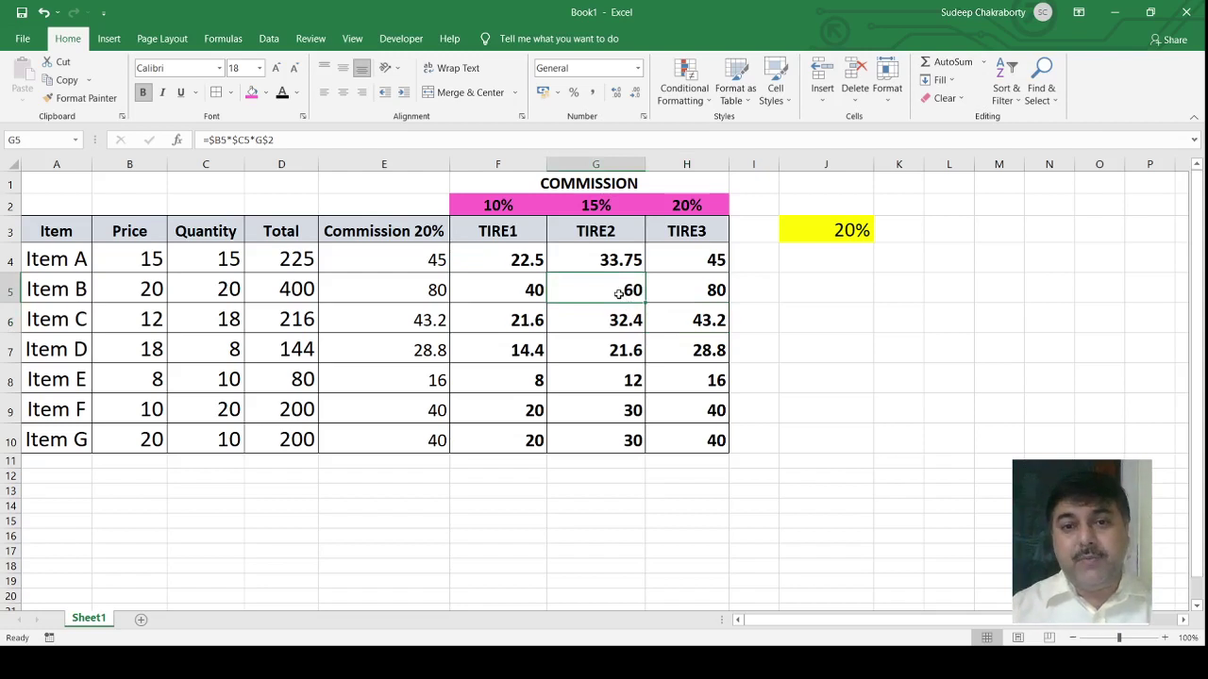
{"action": "double_click", "coordinate": [618, 294]}
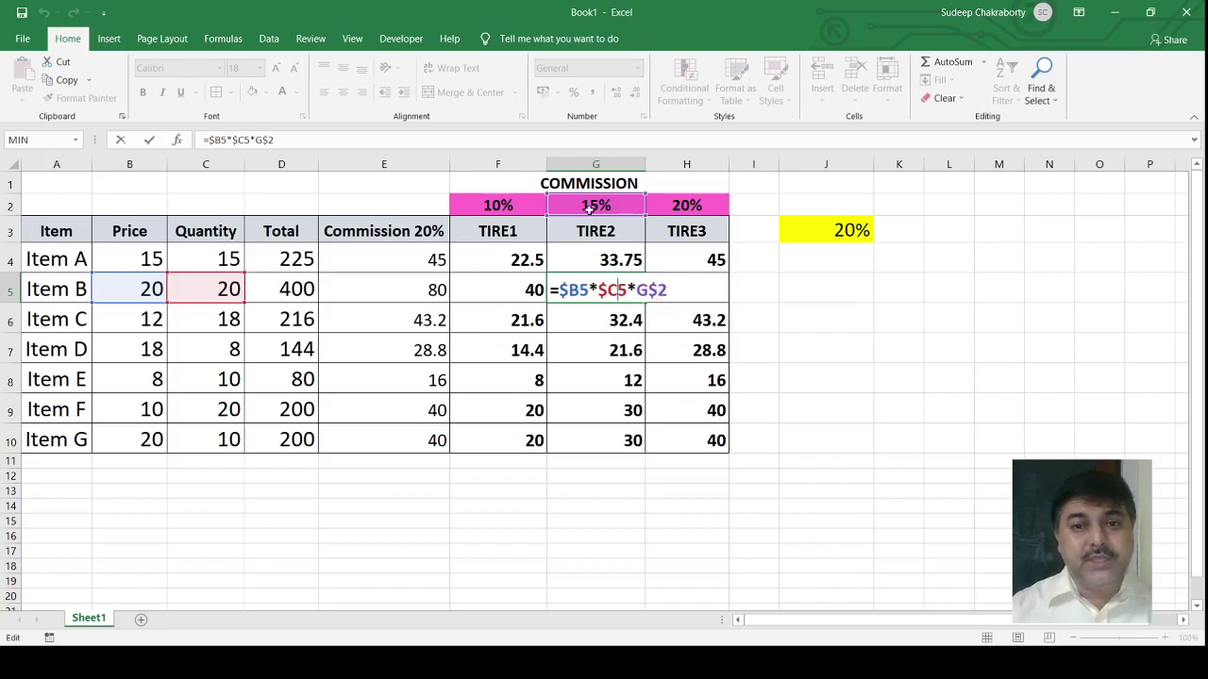
{"action": "key", "text": "Return"}
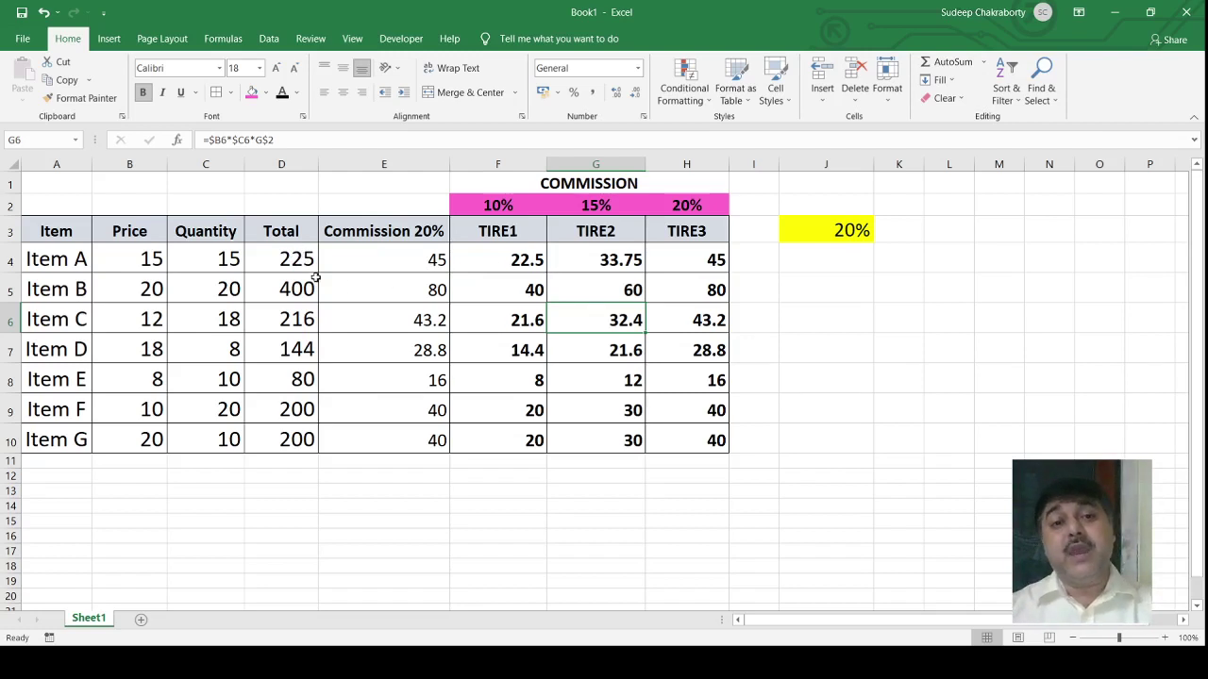
{"action": "left_click", "coordinate": [293, 257]}
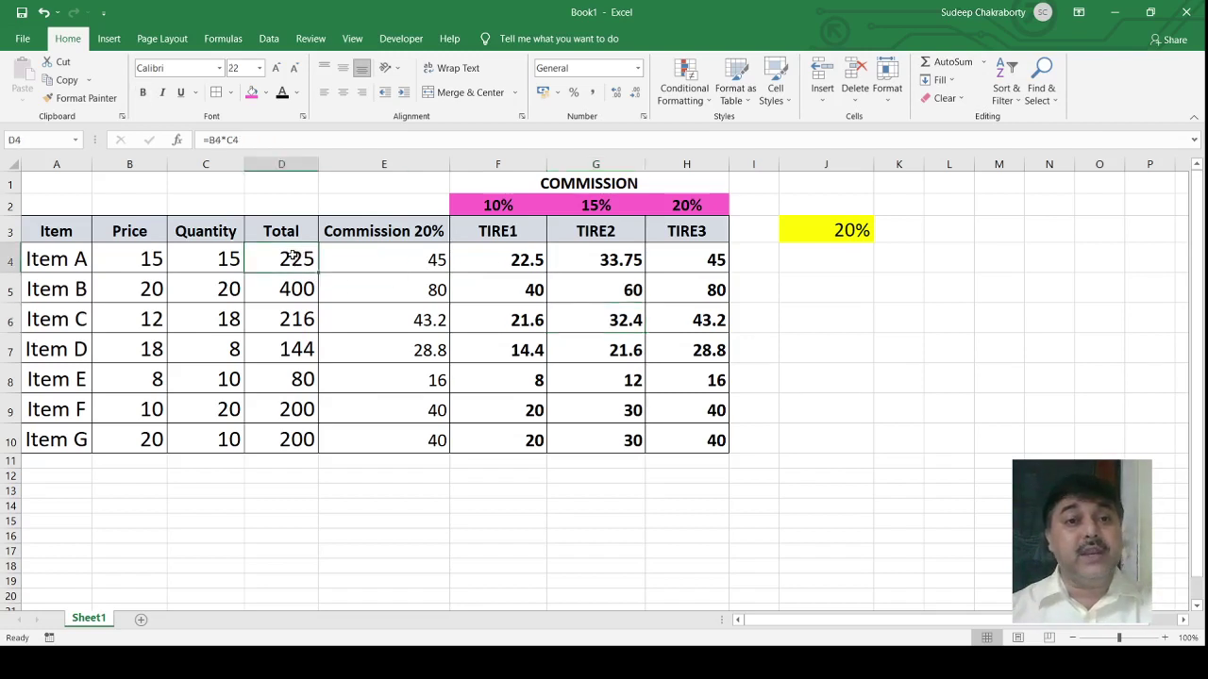
{"action": "double_click", "coordinate": [293, 257]}
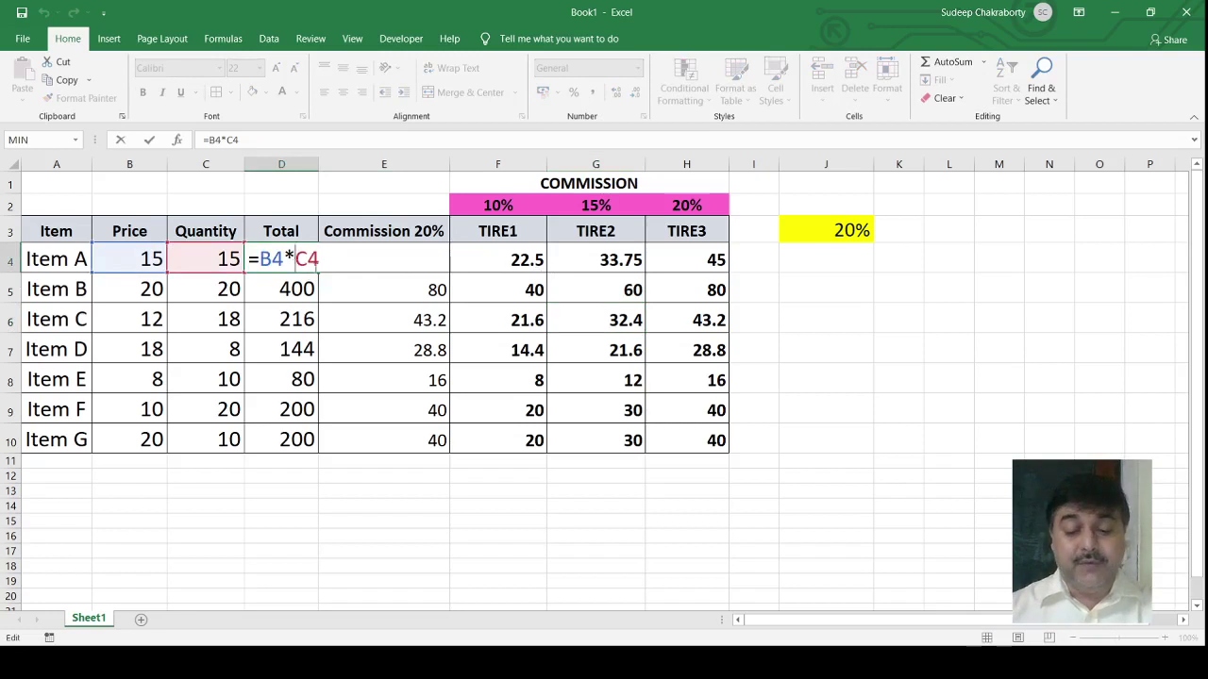
{"action": "key", "text": "Escape"}
{"action": "left_click", "coordinate": [400, 265]}
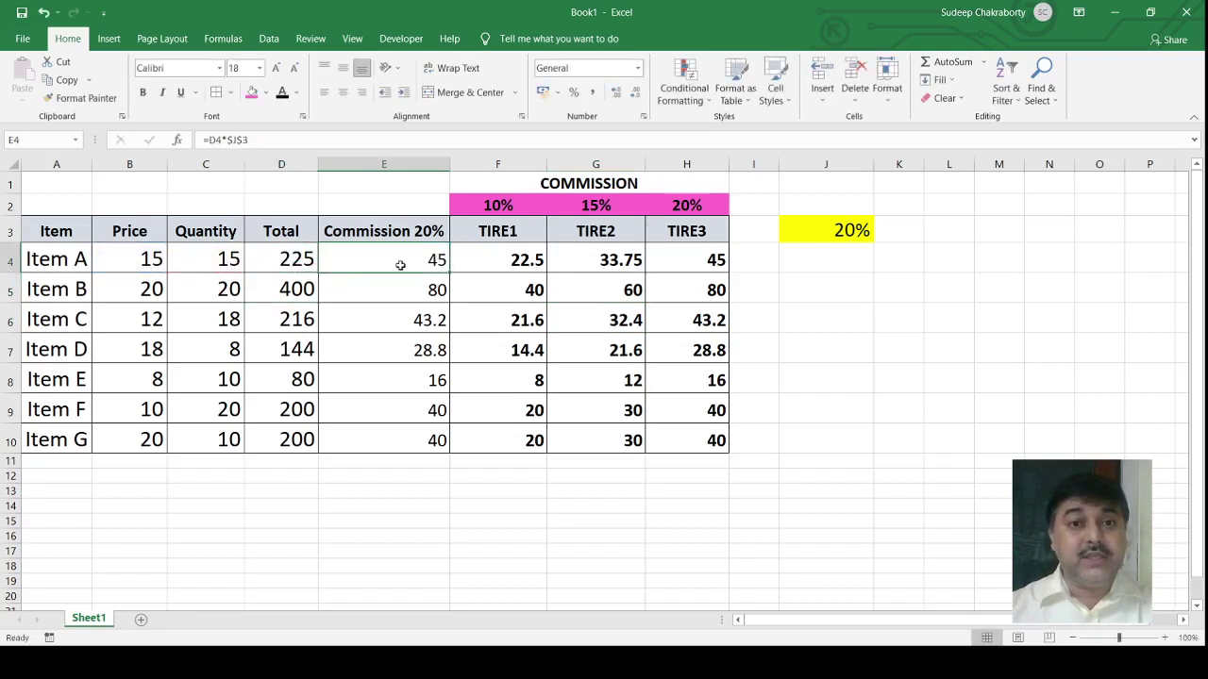
{"action": "double_click", "coordinate": [401, 265]}
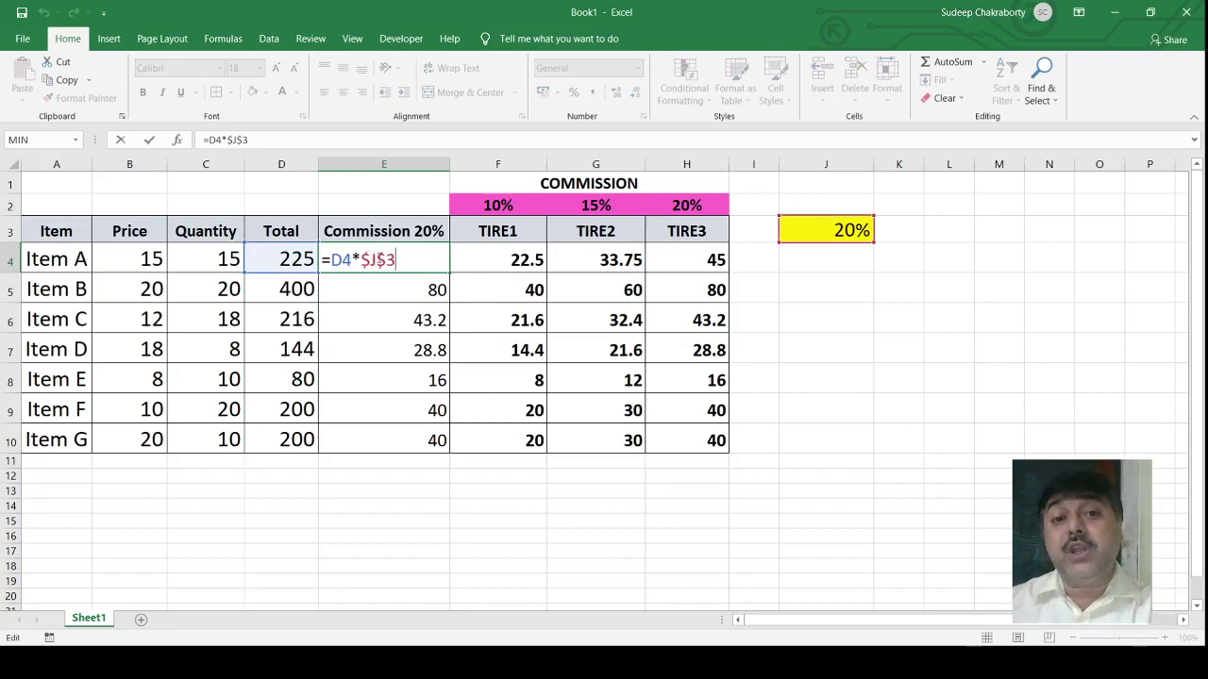
{"action": "left_click", "coordinate": [385, 291]}
{"action": "double_click", "coordinate": [385, 290]}
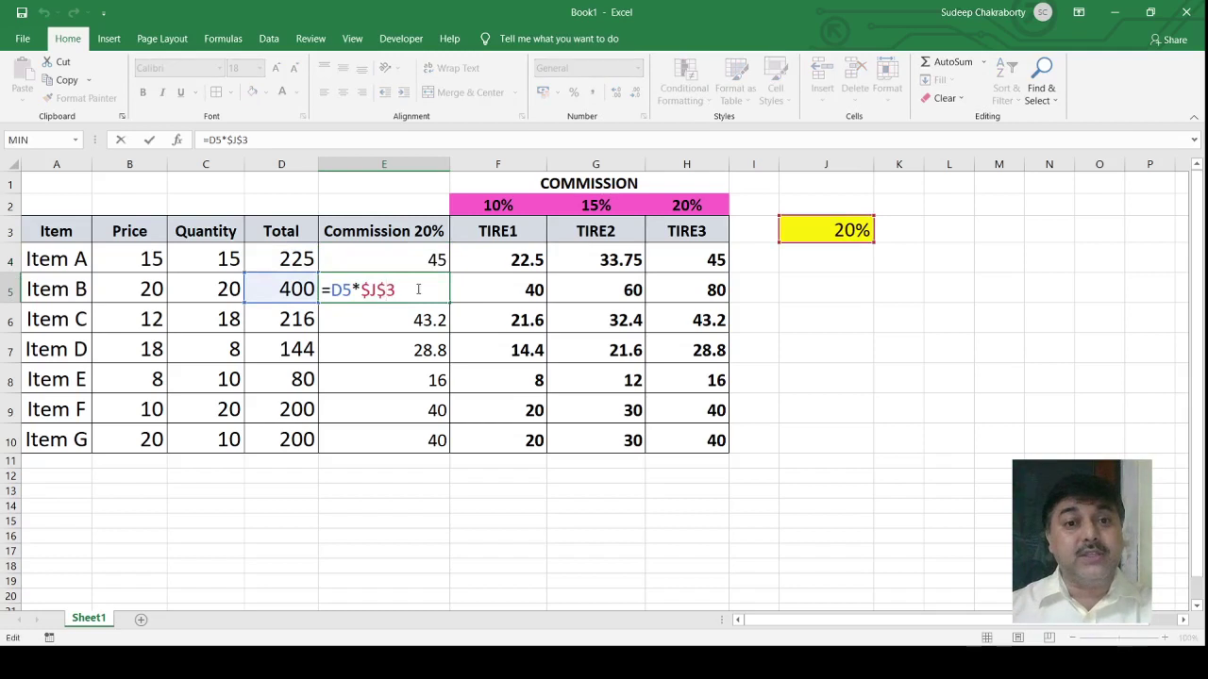
{"action": "key", "text": "Return"}
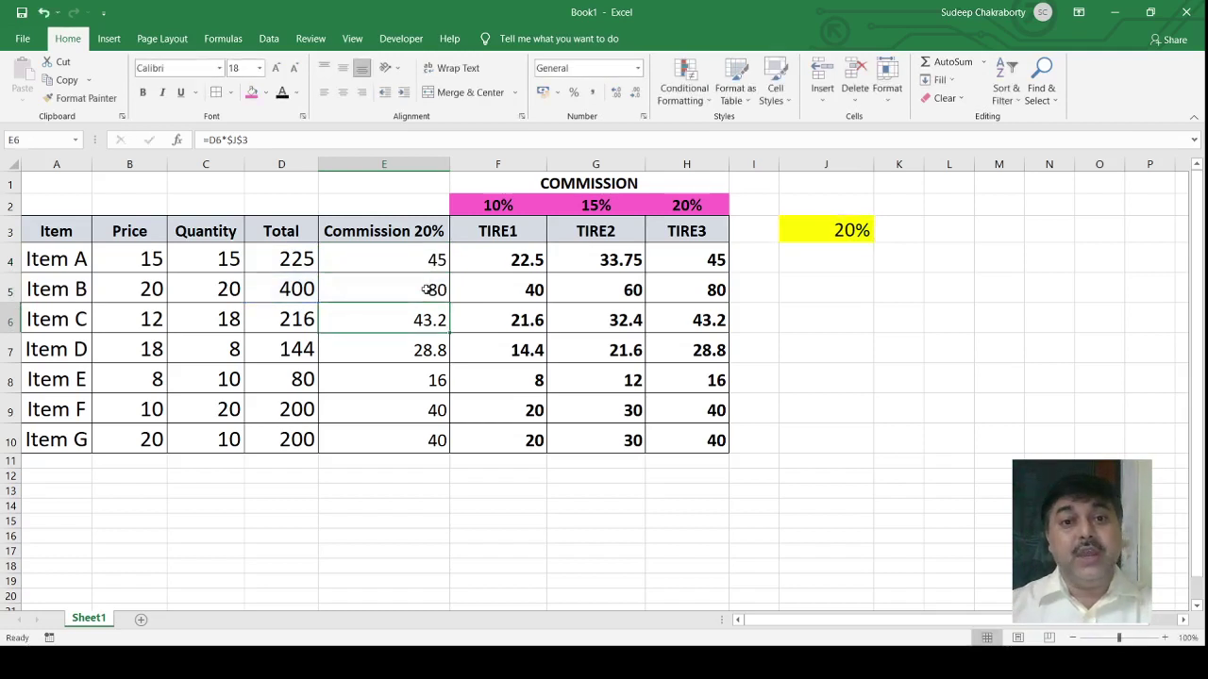
{"action": "double_click", "coordinate": [406, 321]}
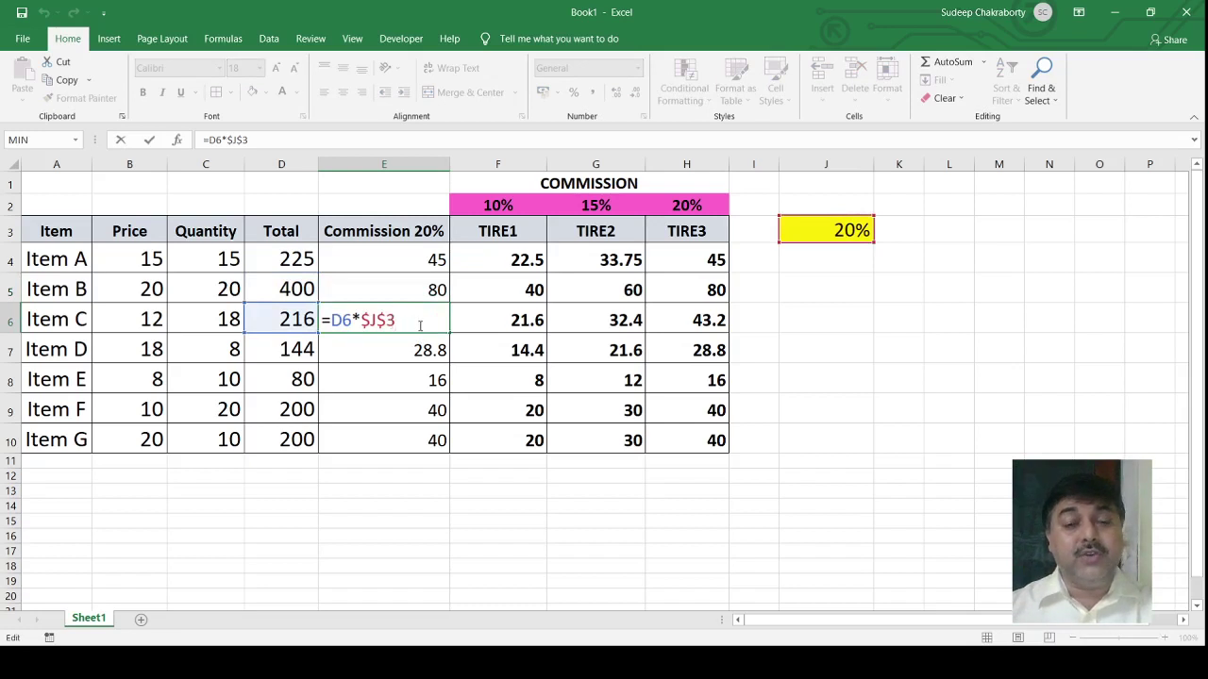
{"action": "key", "text": "Return"}
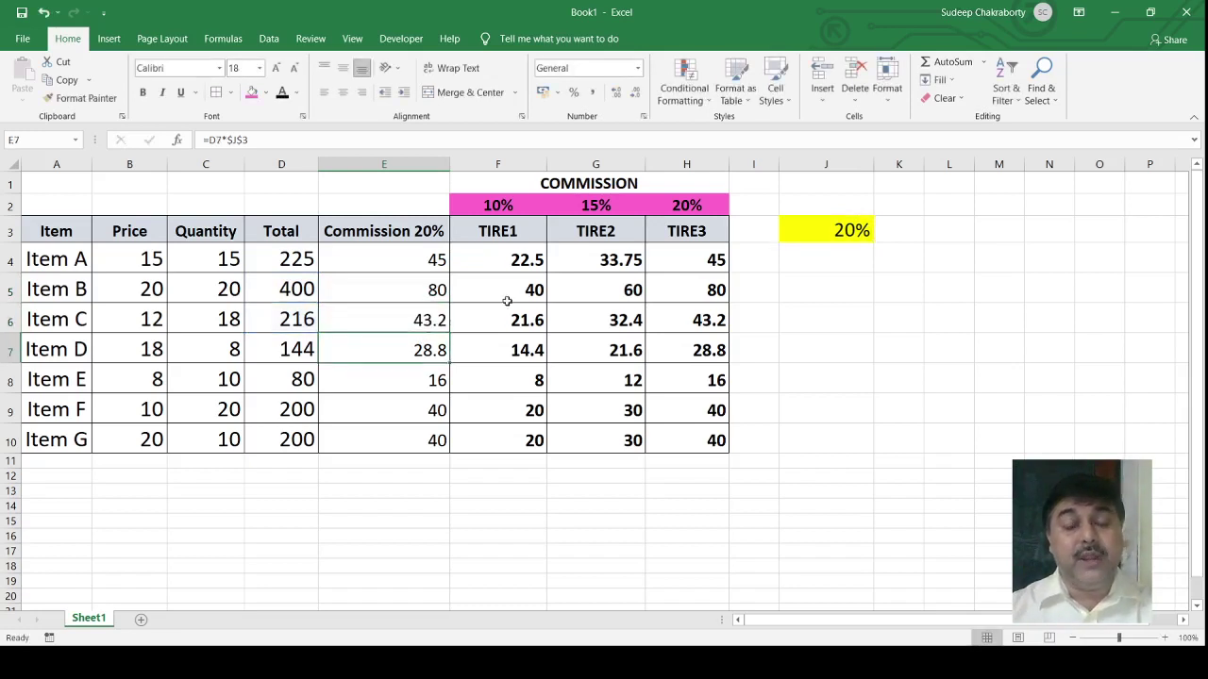
{"action": "double_click", "coordinate": [532, 265]}
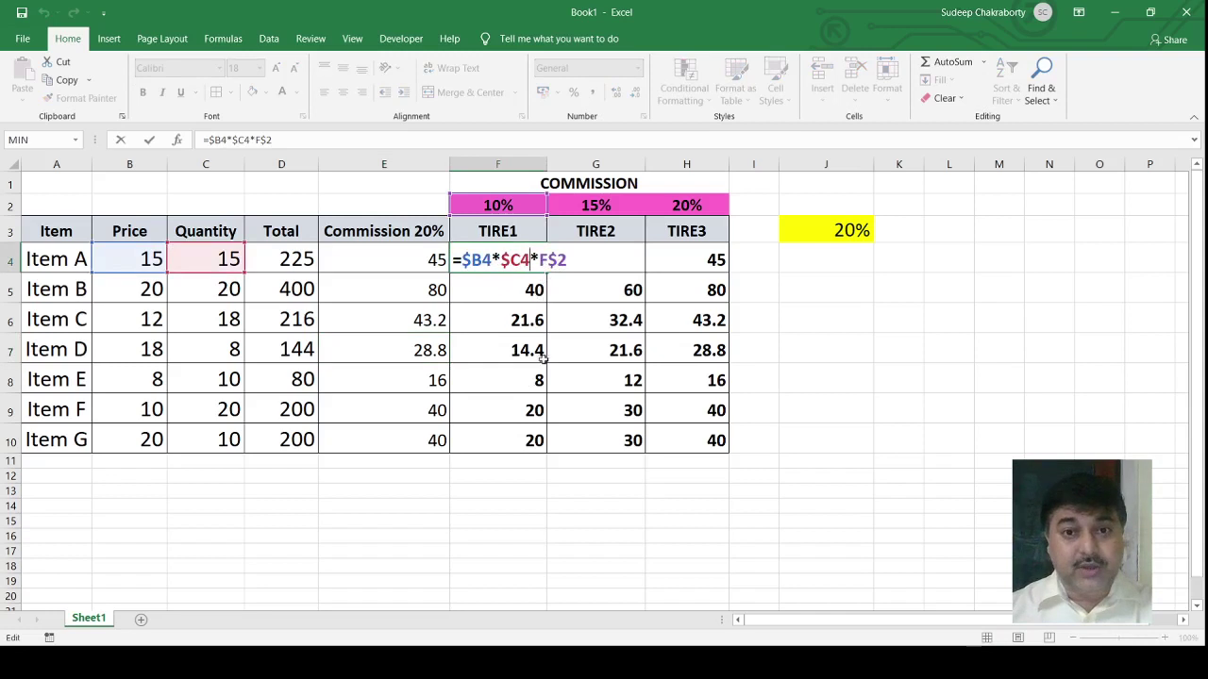
{"action": "key", "text": "Return"}
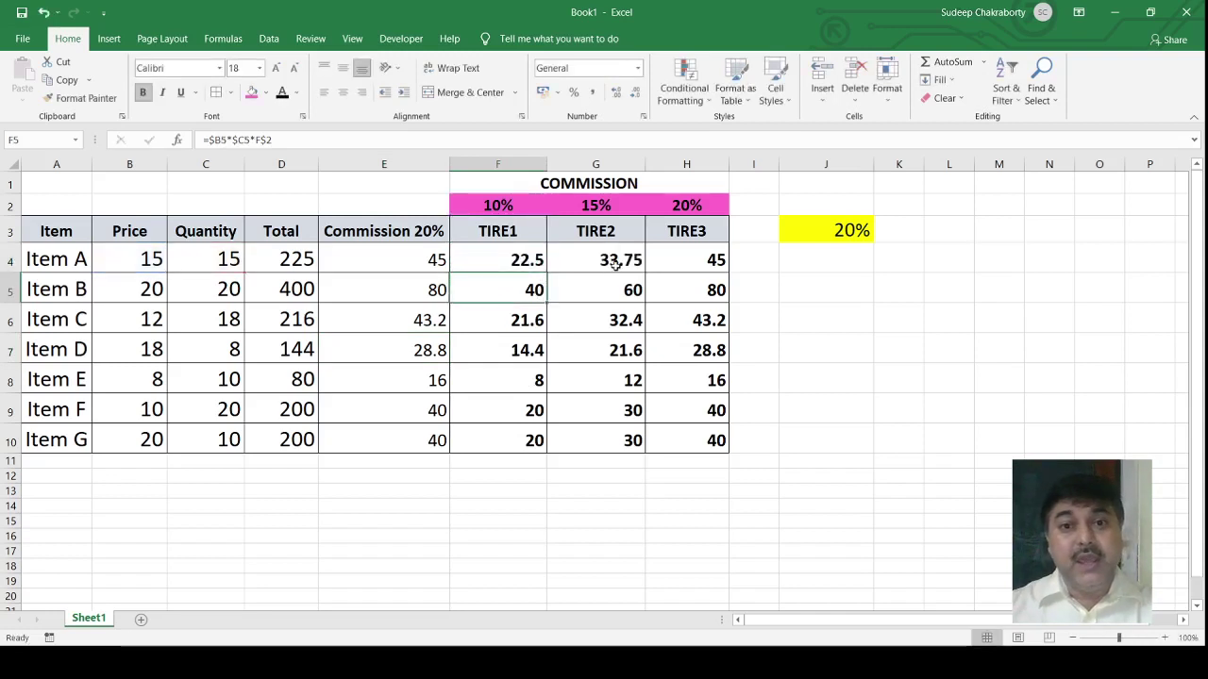
{"action": "double_click", "coordinate": [630, 260]}
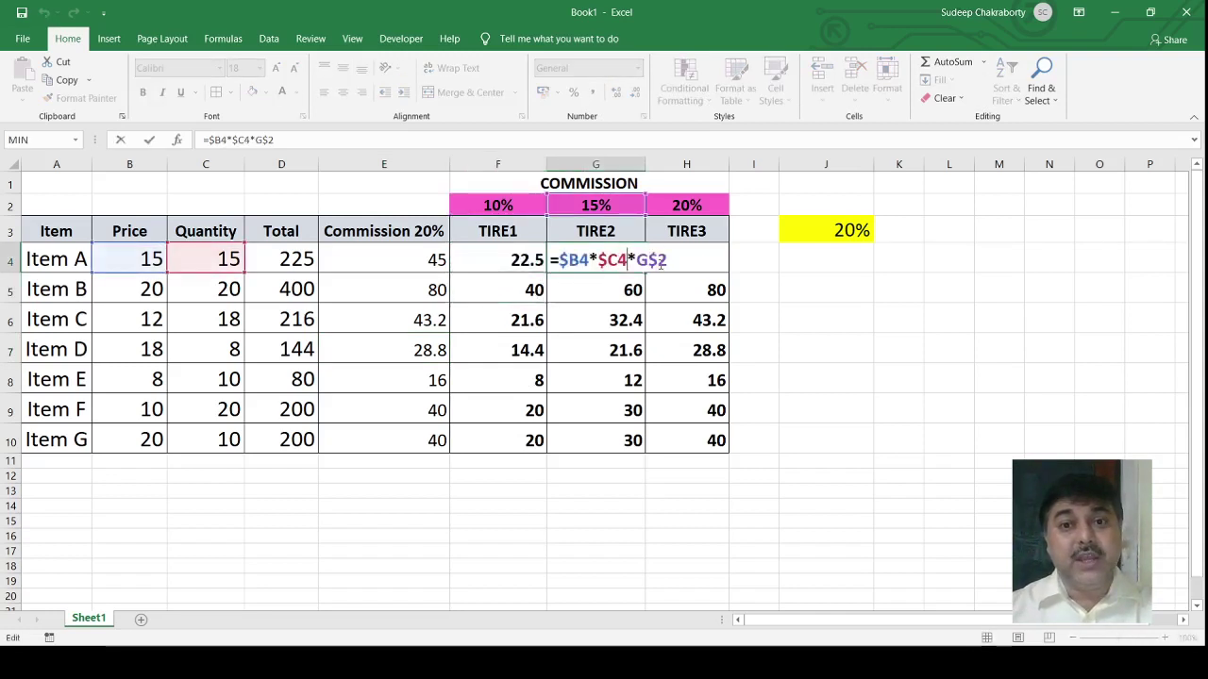
{"action": "key", "text": "Return"}
{"action": "double_click", "coordinate": [696, 261]}
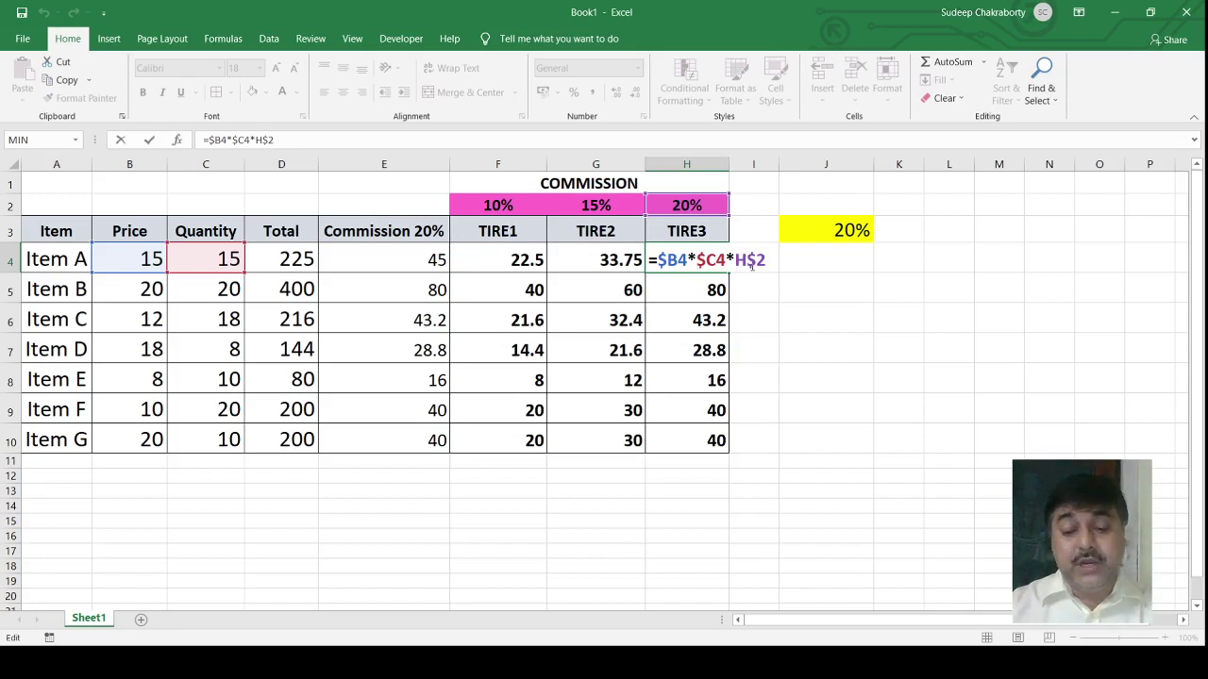
{"action": "key", "text": "Return"}
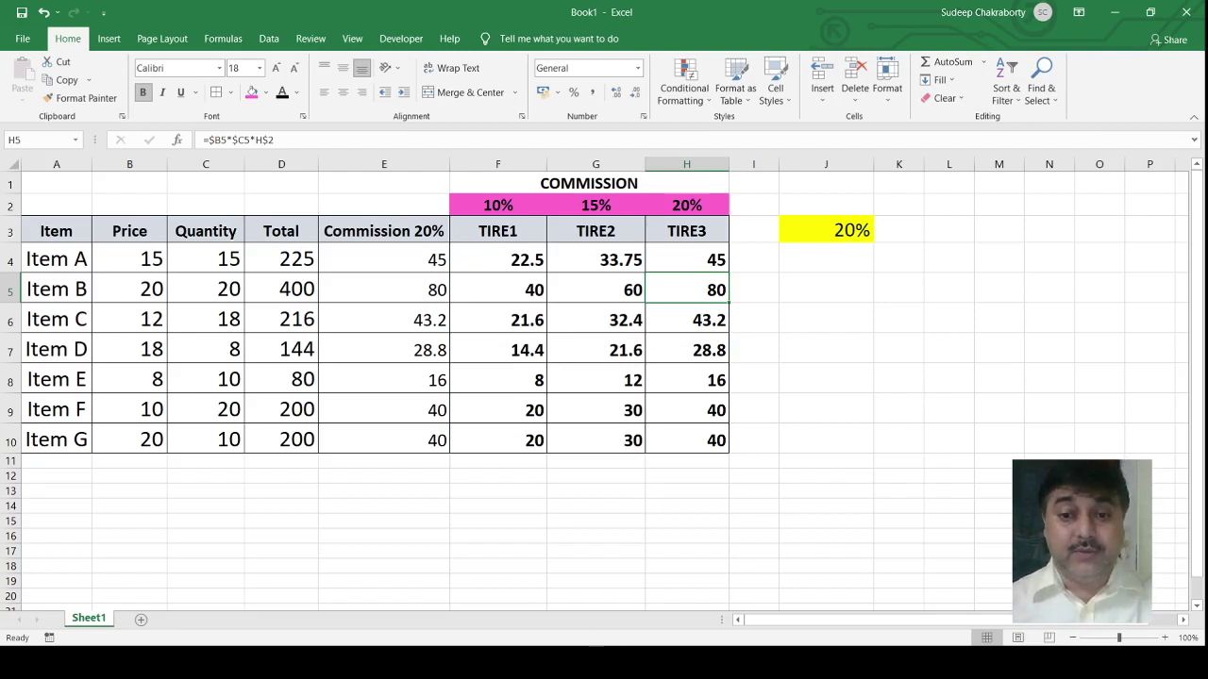
{"action": "key", "text": "alt+Tab"}
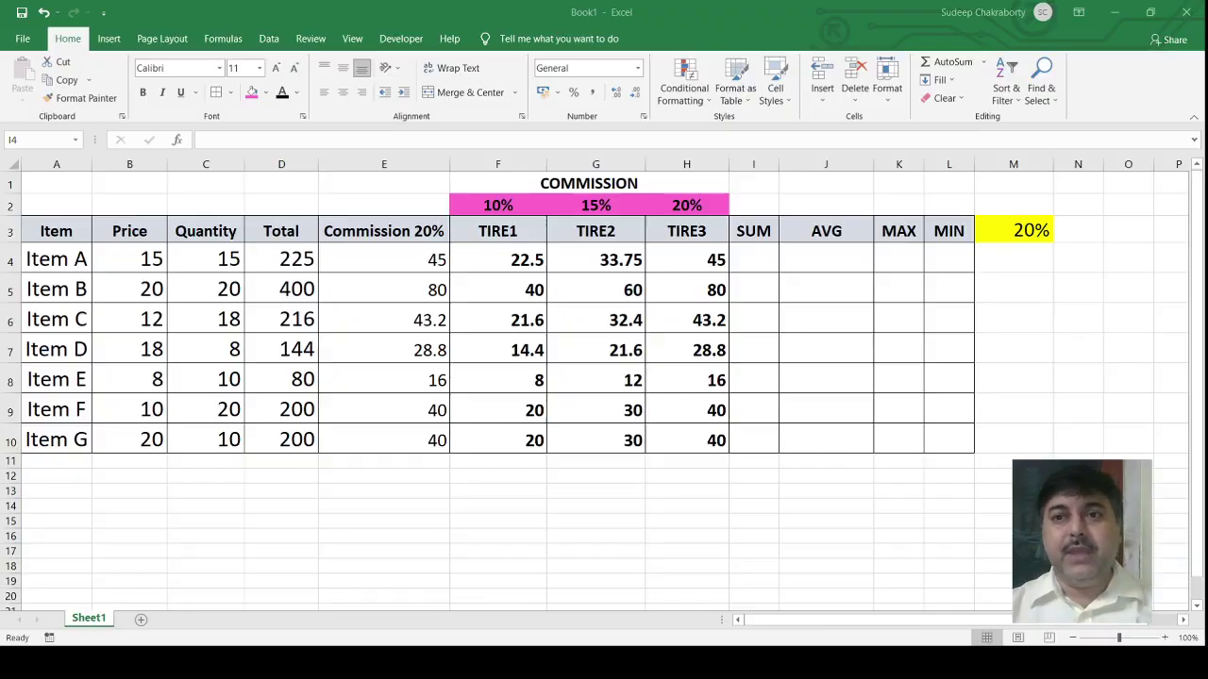
Step: Set the empty SUM-to-MIN cells I4:L10 to font size 16, then begin a formula in I4
{"action": "left_click_drag", "start_coordinate": [753, 259], "coordinate": [948, 440]}
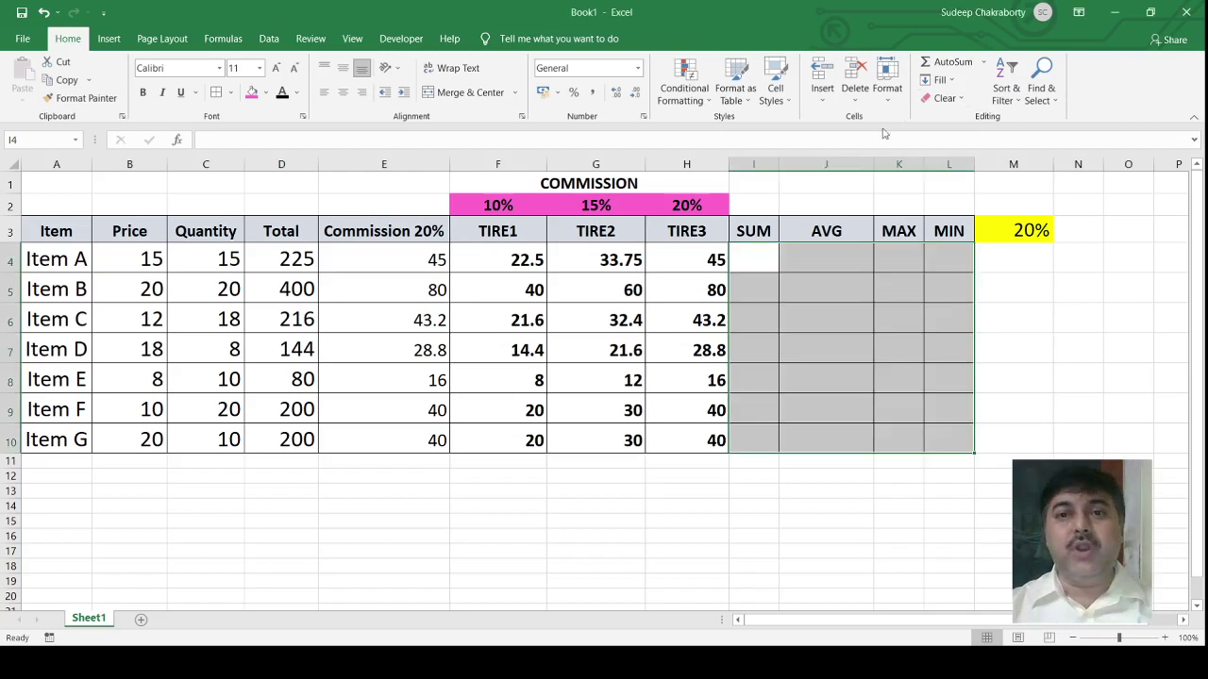
{"action": "left_click", "coordinate": [758, 252]}
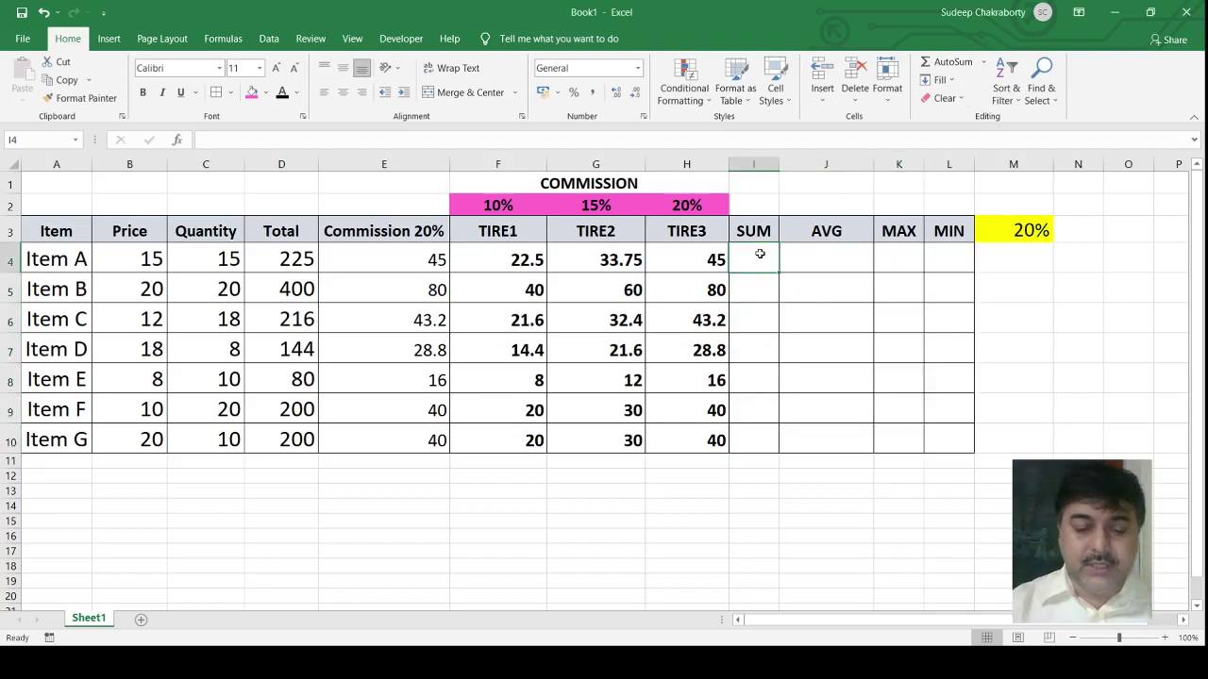
{"action": "type", "text": "="}
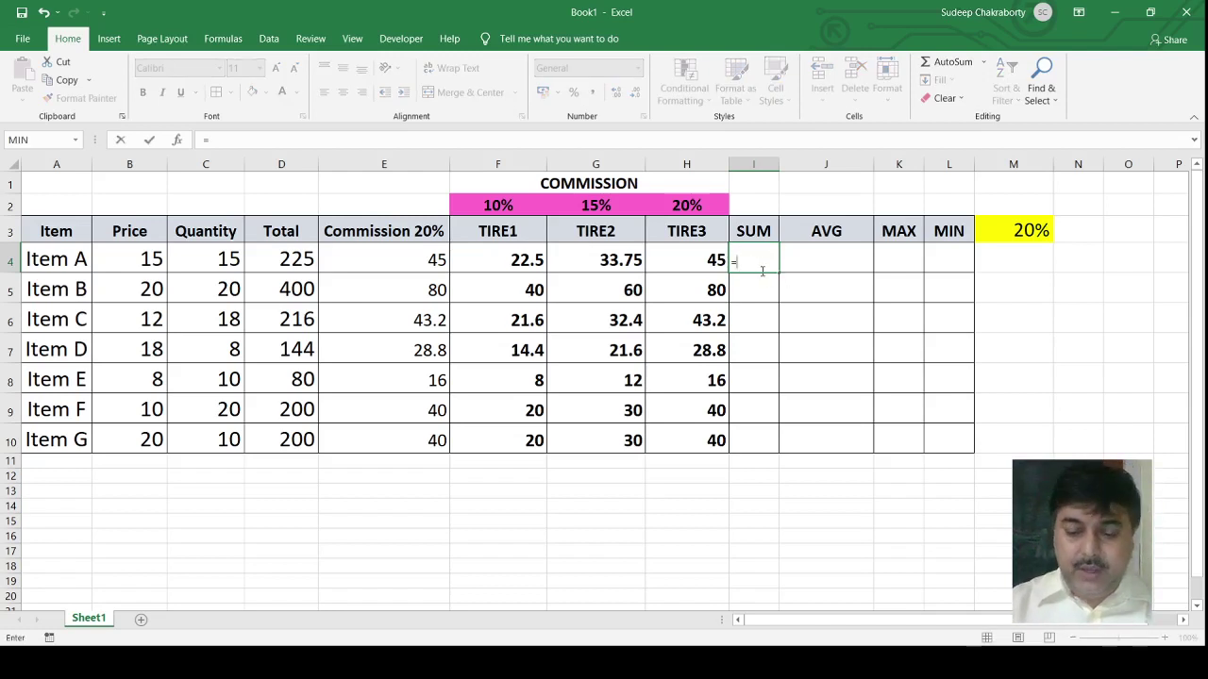
{"action": "key", "text": "Escape"}
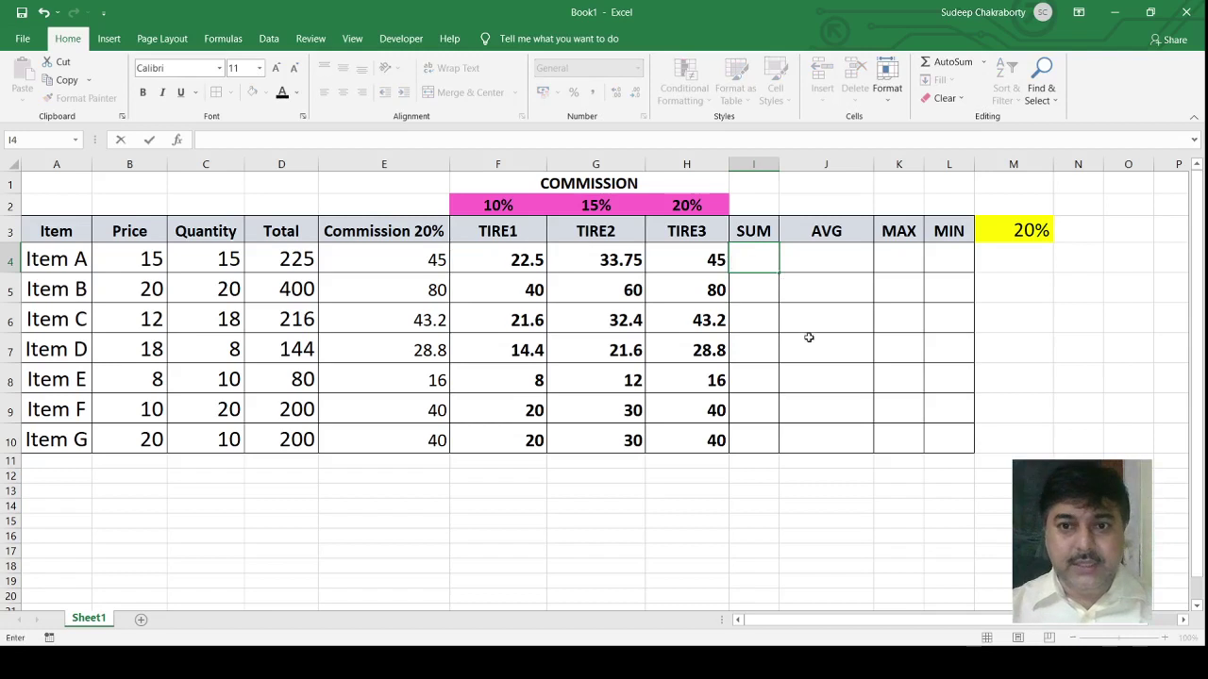
{"action": "mouse_move", "coordinate": [758, 253]}
{"action": "left_mouse_down"}
{"action": "mouse_move", "coordinate": [950, 398]}
{"action": "mouse_move", "coordinate": [947, 441]}
{"action": "left_mouse_up"}
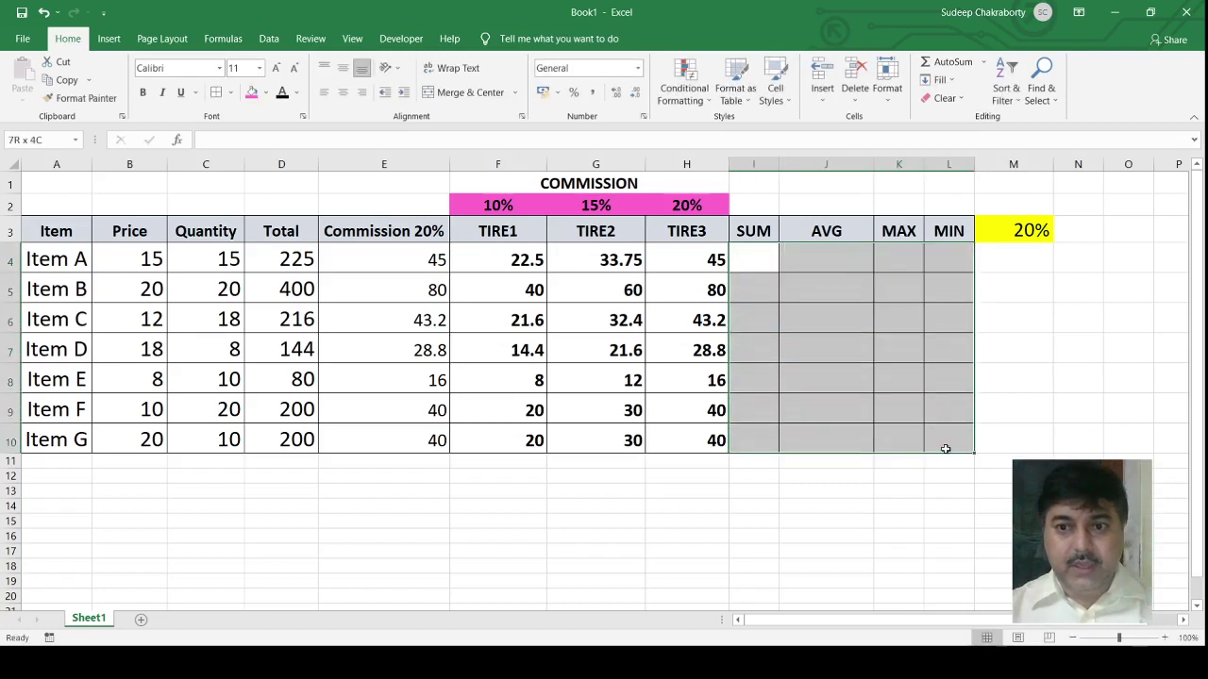
{"action": "left_click", "coordinate": [241, 68]}
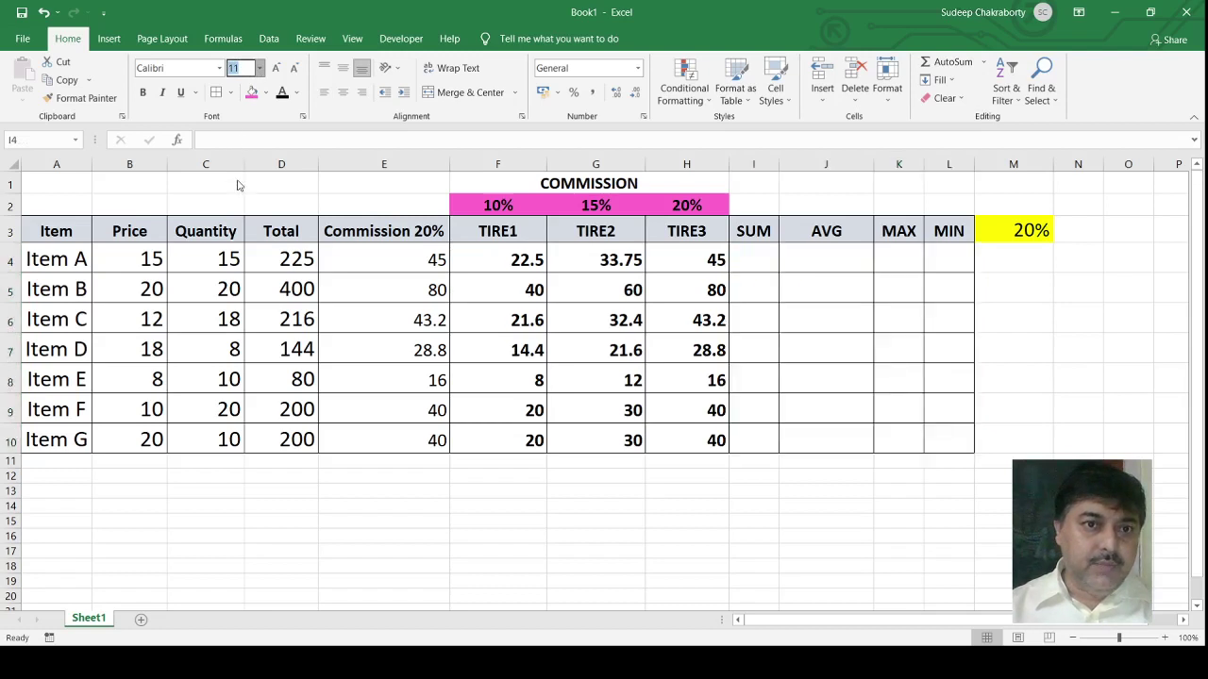
{"action": "type", "text": "16"}
{"action": "key", "text": "Return"}
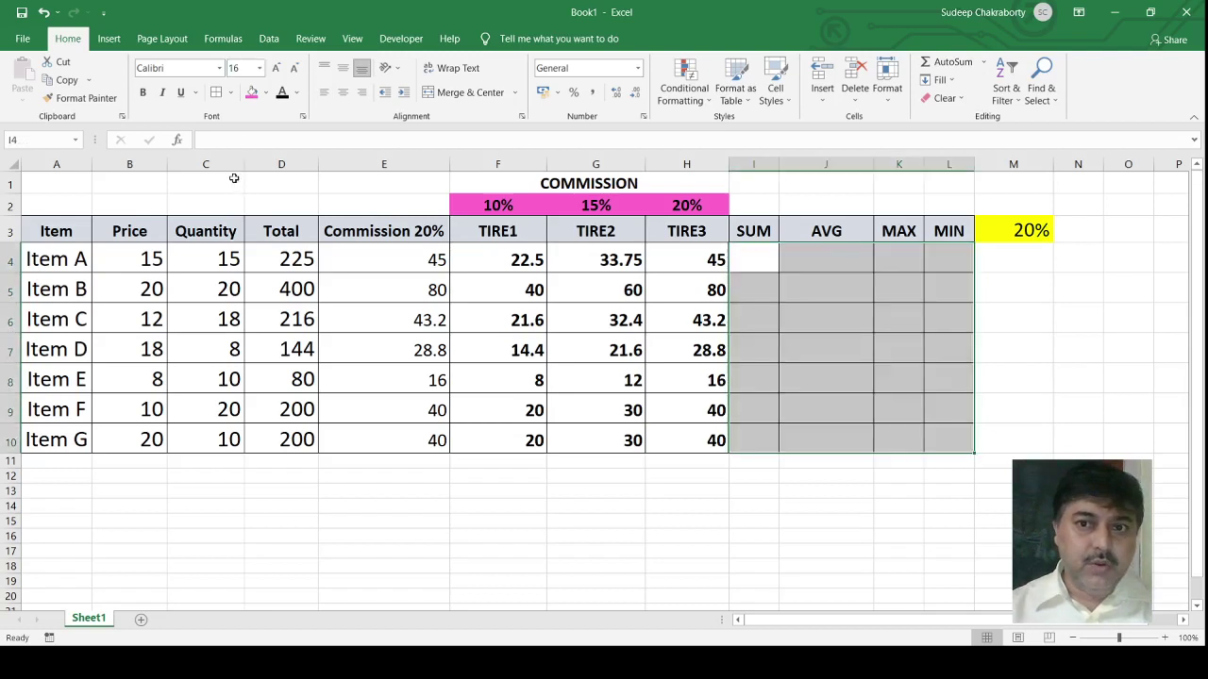
{"action": "left_click", "coordinate": [758, 263]}
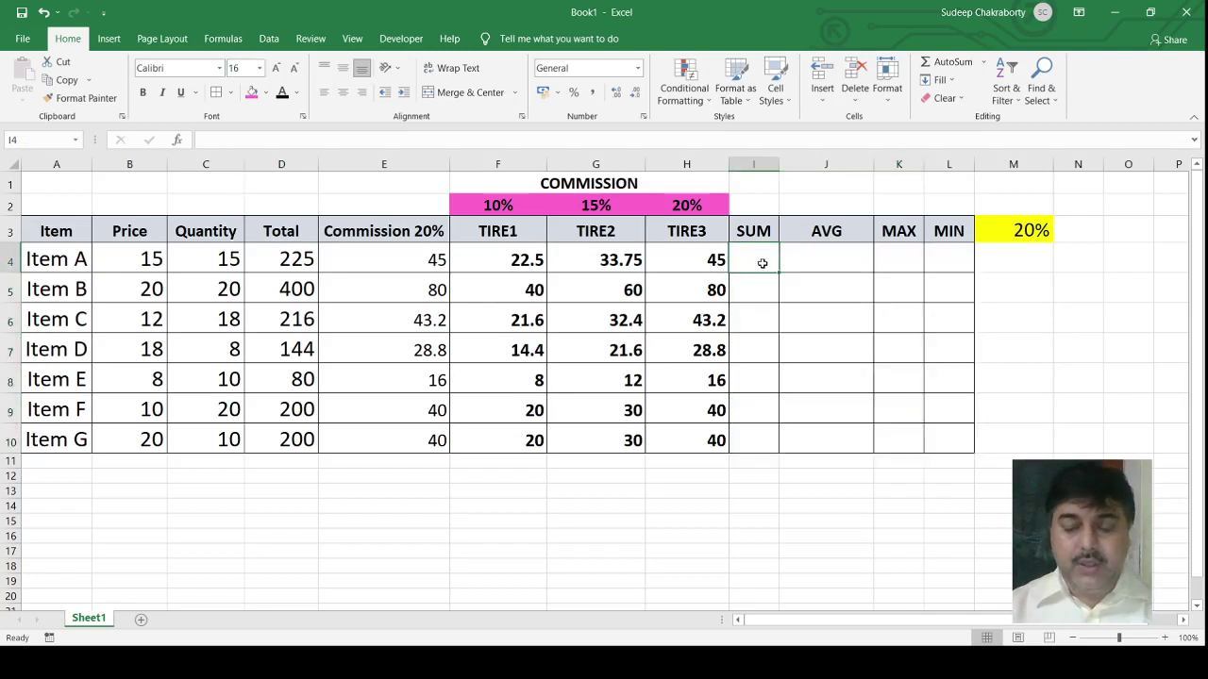
{"action": "type", "text": "="}
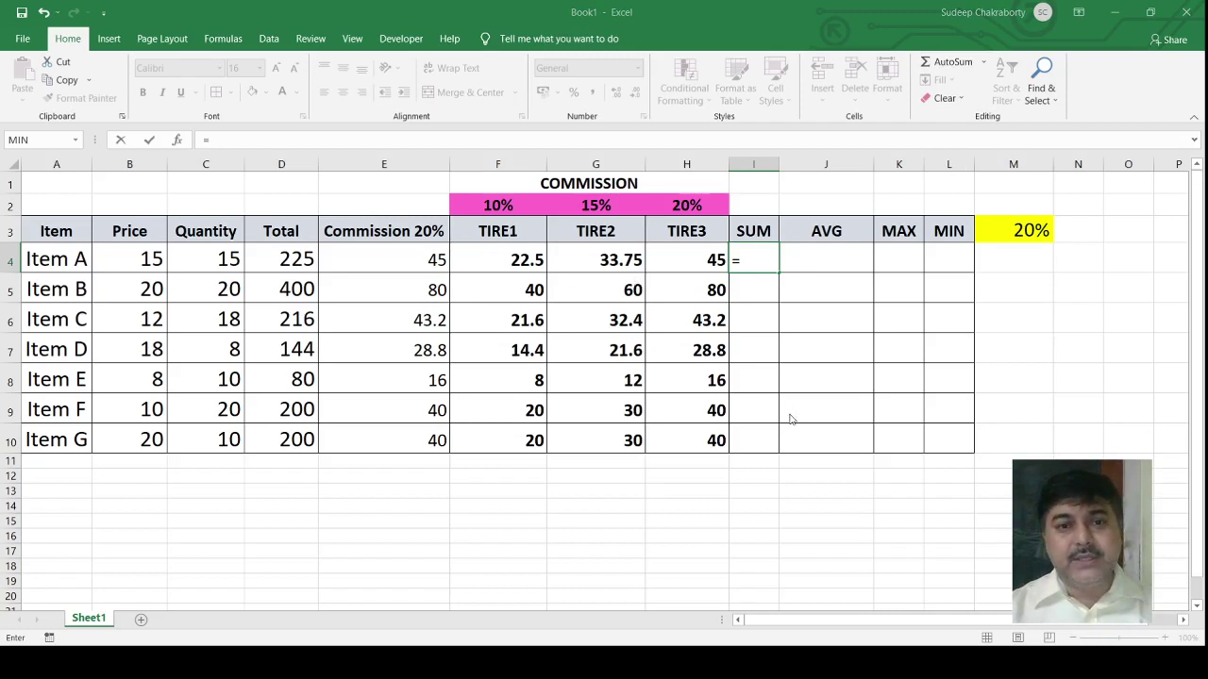
Step: Enter =SUM(B4:C4) in I4 to add Item A's price and quantity, giving 30
{"action": "type", "text": "SUM(B4:H4)"}
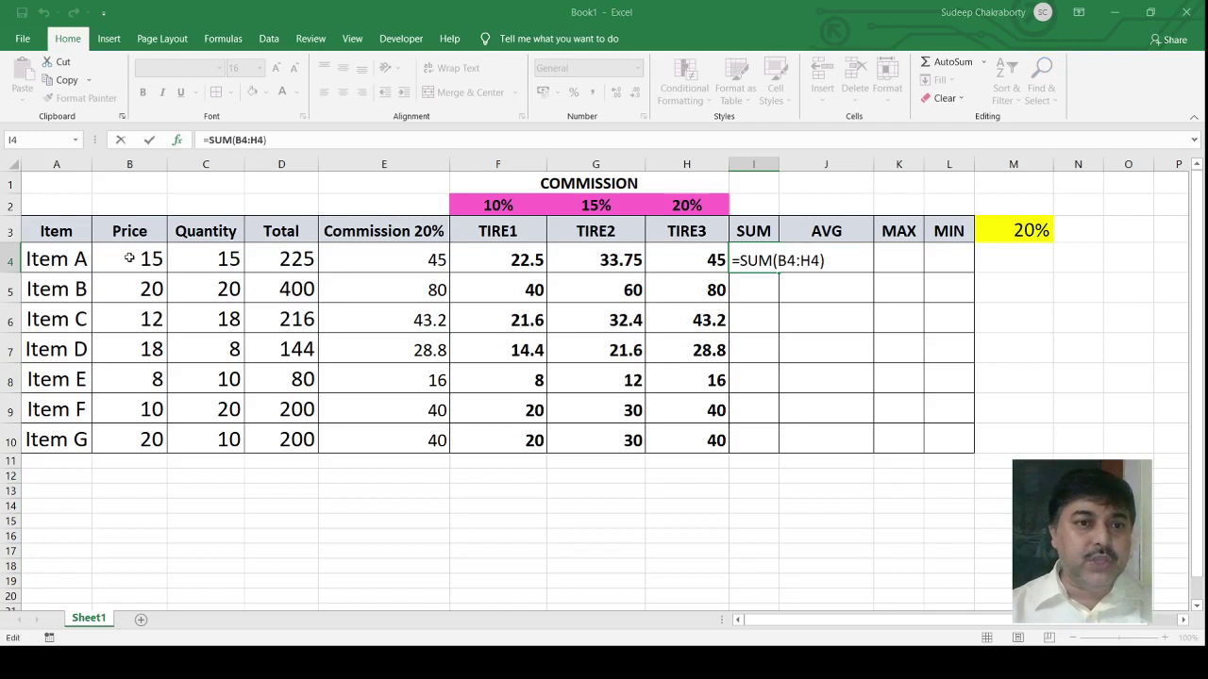
{"action": "left_click", "coordinate": [130, 258]}
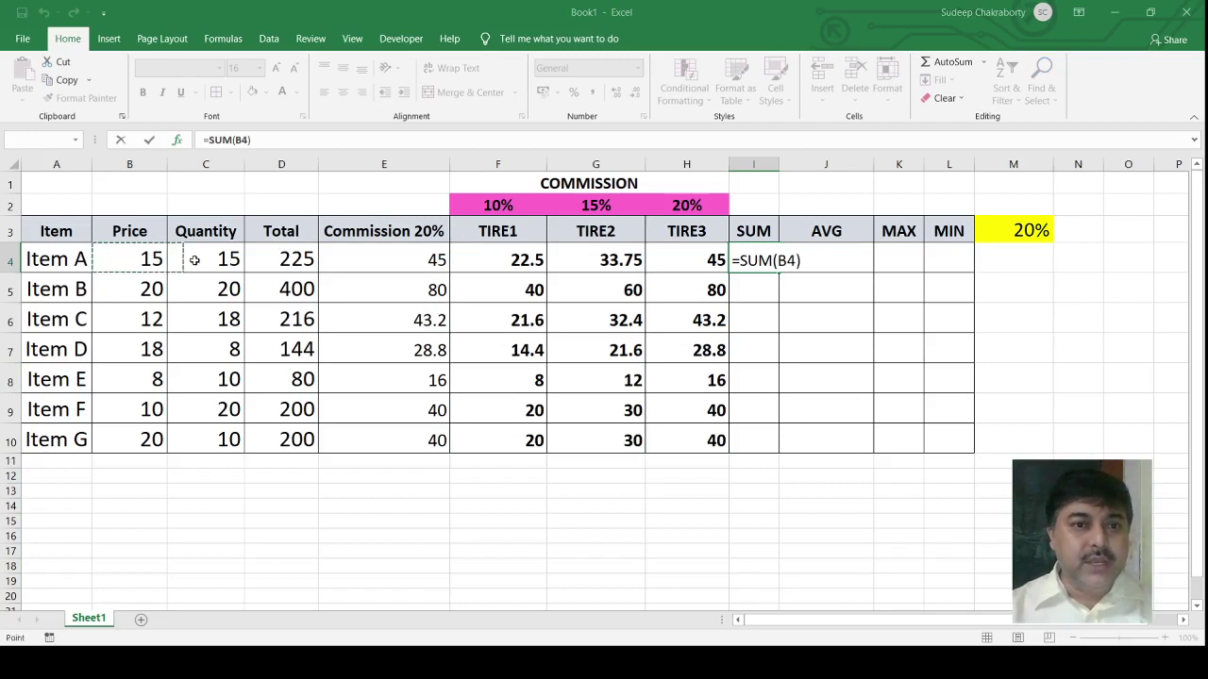
{"action": "left_click_drag", "start_coordinate": [129, 258], "coordinate": [200, 262]}
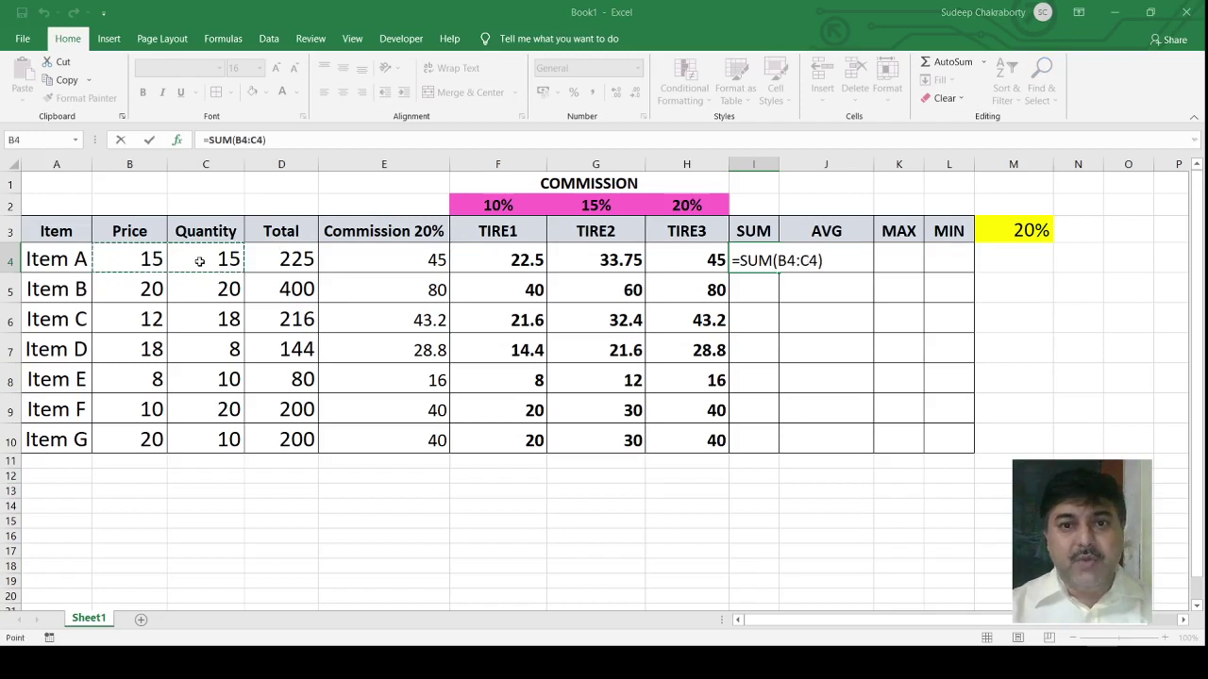
{"action": "key", "text": "F2"}
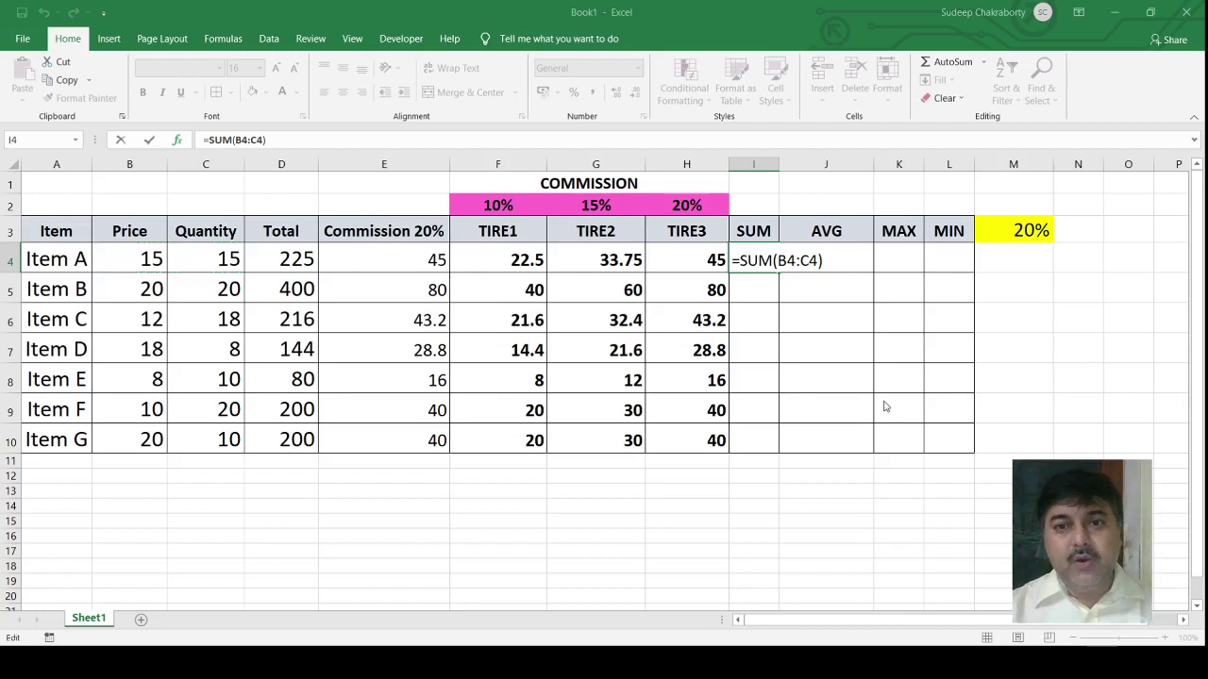
{"action": "key", "text": "Return"}
Step: Bold cells I4:L10 and fill the SUM formula down to Item G in I10
{"action": "left_click", "coordinate": [765, 266]}
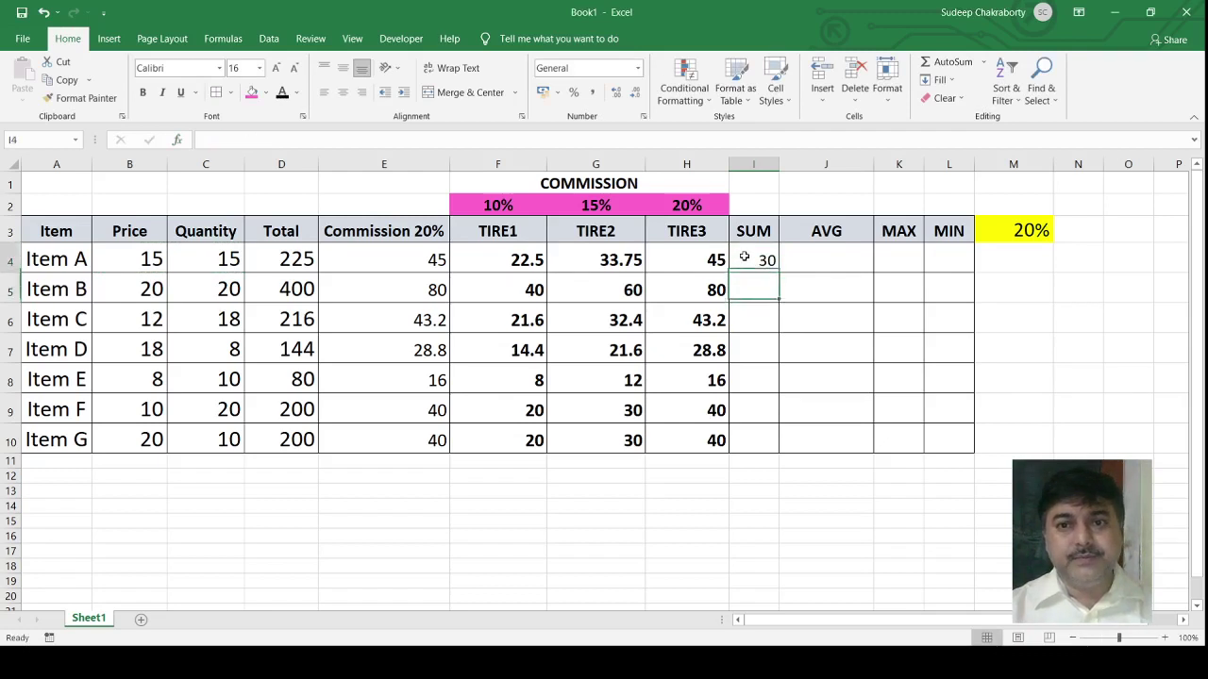
{"action": "mouse_move", "coordinate": [764, 261]}
{"action": "left_mouse_down"}
{"action": "mouse_move", "coordinate": [911, 313]}
{"action": "mouse_move", "coordinate": [942, 440]}
{"action": "left_mouse_up"}
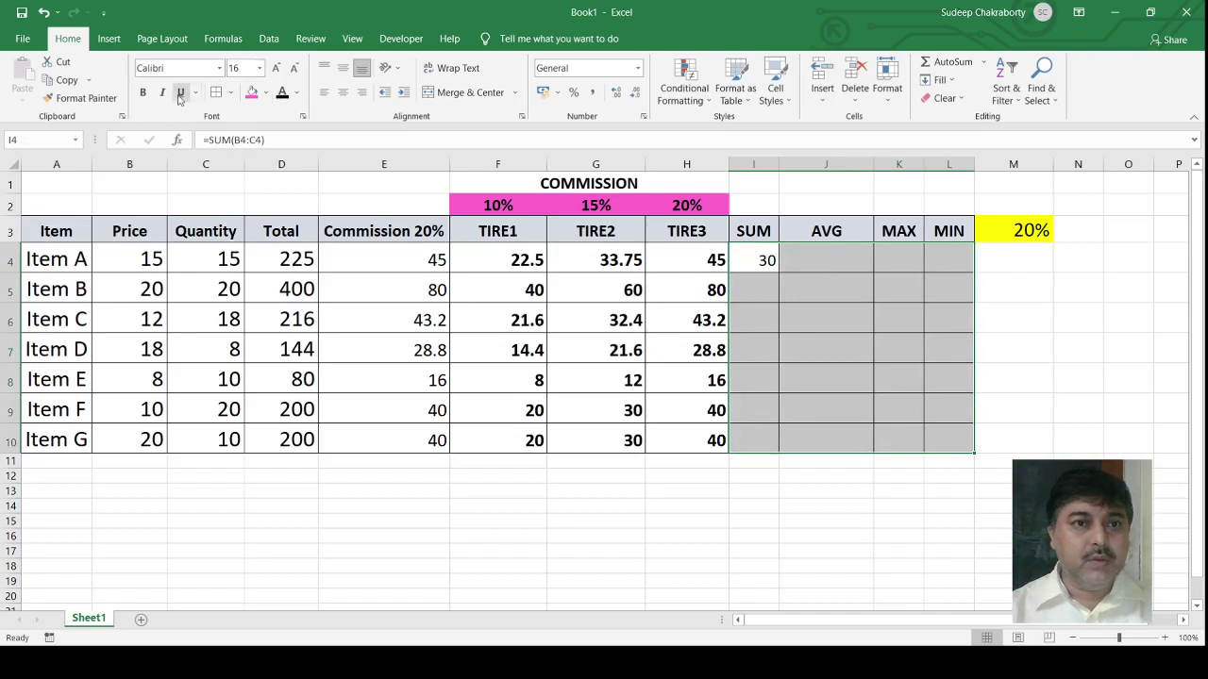
{"action": "left_click", "coordinate": [143, 93]}
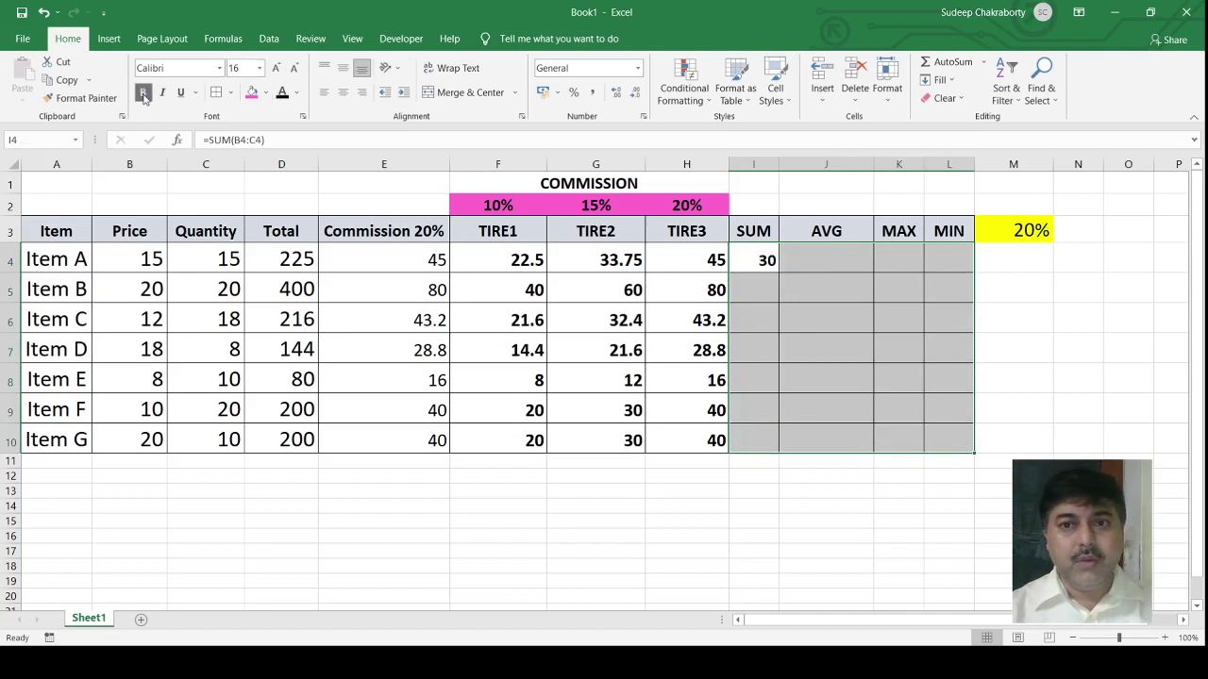
{"action": "left_click", "coordinate": [760, 262]}
{"action": "left_click_drag", "start_coordinate": [778, 275], "coordinate": [769, 439]}
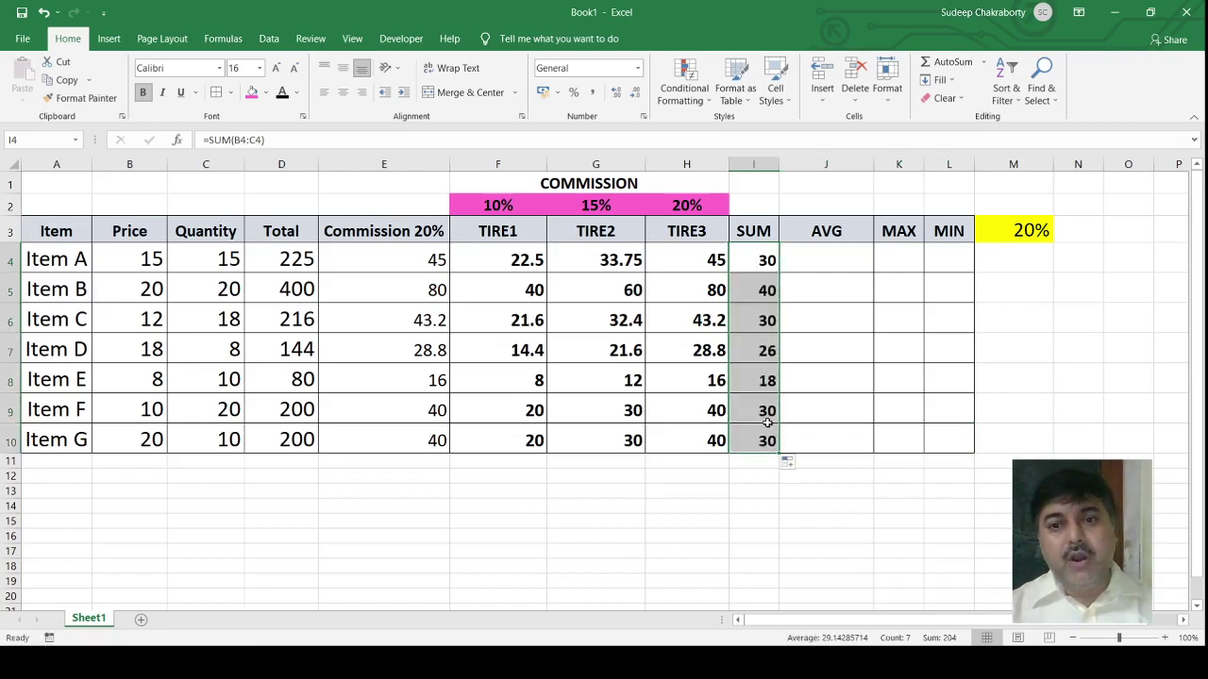
{"action": "left_click", "coordinate": [770, 440]}
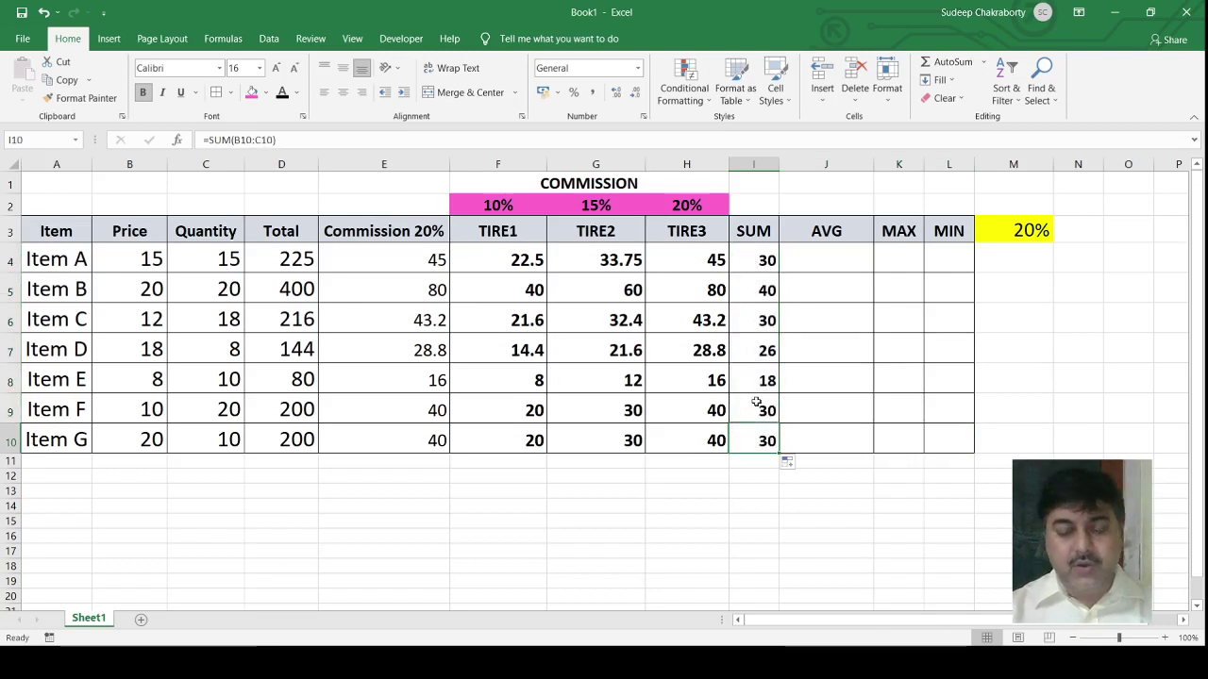
Step: Clear I10 and re-enter =SUM(B10:C10) for Item G, showing 30
{"action": "key", "text": "Delete"}
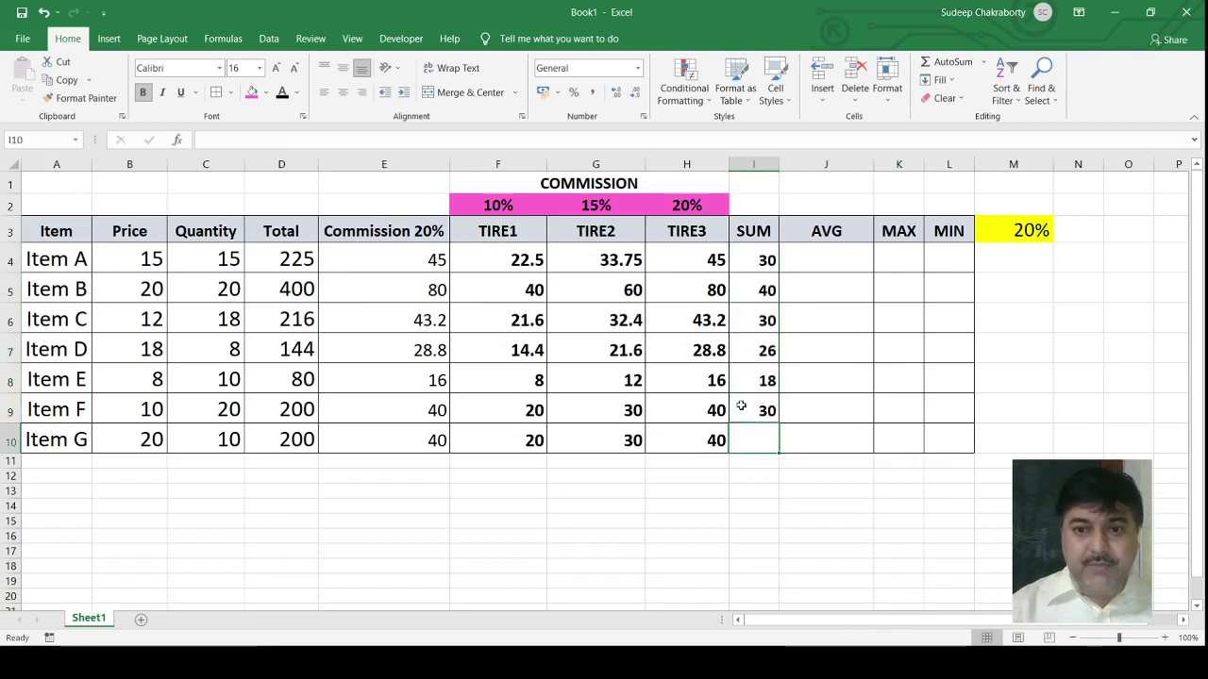
{"action": "type", "text": "="}
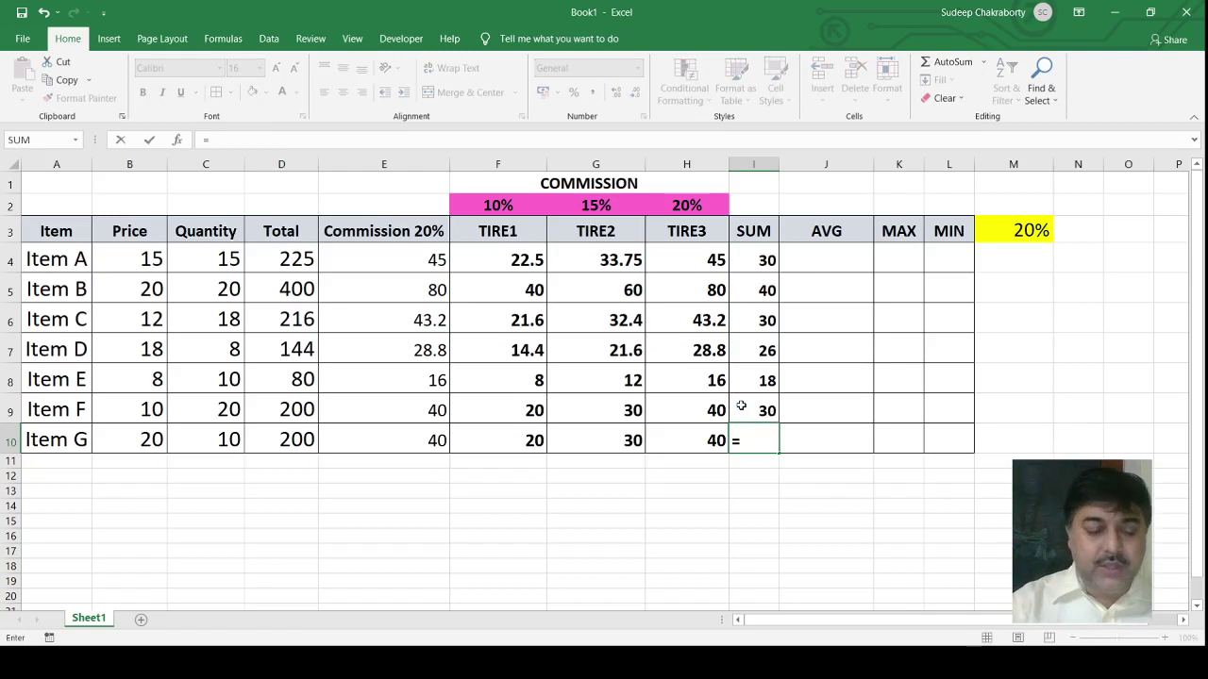
{"action": "type", "text": "S"}
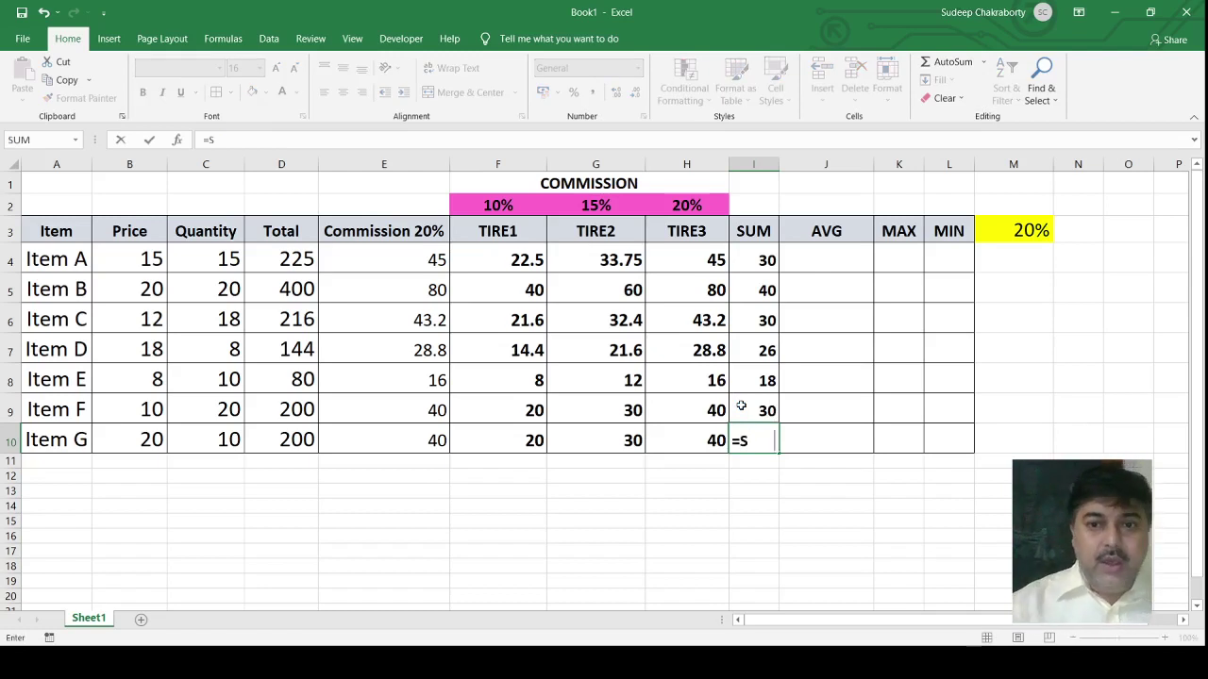
{"action": "type", "text": "UM"}
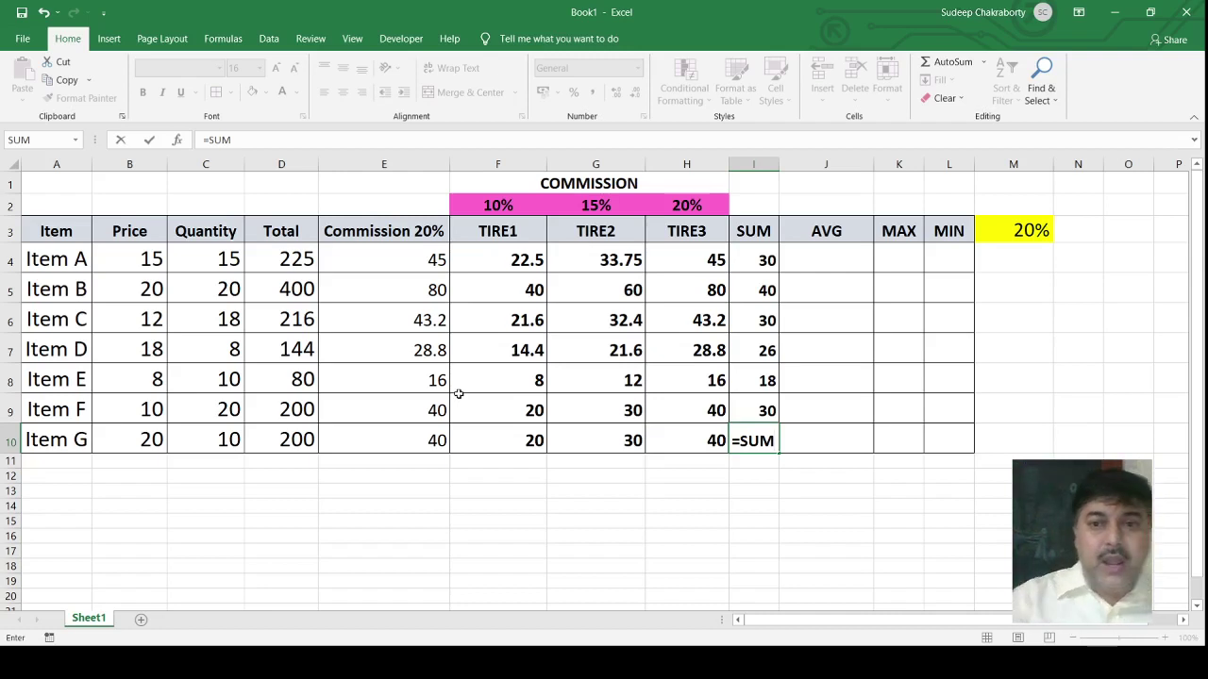
{"action": "type", "text": "("}
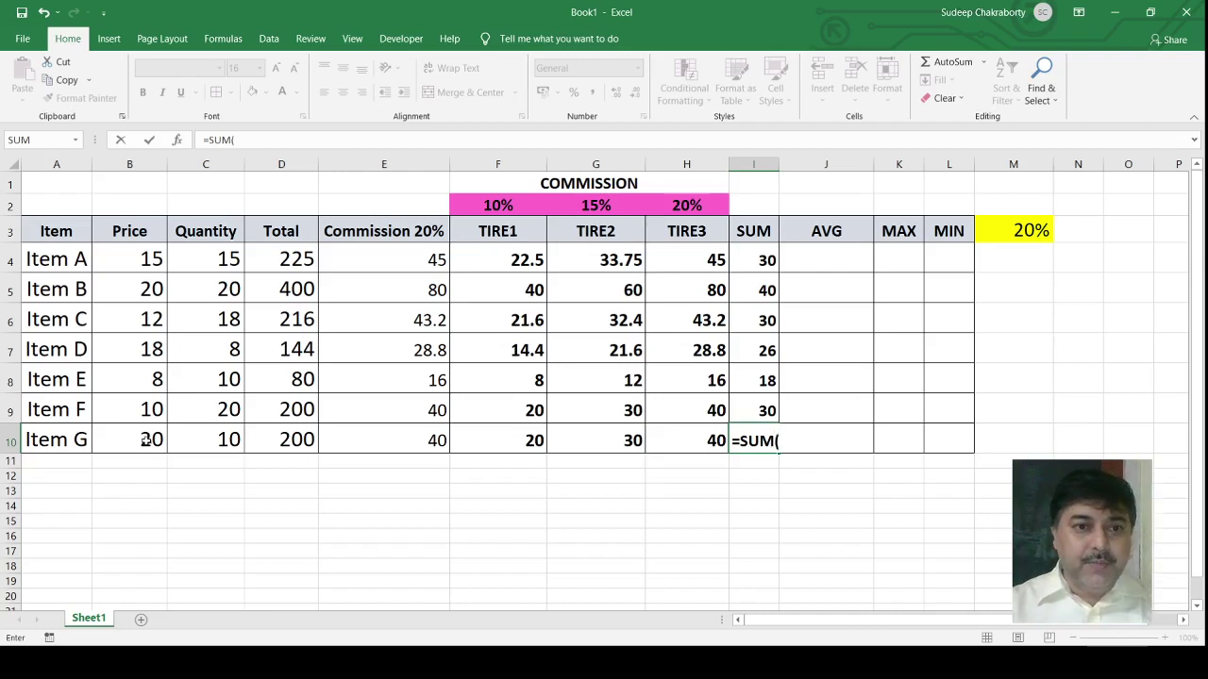
{"action": "left_click_drag", "start_coordinate": [146, 440], "coordinate": [195, 443]}
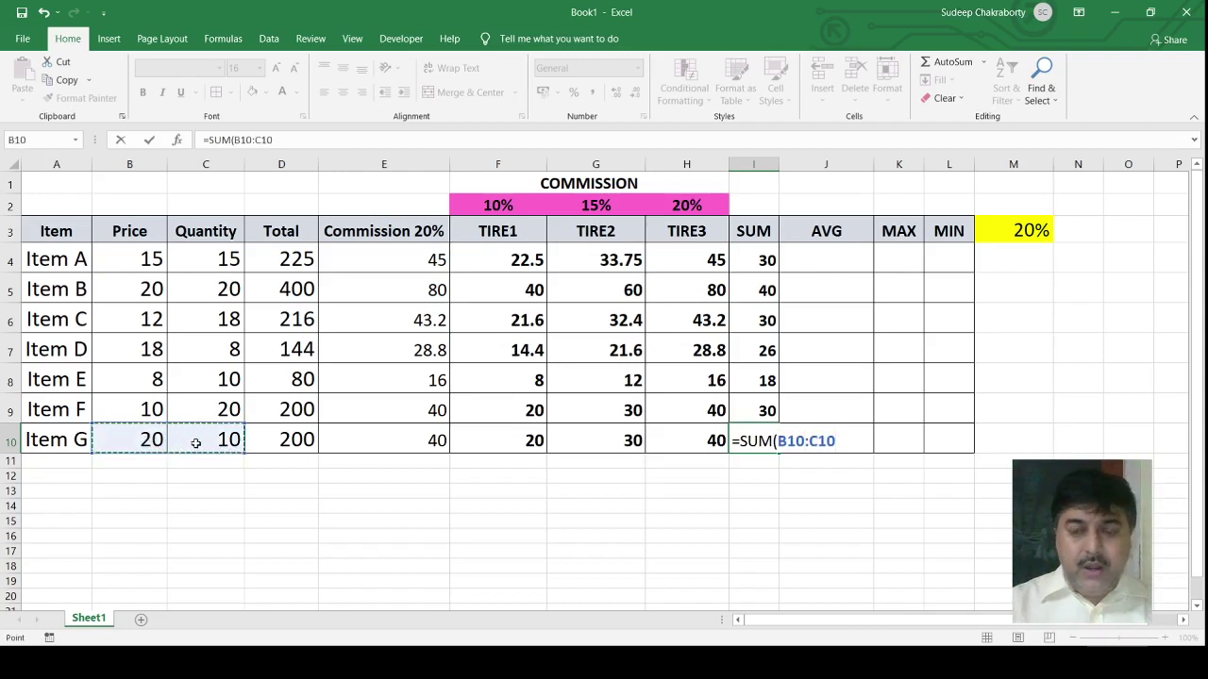
{"action": "type", "text": ")"}
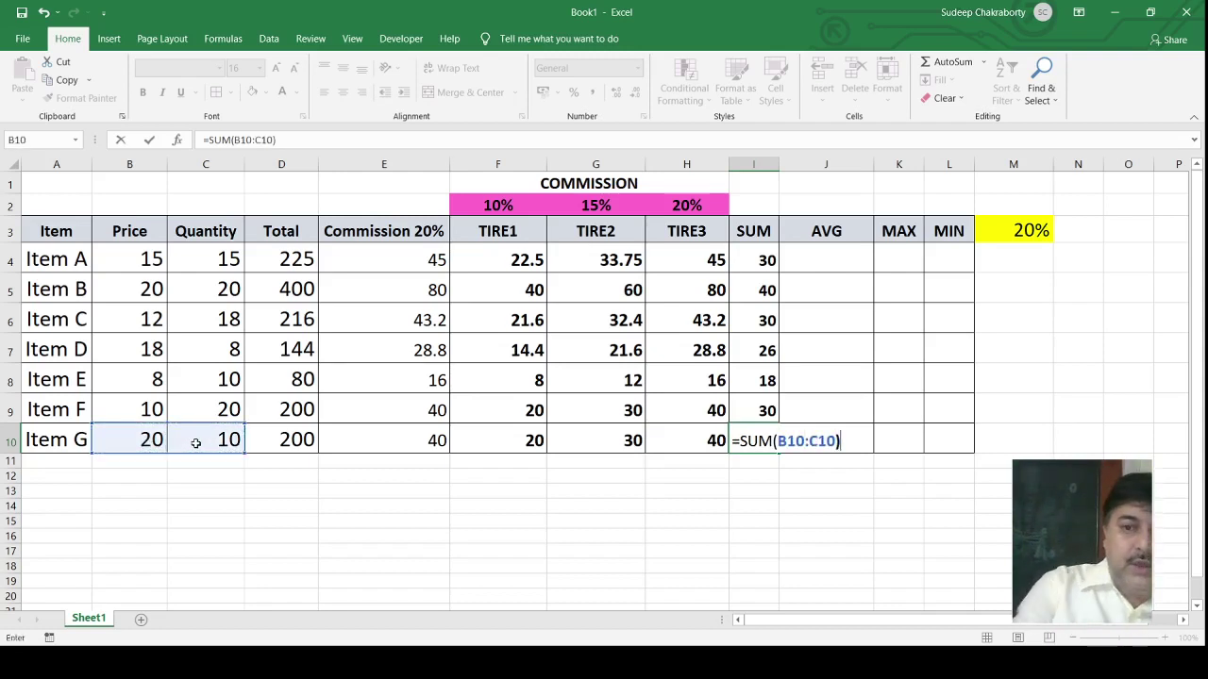
{"action": "key", "text": "Return"}
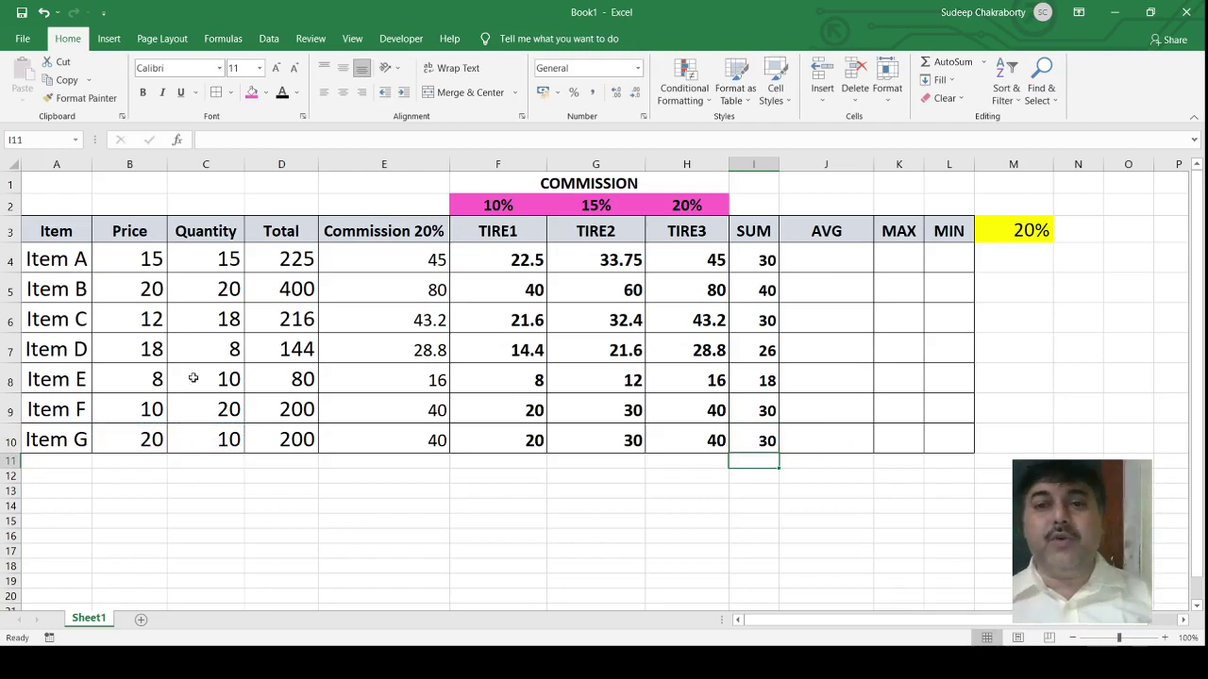
Step: Enter =AVERAGE(B4:C4) in J4 for Item A and copy it down to J5
{"action": "left_click", "coordinate": [823, 259]}
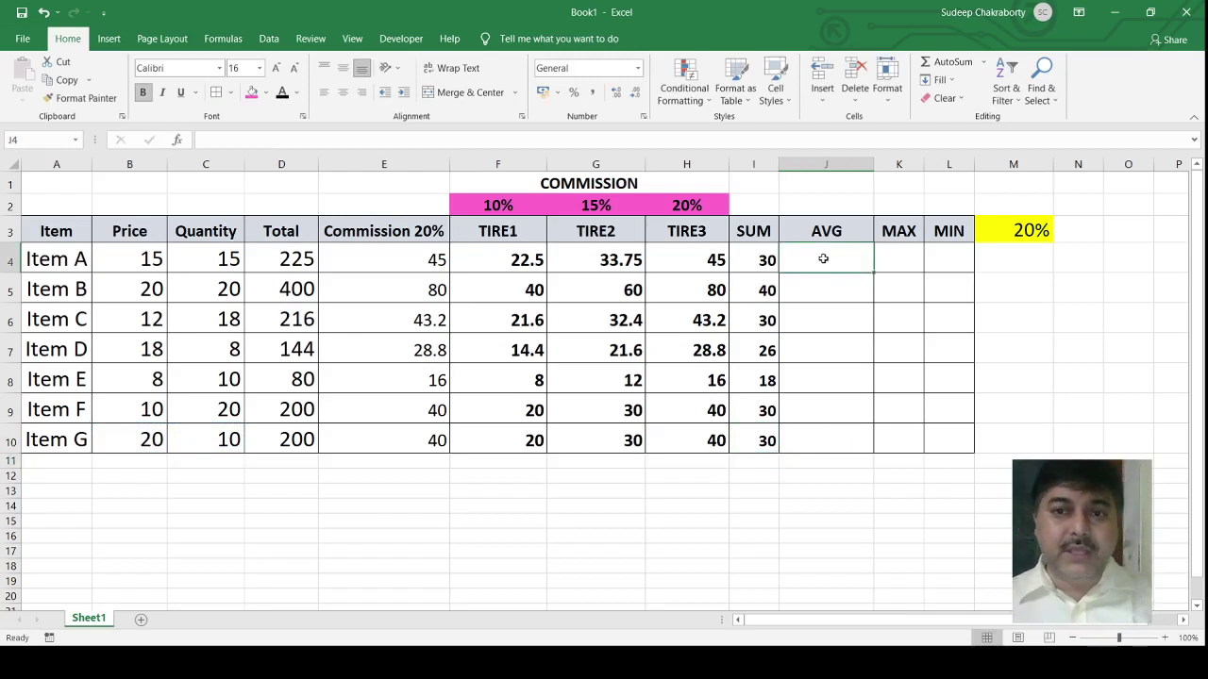
{"action": "type", "text": "="}
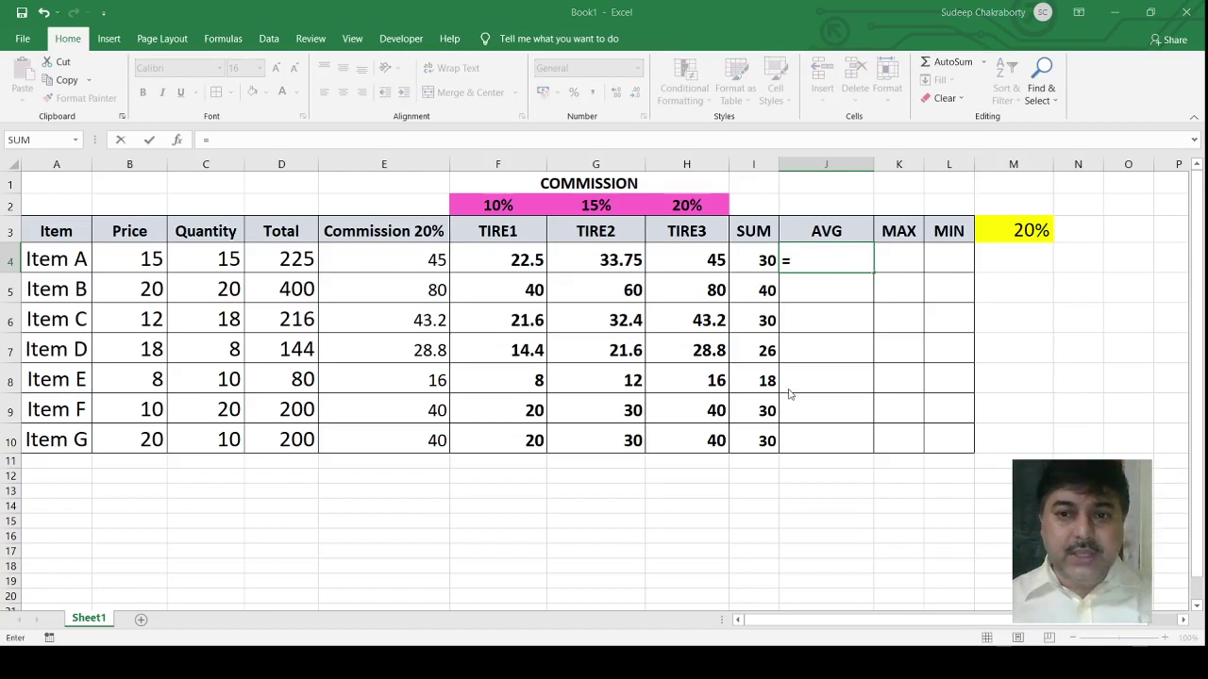
{"action": "type", "text": "AVERAGE(B4:I4)"}
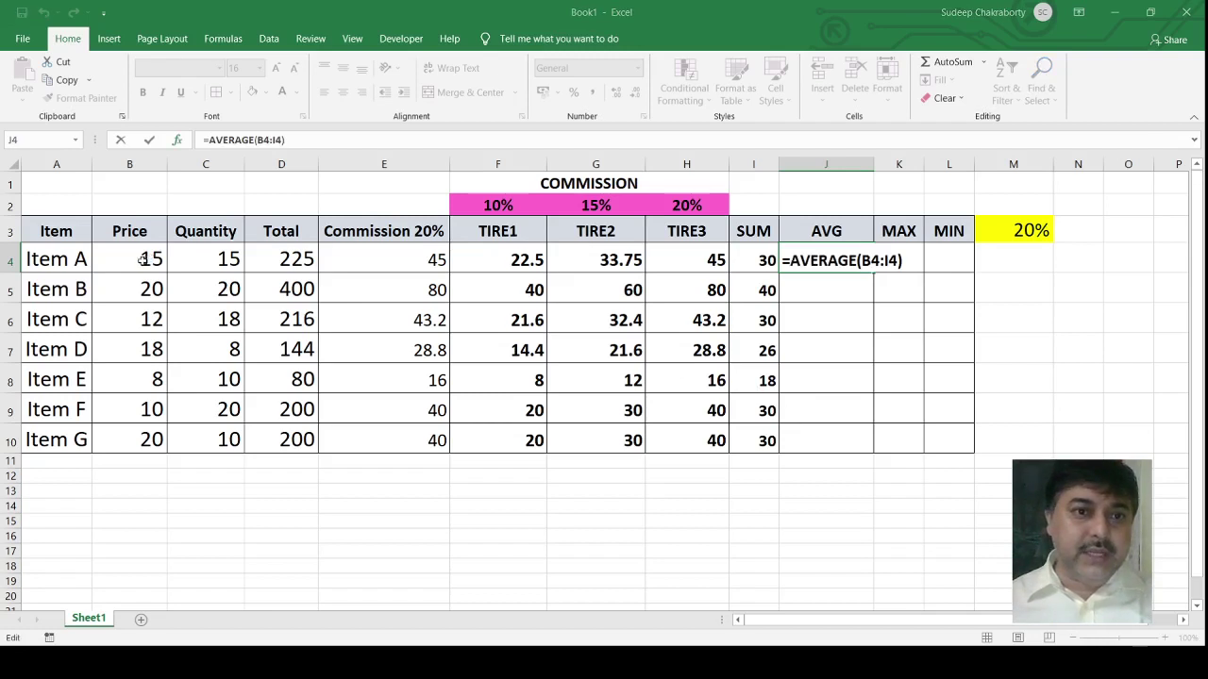
{"action": "left_click_drag", "start_coordinate": [142, 260], "coordinate": [217, 267]}
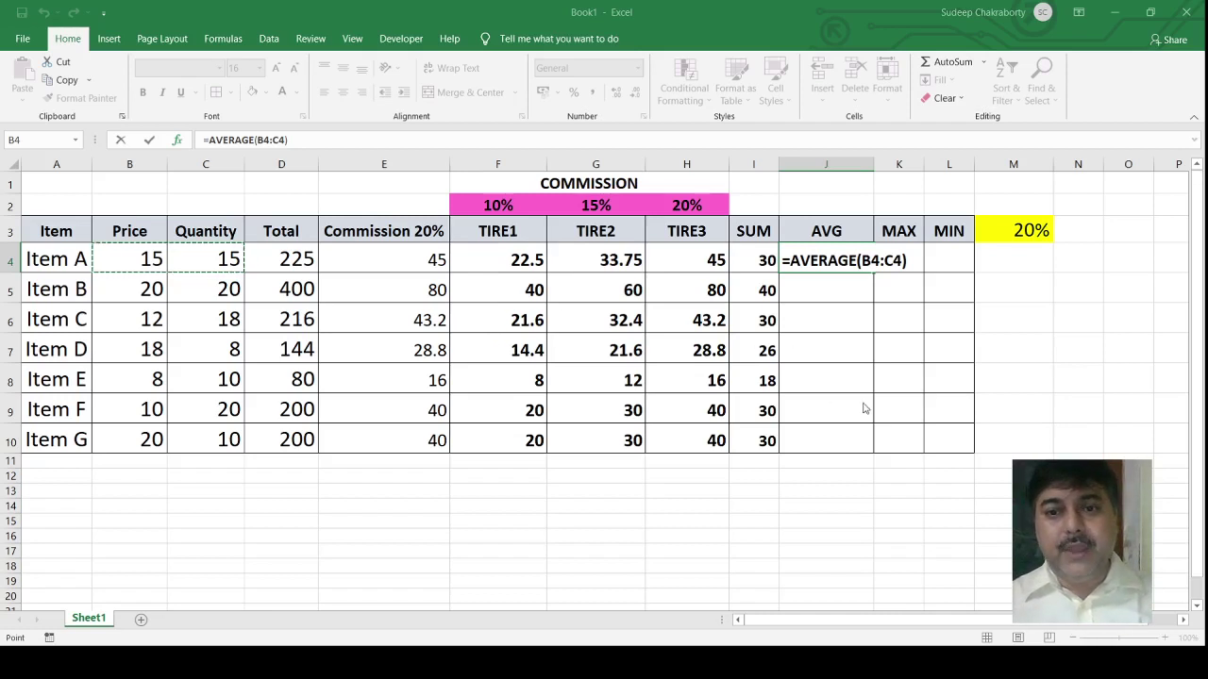
{"action": "key", "text": "F2"}
{"action": "key", "text": "ctrl+Return"}
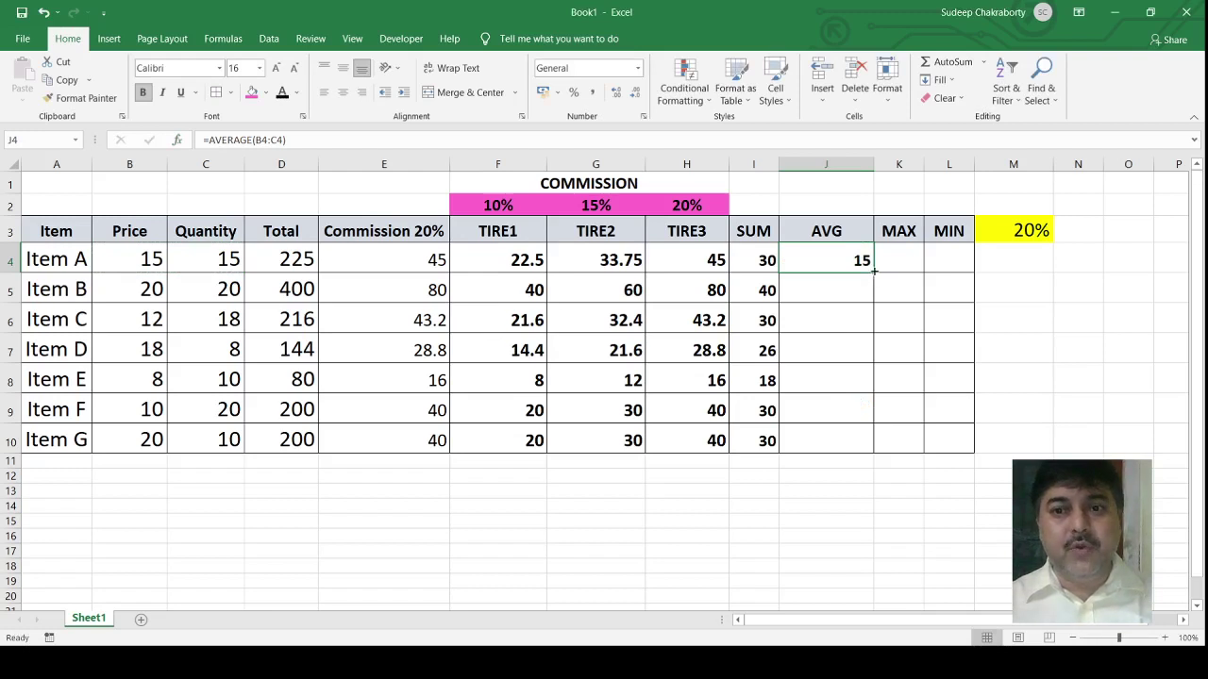
{"action": "left_click_drag", "start_coordinate": [874, 271], "coordinate": [860, 302]}
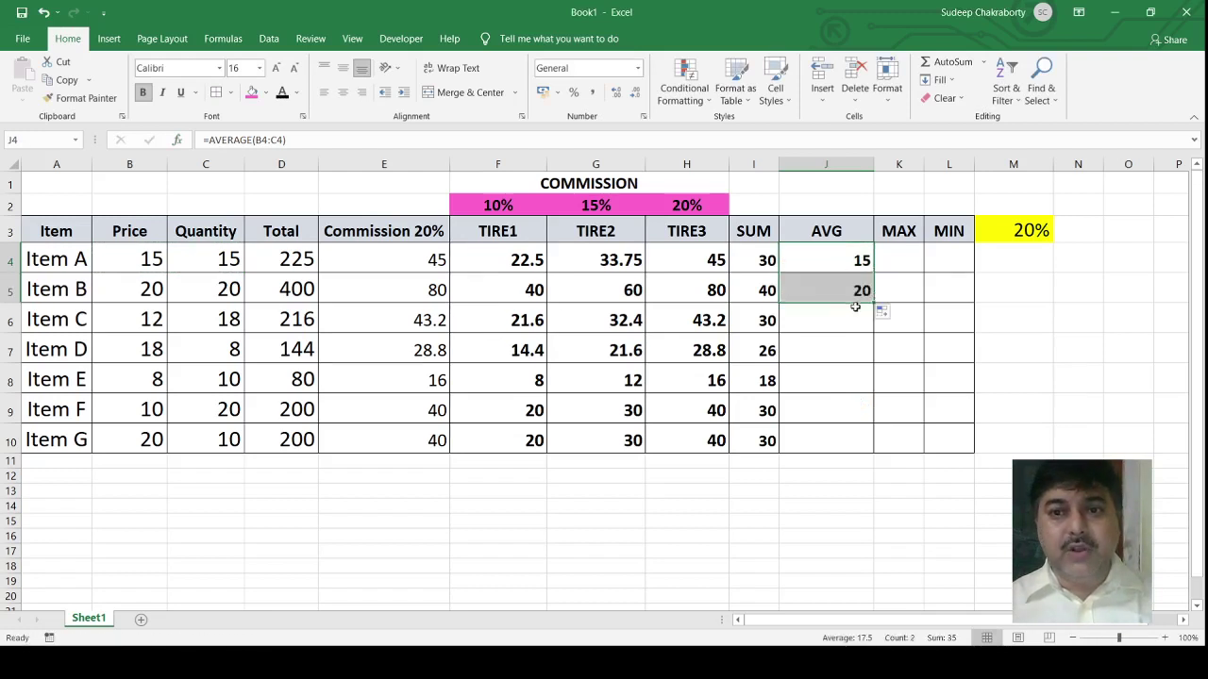
Step: Enter Item C's average of B6:C6 in J6 and fill it down to J10
{"action": "left_click", "coordinate": [819, 326]}
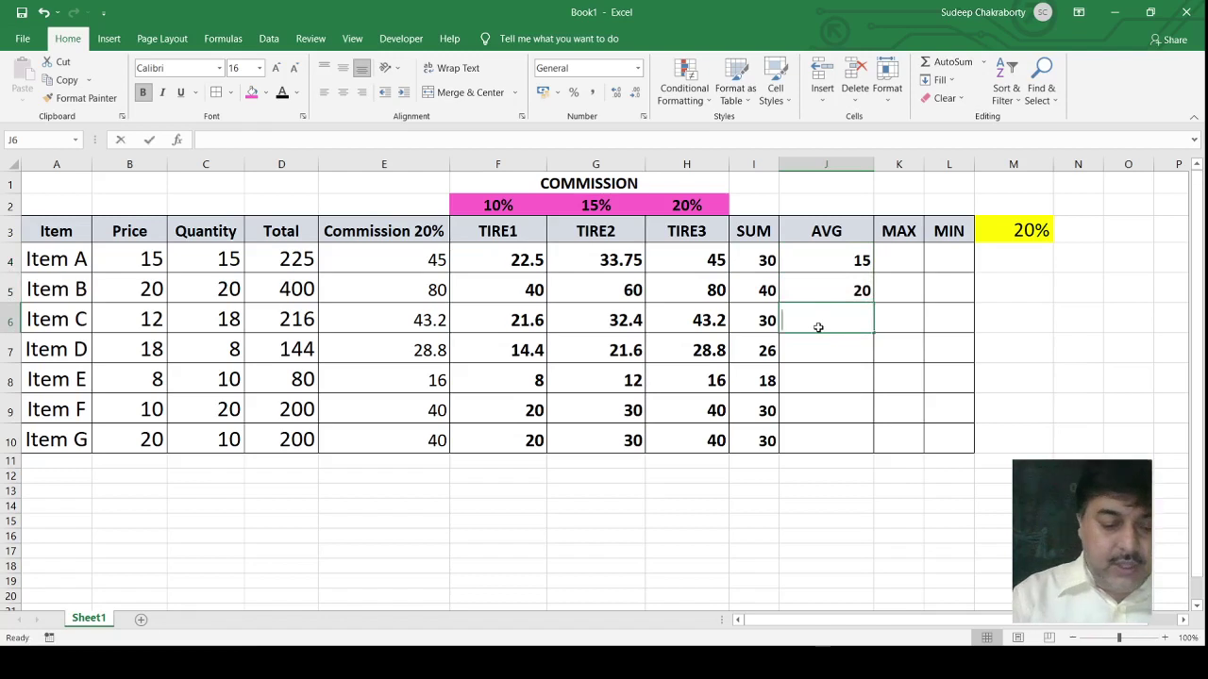
{"action": "type", "text": "=AV"}
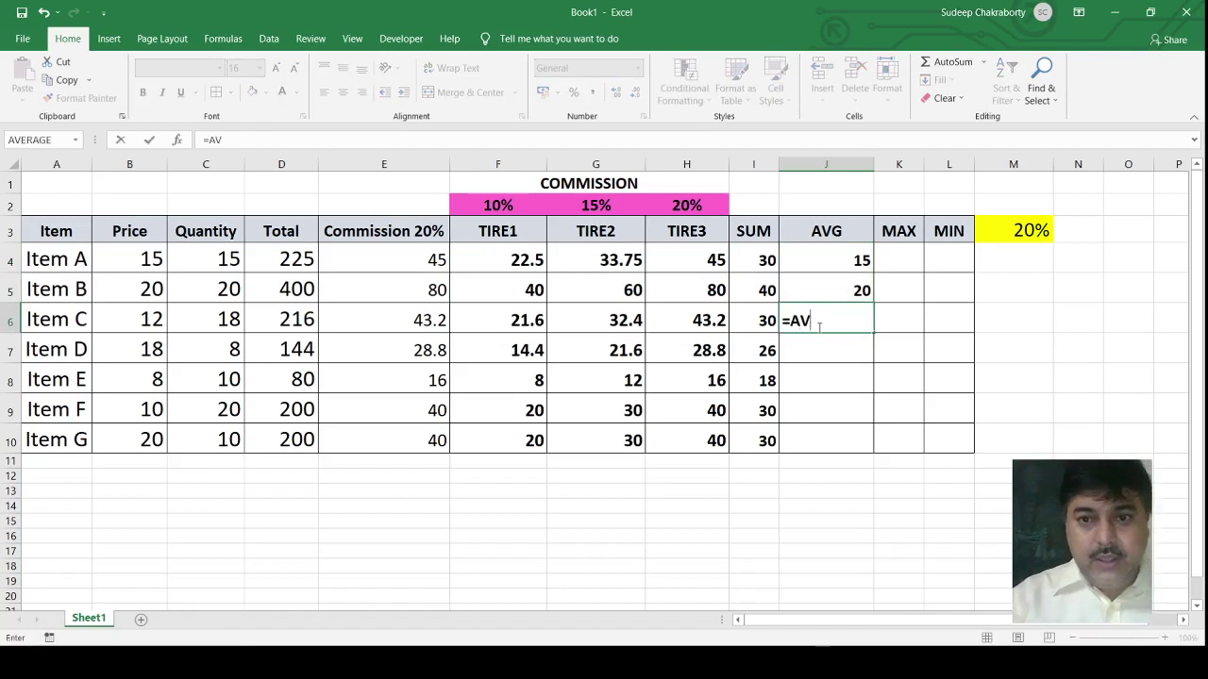
{"action": "type", "text": "E"}
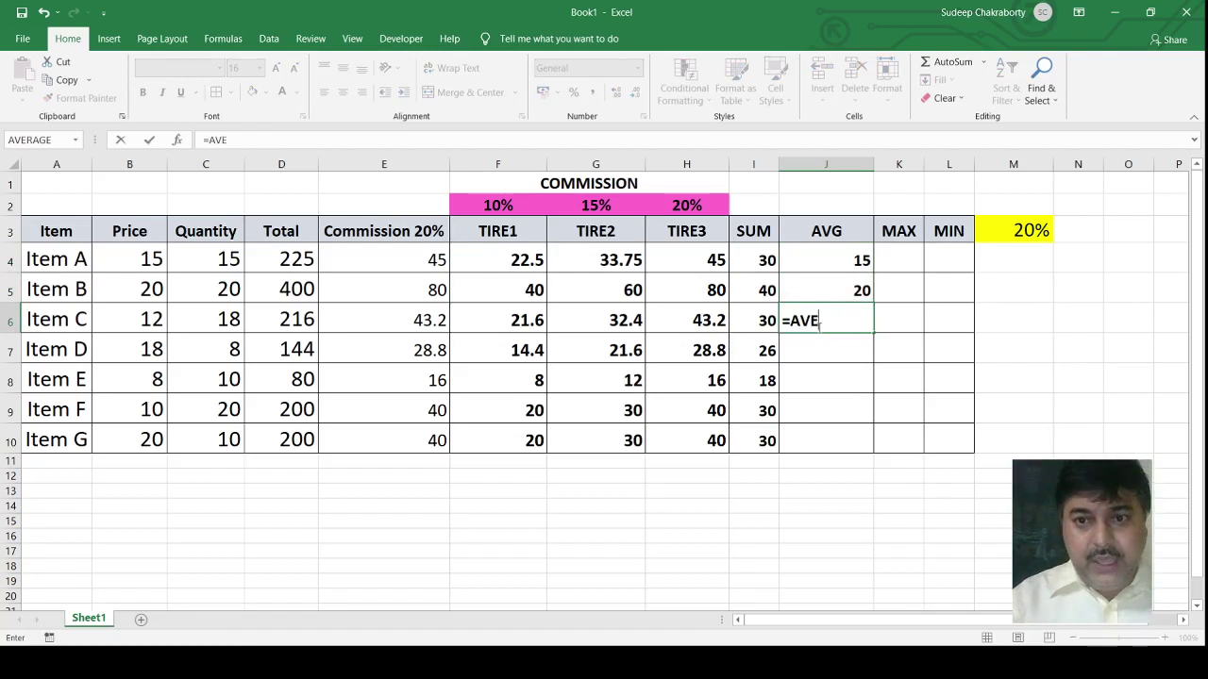
{"action": "type", "text": "RAG"}
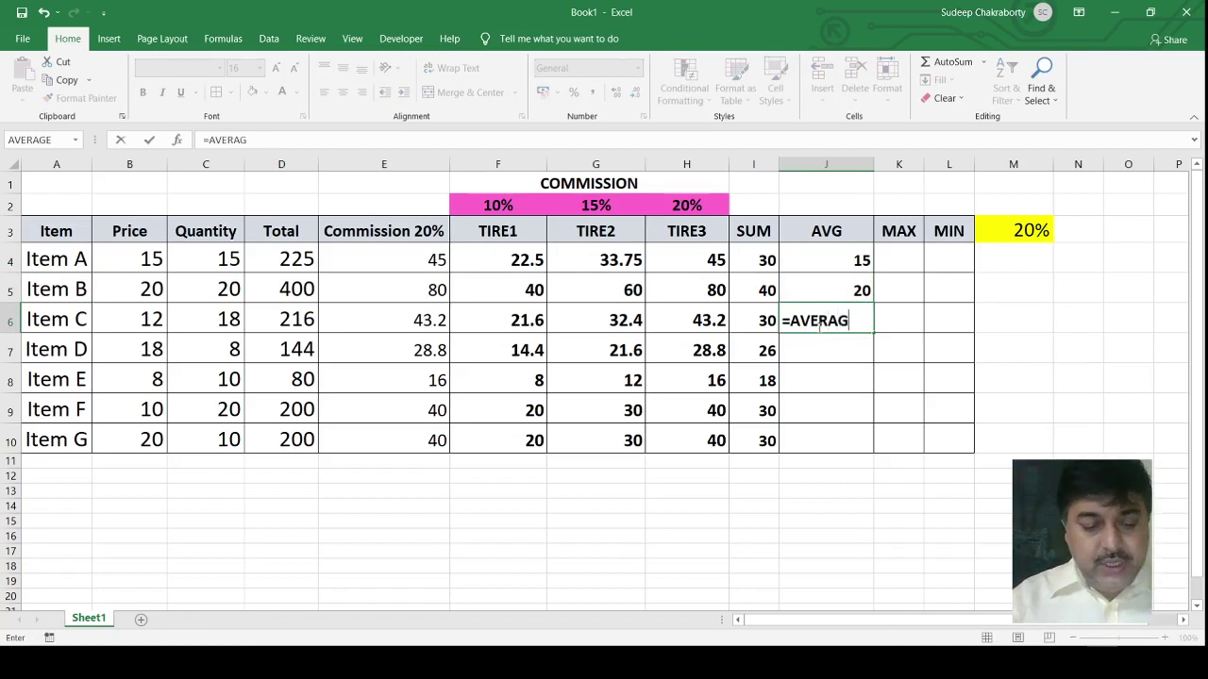
{"action": "type", "text": "E"}
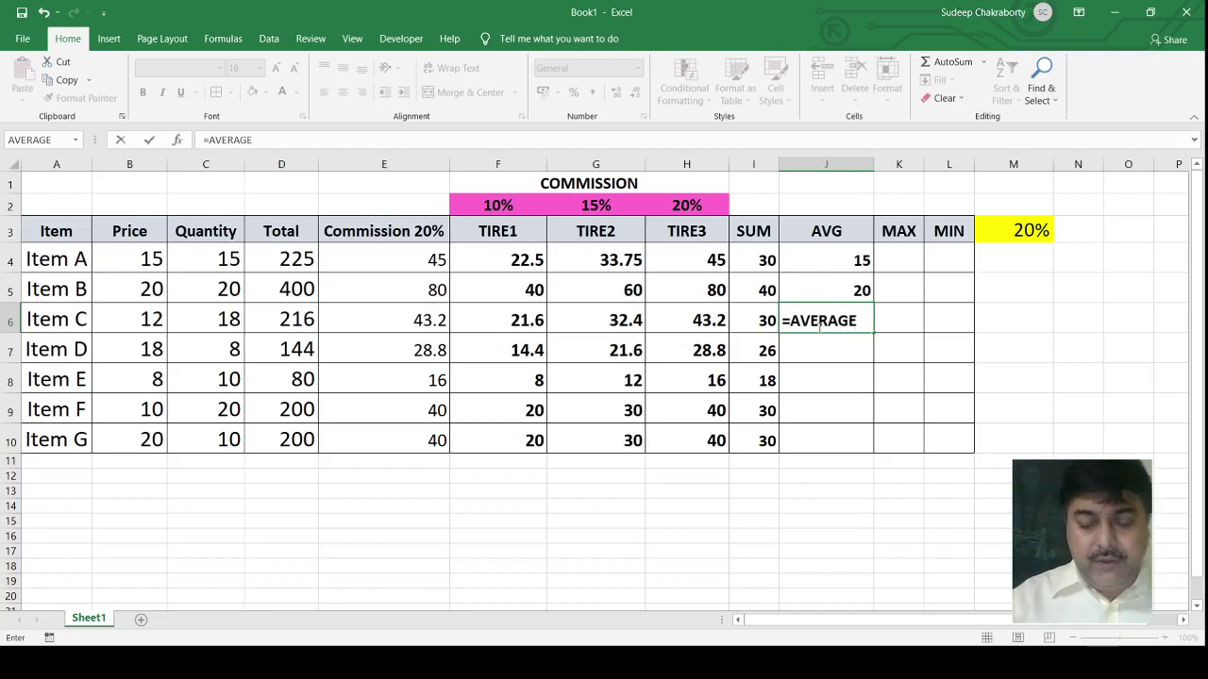
{"action": "type", "text": " ("}
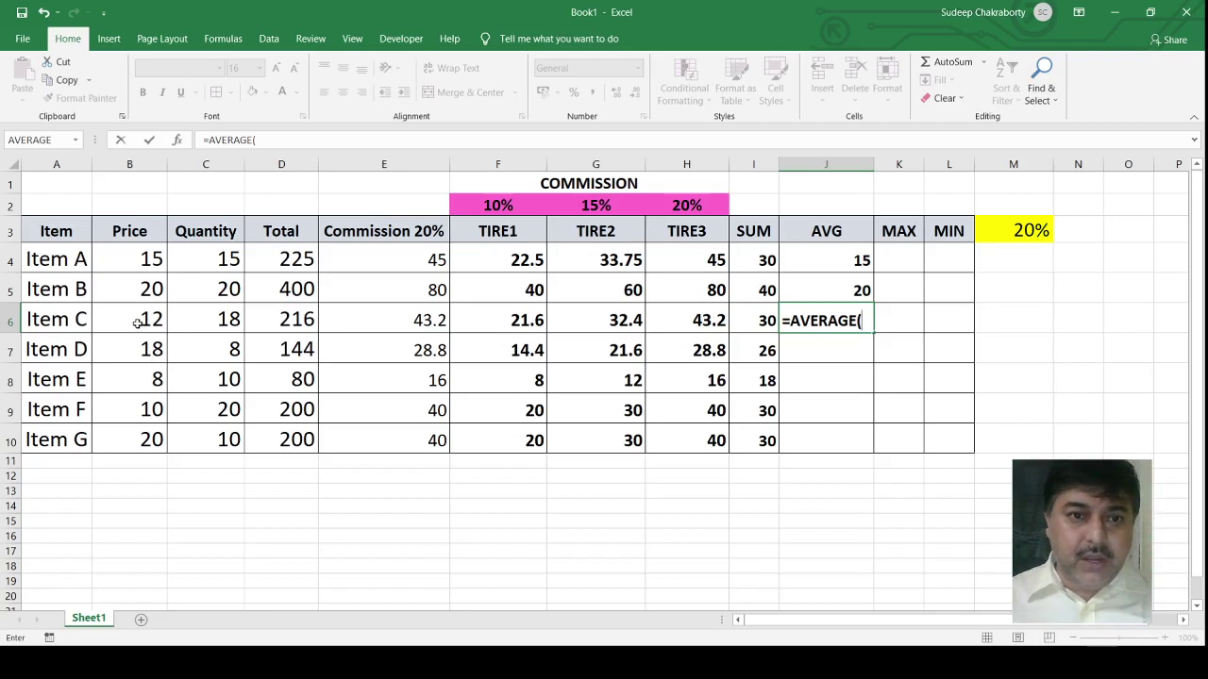
{"action": "left_click_drag", "start_coordinate": [133, 323], "coordinate": [185, 321]}
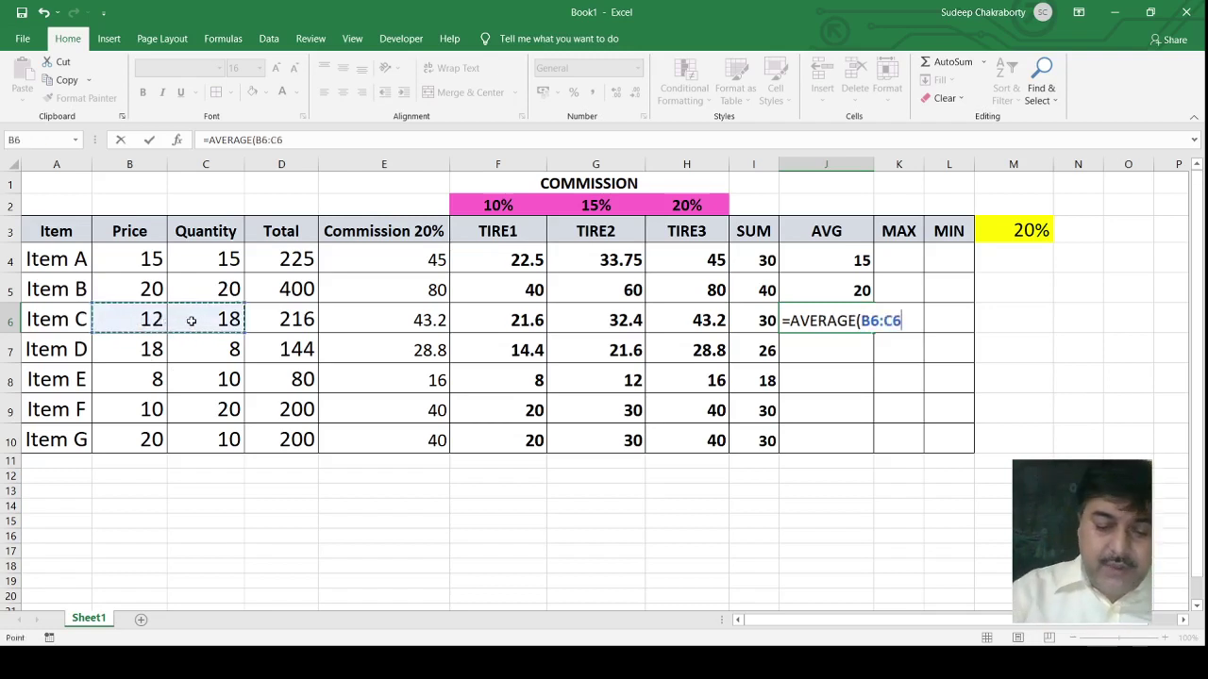
{"action": "type", "text": ")"}
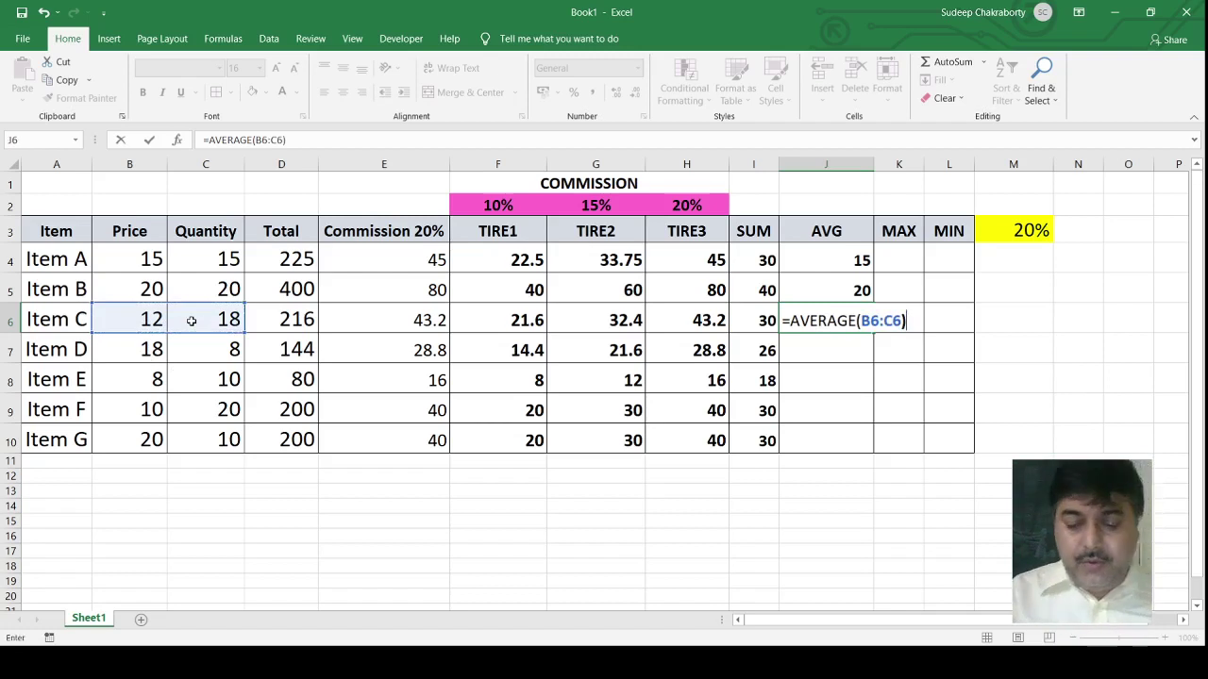
{"action": "key", "text": "Return"}
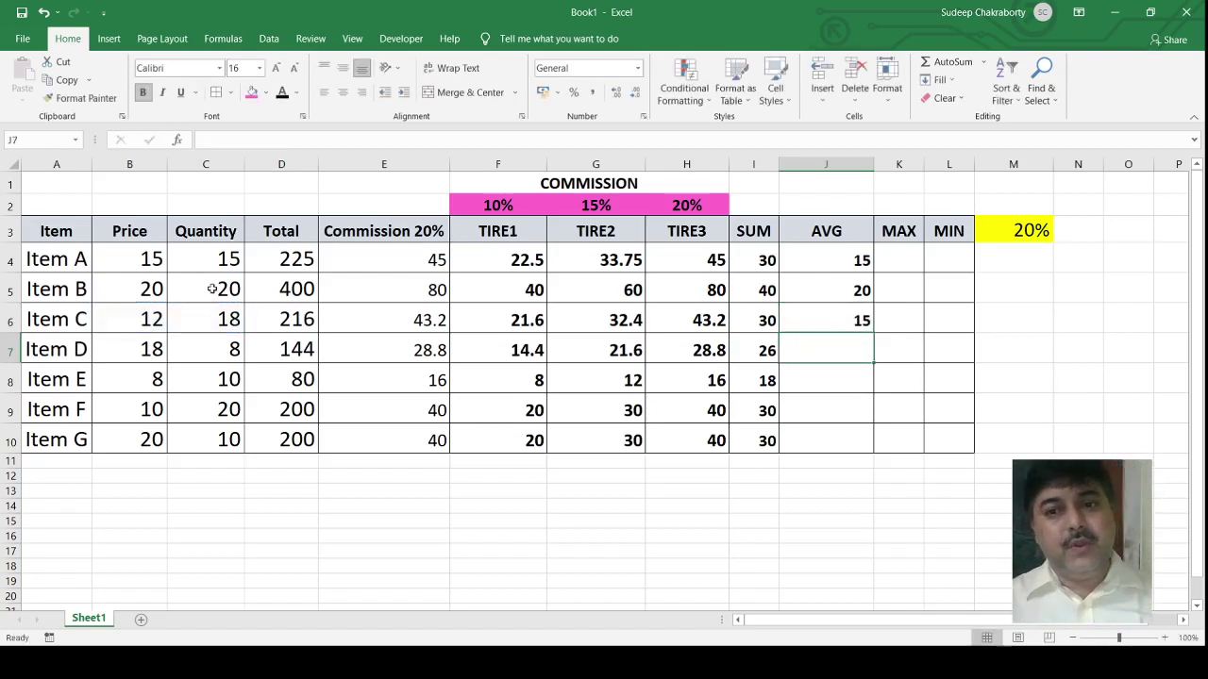
{"action": "left_click", "coordinate": [837, 319]}
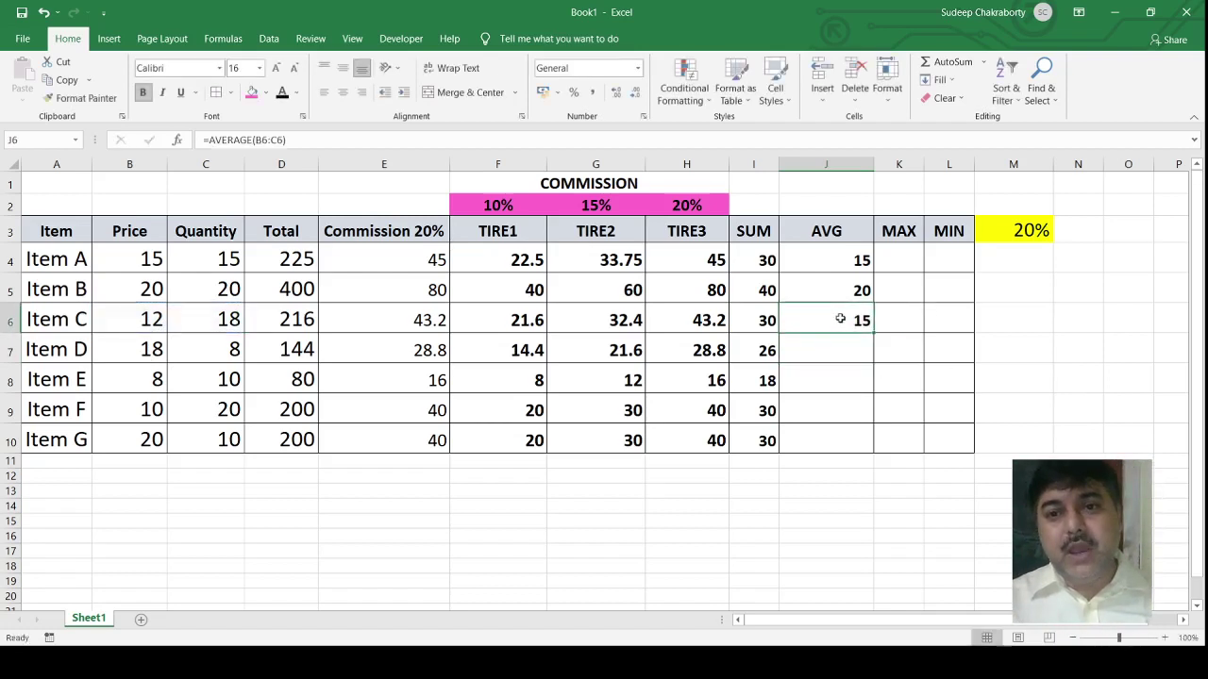
{"action": "left_click_drag", "start_coordinate": [874, 335], "coordinate": [863, 448]}
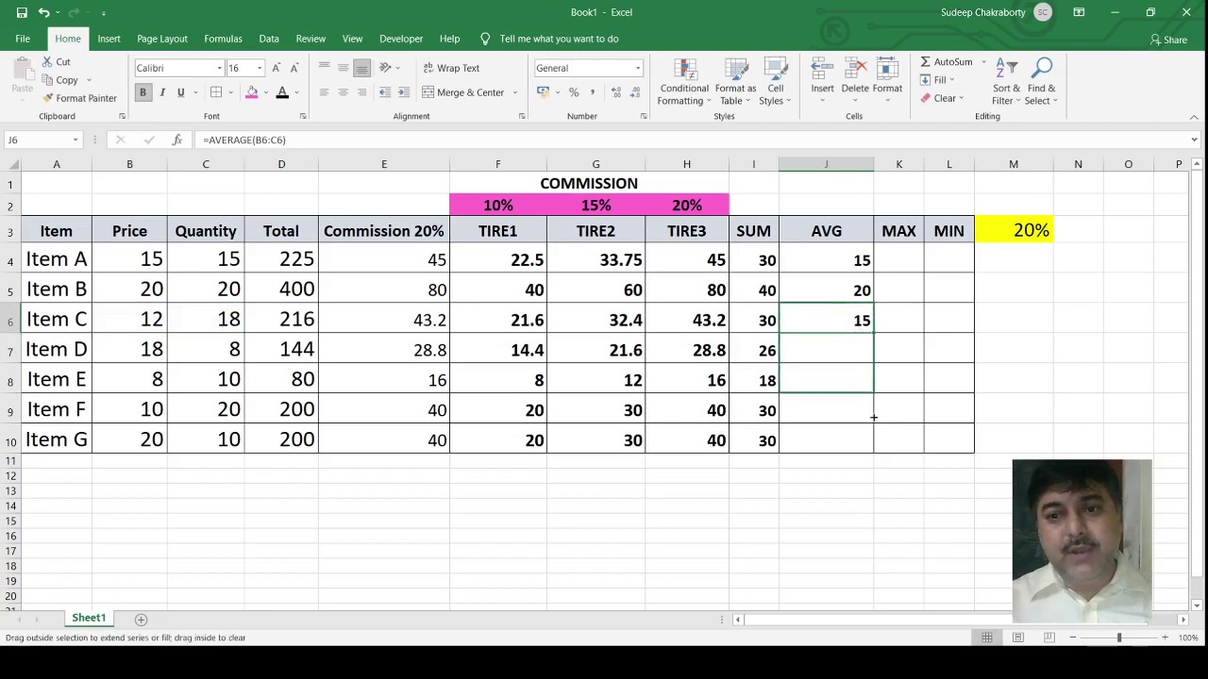
{"action": "left_click", "coordinate": [902, 255]}
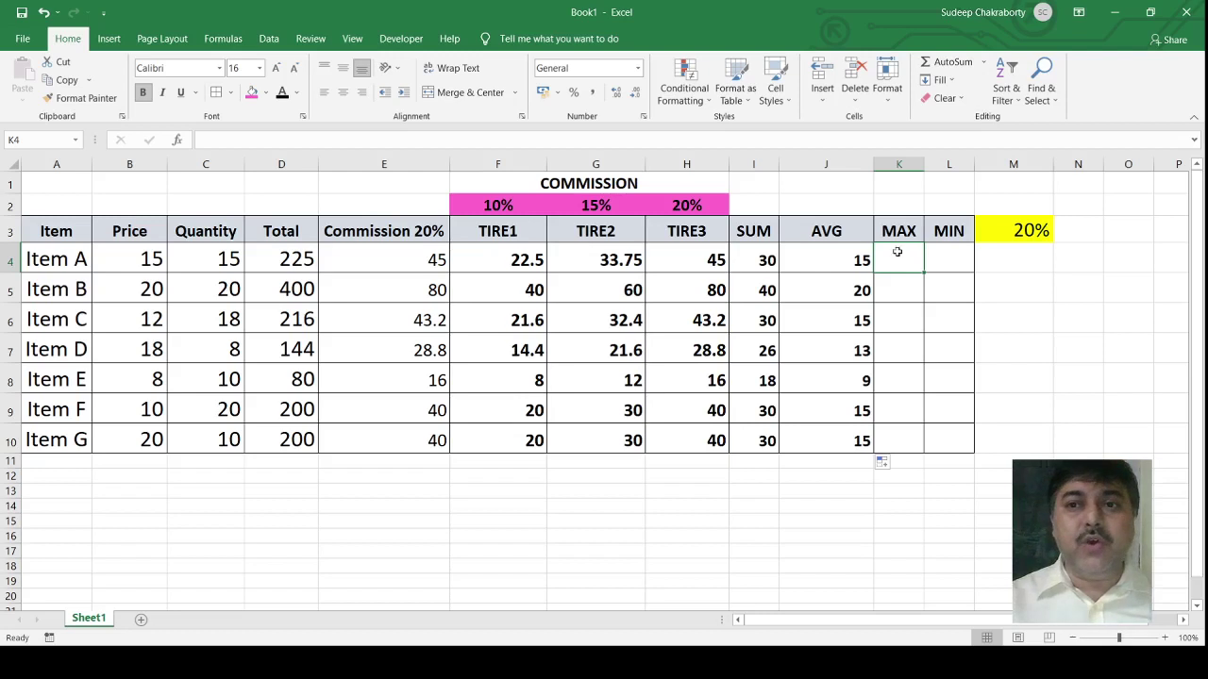
Step: Enter =MAX(B4:C4) in K4 and fill it to K10, giving 15, 20, 18, 18, 10, 20, 20
{"action": "type", "text": "="}
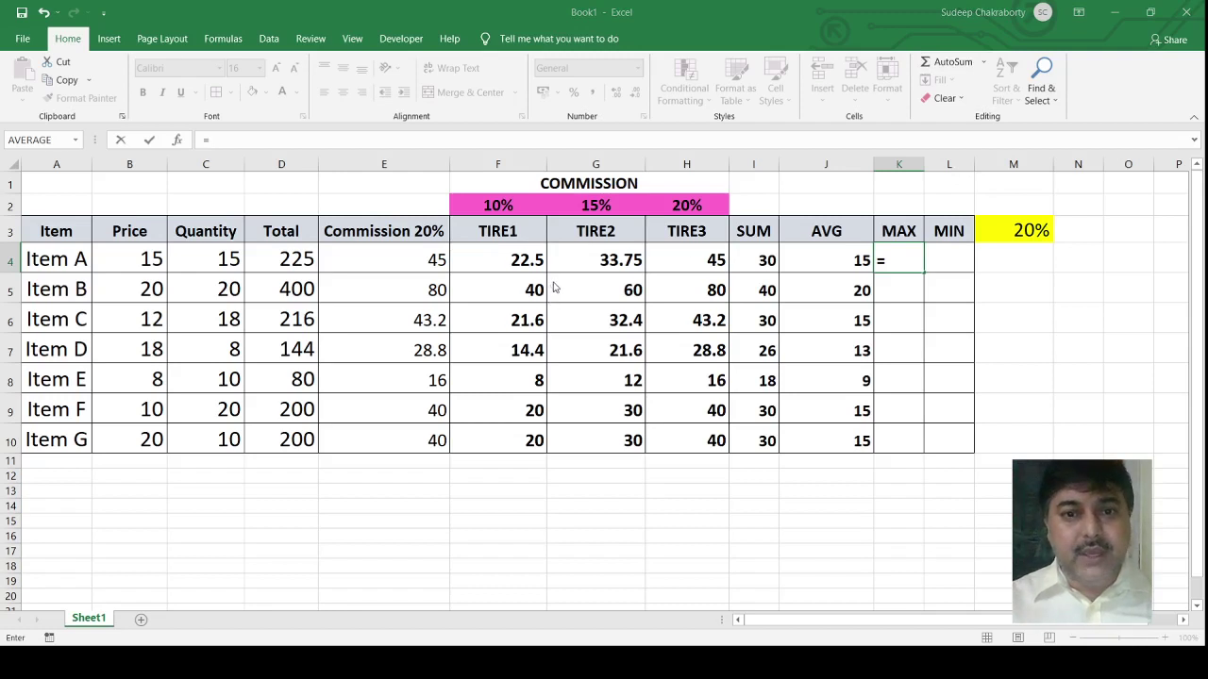
{"action": "type", "text": "MAX(J4)"}
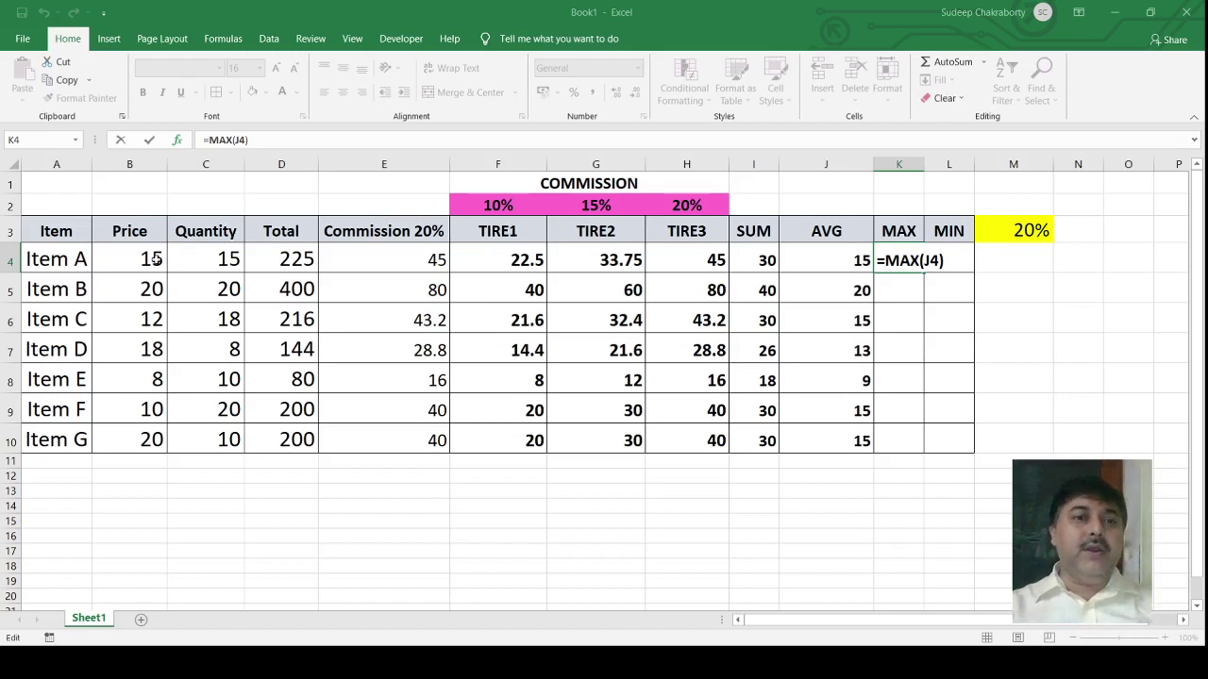
{"action": "left_click", "coordinate": [149, 259]}
{"action": "left_click_drag", "start_coordinate": [149, 258], "coordinate": [215, 259]}
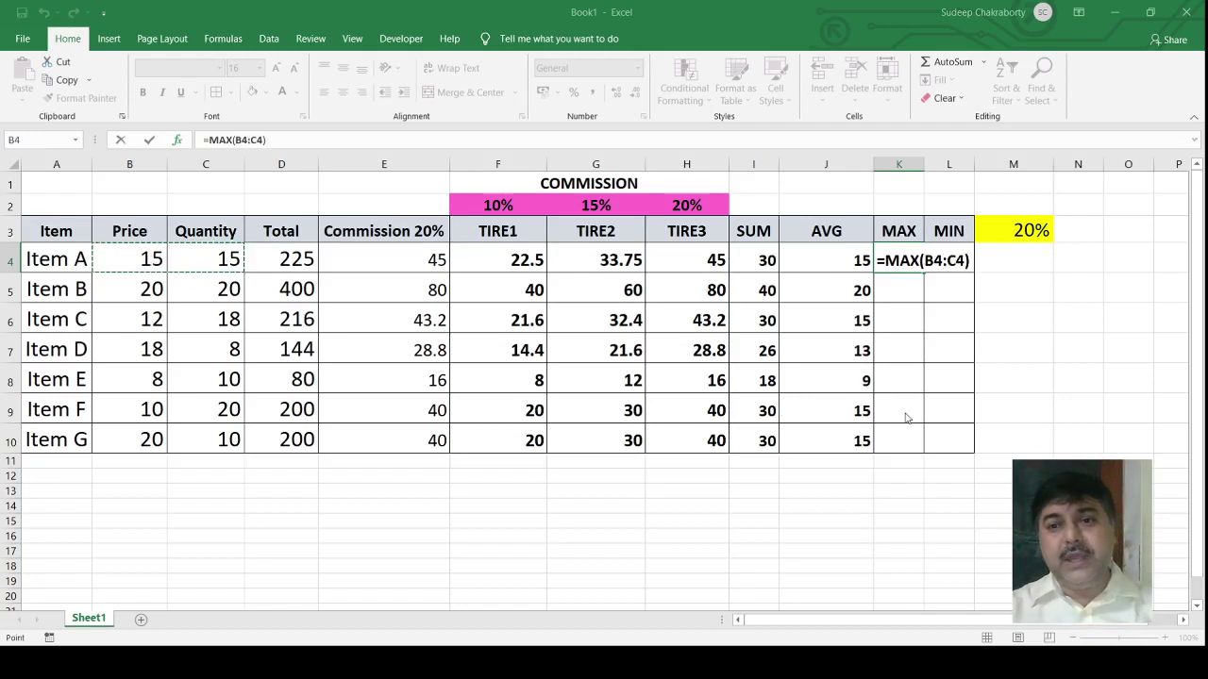
{"action": "key", "text": "Return"}
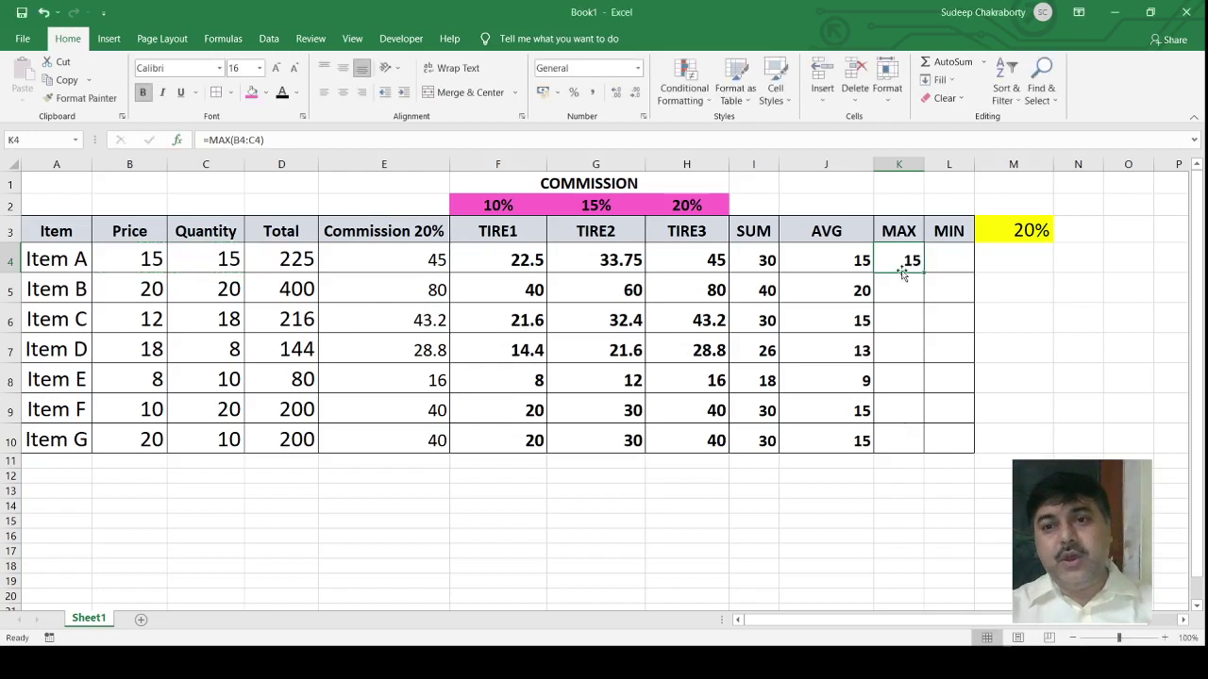
{"action": "left_click_drag", "start_coordinate": [926, 273], "coordinate": [925, 322]}
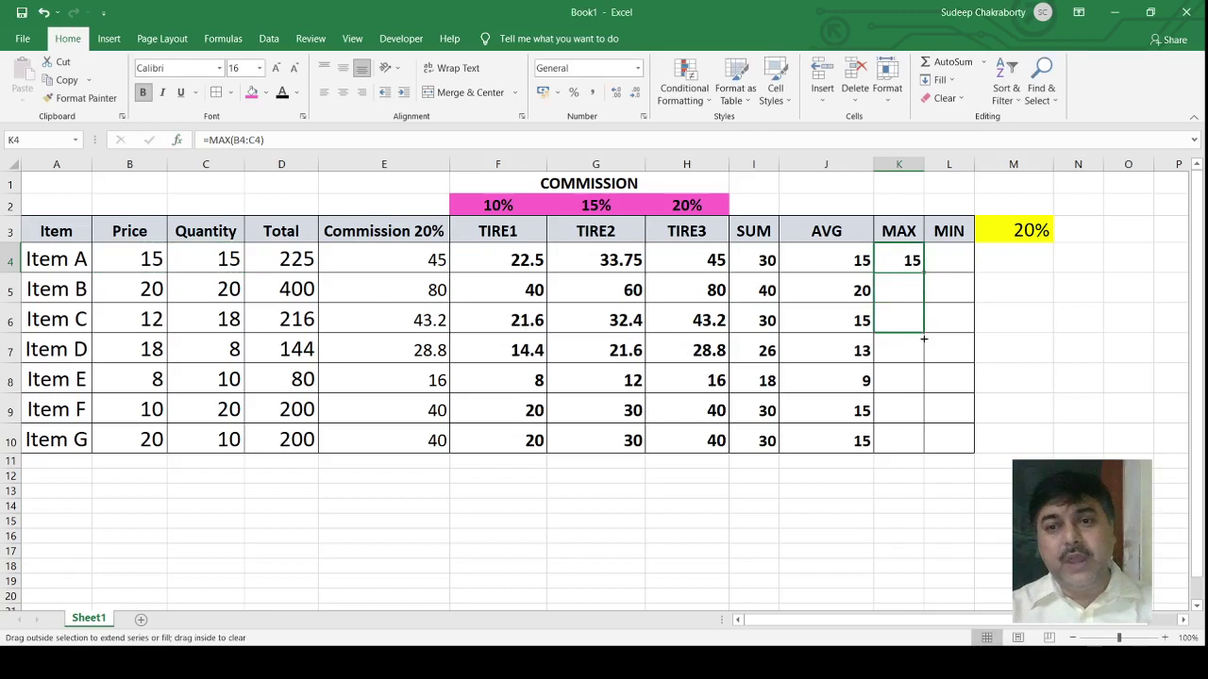
{"action": "left_click_drag", "start_coordinate": [924, 339], "coordinate": [924, 451]}
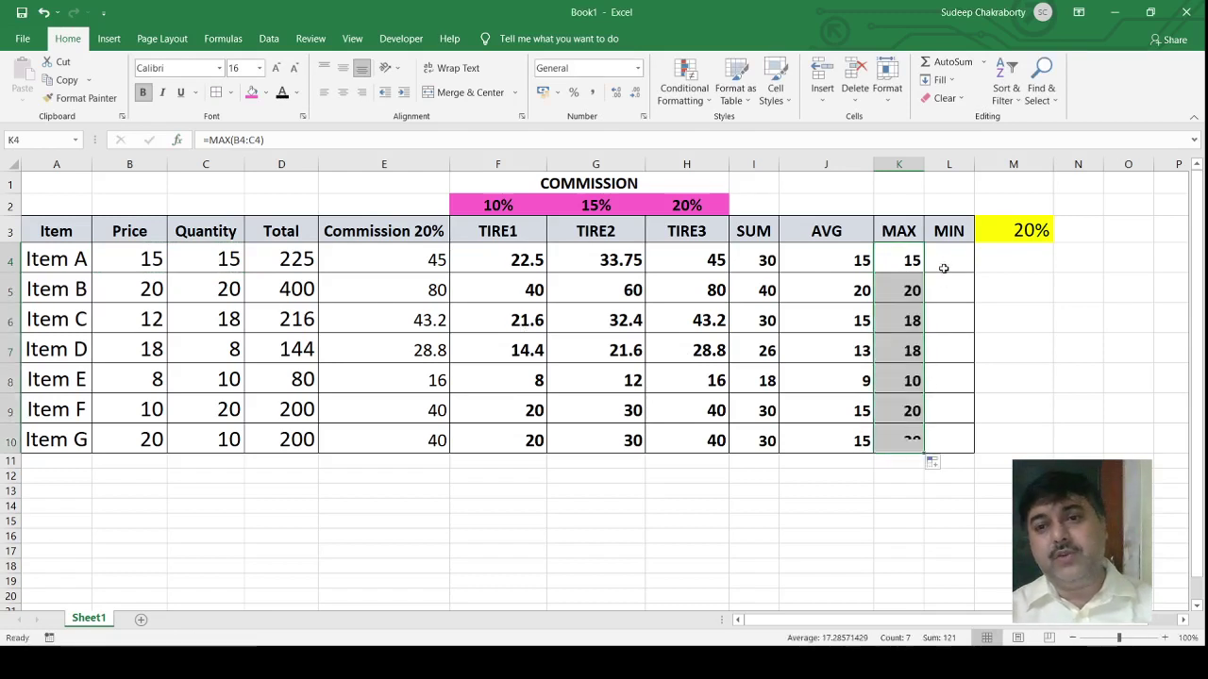
{"action": "left_click", "coordinate": [943, 259]}
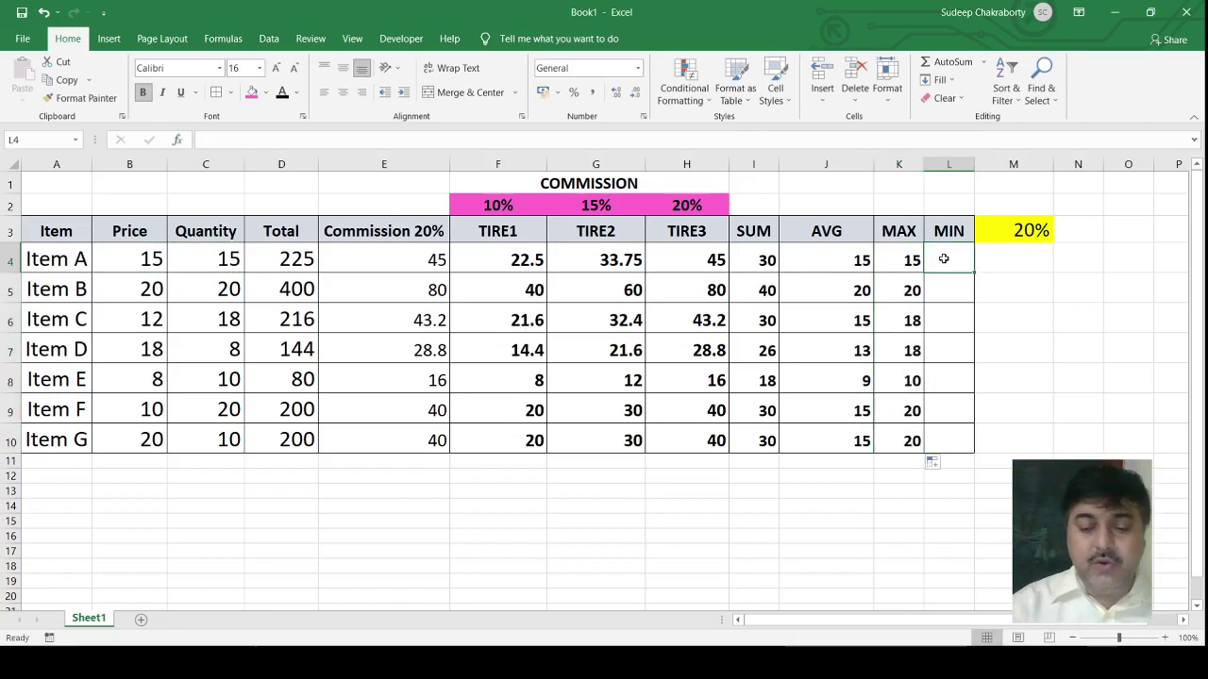
Step: Enter =MIN(B4:C4) in L4 for Item A and copy it down to L5
{"action": "type", "text": "="}
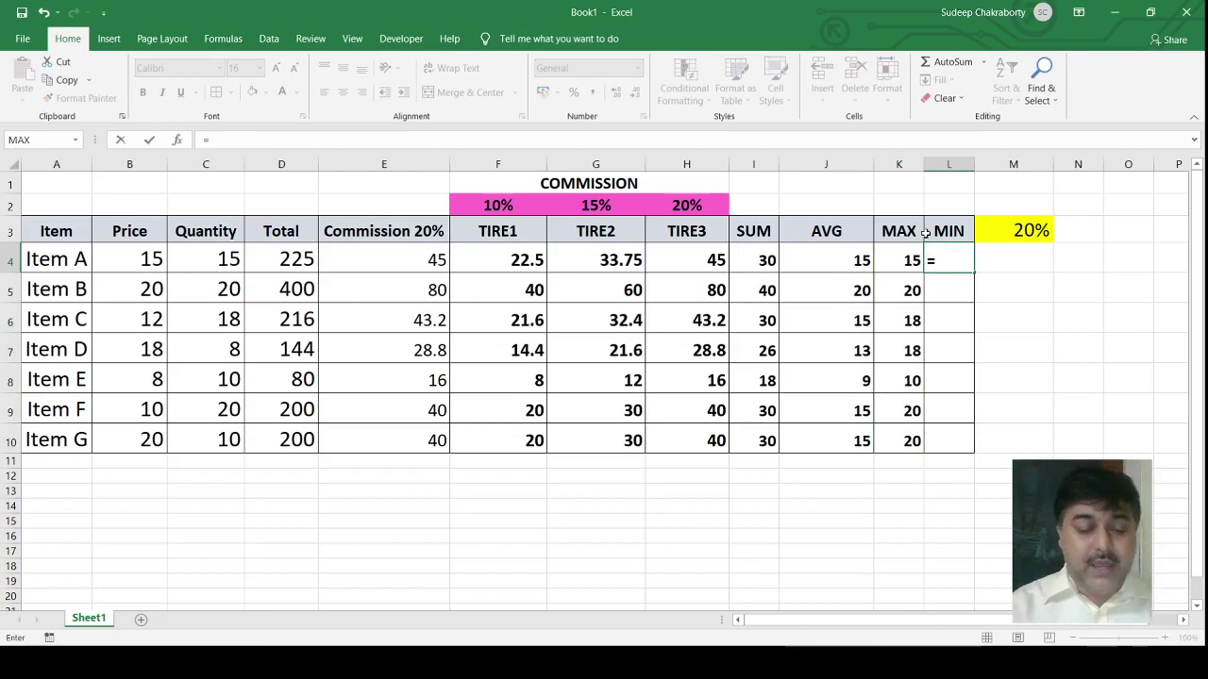
{"action": "type", "text": "MIN"}
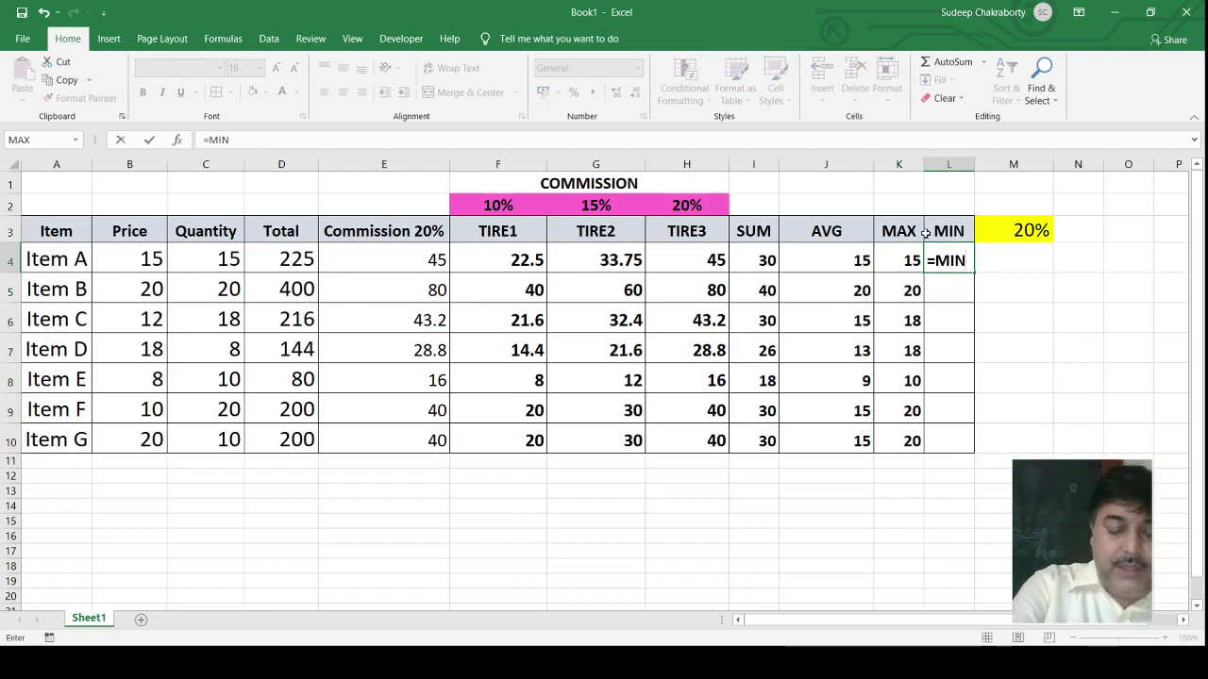
{"action": "type", "text": "("}
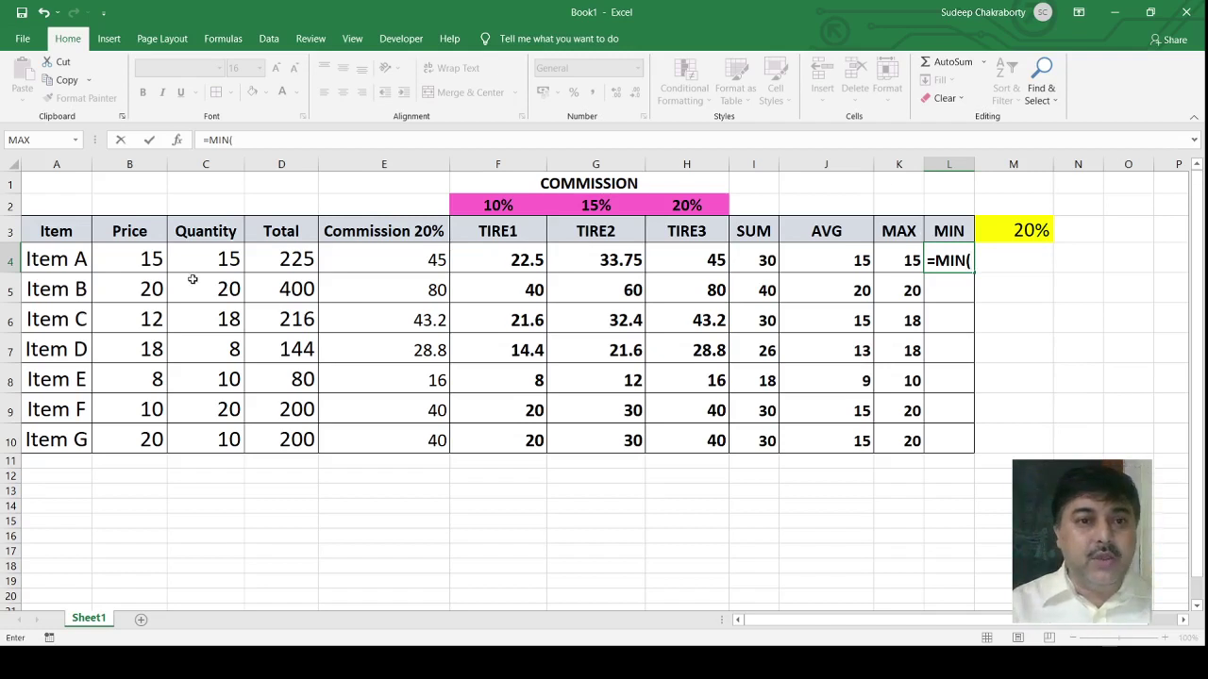
{"action": "left_click_drag", "start_coordinate": [149, 259], "coordinate": [216, 265]}
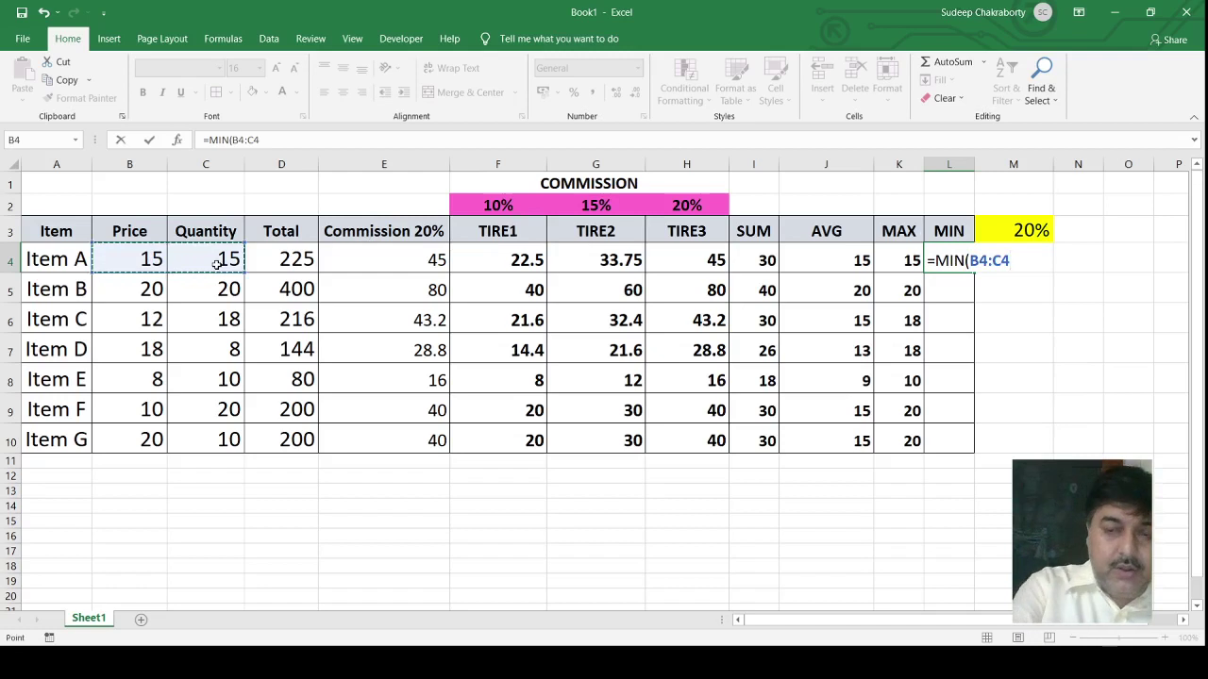
{"action": "type", "text": ")"}
{"action": "key", "text": "Return"}
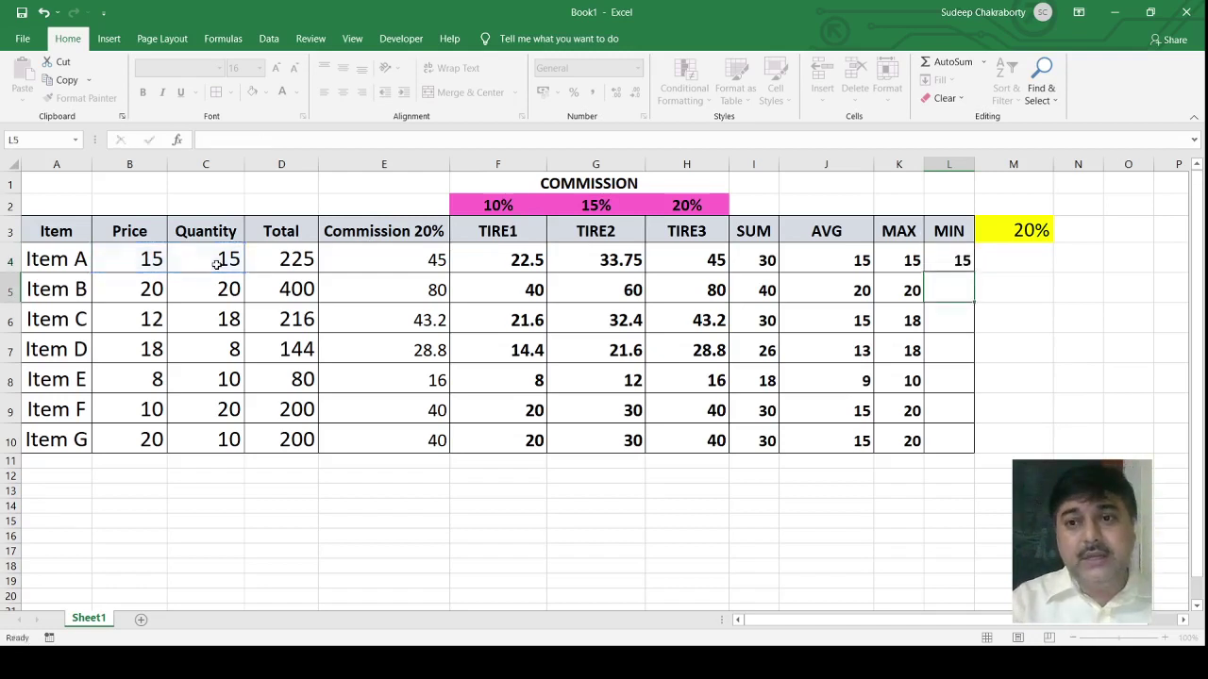
{"action": "left_click", "coordinate": [941, 251]}
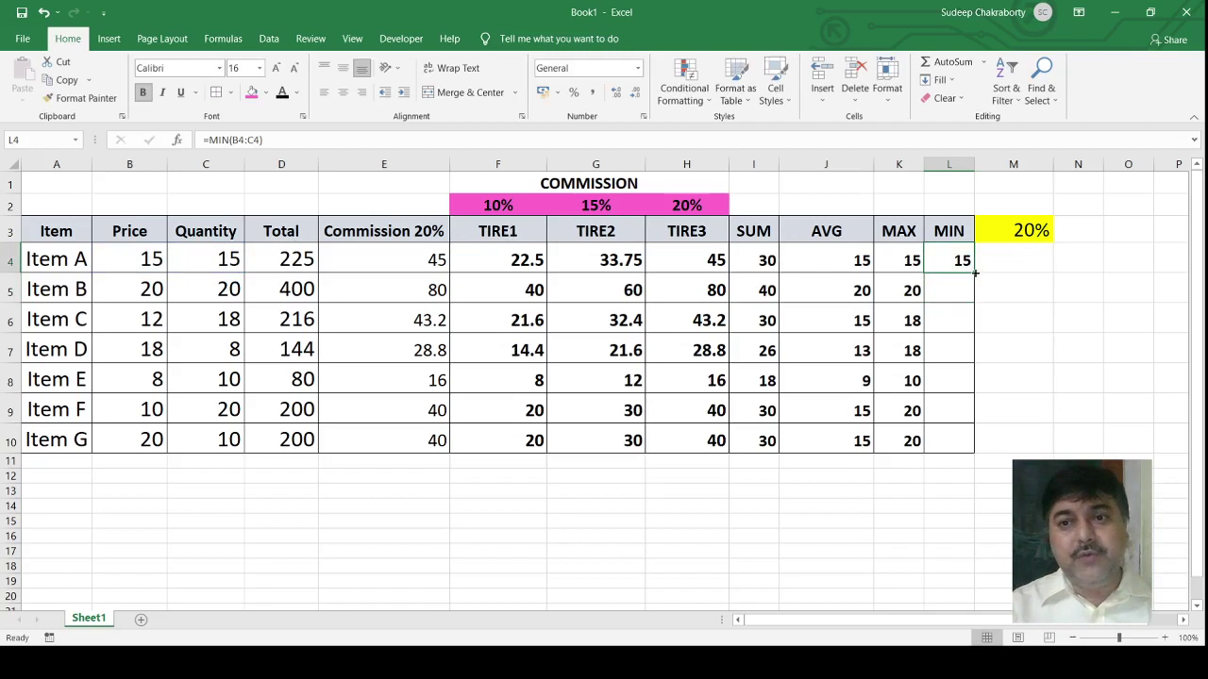
{"action": "left_click_drag", "start_coordinate": [975, 273], "coordinate": [976, 304]}
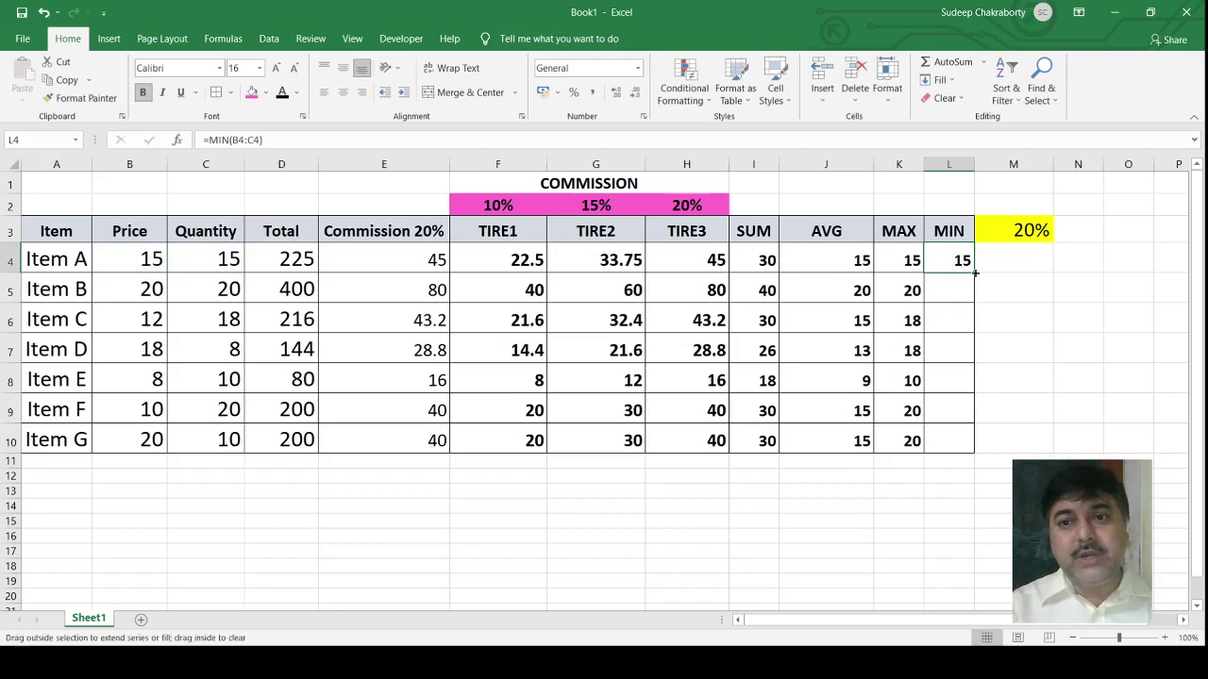
Step: Enter =MIN(B6:C6) in L6 for Item C and fill it down to L10
{"action": "left_click", "coordinate": [943, 325]}
{"action": "type", "text": "="}
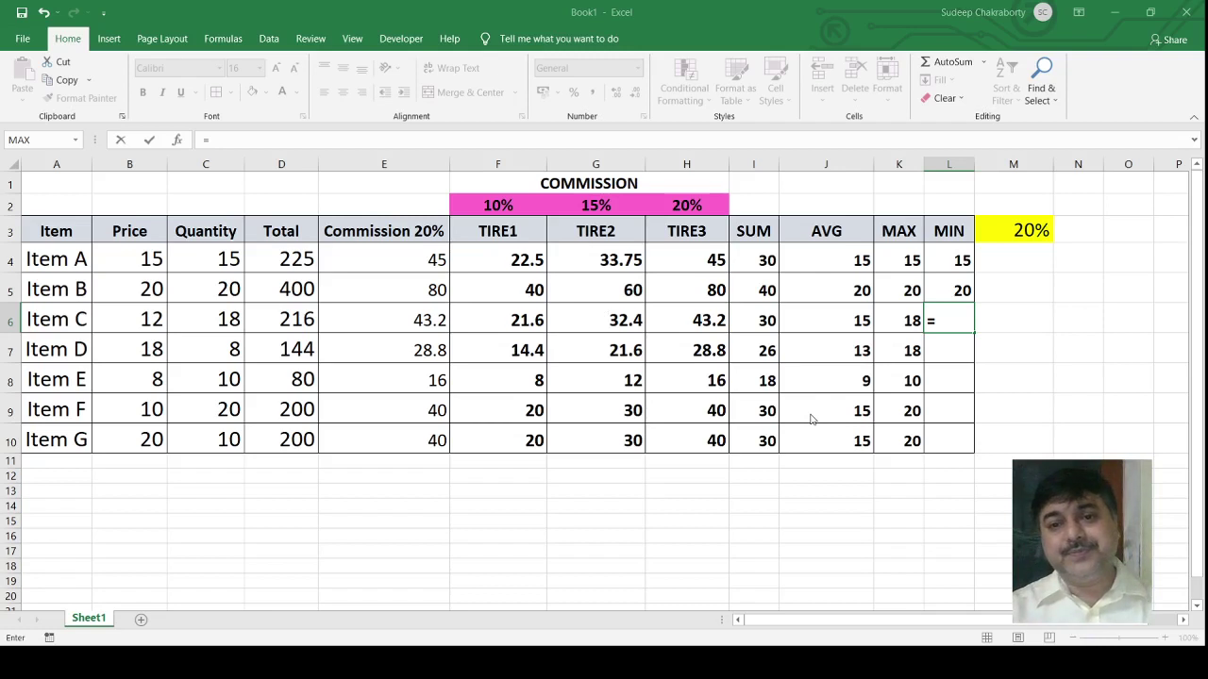
{"action": "type", "text": "MIN(L4:L5)"}
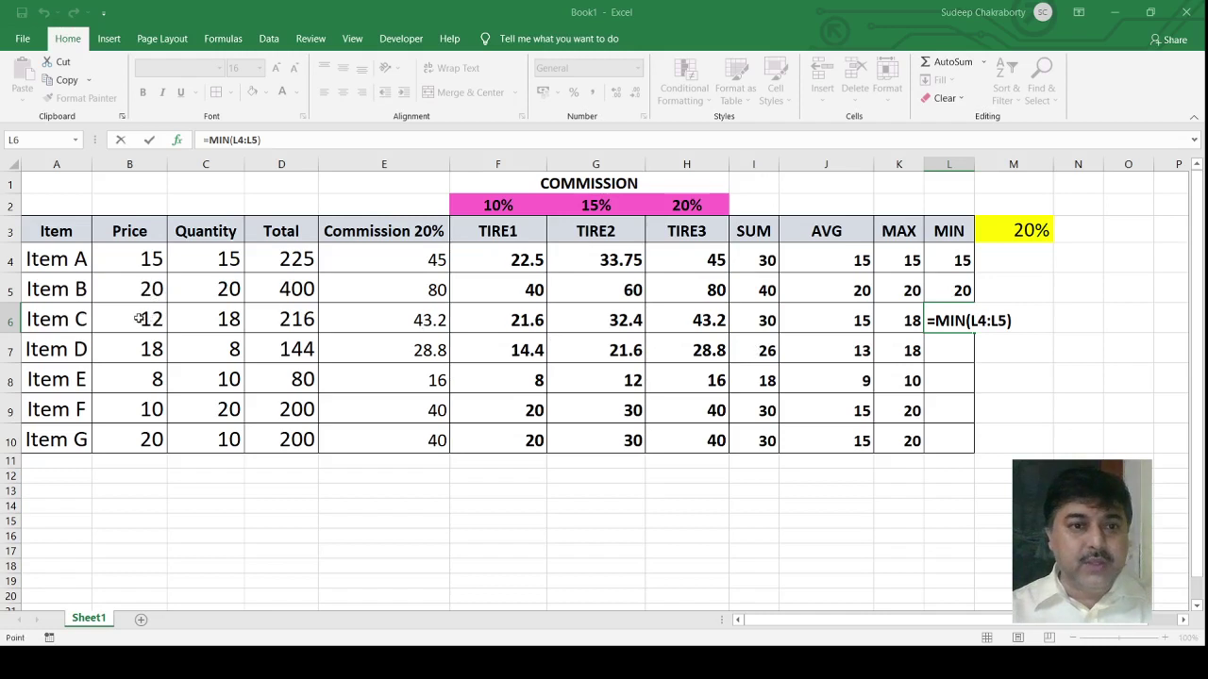
{"action": "left_click_drag", "start_coordinate": [138, 318], "coordinate": [194, 321]}
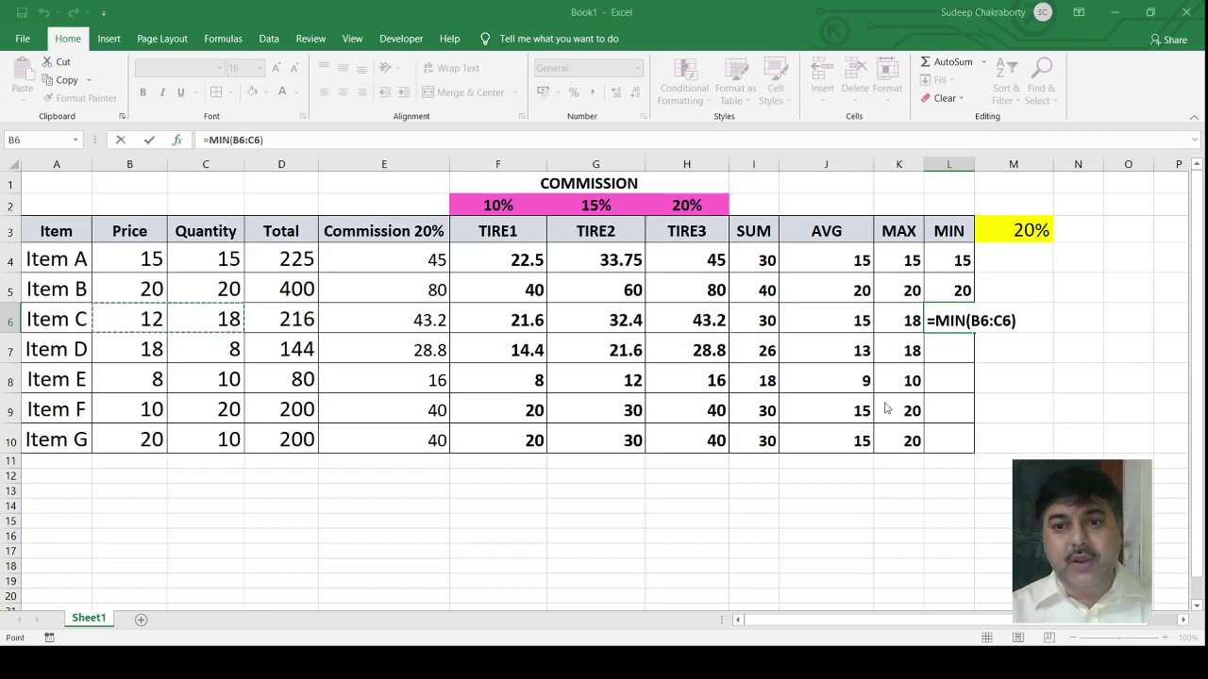
{"action": "key", "text": "ctrl+Return"}
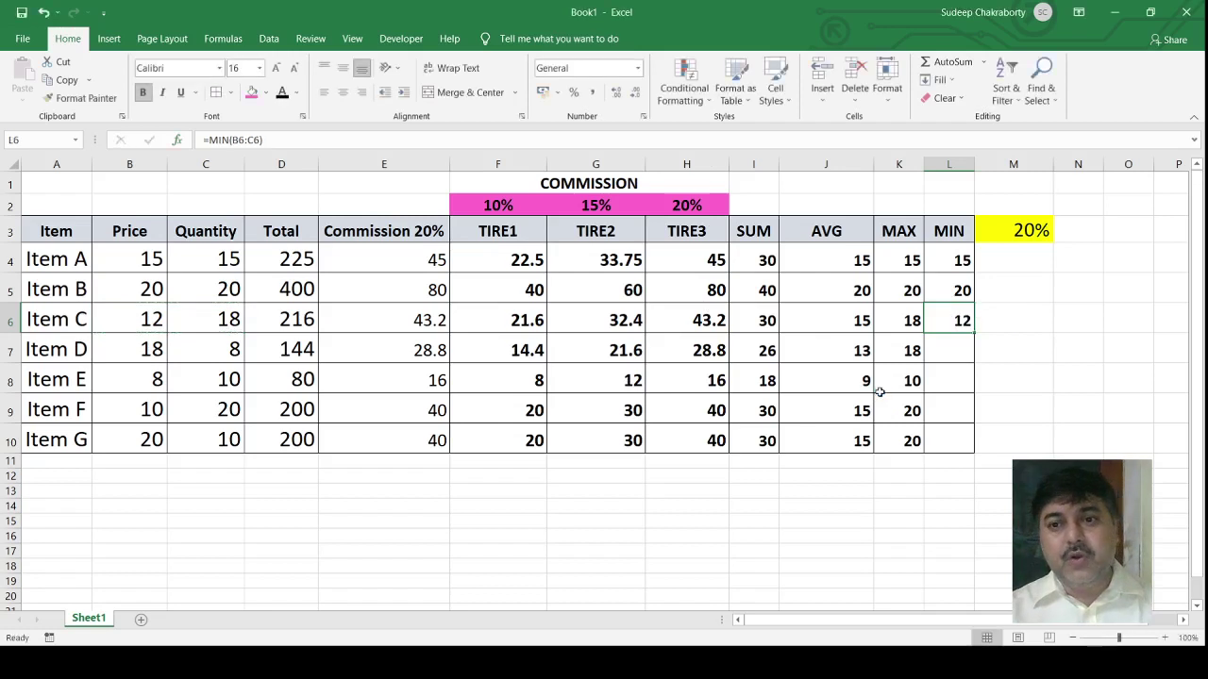
{"action": "left_click_drag", "start_coordinate": [973, 332], "coordinate": [972, 449]}
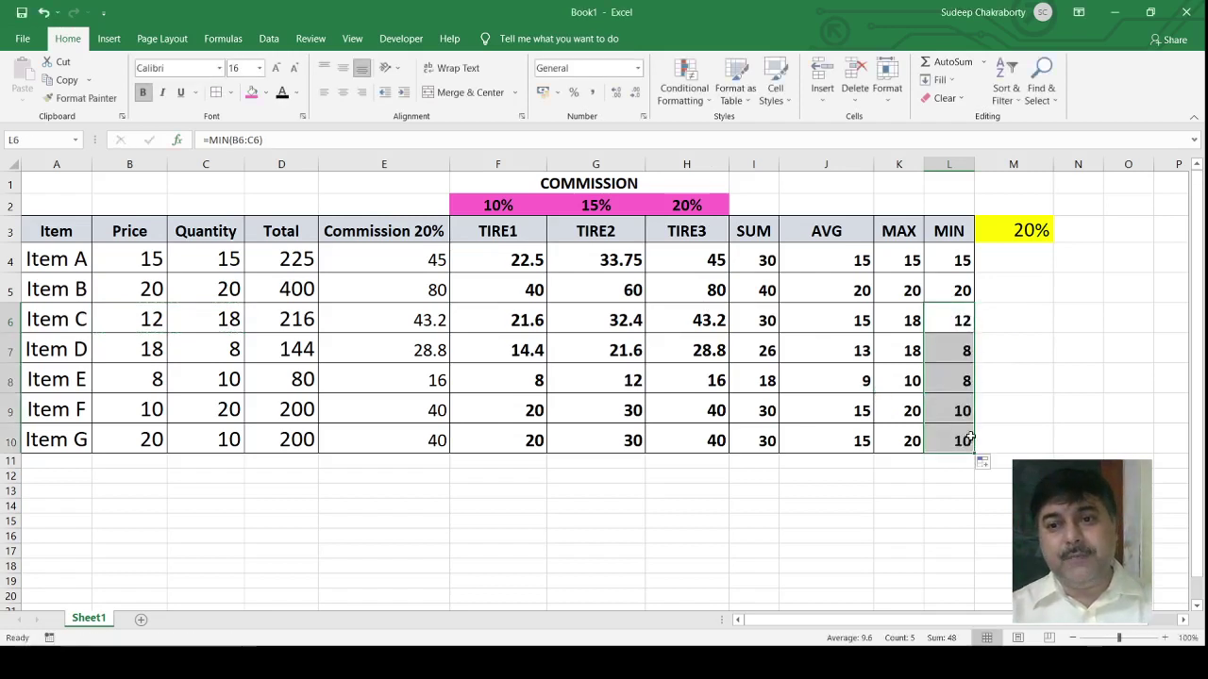
Step: Move the yellow 20% rate value from cell M3 over to O3
{"action": "left_click", "coordinate": [1055, 233]}
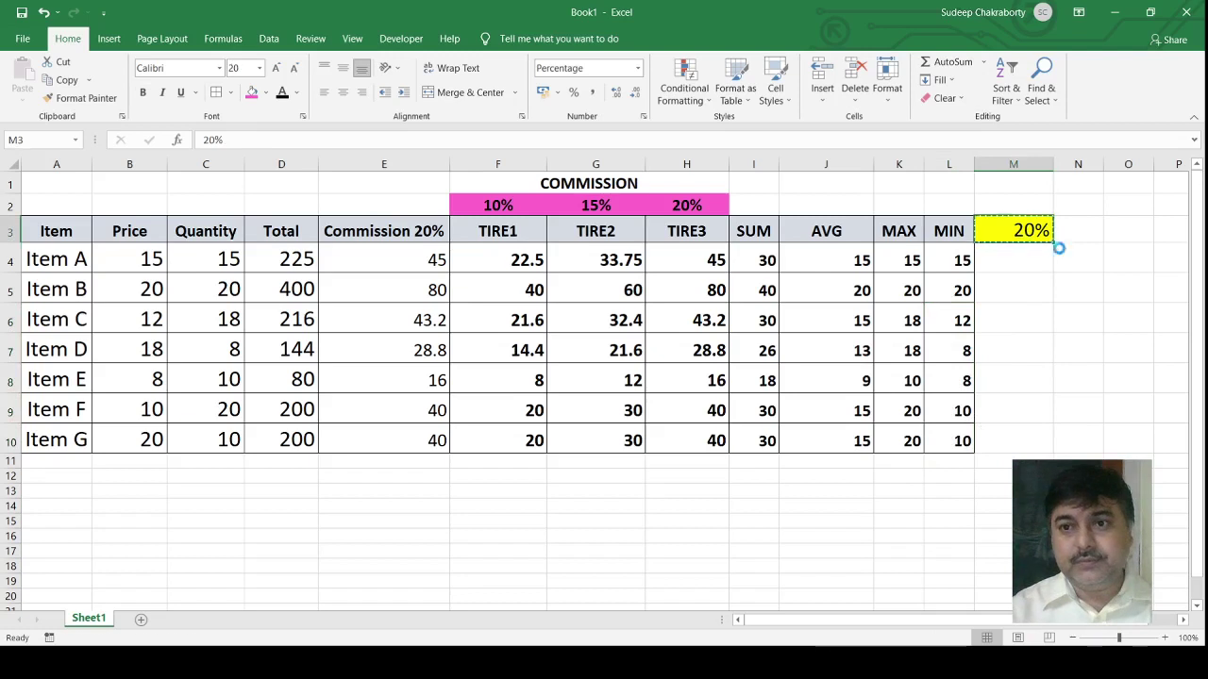
{"action": "key", "text": "ctrl+c"}
{"action": "left_click", "coordinate": [1144, 231]}
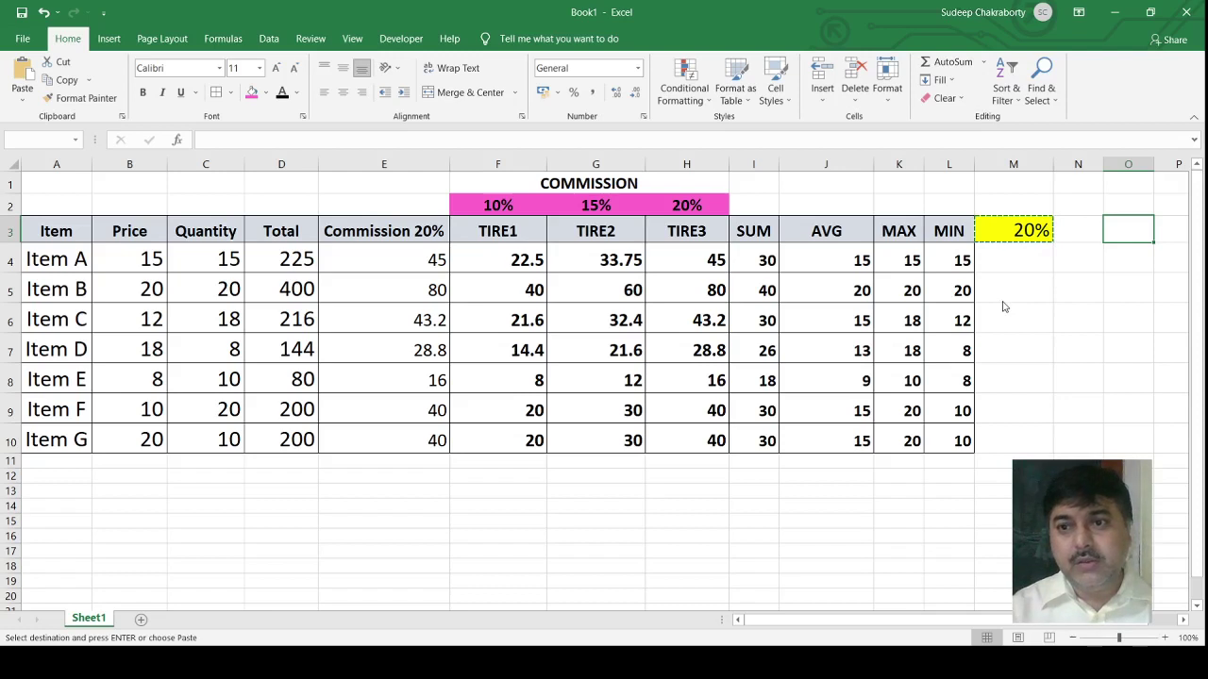
{"action": "key", "text": "ctrl+v"}
Step: Type the heading GRADE into cell M3
{"action": "left_click", "coordinate": [1010, 229]}
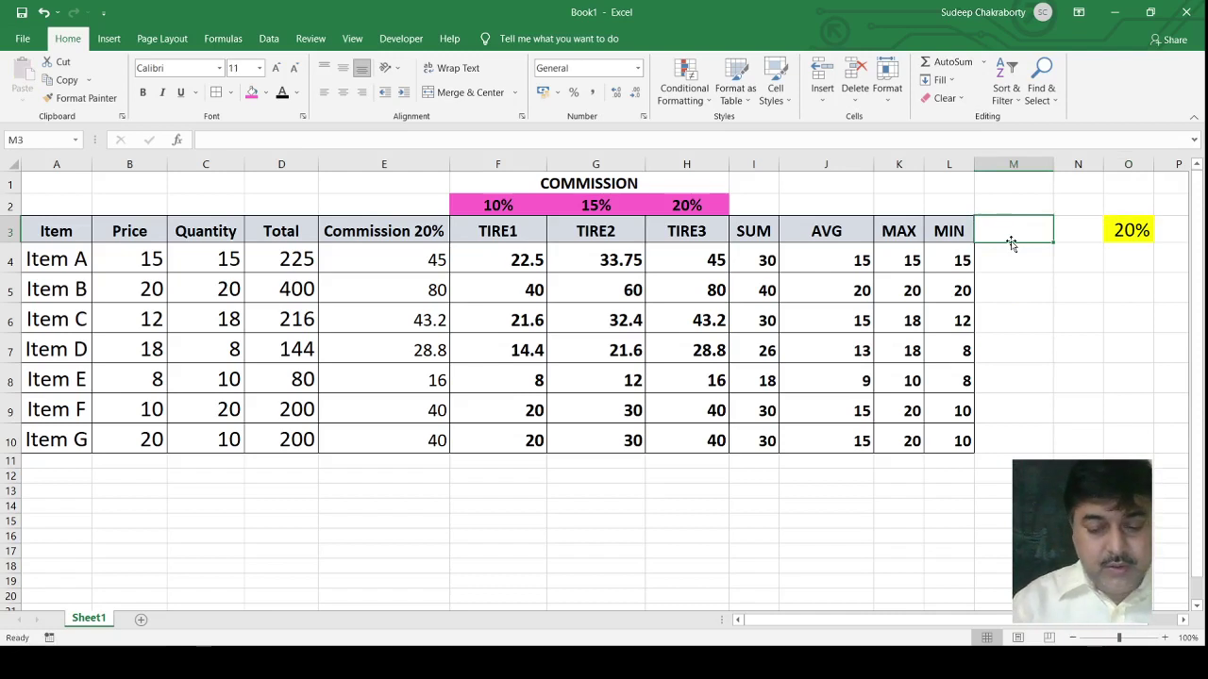
{"action": "type", "text": "GRAD"}
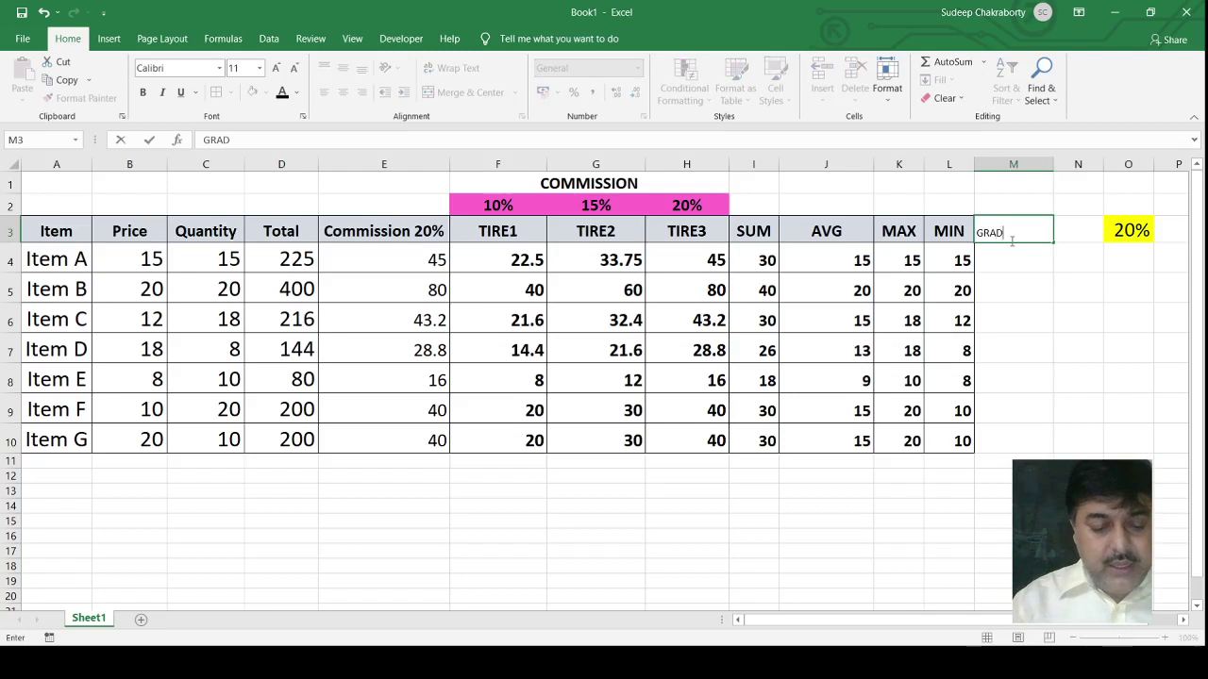
{"action": "type", "text": "E"}
{"action": "left_click", "coordinate": [994, 255]}
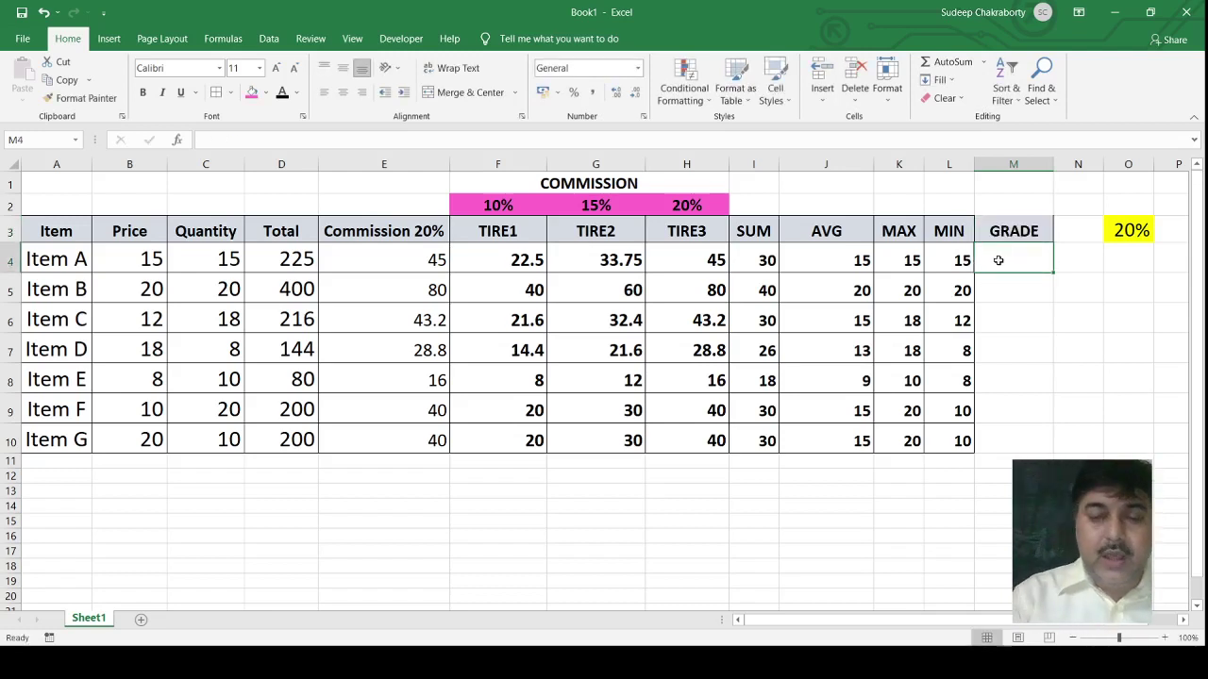
Step: Erase a formula started by mistake in the GRADE column
{"action": "type", "text": "="}
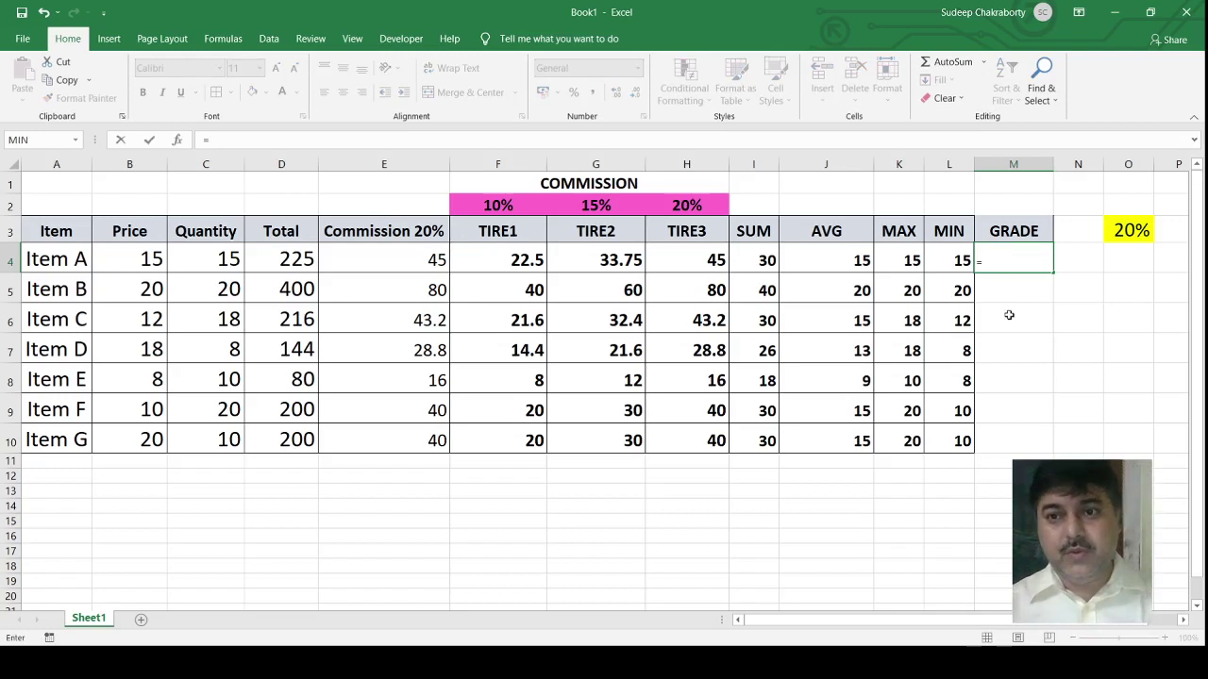
{"action": "left_click", "coordinate": [1008, 316]}
{"action": "key", "text": "BackSpace"}
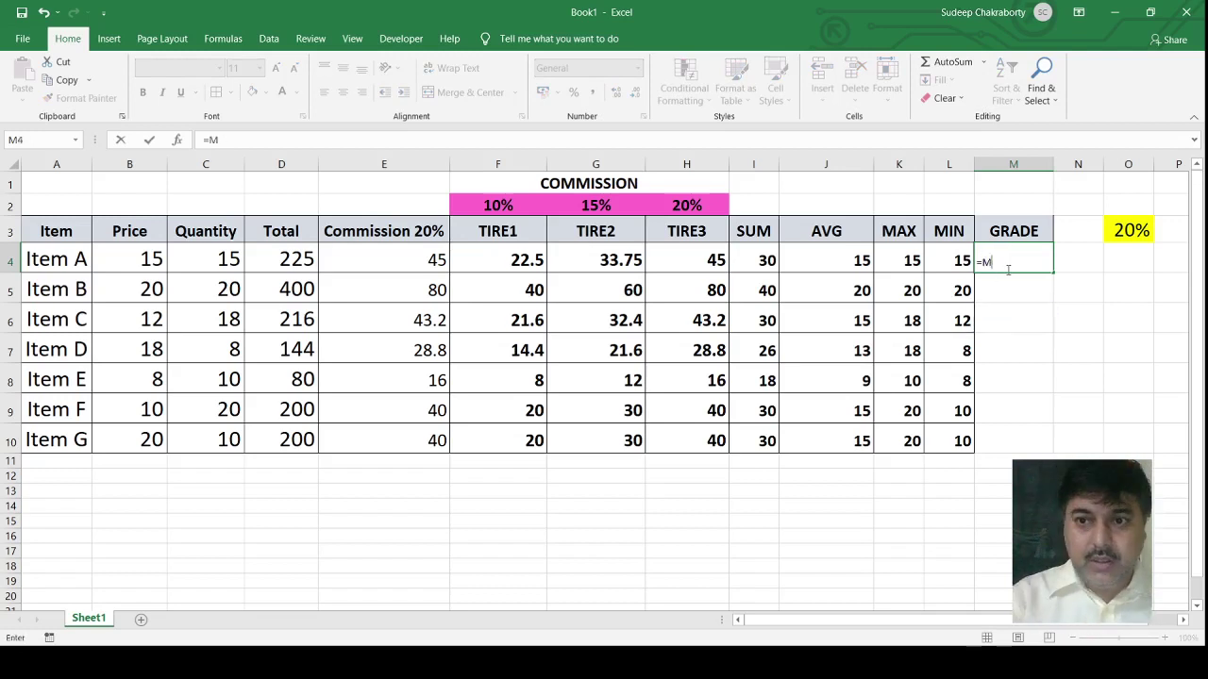
{"action": "key", "text": "BackSpace"}
{"action": "key", "text": "BackSpace"}
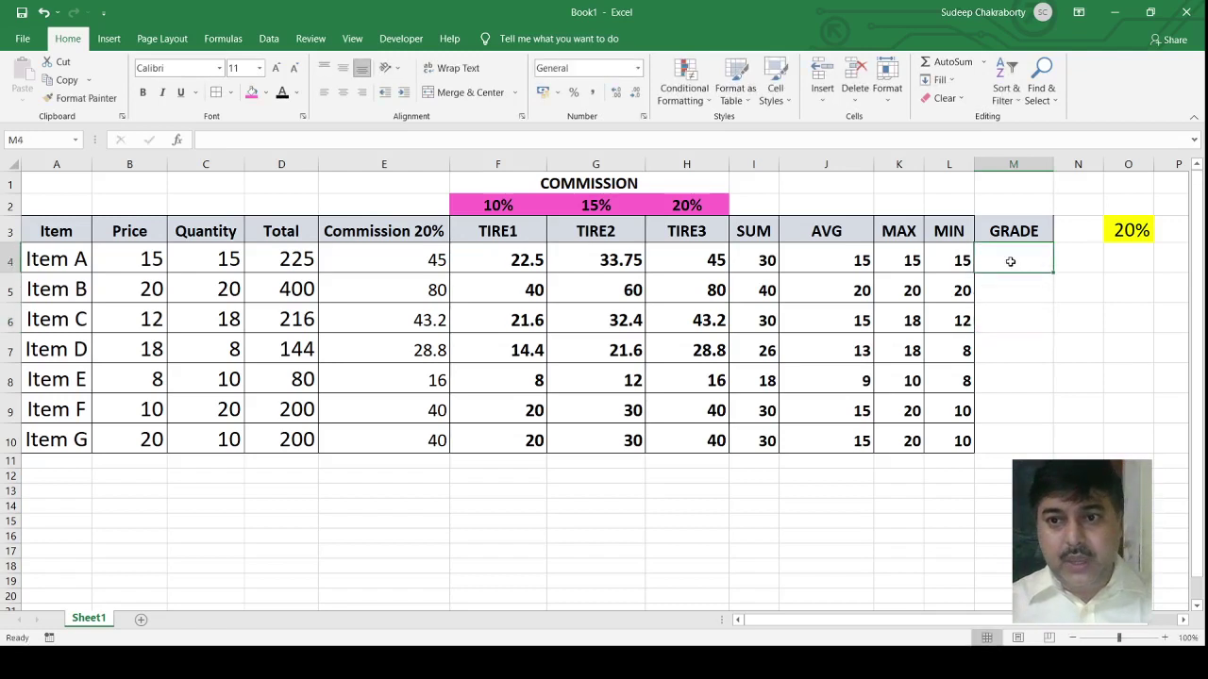
Step: Give GRADE cells M4:M10 All Borders and 18-point font, then begin =IF( in M4
{"action": "mouse_move", "coordinate": [1010, 261]}
{"action": "left_mouse_down"}
{"action": "mouse_move", "coordinate": [1027, 387]}
{"action": "mouse_move", "coordinate": [1019, 436]}
{"action": "left_mouse_up"}
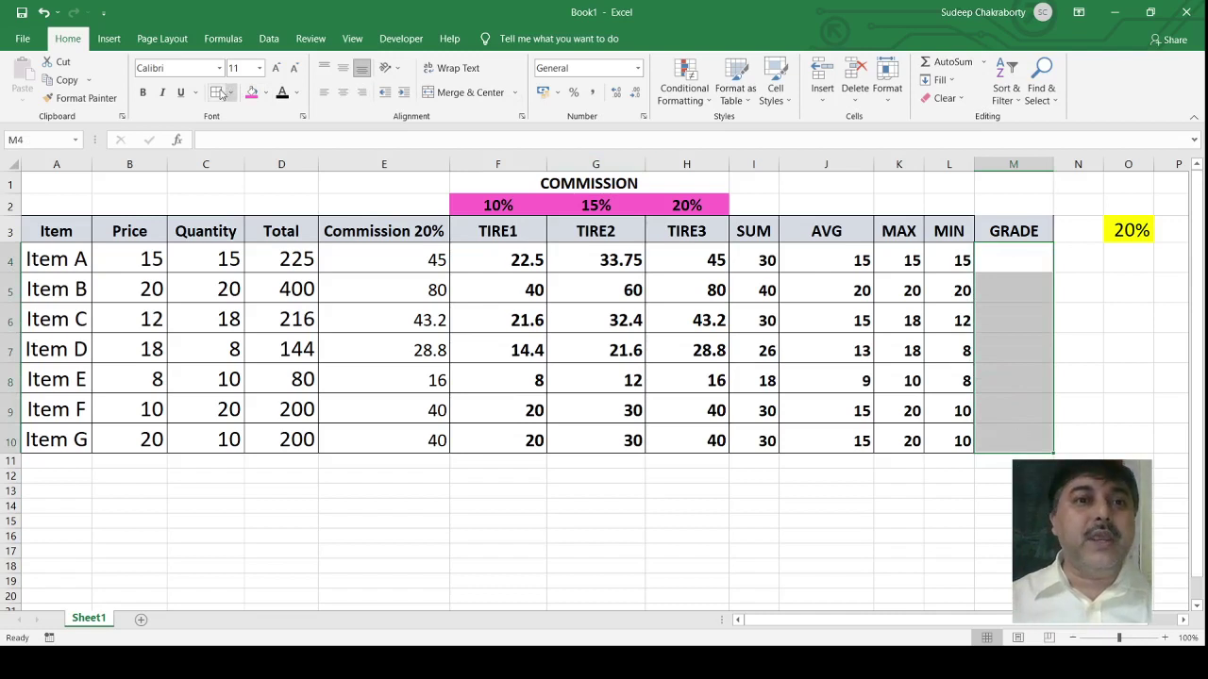
{"action": "left_click", "coordinate": [217, 92]}
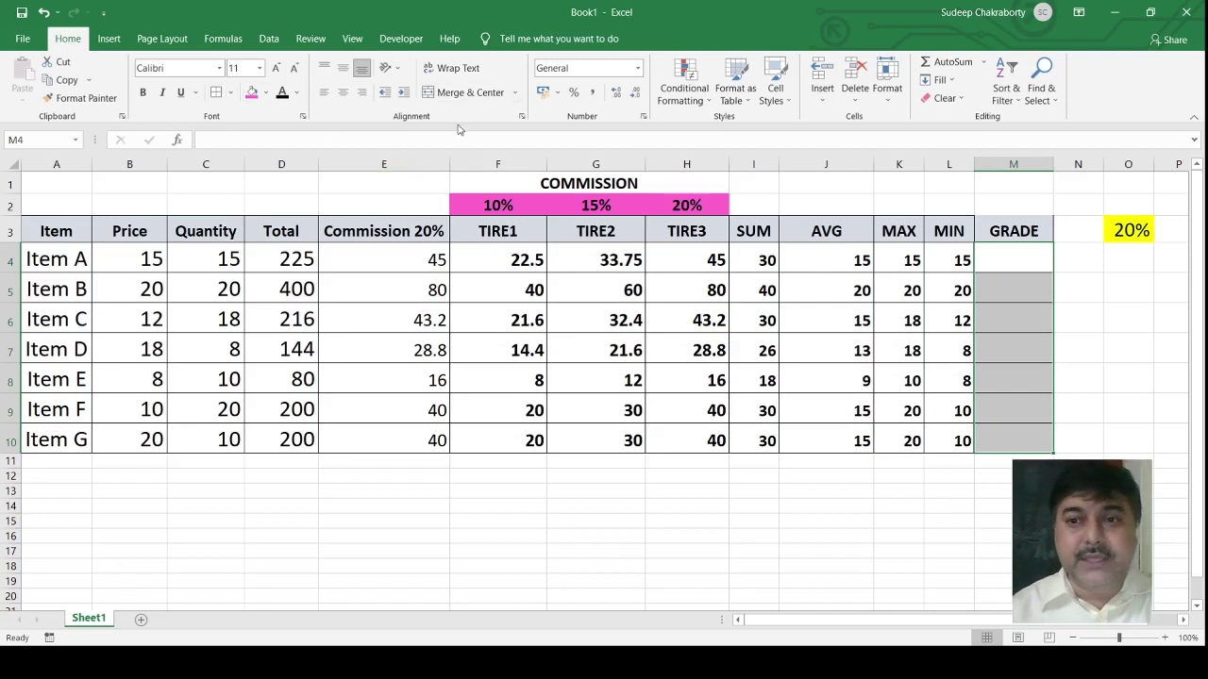
{"action": "left_click", "coordinate": [241, 68]}
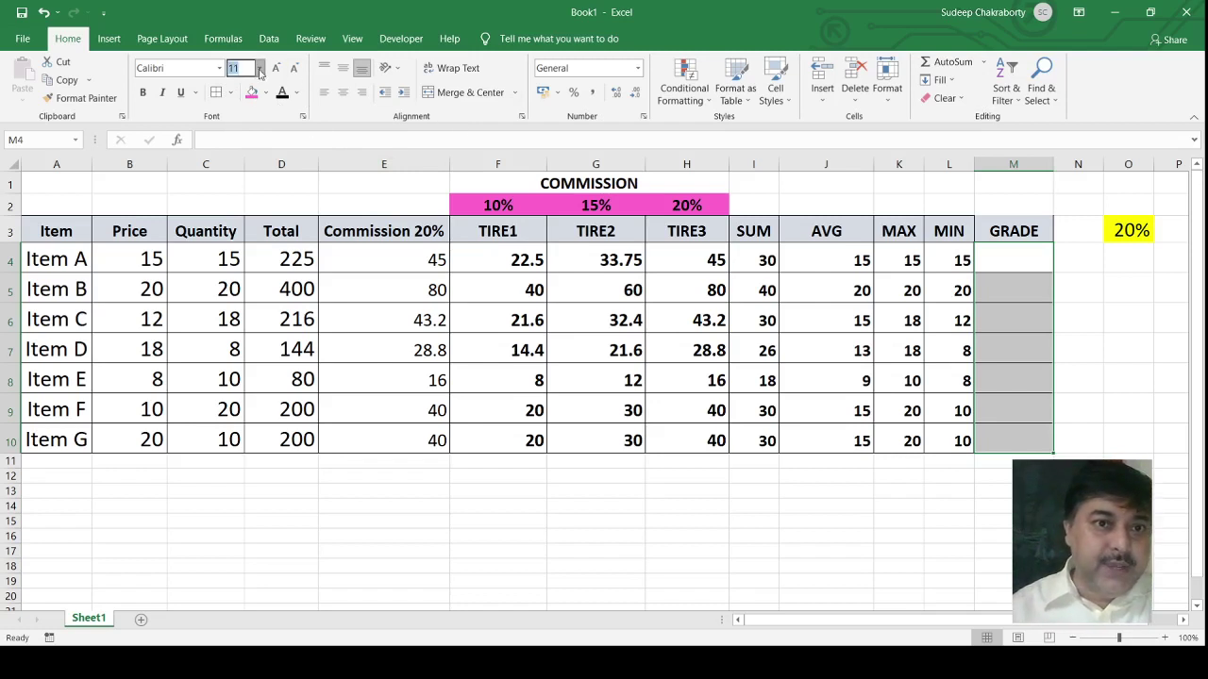
{"action": "type", "text": "18"}
{"action": "key", "text": "Return"}
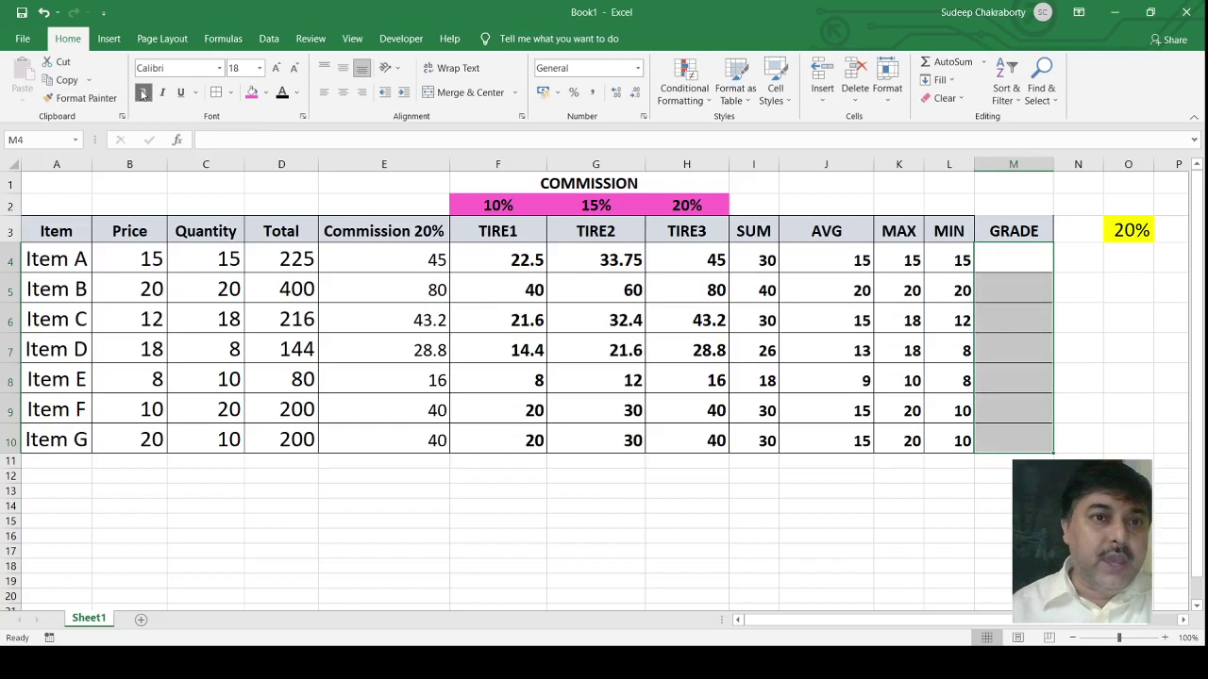
{"action": "left_click", "coordinate": [987, 262]}
{"action": "type", "text": "="}
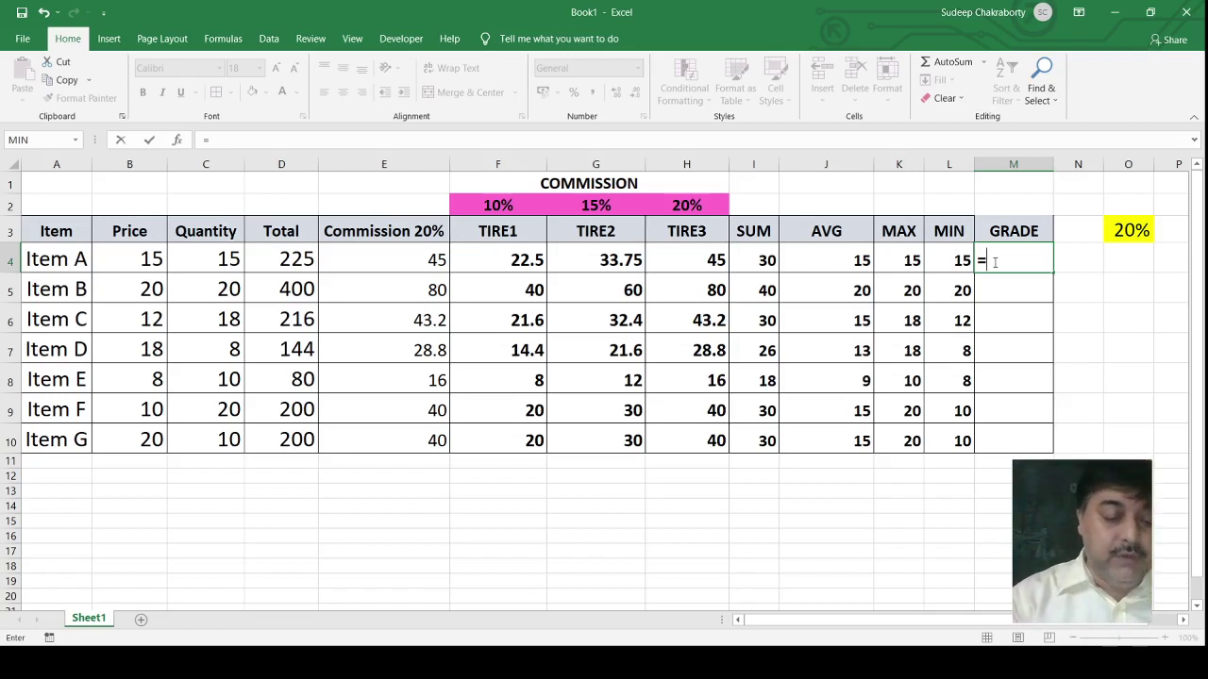
{"action": "type", "text": "IF"}
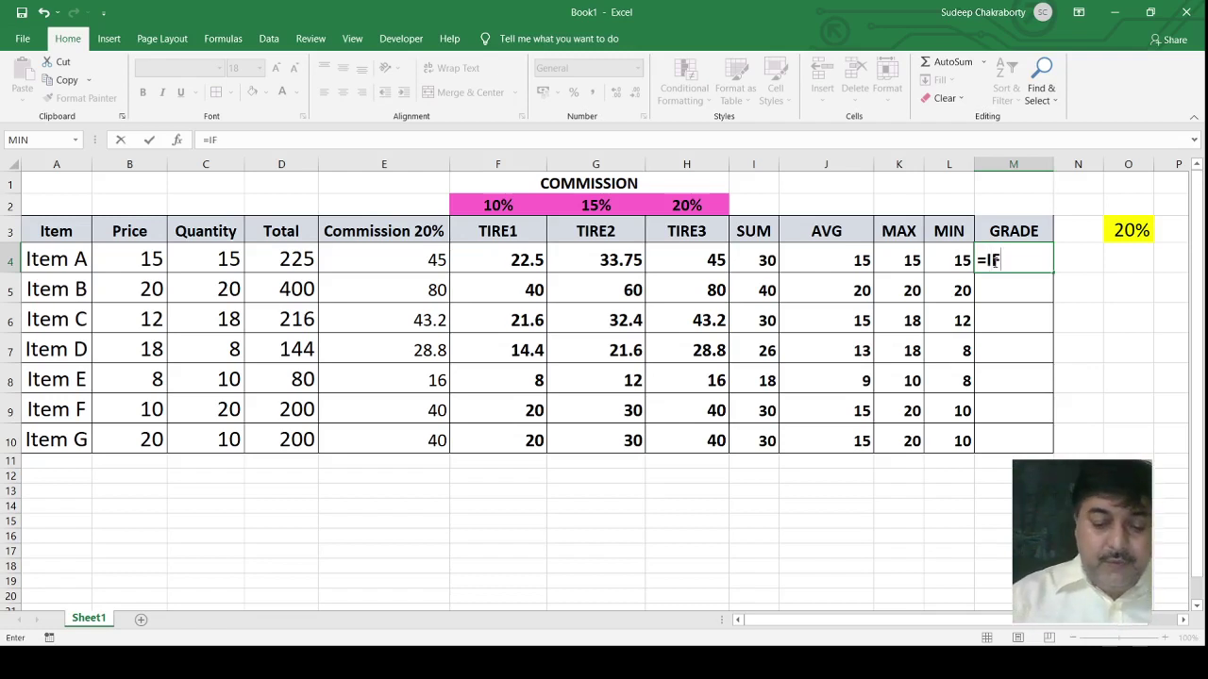
{"action": "type", "text": "("}
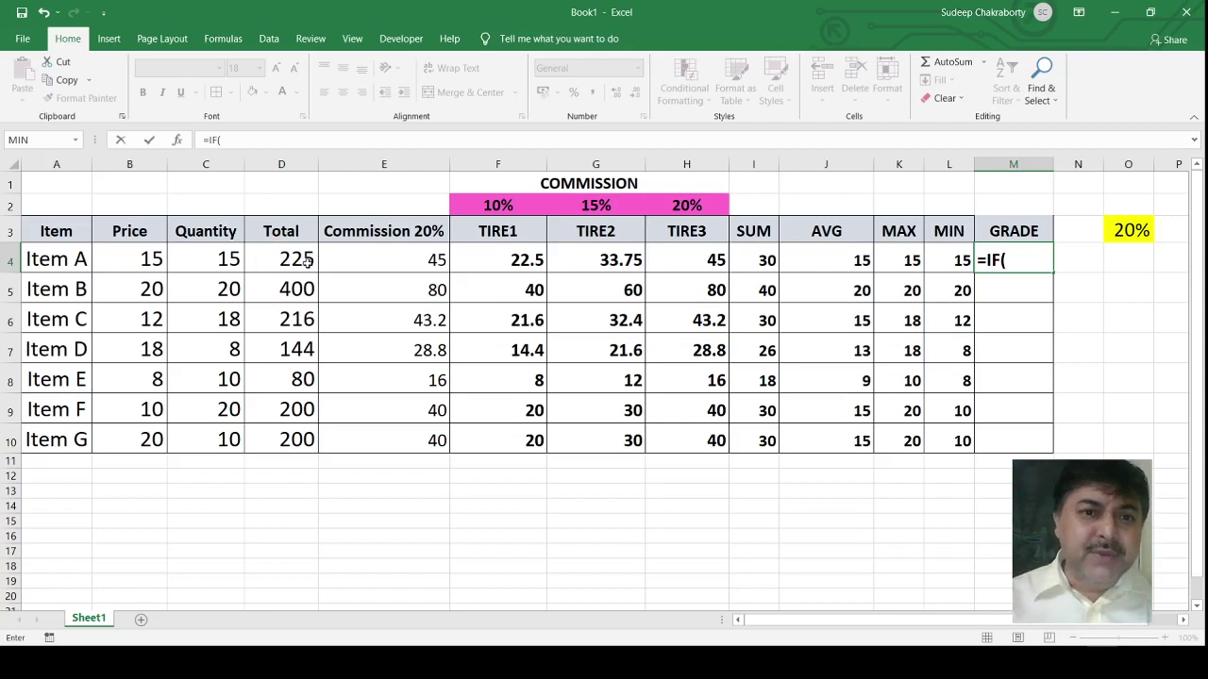
Step: Build the first tier in M4: D4>=400 returns "FIRST", then open a nested IF(
{"action": "left_click", "coordinate": [296, 264]}
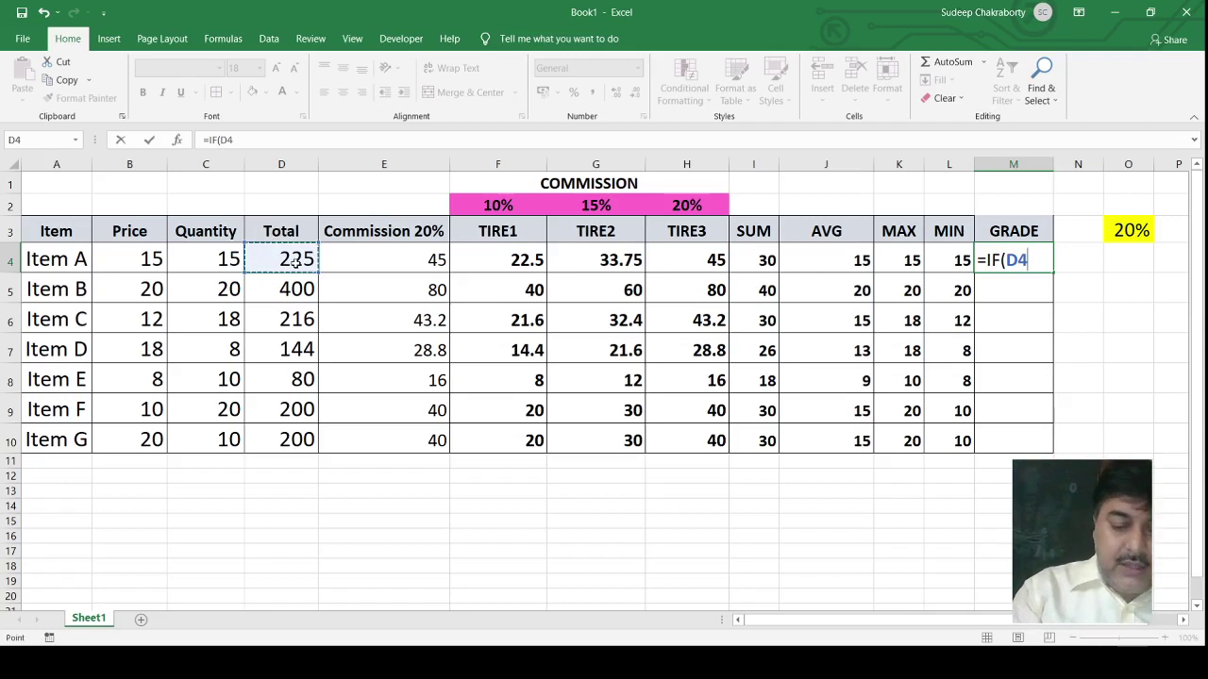
{"action": "type", "text": ">="}
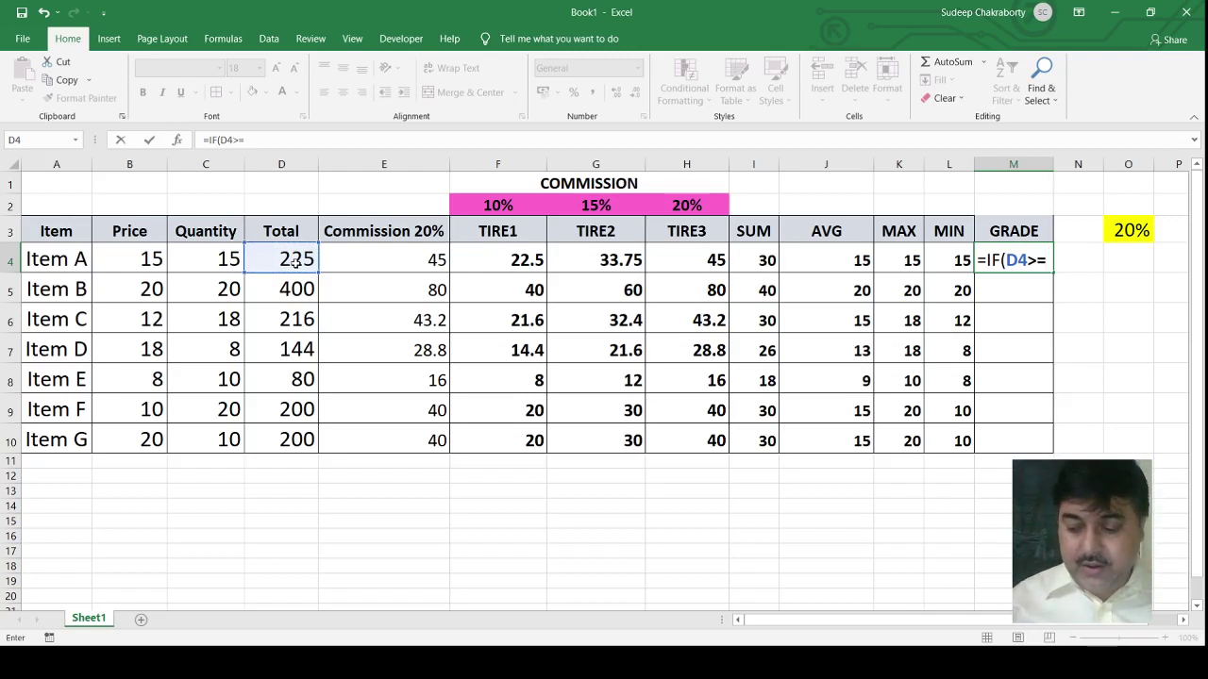
{"action": "type", "text": "400"}
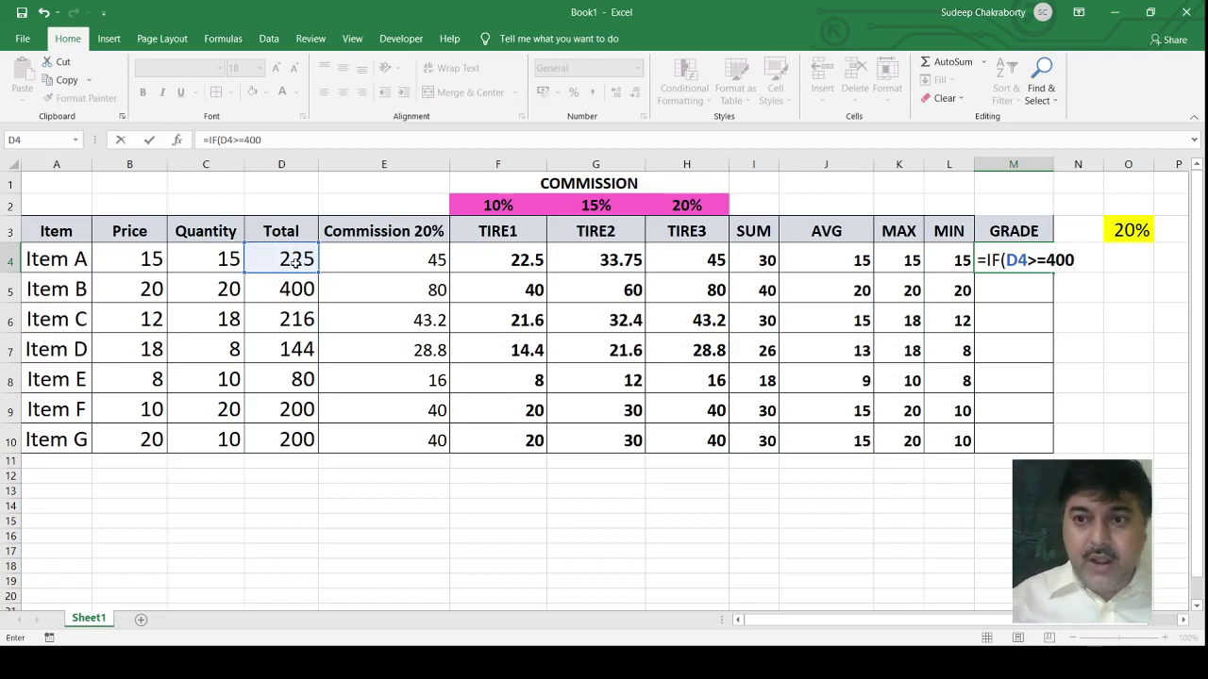
{"action": "type", "text": ","}
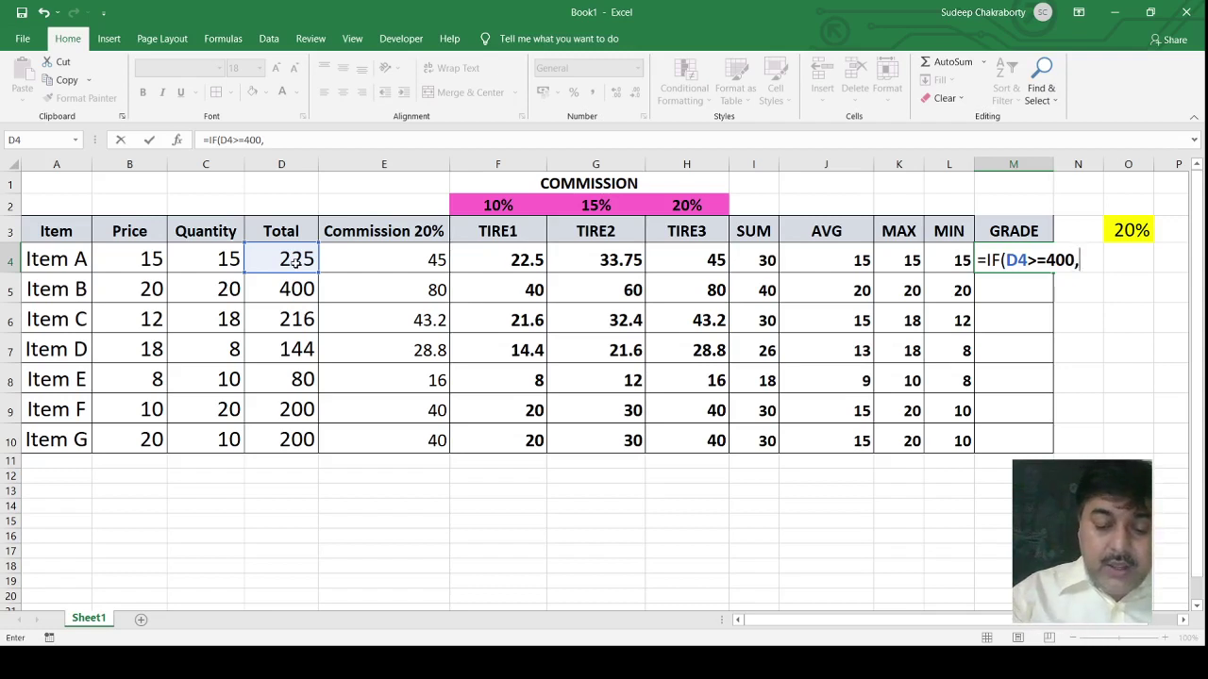
{"action": "type", "text": "\""}
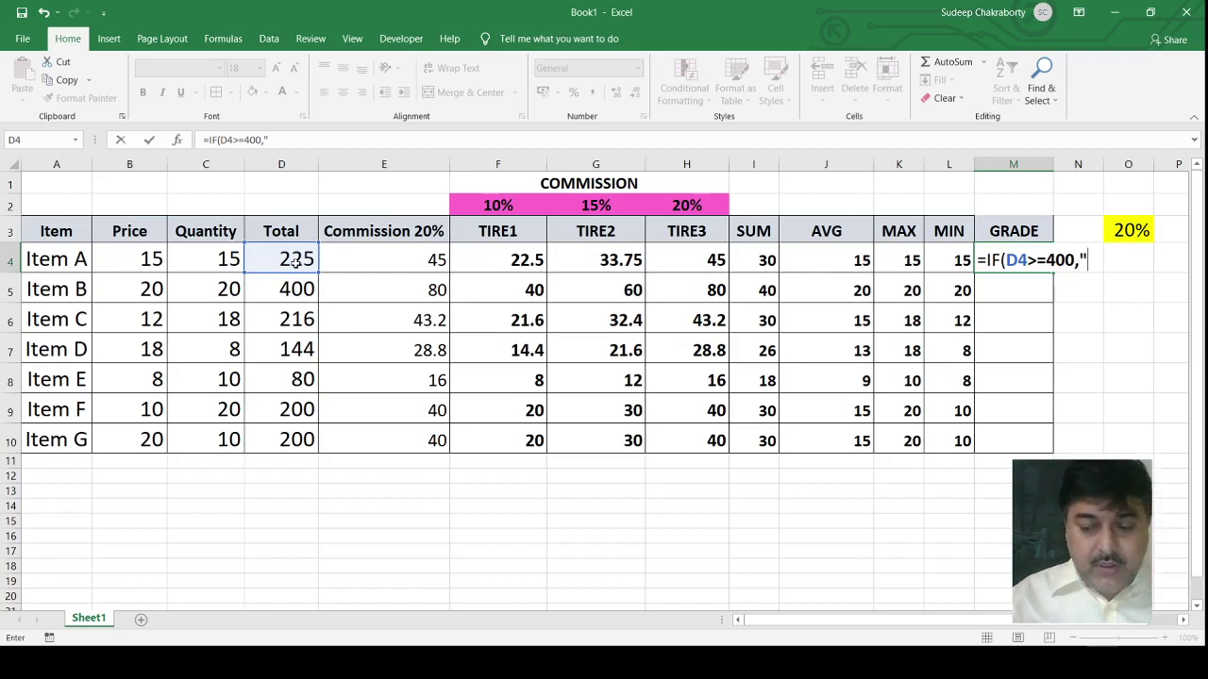
{"action": "type", "text": "FIRST\","}
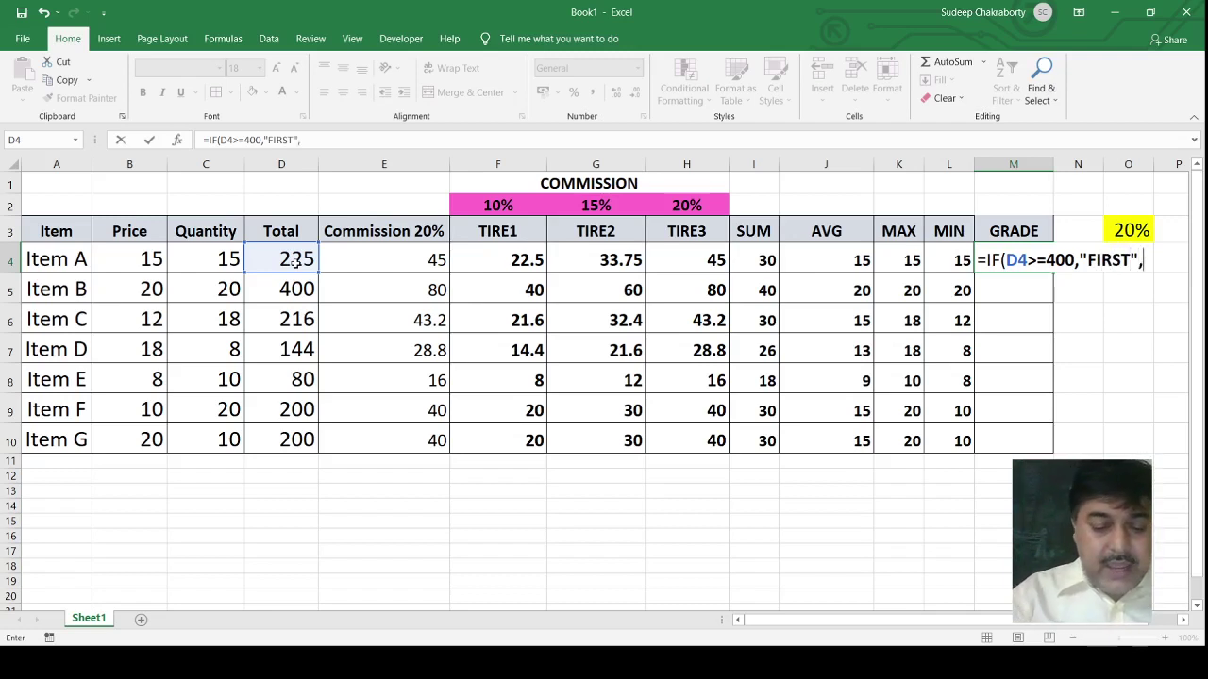
{"action": "type", "text": "IF"}
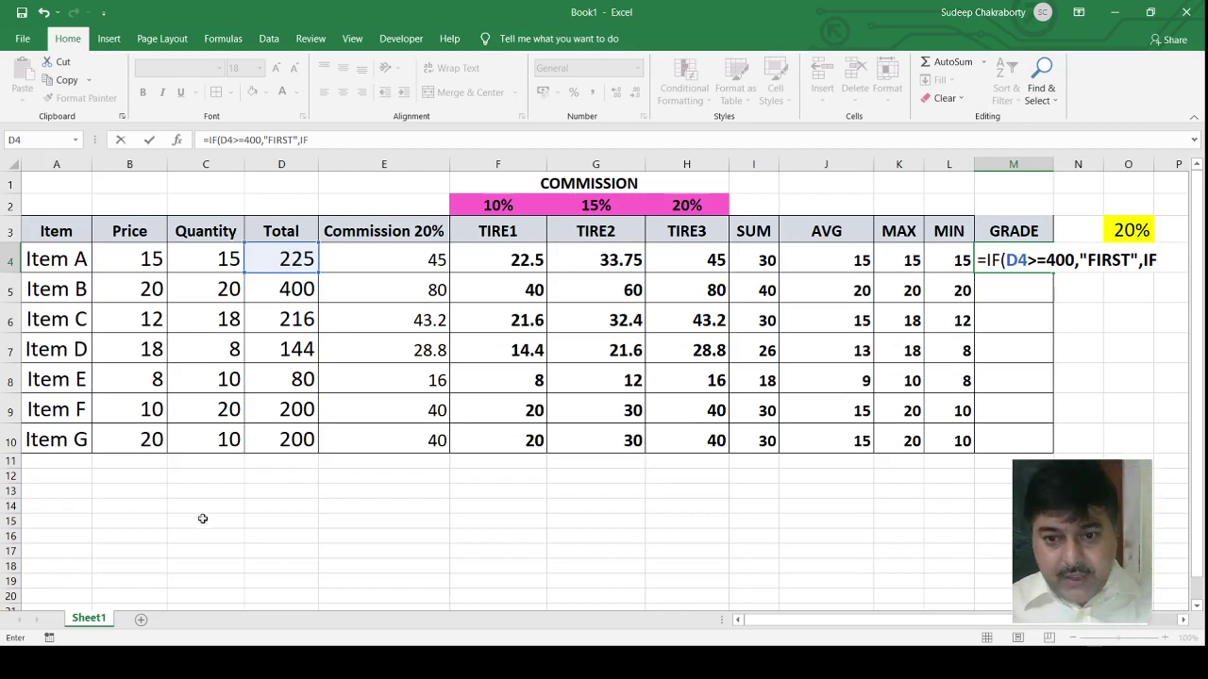
{"action": "left_click_drag", "start_coordinate": [785, 626], "coordinate": [836, 633]}
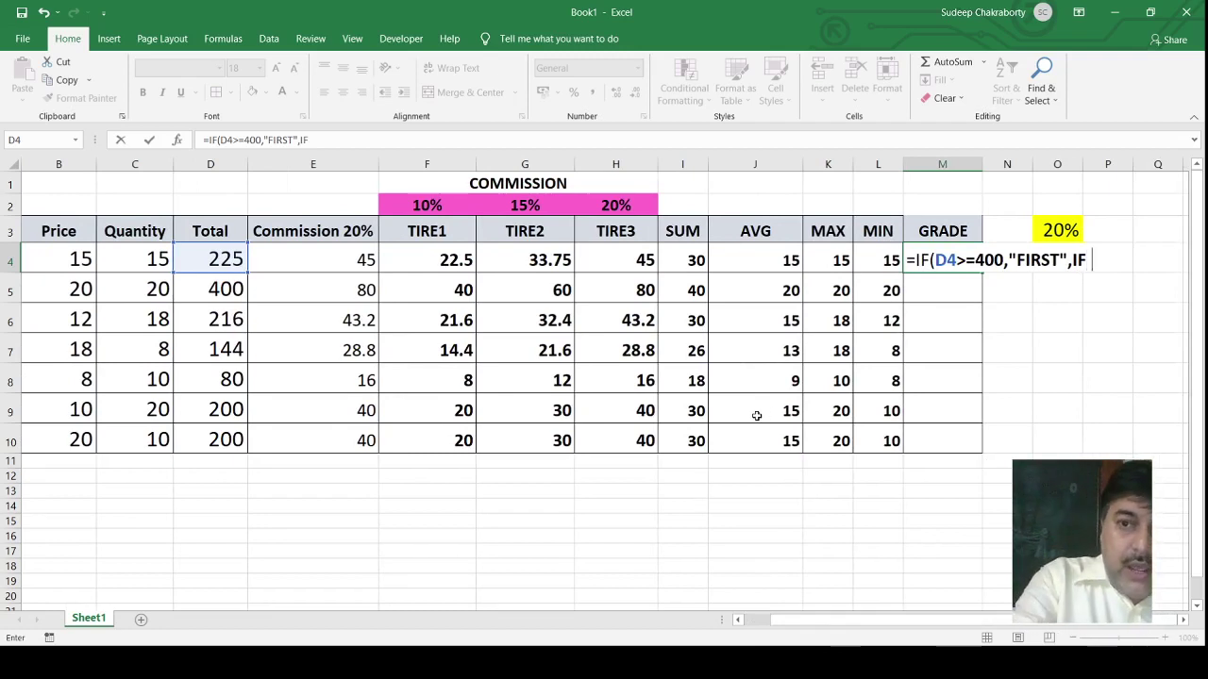
{"action": "type", "text": "("}
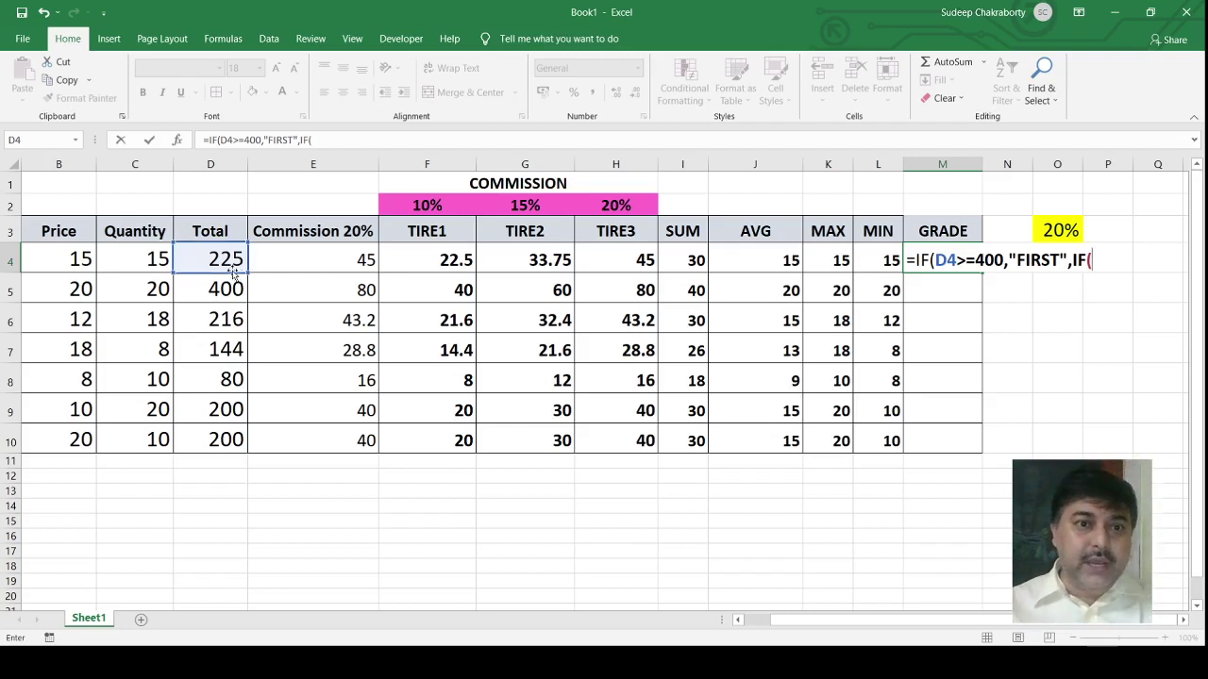
Step: Add the second tier: D4>=300 returns "SECOND", then open another IF(
{"action": "left_click", "coordinate": [224, 262]}
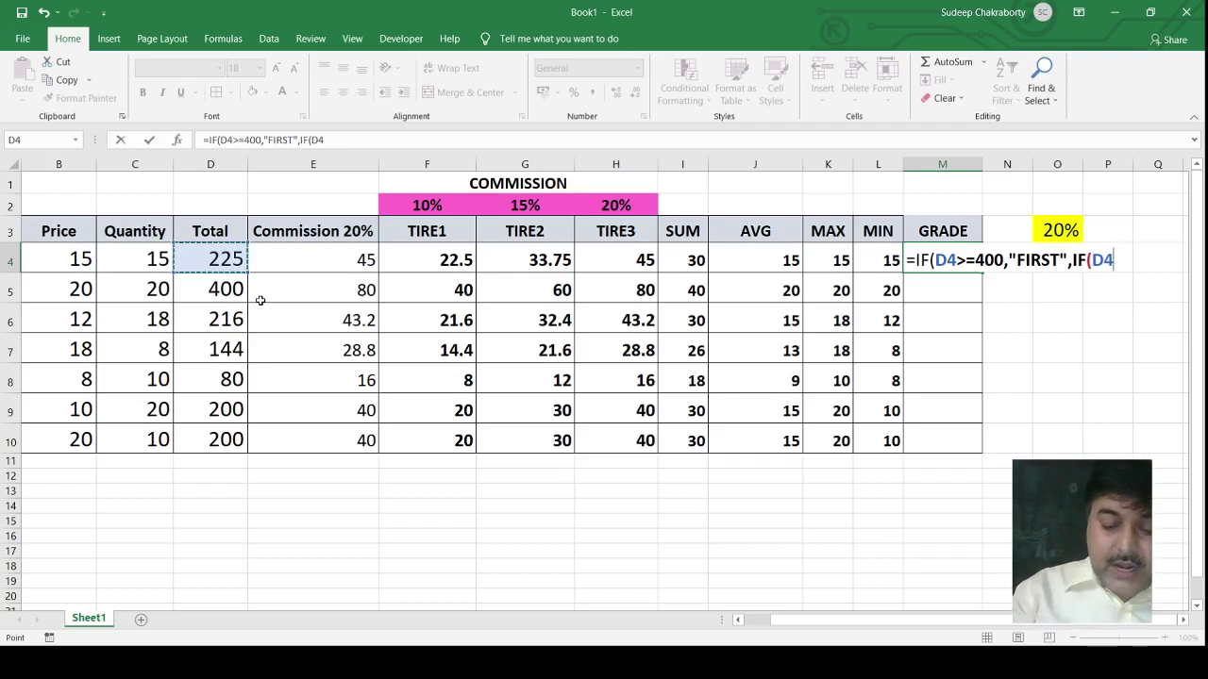
{"action": "type", "text": ">="}
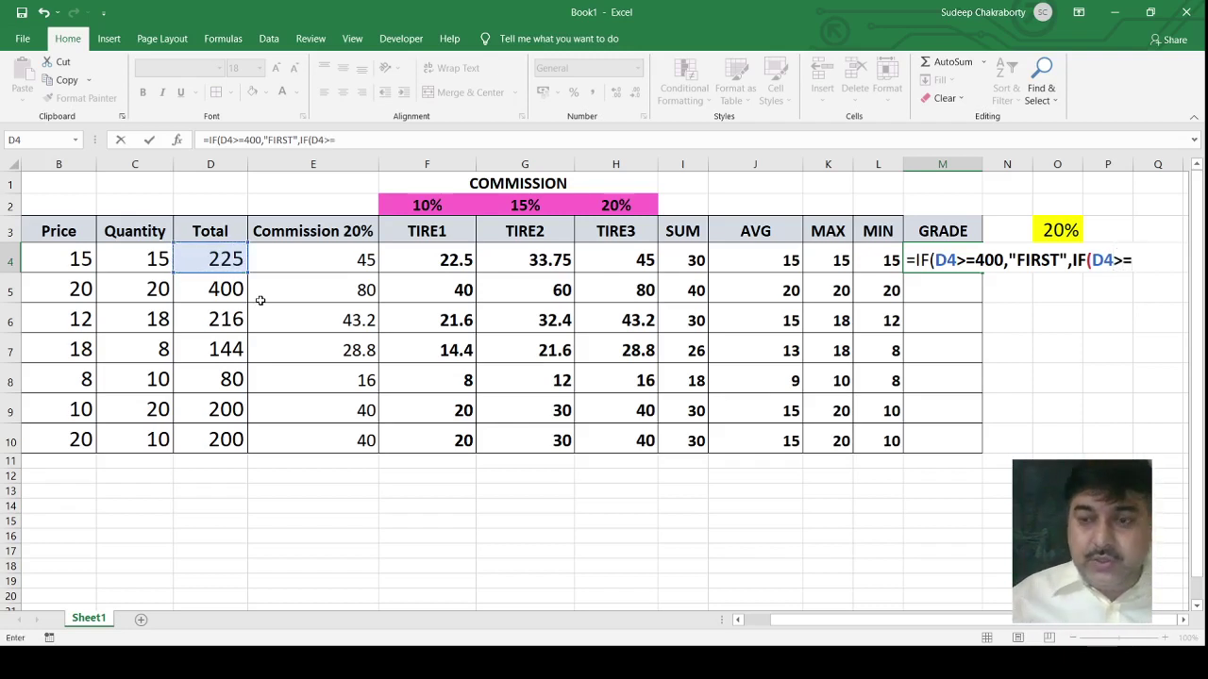
{"action": "type", "text": "3 00"}
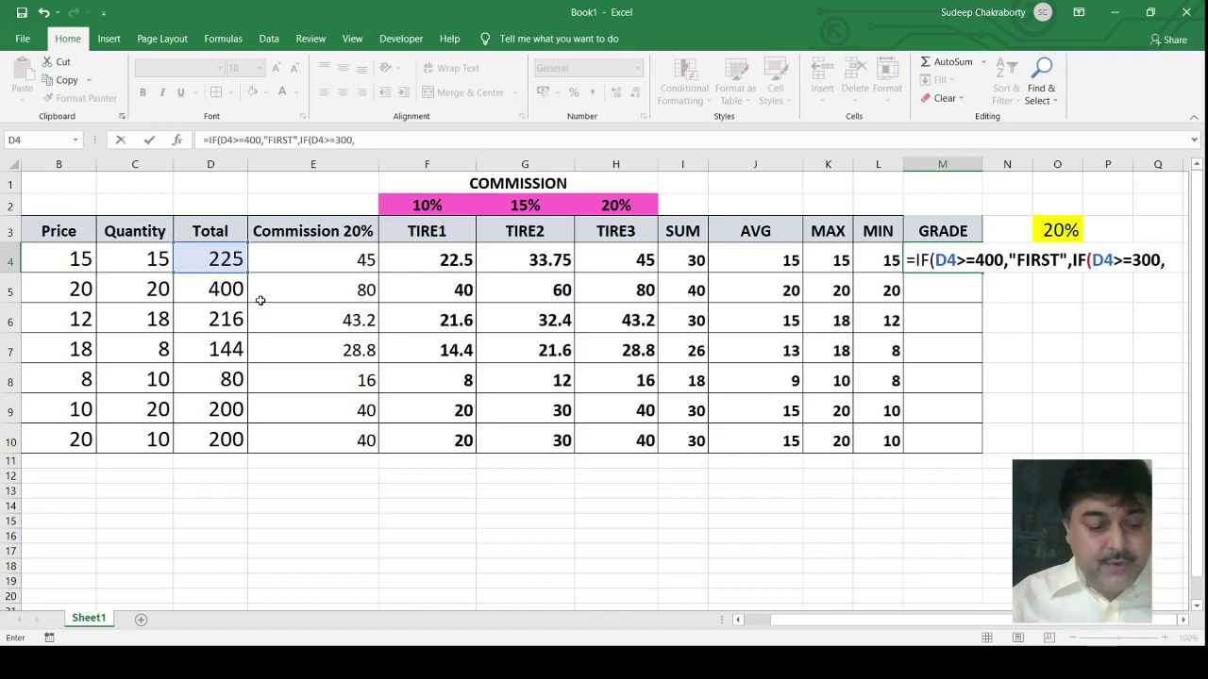
{"action": "type", "text": "\"s"}
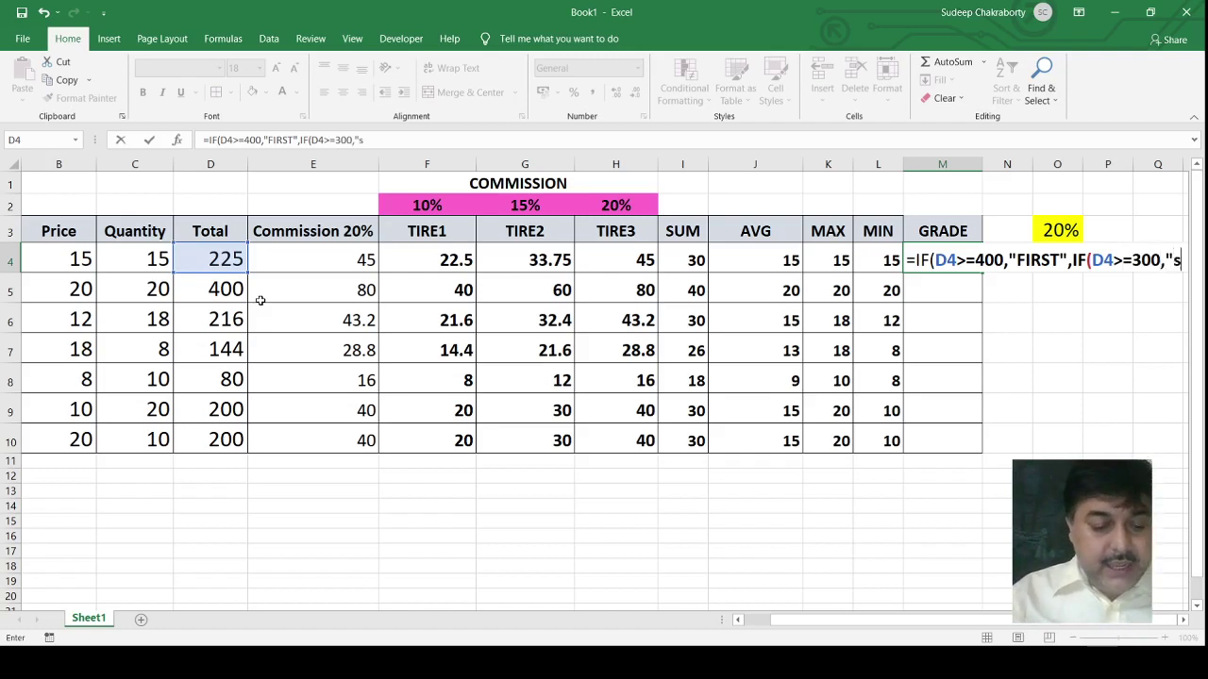
{"action": "type", "text": "ECO"}
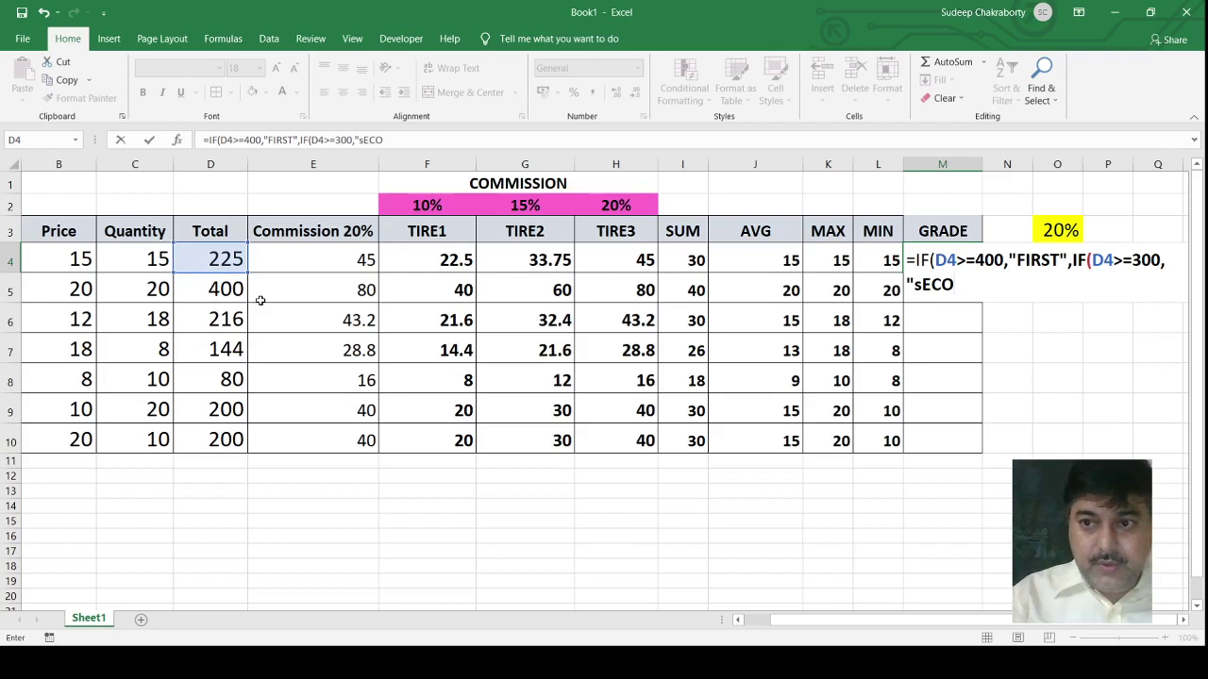
{"action": "key", "text": "BackSpace"}
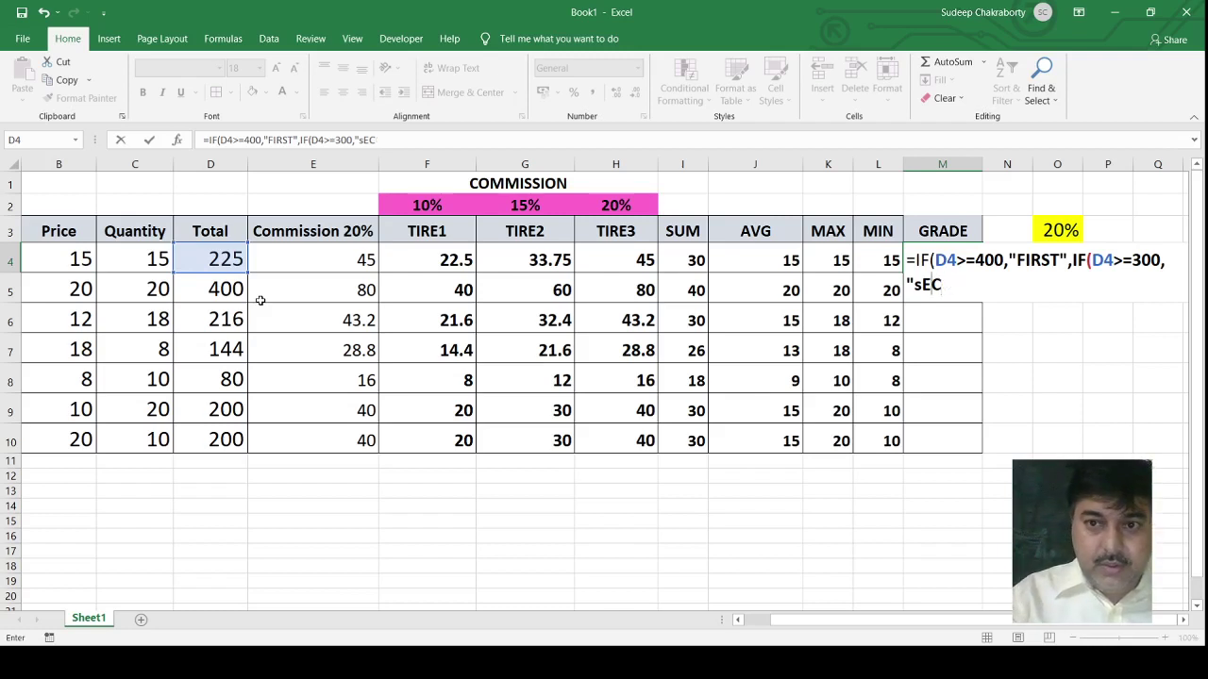
{"action": "key", "text": "BackSpace"}
{"action": "key", "text": "BackSpace"}
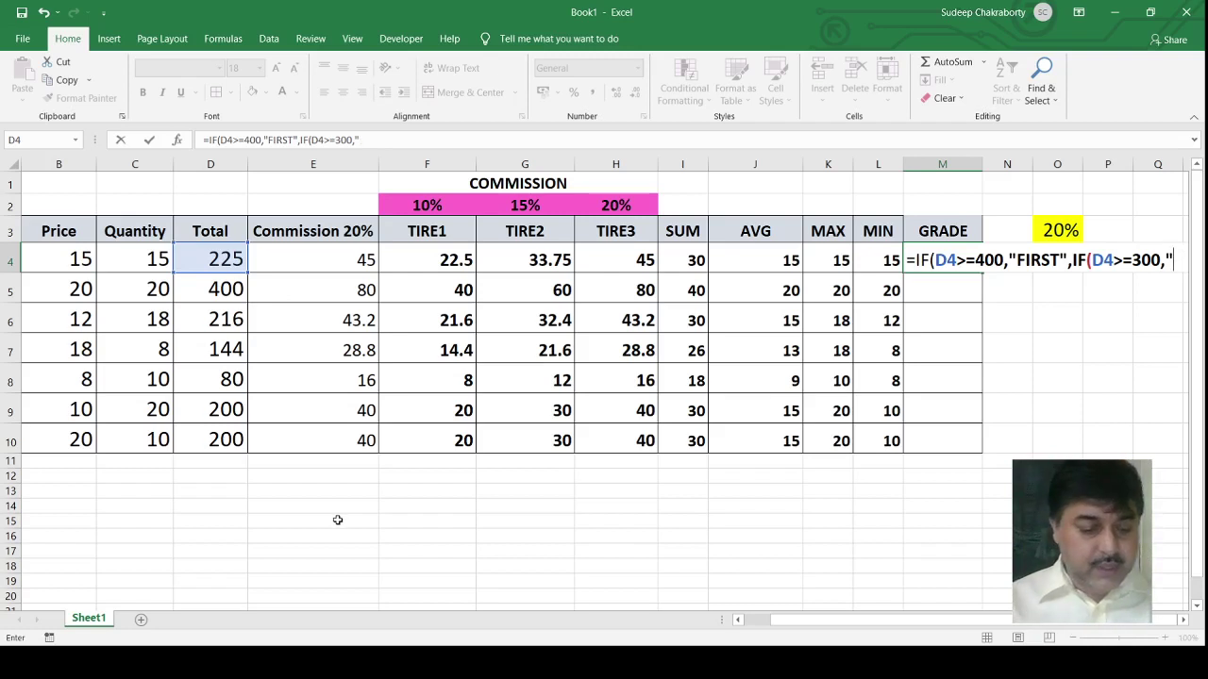
{"action": "type", "text": "SECO"}
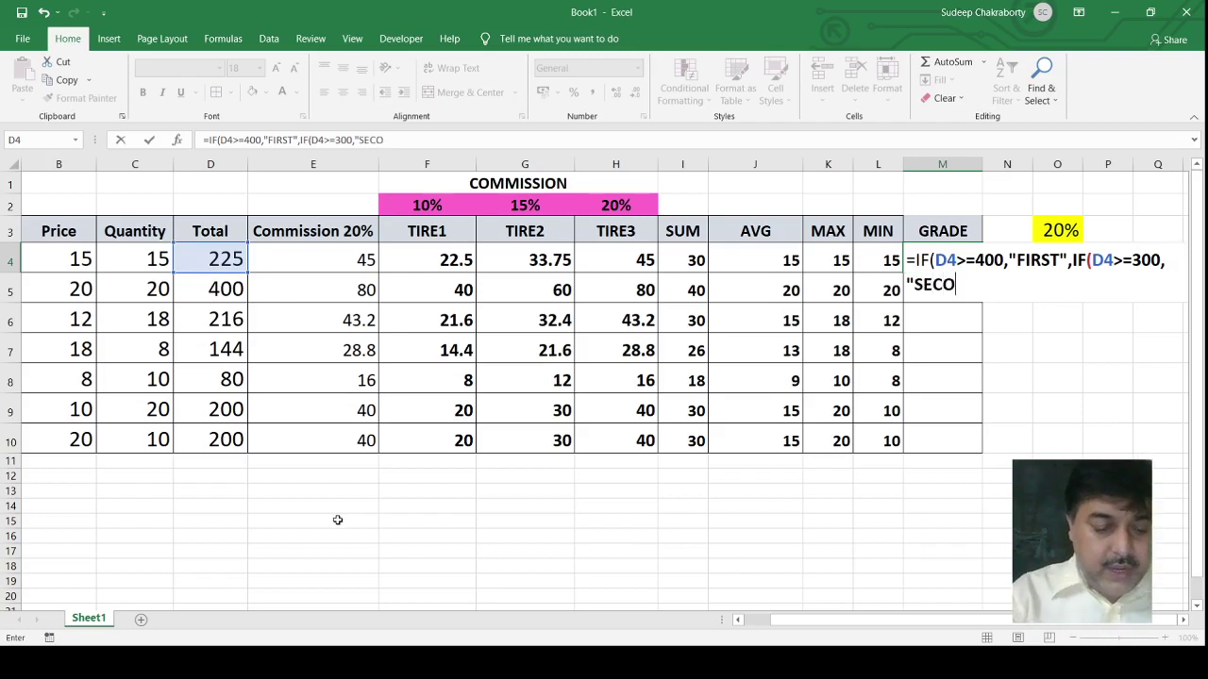
{"action": "type", "text": "ND"}
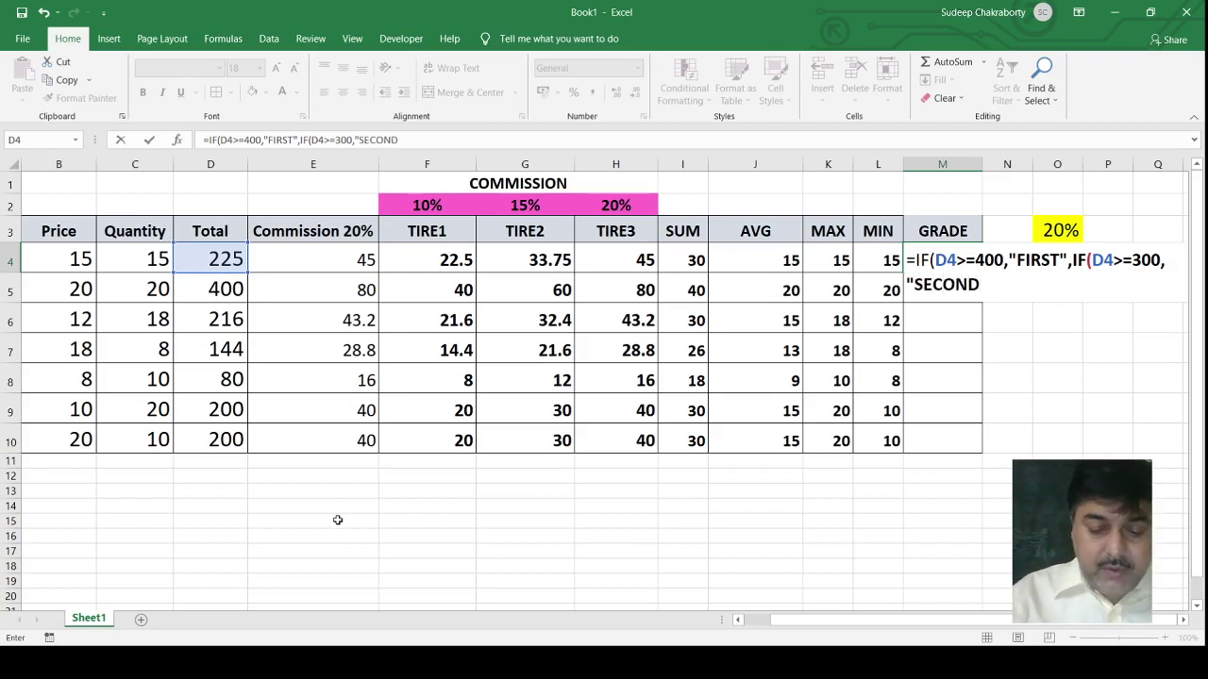
{"action": "type", "text": "\","}
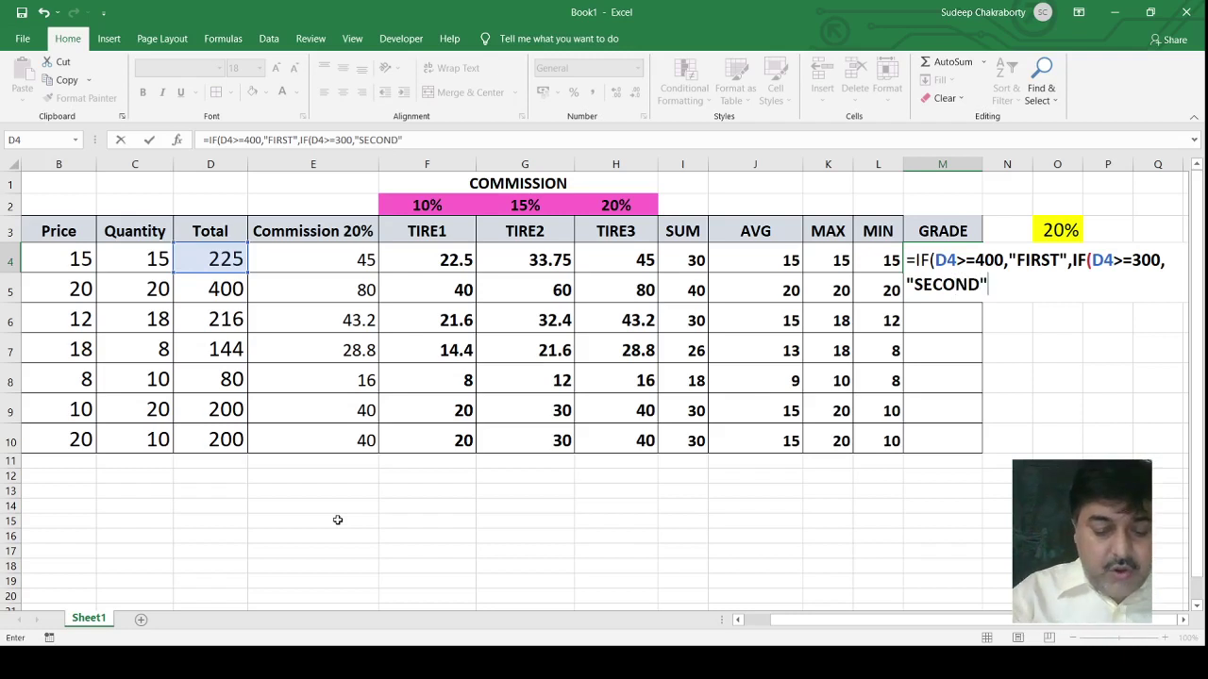
{"action": "type", "text": "IF"}
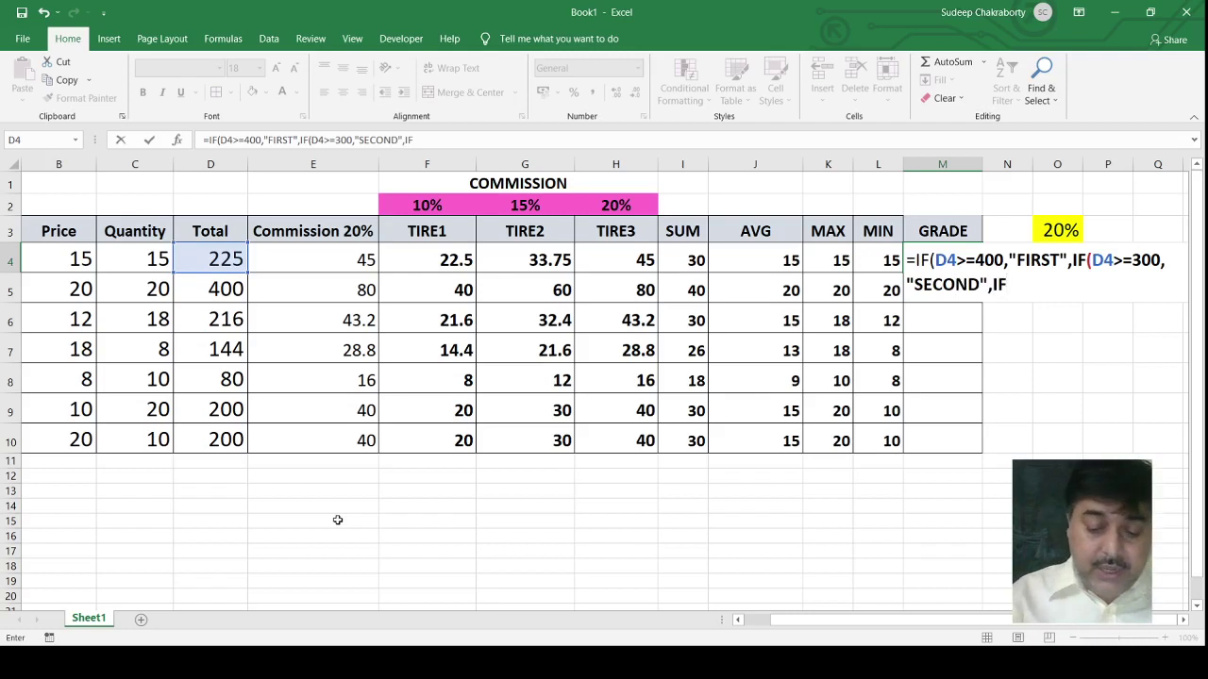
{"action": "type", "text": "("}
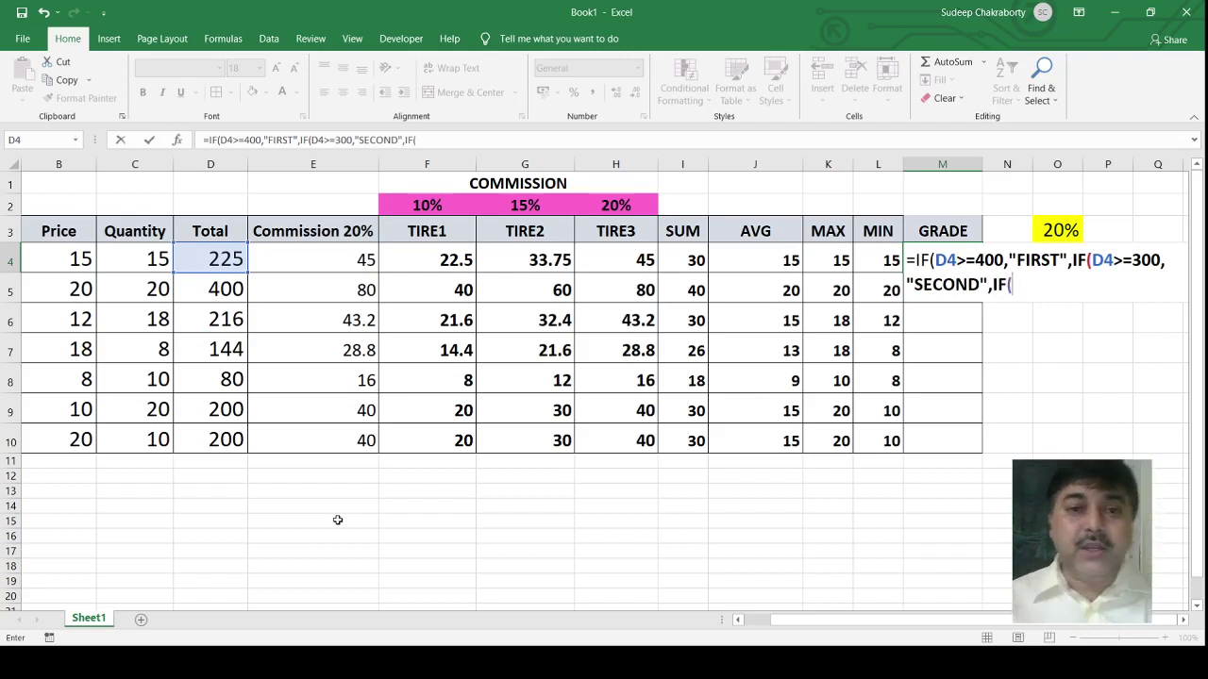
Step: Add the third tier to M4: D4>=200 returns "THIRD", followed by another IF(
{"action": "left_click", "coordinate": [219, 258]}
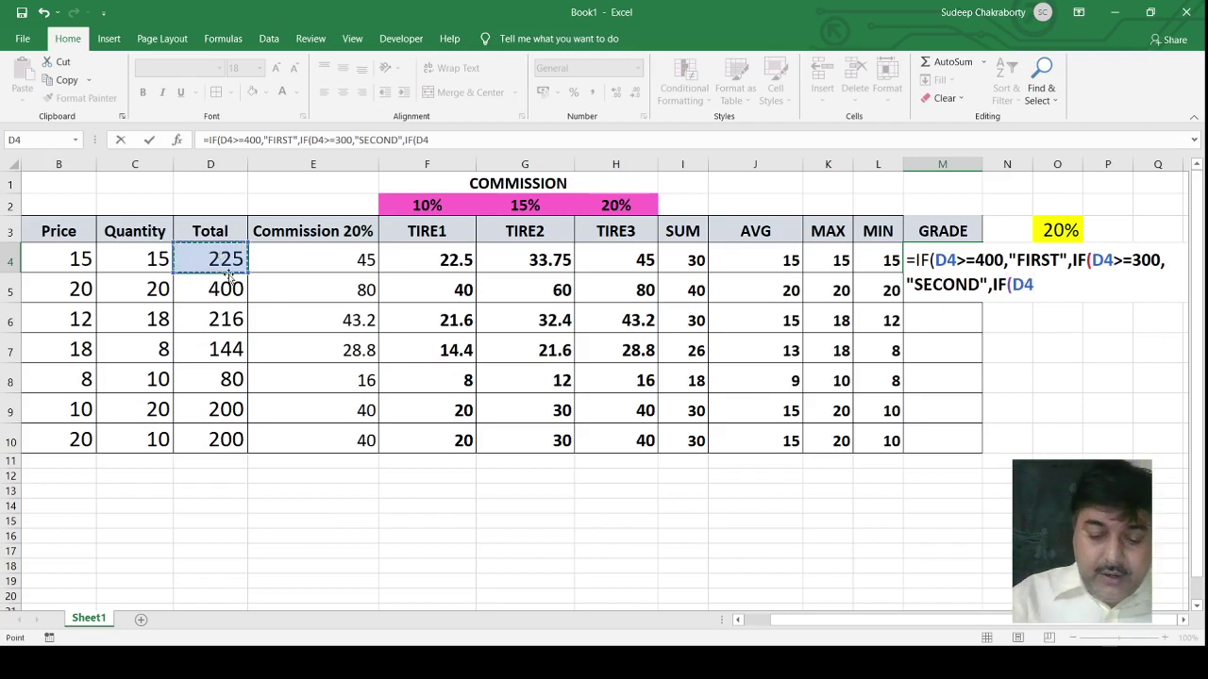
{"action": "type", "text": ">="}
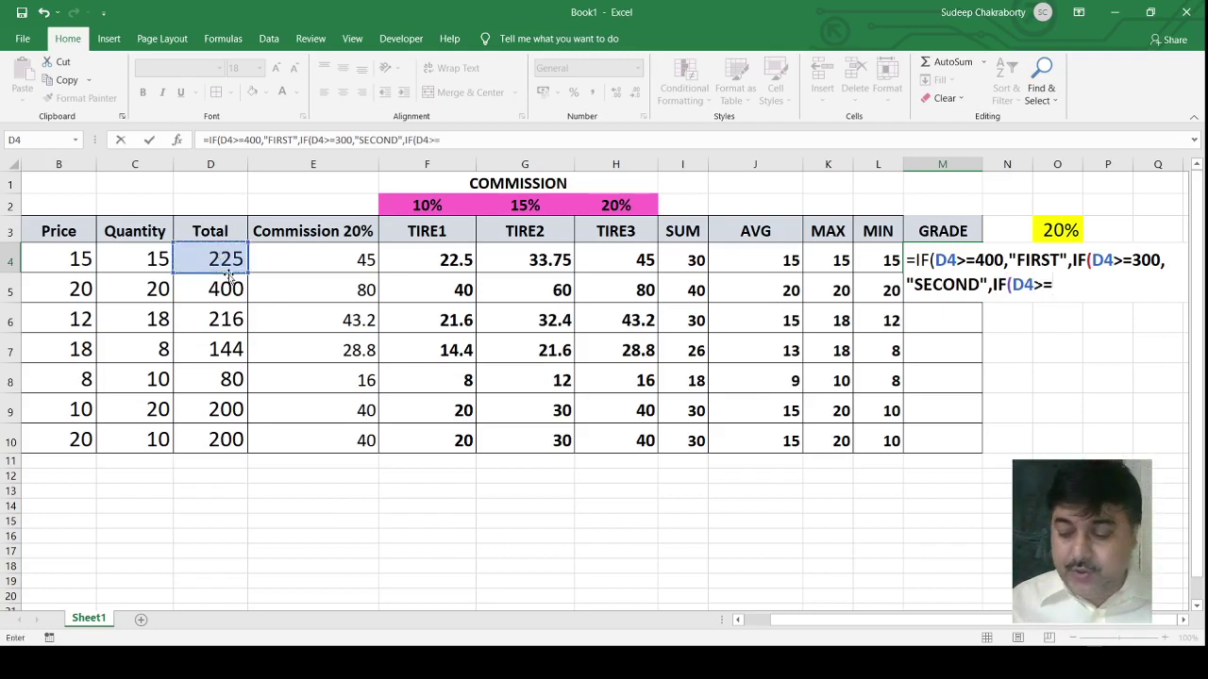
{"action": "type", "text": "200"}
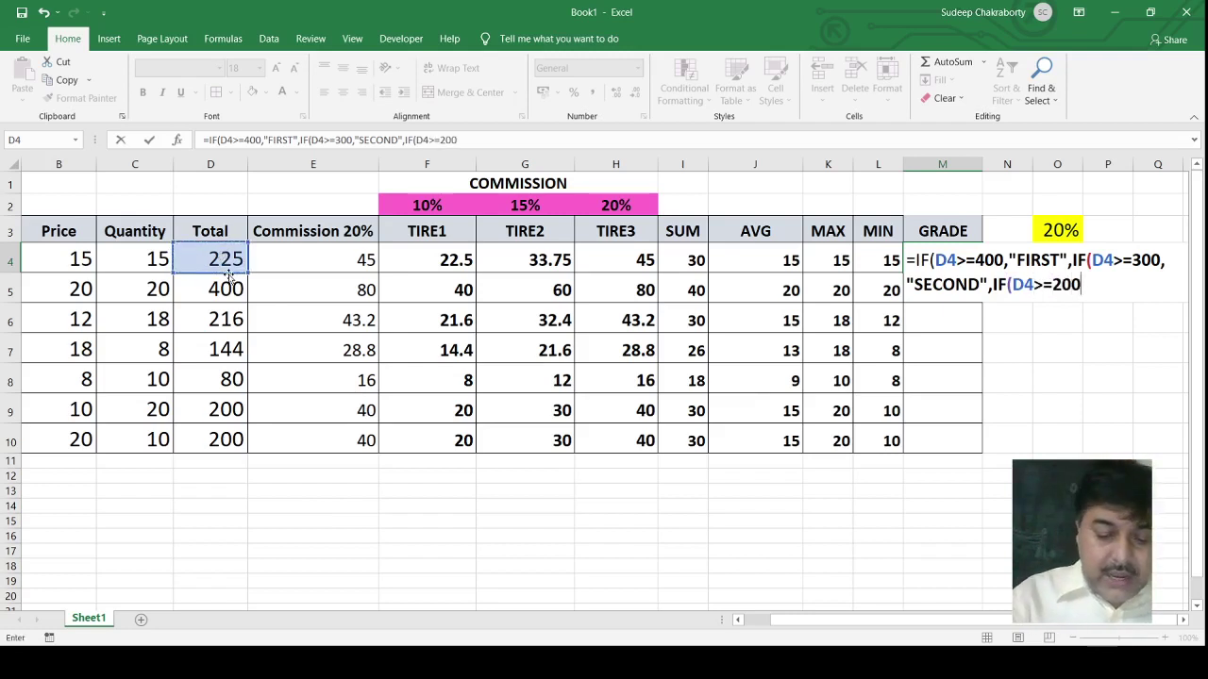
{"action": "type", "text": ",\""}
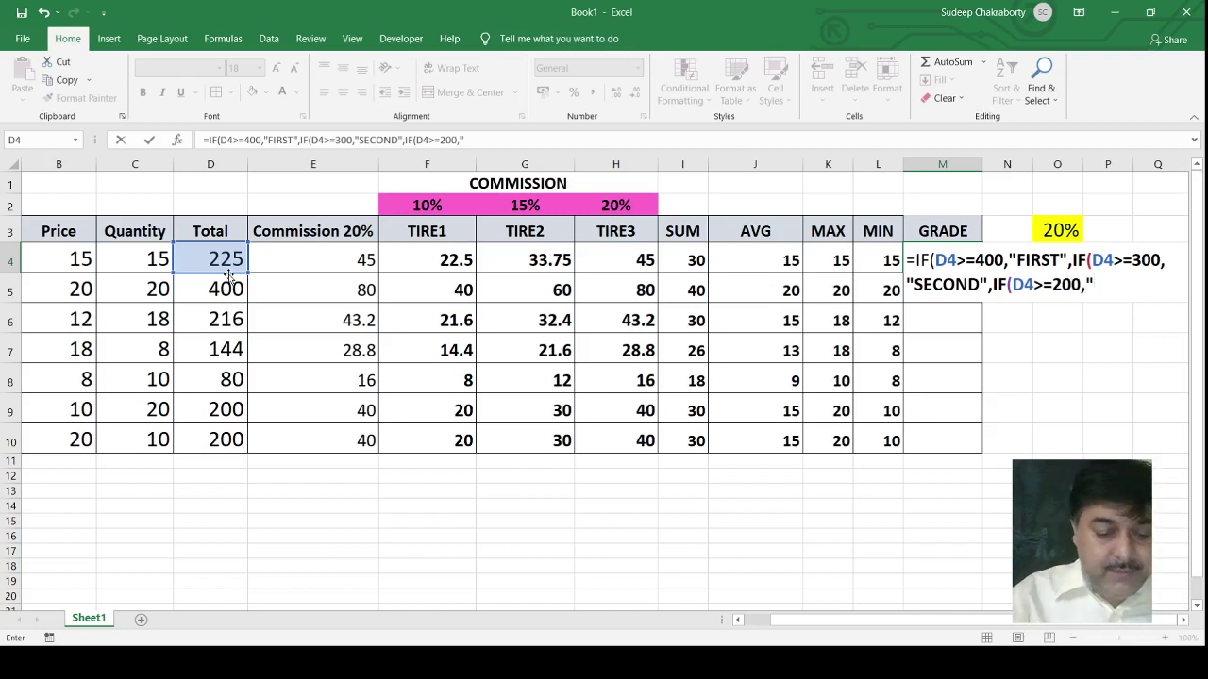
{"action": "type", "text": "tHI"}
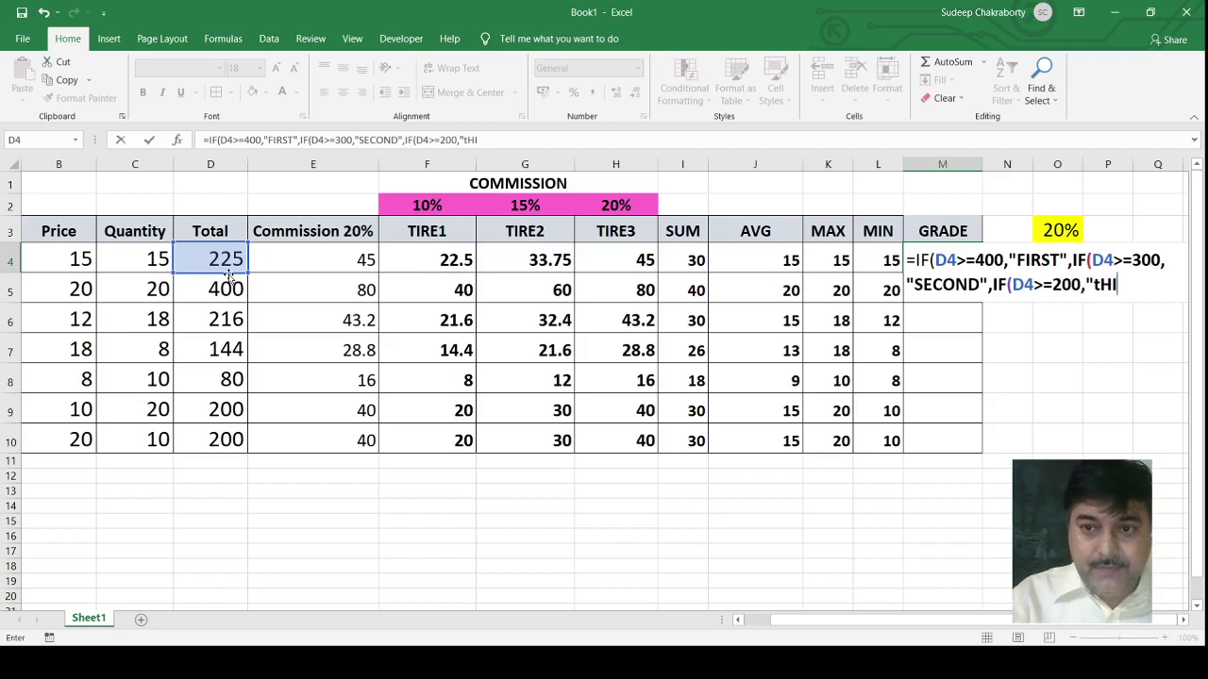
{"action": "key", "text": "BackSpace"}
{"action": "key", "text": "BackSpace"}
{"action": "type", "text": "H"}
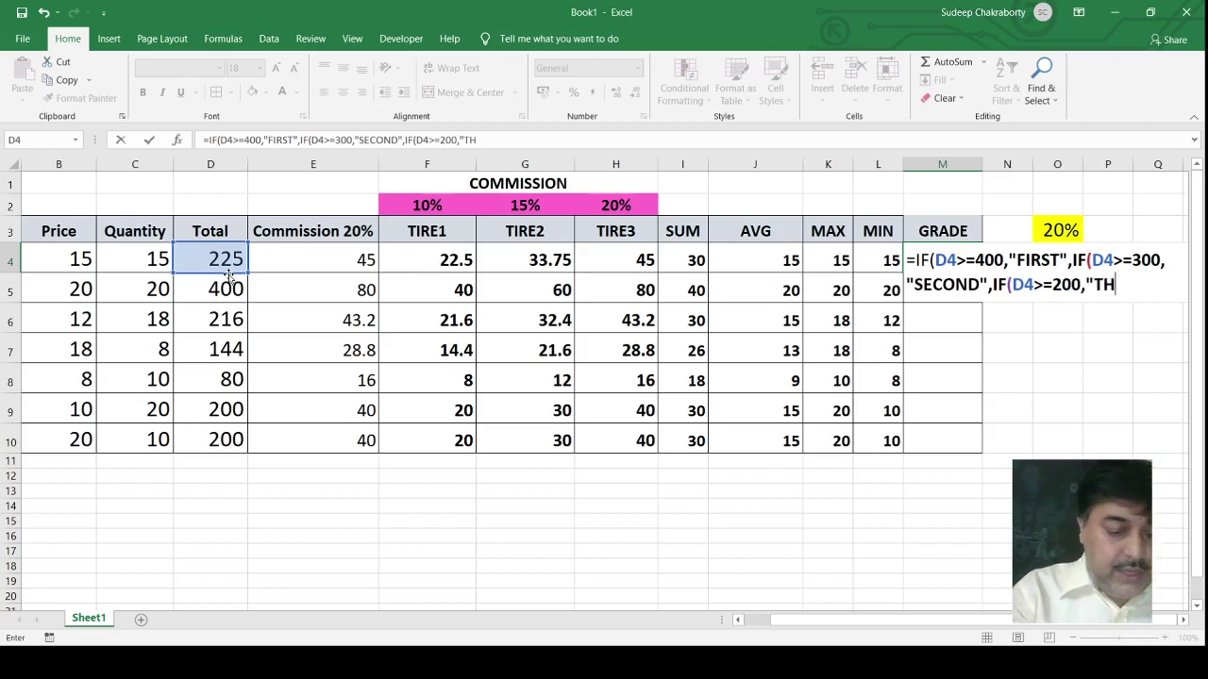
{"action": "type", "text": "IRD"}
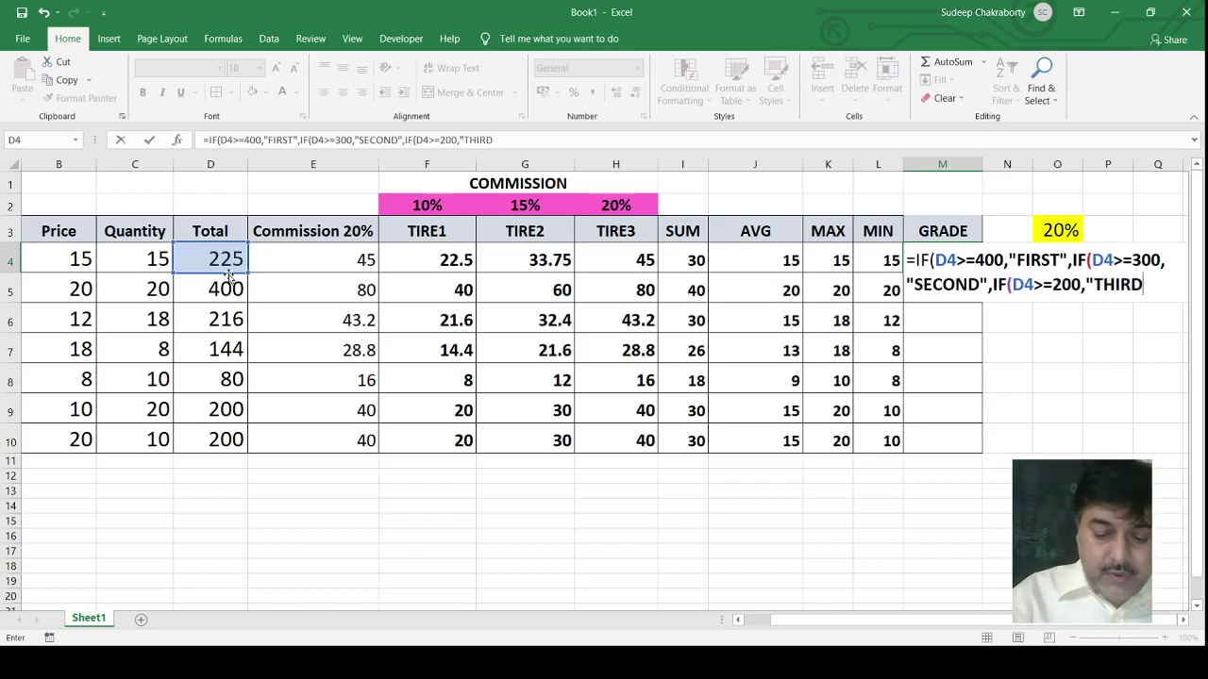
{"action": "type", "text": "\",I"}
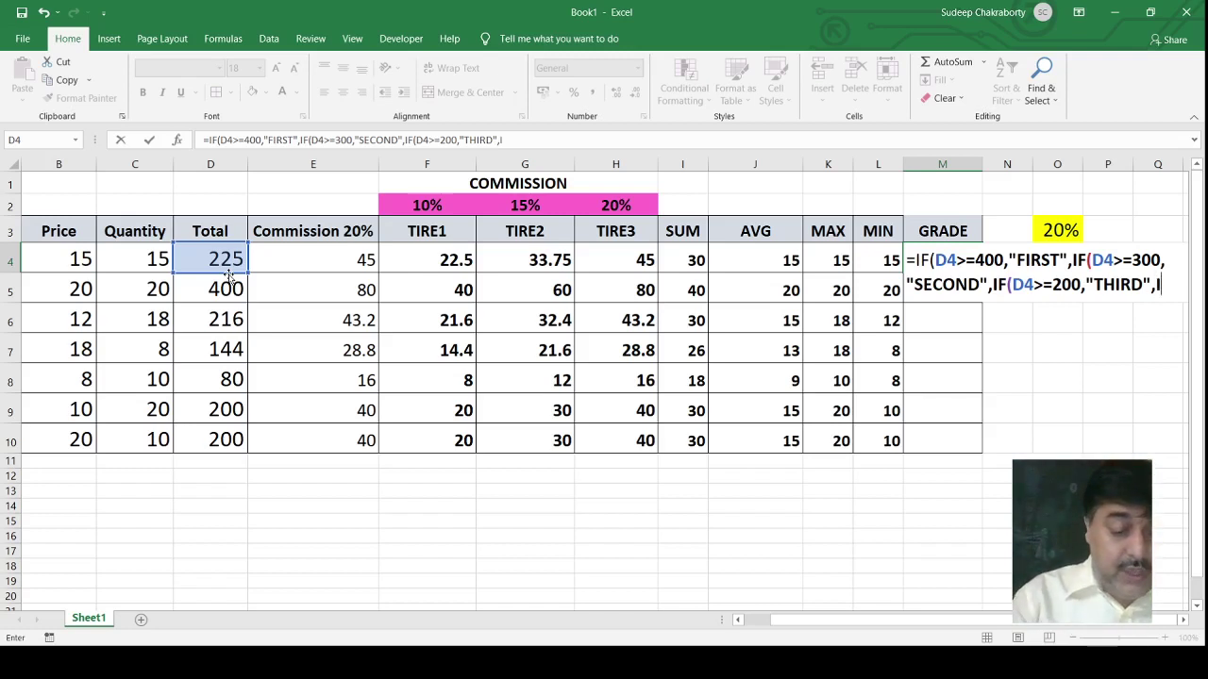
{"action": "type", "text": "F("}
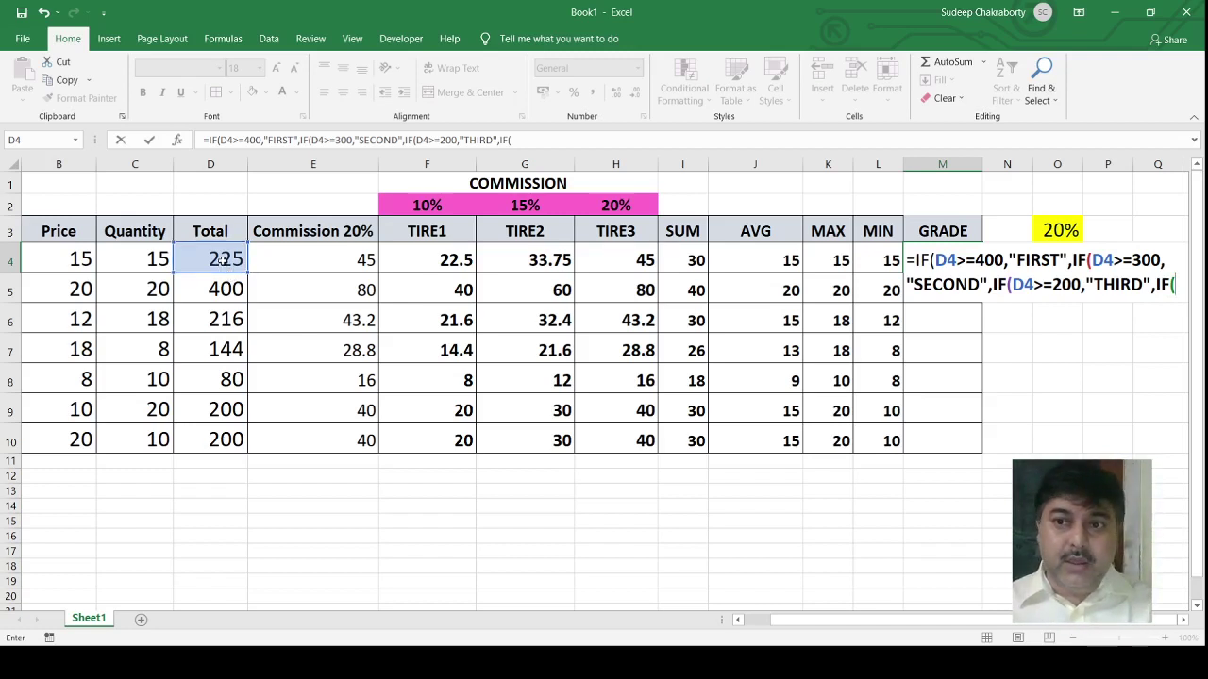
Step: Finish M4's formula with D4>=100 returning "FOURTH", else "FAIL", and commit it
{"action": "left_click", "coordinate": [218, 261]}
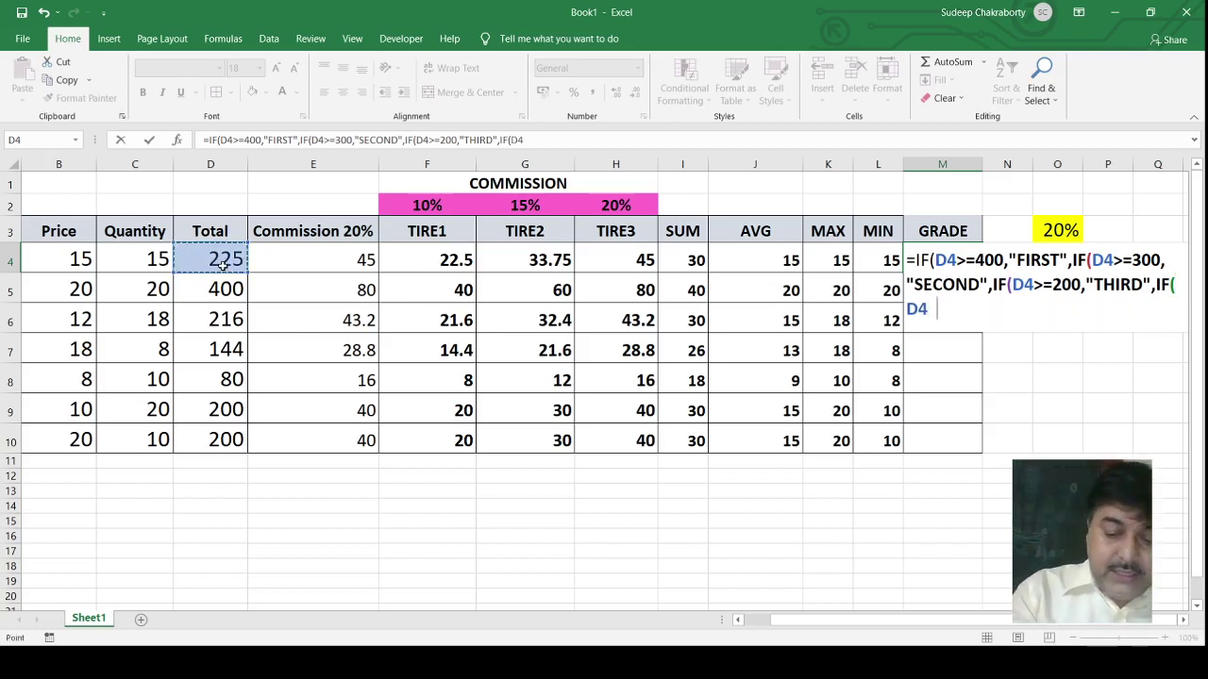
{"action": "type", "text": ">=10"}
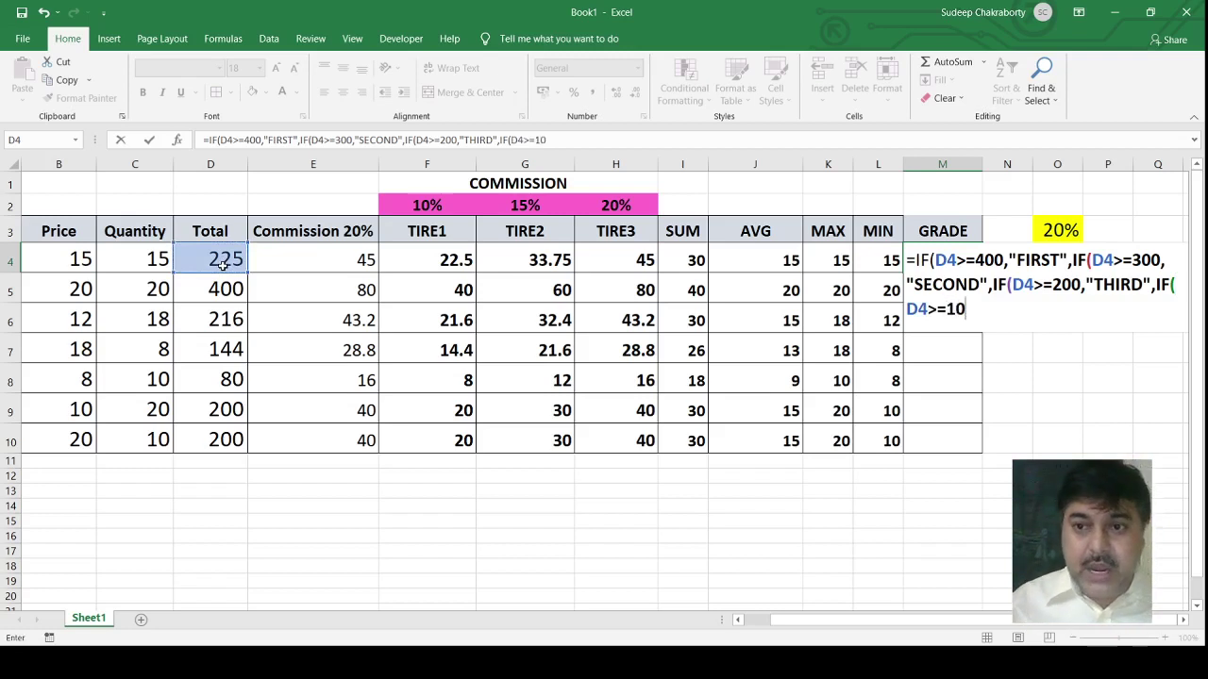
{"action": "type", "text": "0,"}
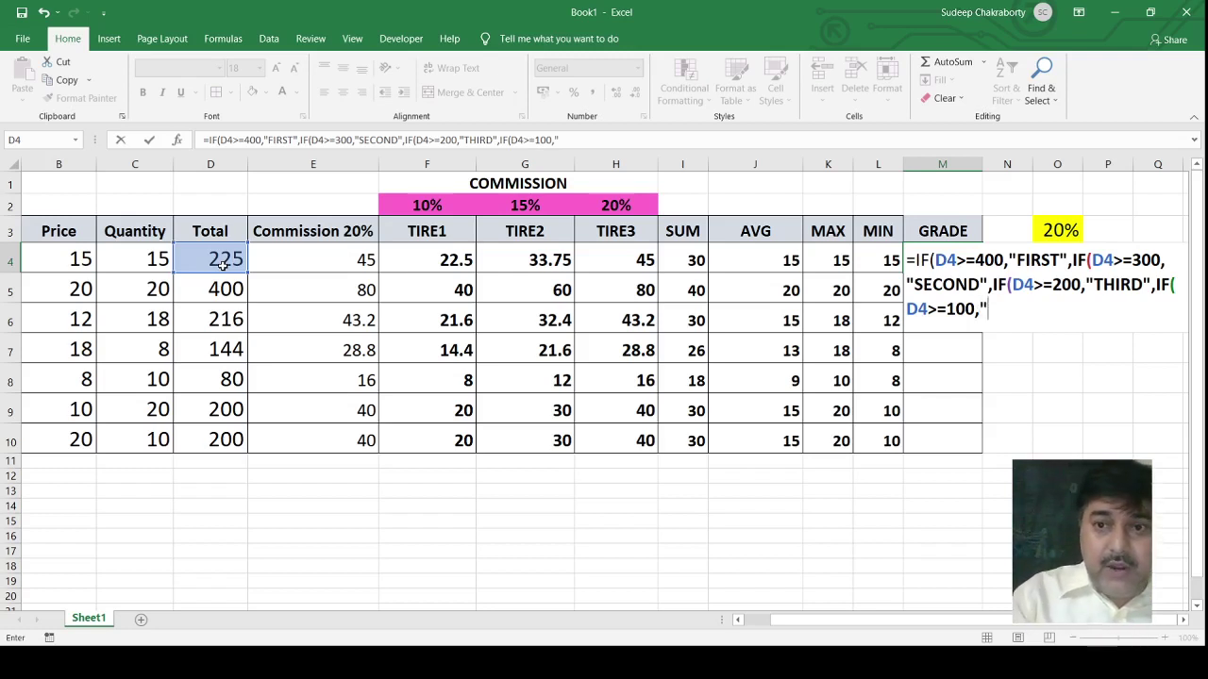
{"action": "type", "text": "O"}
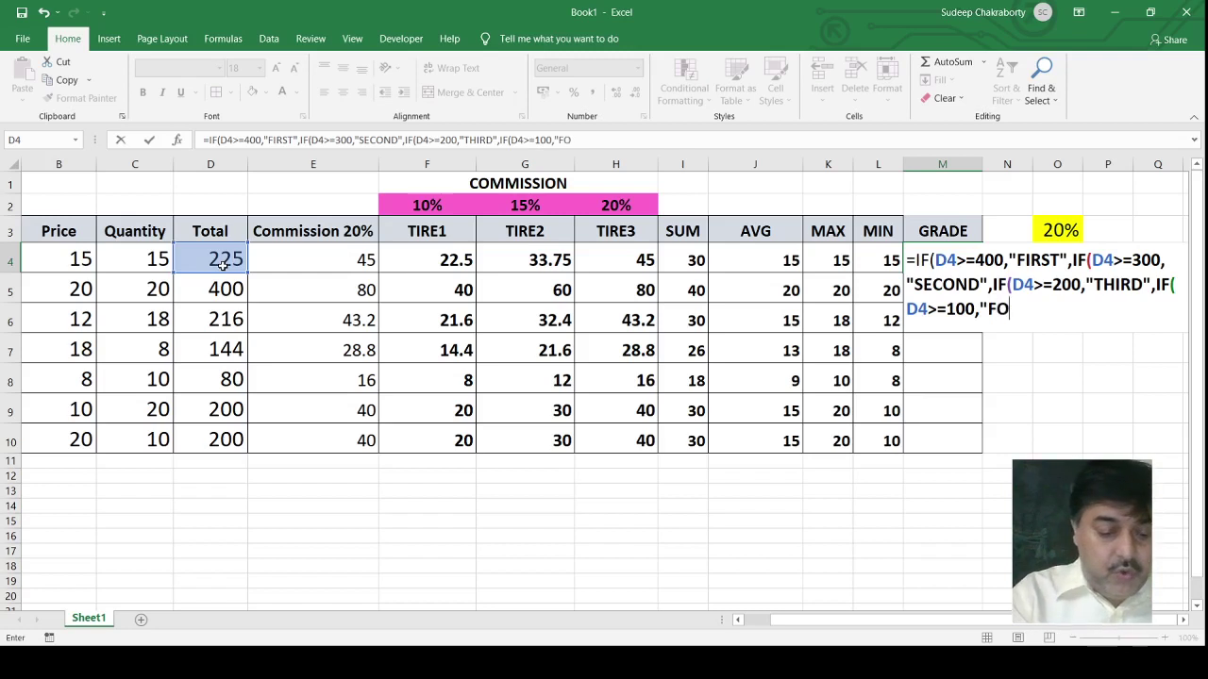
{"action": "type", "text": "URT "}
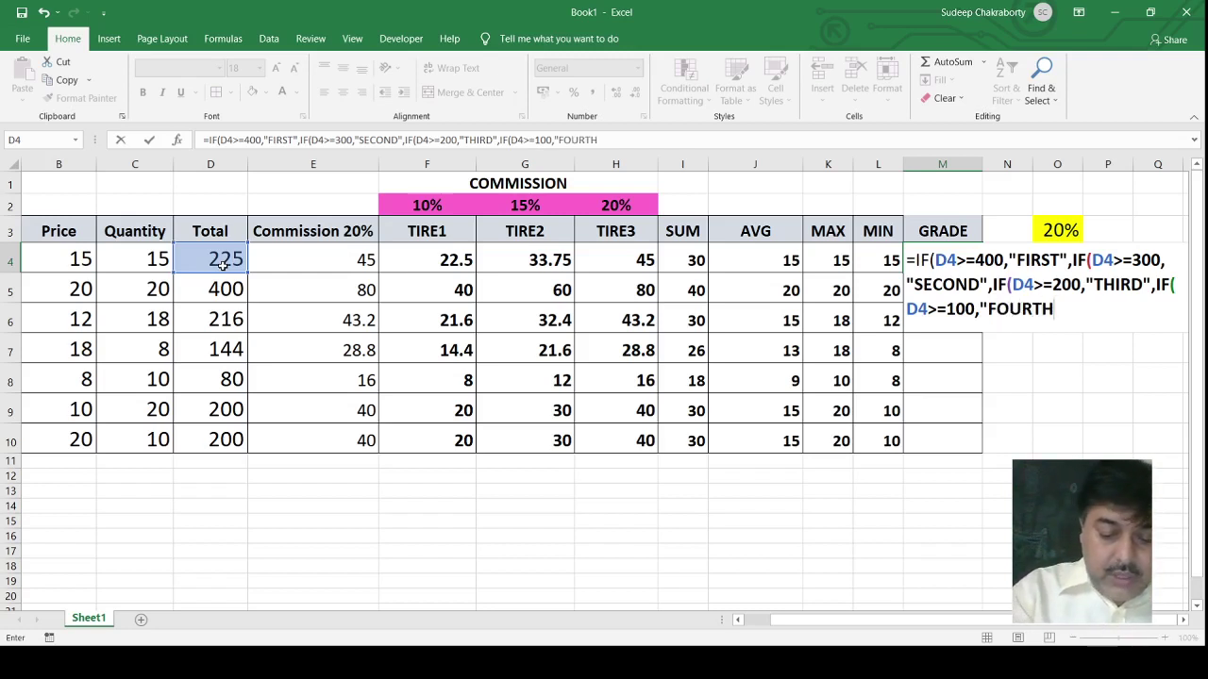
{"action": "type", "text": ",\"FAIL"}
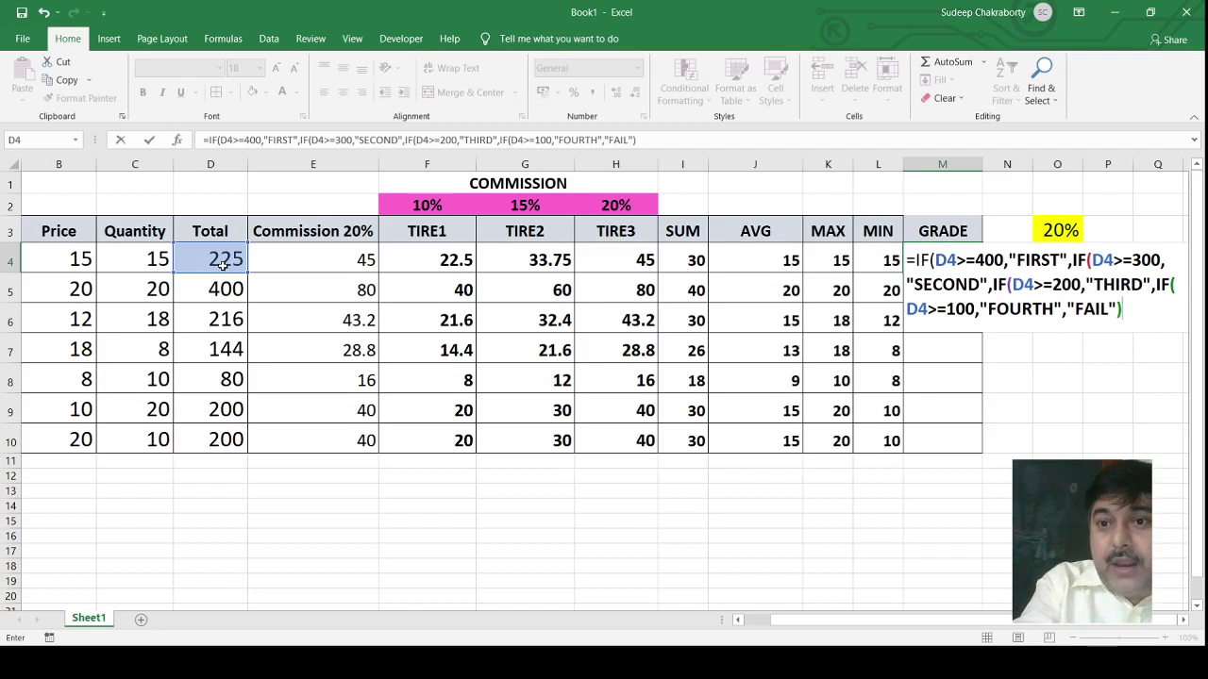
{"action": "type", "text": ")"}
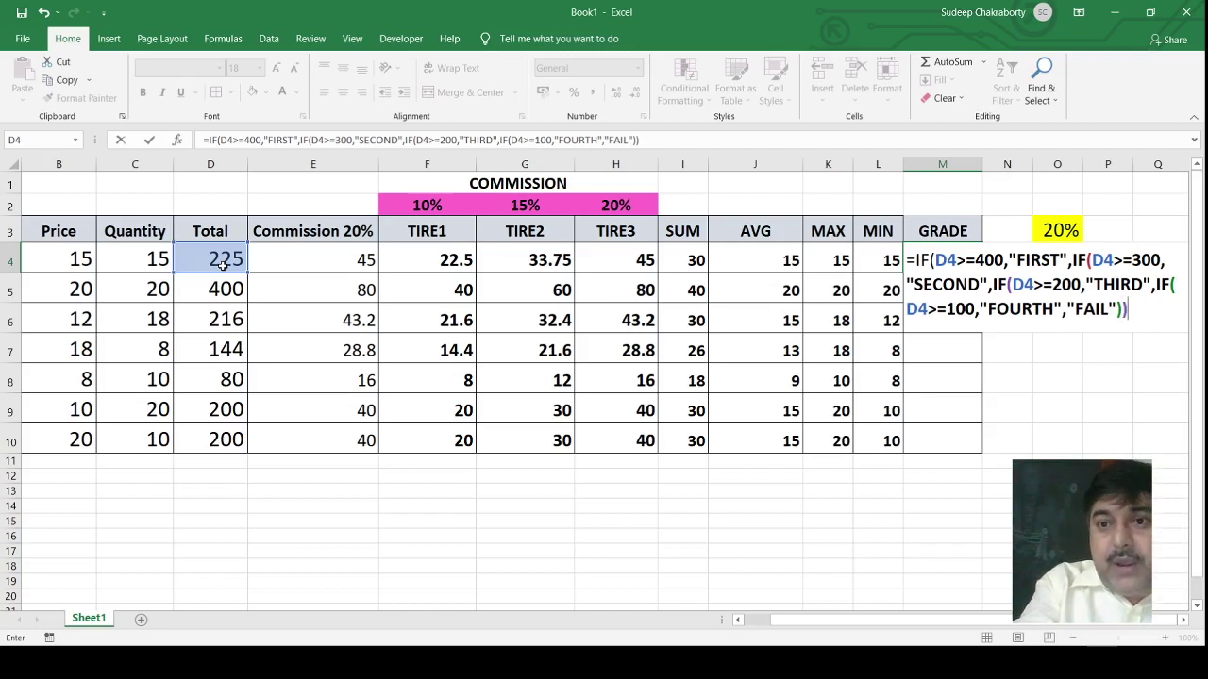
{"action": "type", "text": ")"}
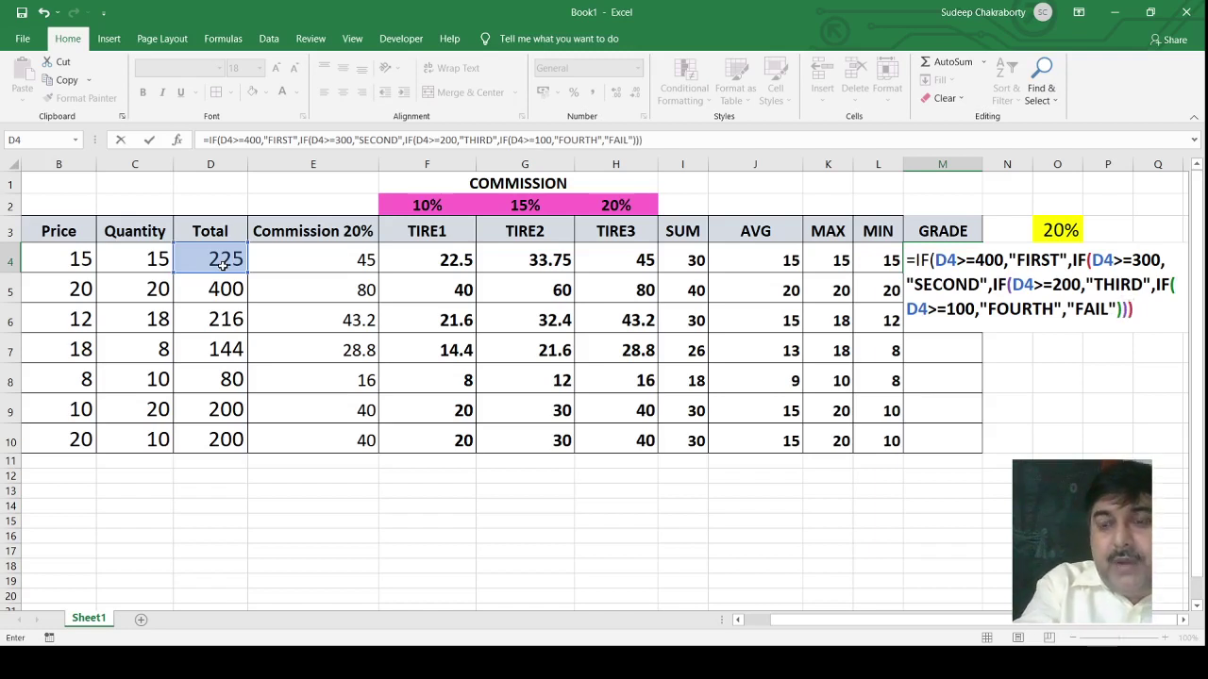
{"action": "type", "text": ")"}
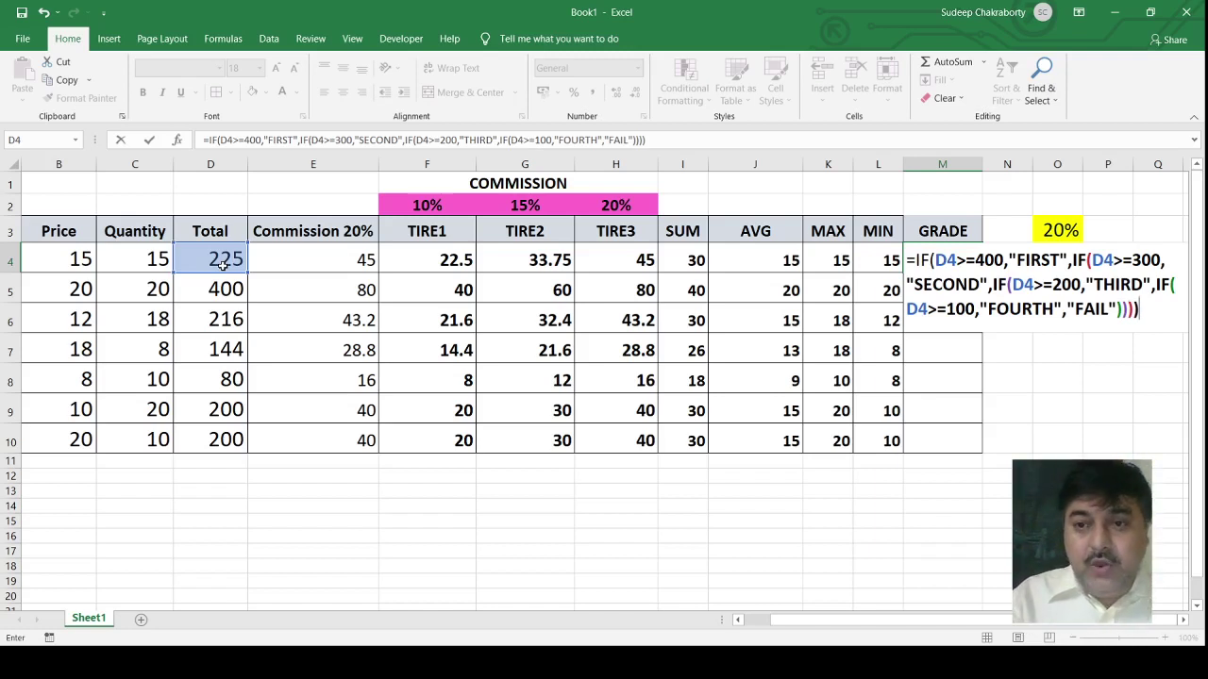
{"action": "key", "text": "Return"}
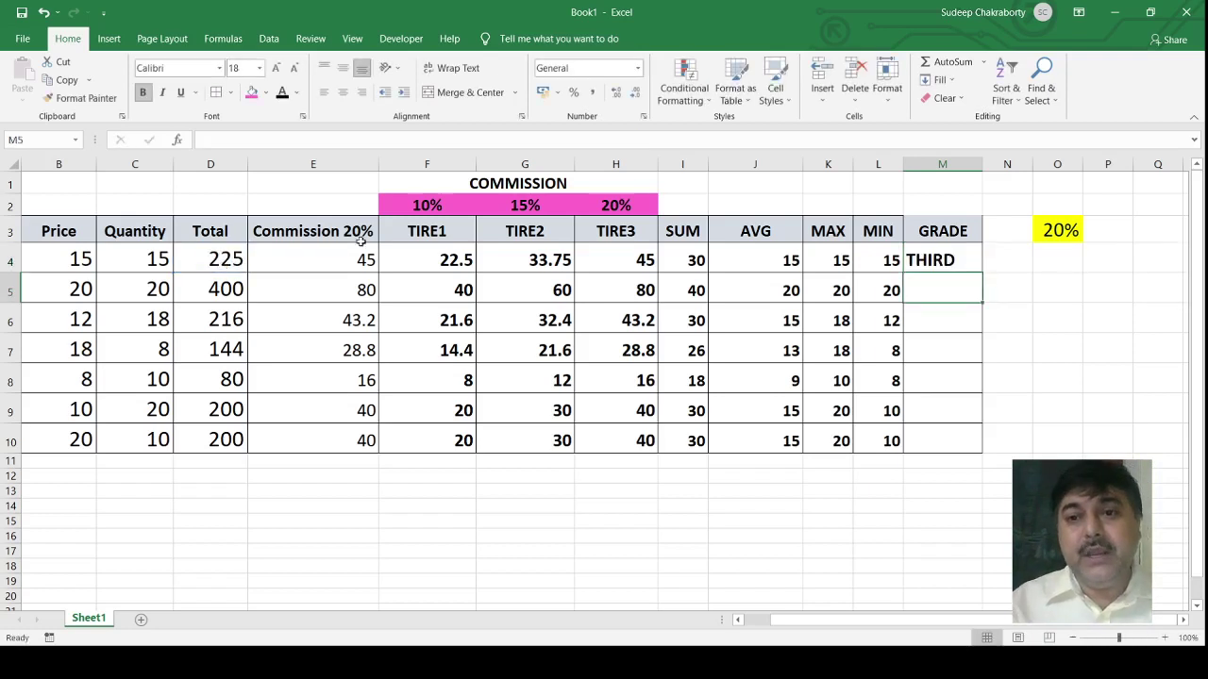
Step: Fill M4's grade formula down to M10 so Items A–G all show grades
{"action": "left_click", "coordinate": [957, 261]}
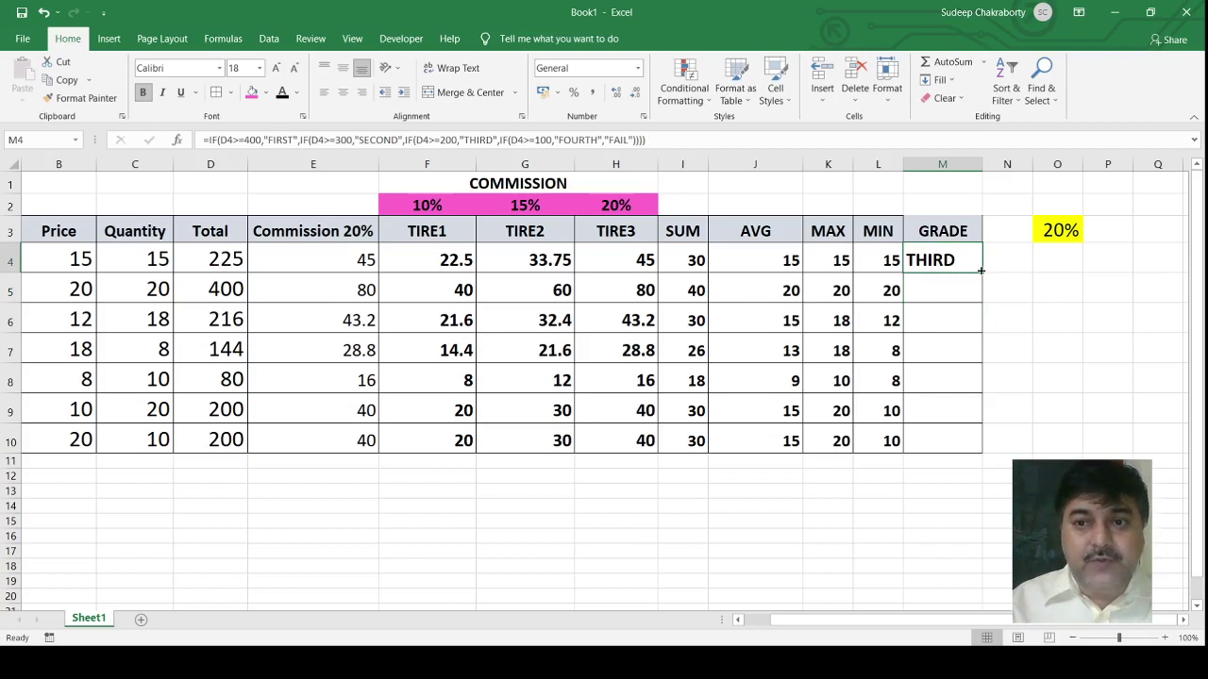
{"action": "left_click_drag", "start_coordinate": [984, 271], "coordinate": [980, 444]}
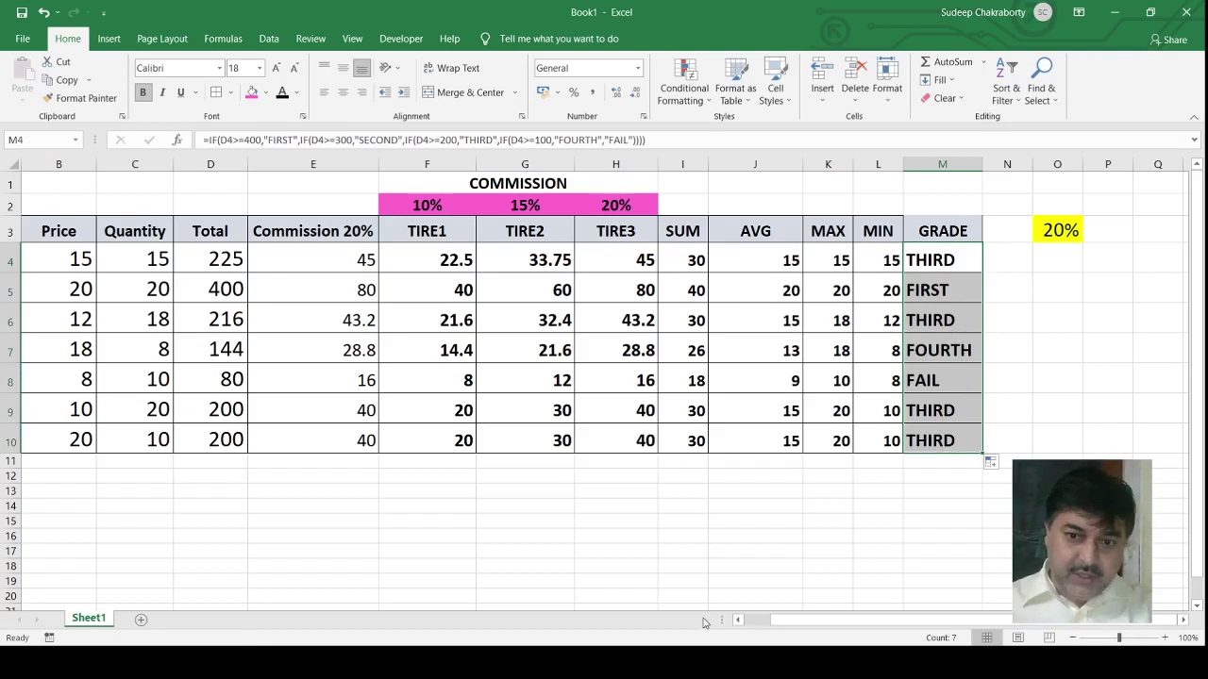
{"action": "left_click_drag", "start_coordinate": [864, 621], "coordinate": [811, 621]}
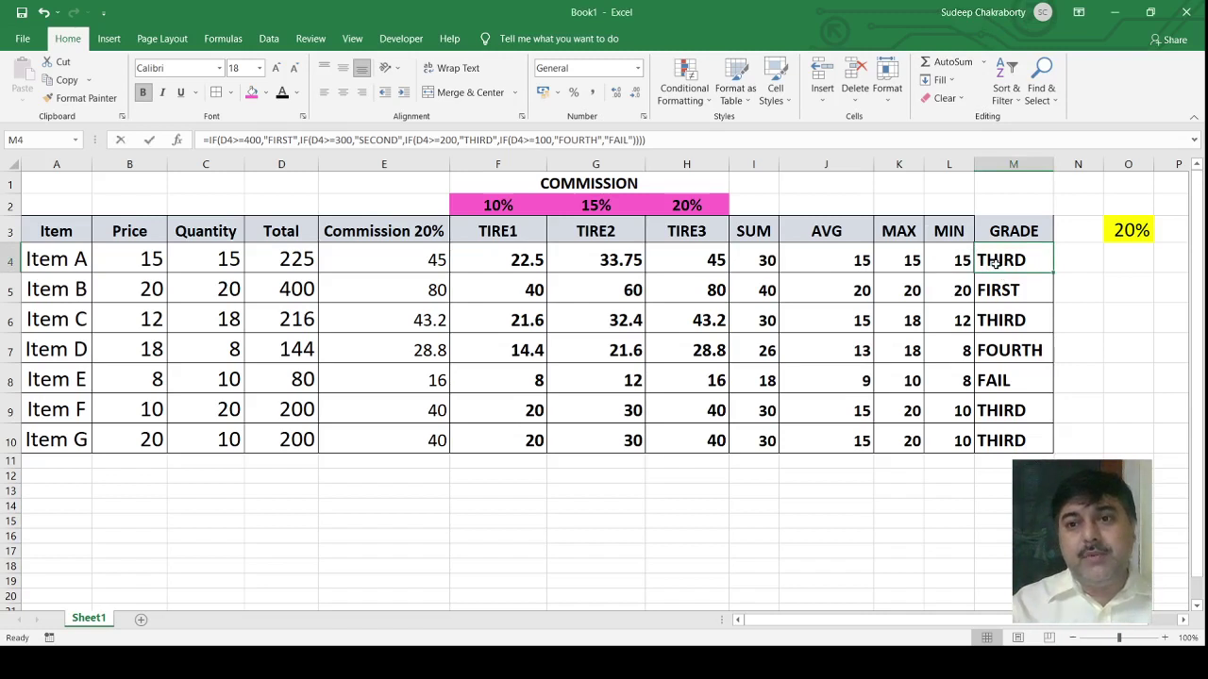
Step: Review the M4 grade formula, then select A3:D10 (Item through Total) as chart data
{"action": "double_click", "coordinate": [995, 263]}
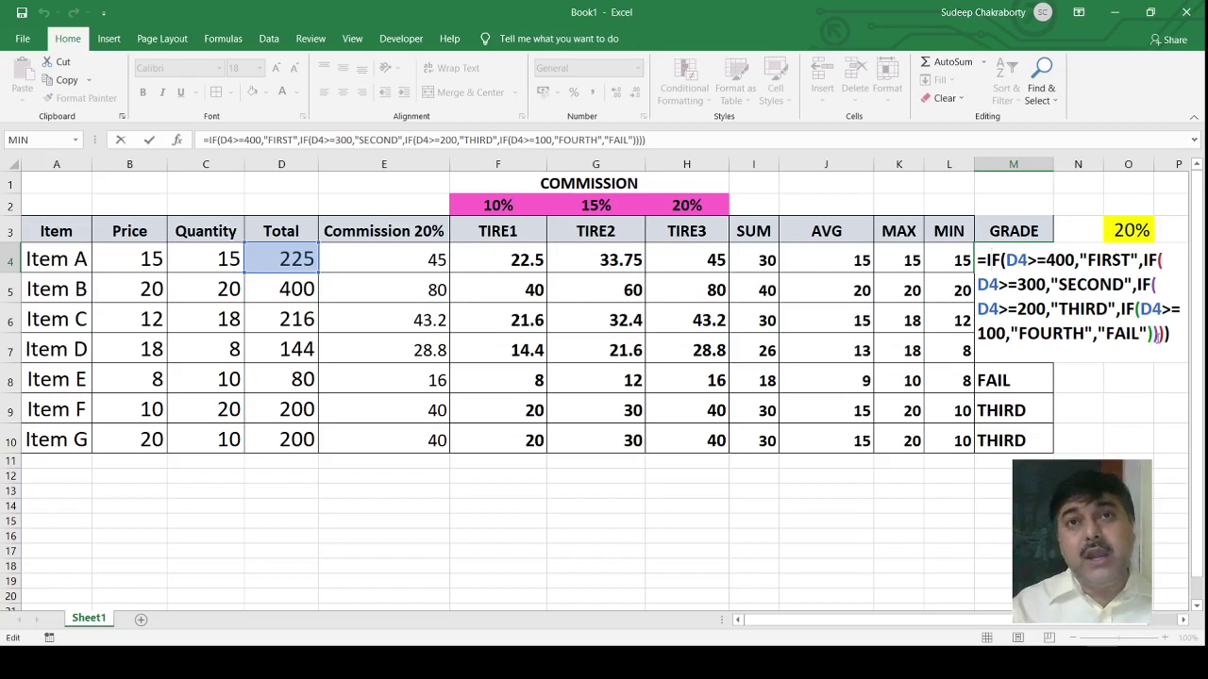
{"action": "key", "text": "ctrl+Return"}
{"action": "key", "text": "Return"}
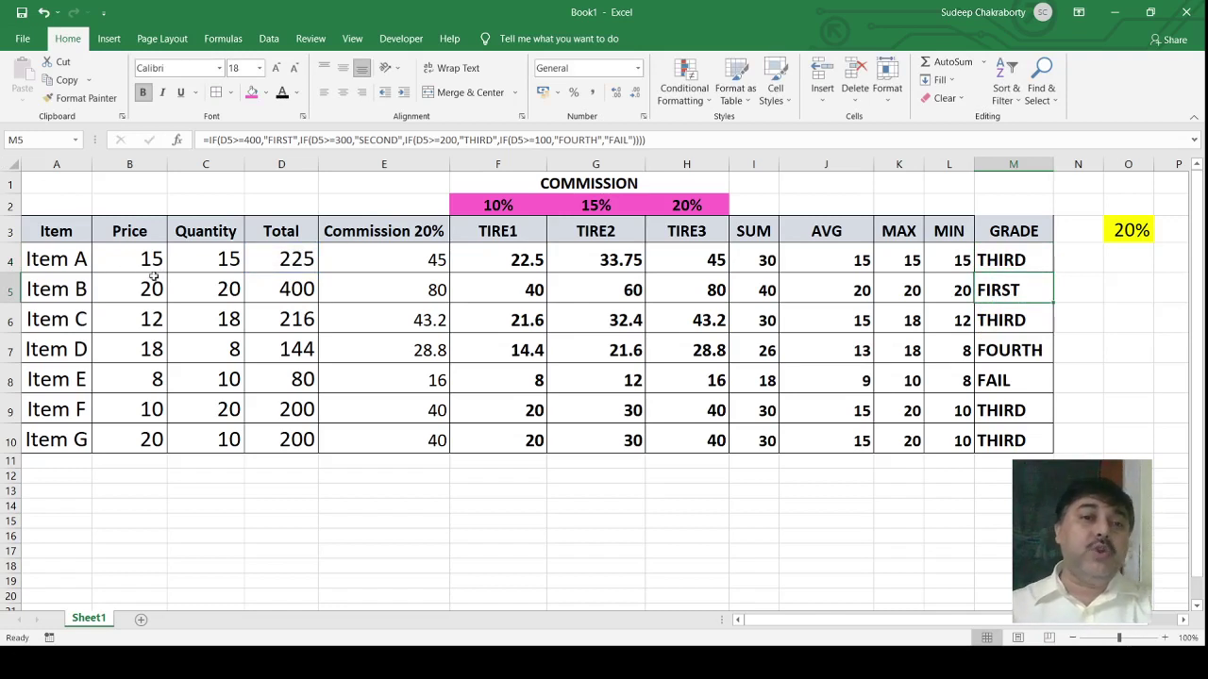
{"action": "mouse_move", "coordinate": [30, 230]}
{"action": "left_mouse_down"}
{"action": "mouse_move", "coordinate": [269, 419]}
{"action": "mouse_move", "coordinate": [265, 441]}
{"action": "left_mouse_up"}
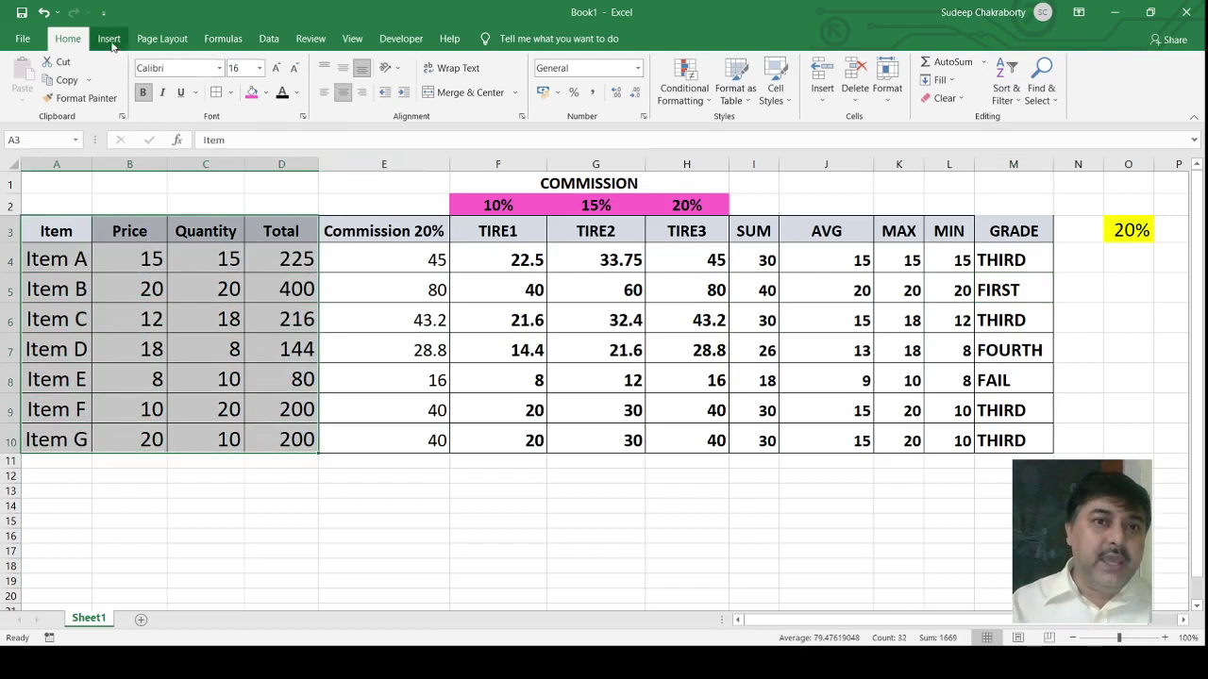
Step: Insert a 2-D Pie chart of the item prices from the Insert tab
{"action": "left_click", "coordinate": [109, 40]}
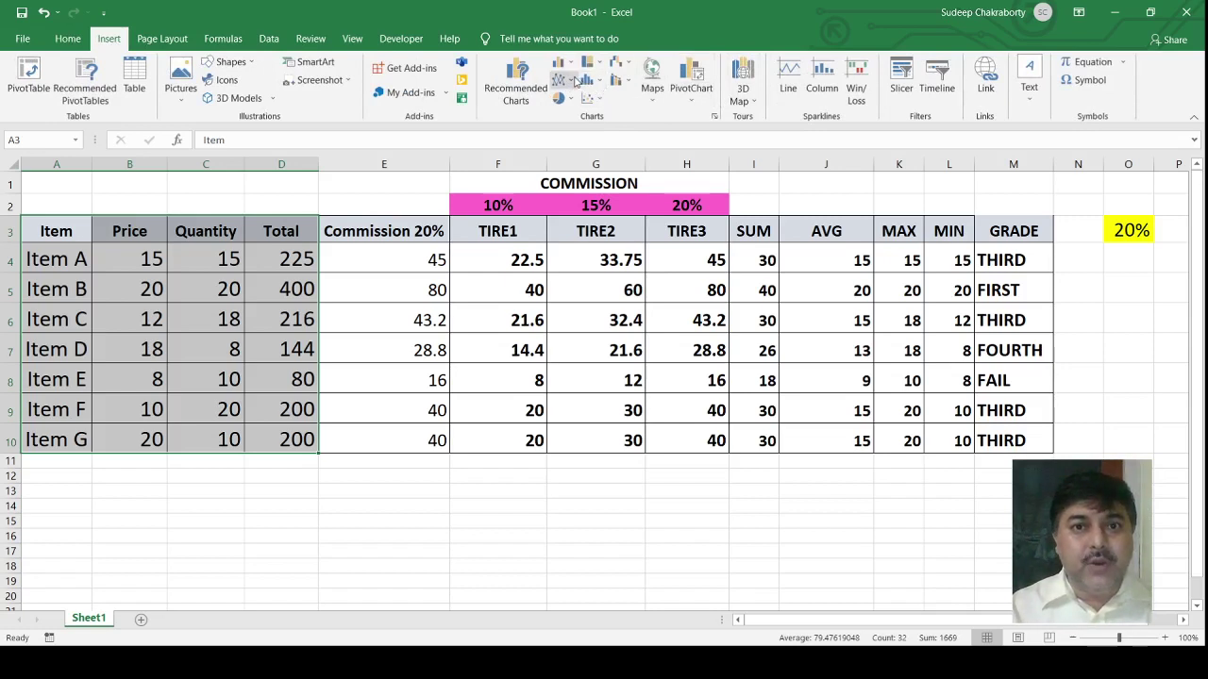
{"action": "left_click", "coordinate": [579, 153]}
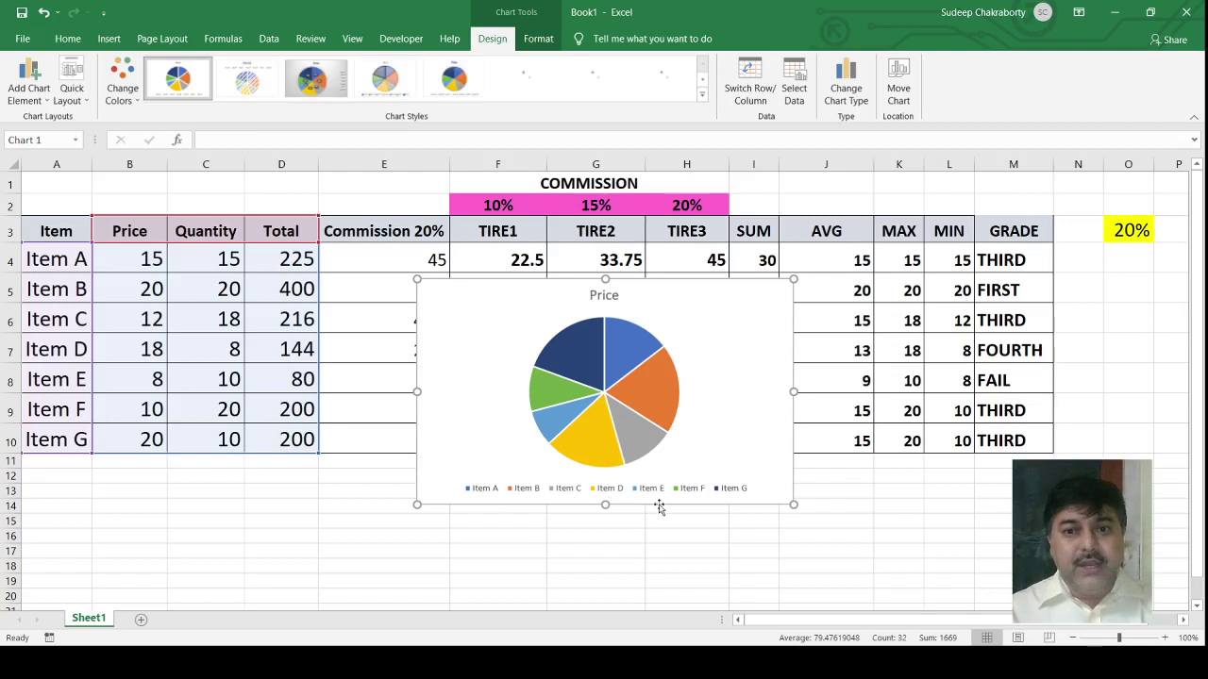
Step: Apply the third chart style, with percentage labels and grey gradient background, to the pie
{"action": "left_click", "coordinate": [319, 85]}
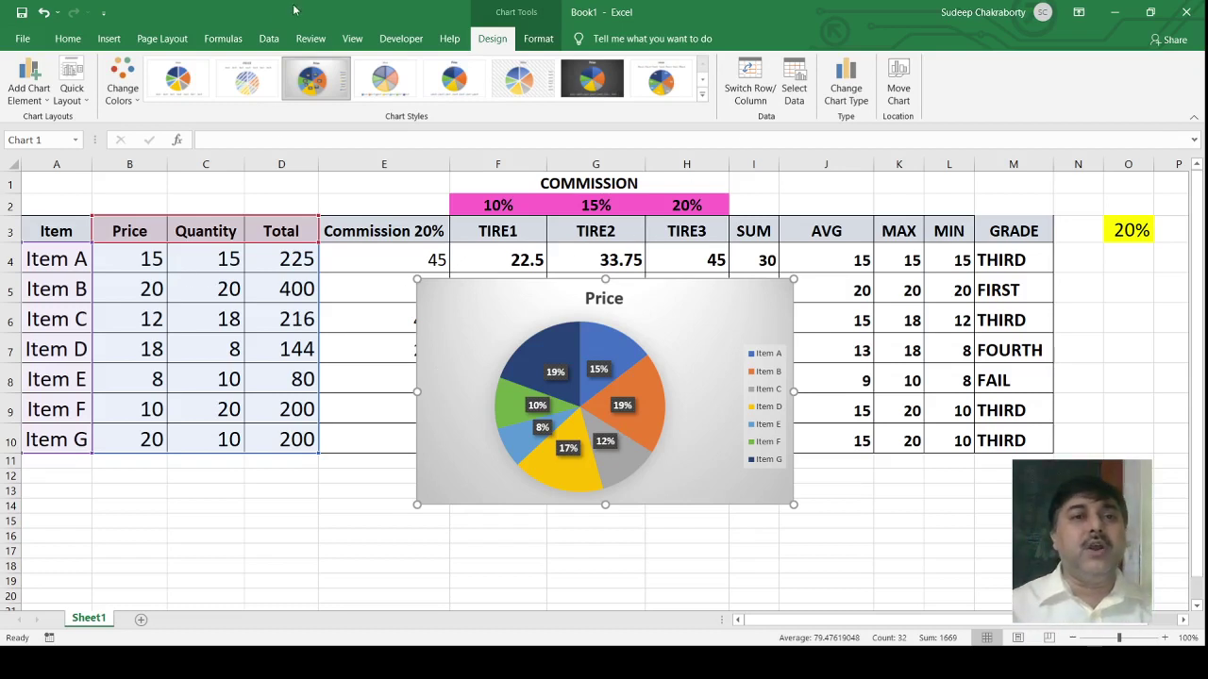
{"action": "left_click", "coordinate": [530, 39]}
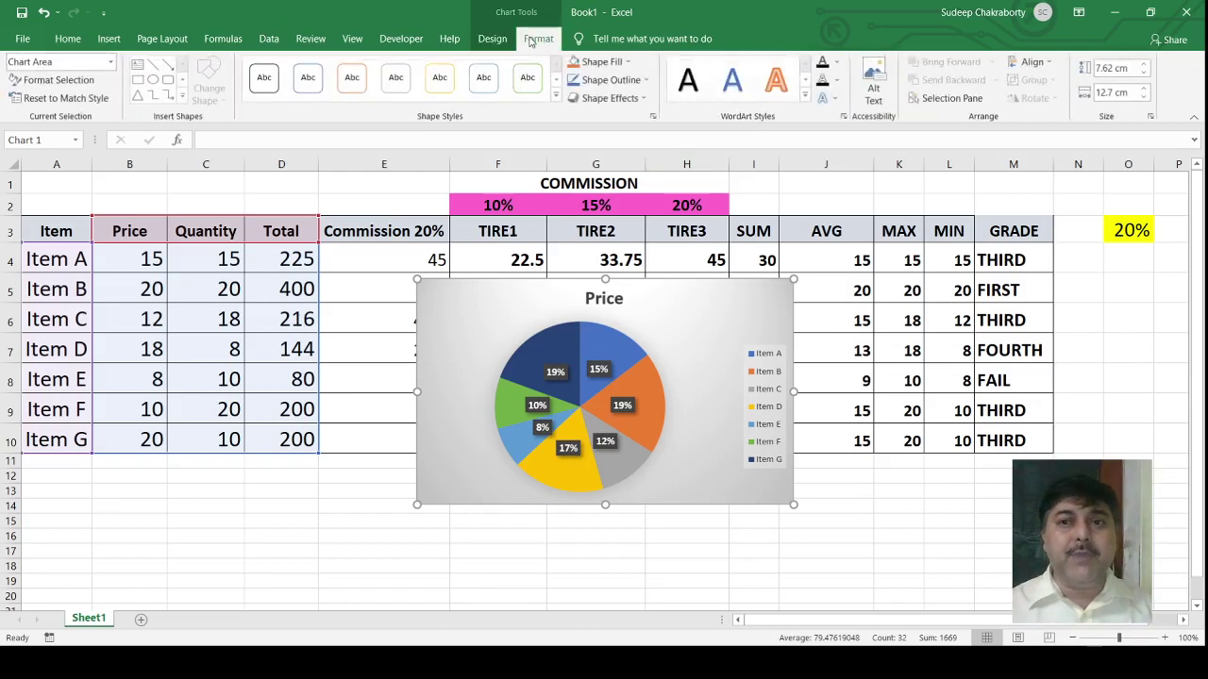